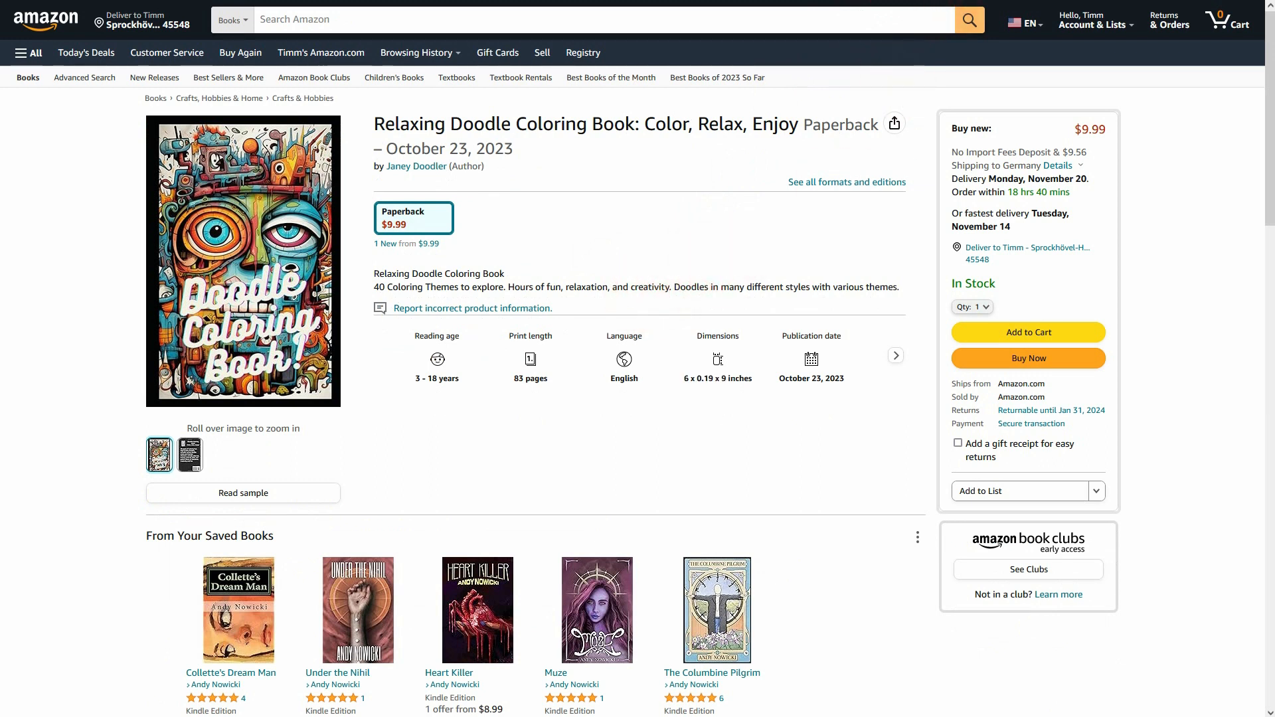
- Compare the print length and dimensions of Doodle Chaos: Zifflin's Coloring Book and Relaxing Doodle Coloring Book
{"action": "key", "text": "alt+Left"}
{"action": "left_click_drag", "start_coordinate": [423, 418], "coordinate": [489, 423]}
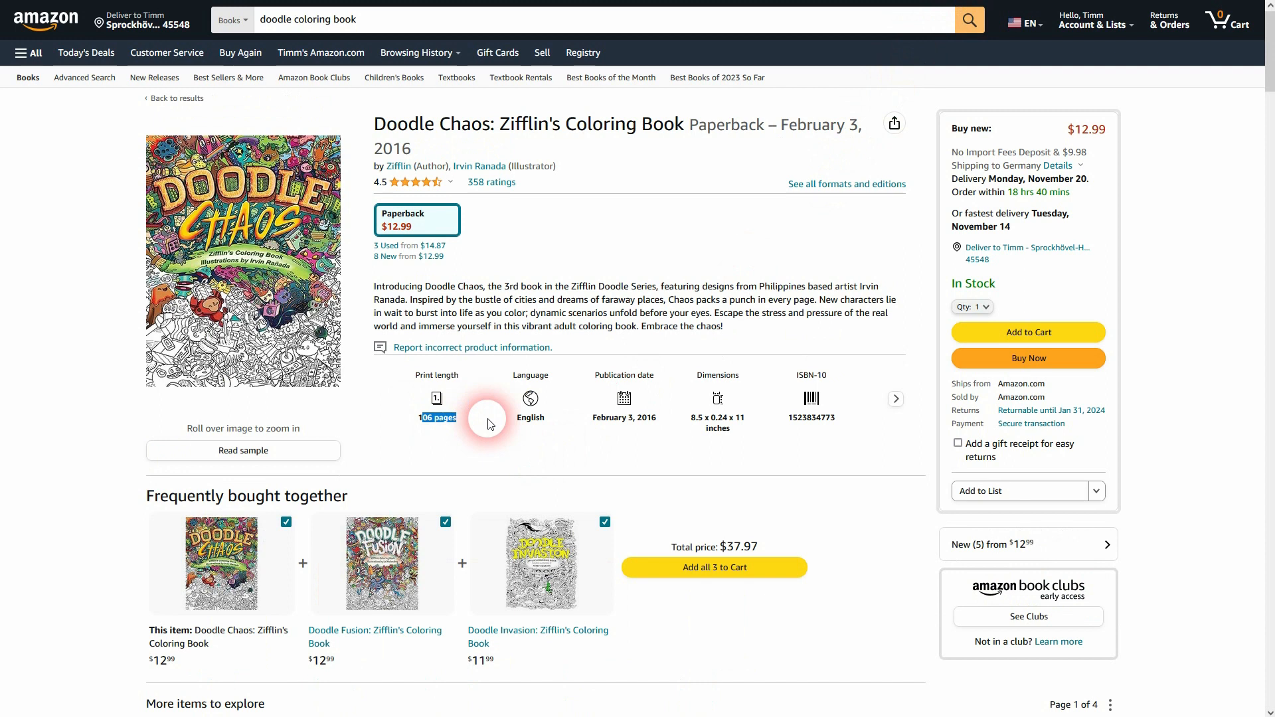
{"action": "left_click_drag", "start_coordinate": [489, 423], "coordinate": [463, 429]}
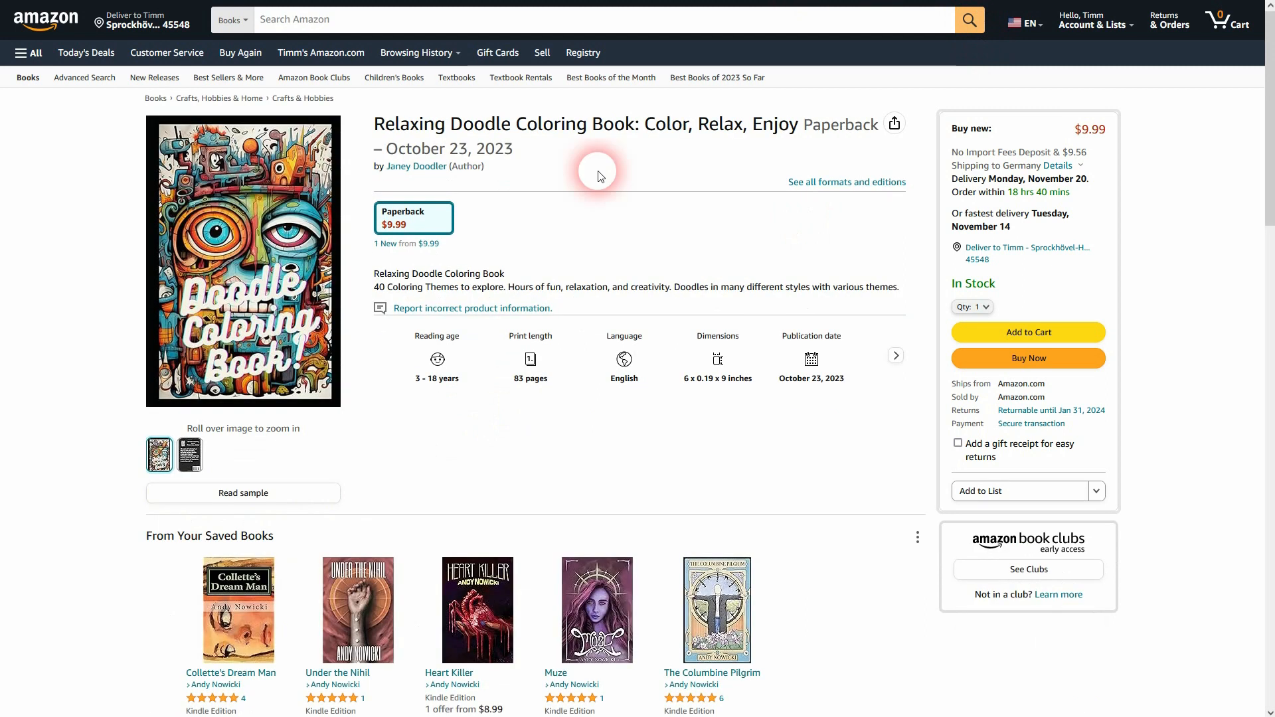
{"action": "left_click_drag", "start_coordinate": [515, 378], "coordinate": [550, 384]}
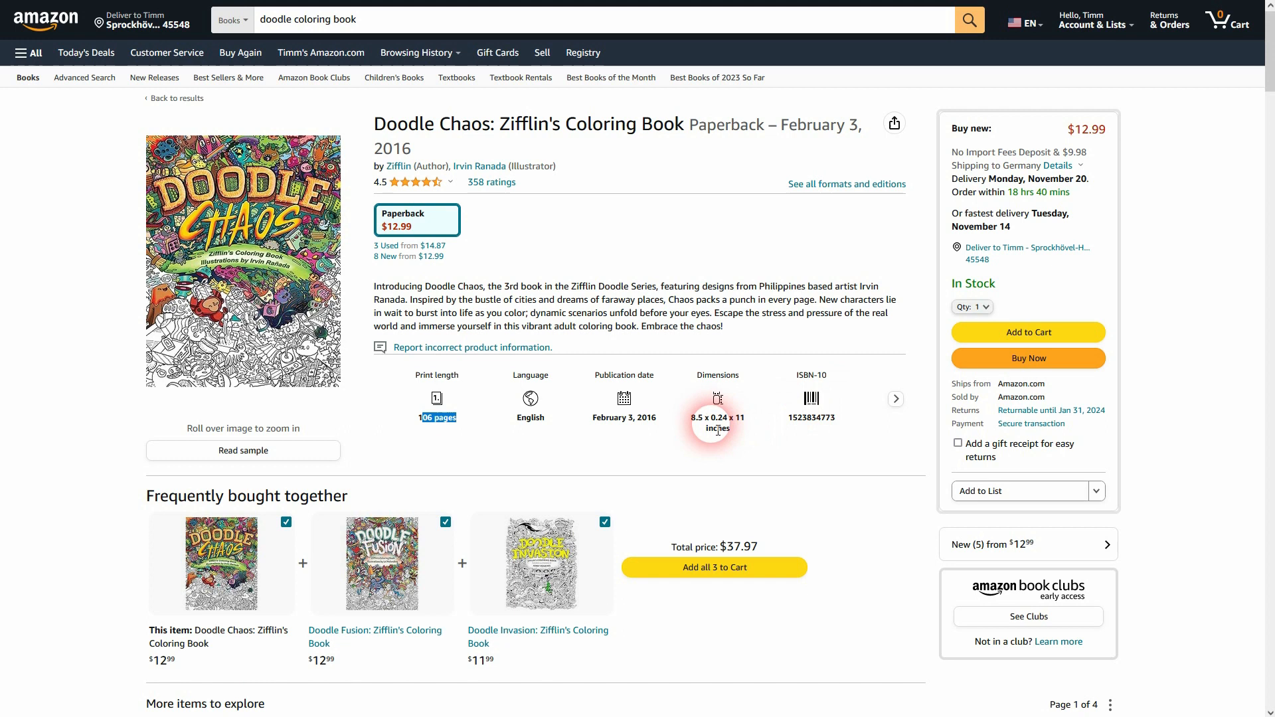
{"action": "left_click_drag", "start_coordinate": [691, 423], "coordinate": [730, 429]}
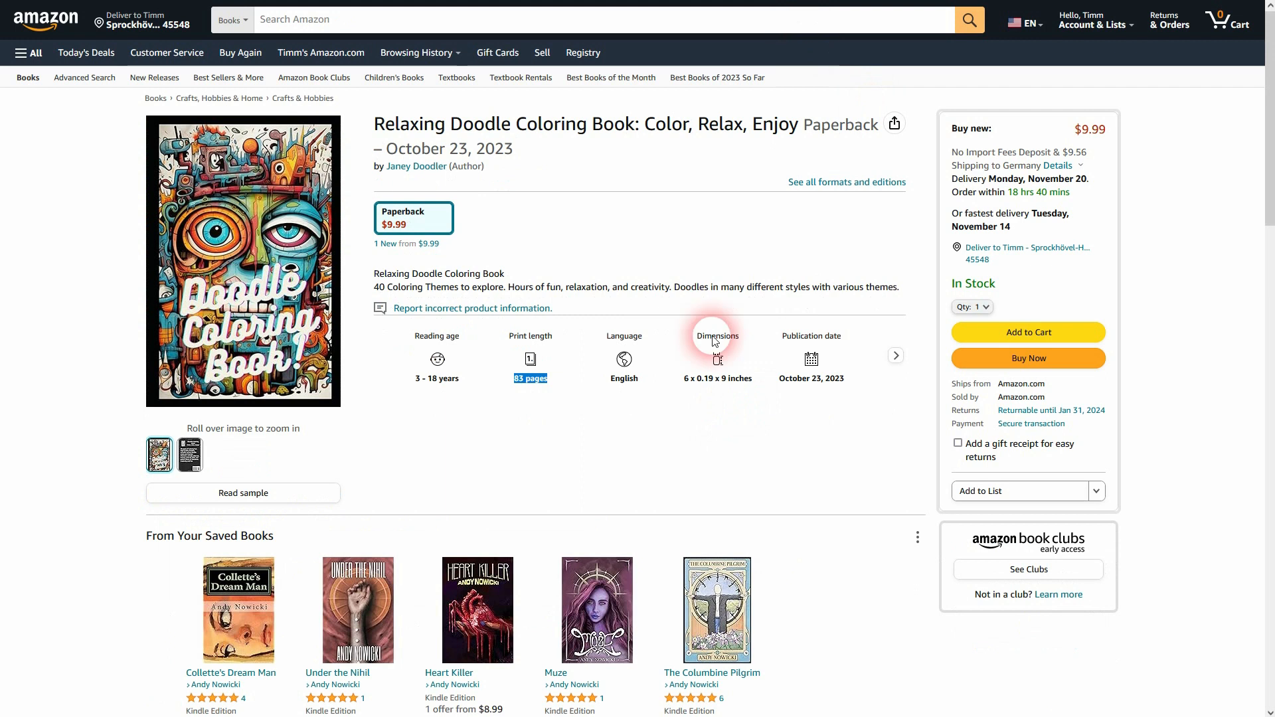
{"action": "left_click_drag", "start_coordinate": [684, 378], "coordinate": [745, 388]}
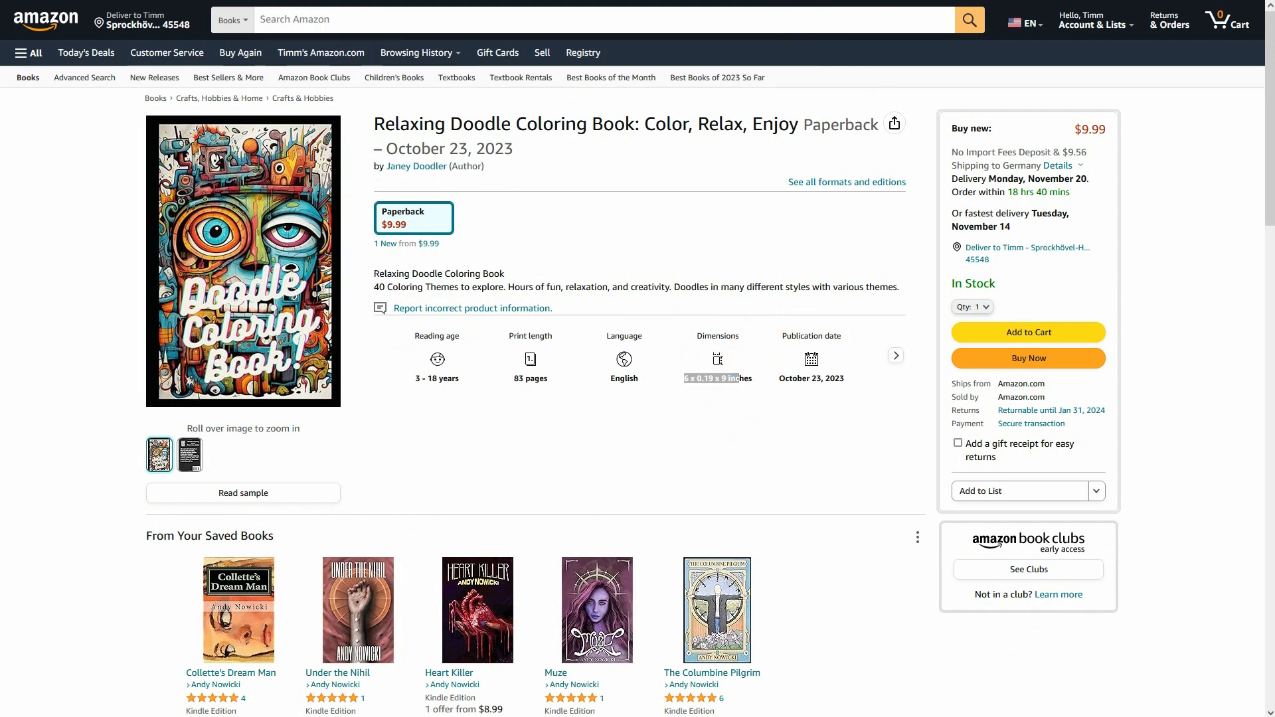
{"action": "left_click", "coordinate": [558, 409]}
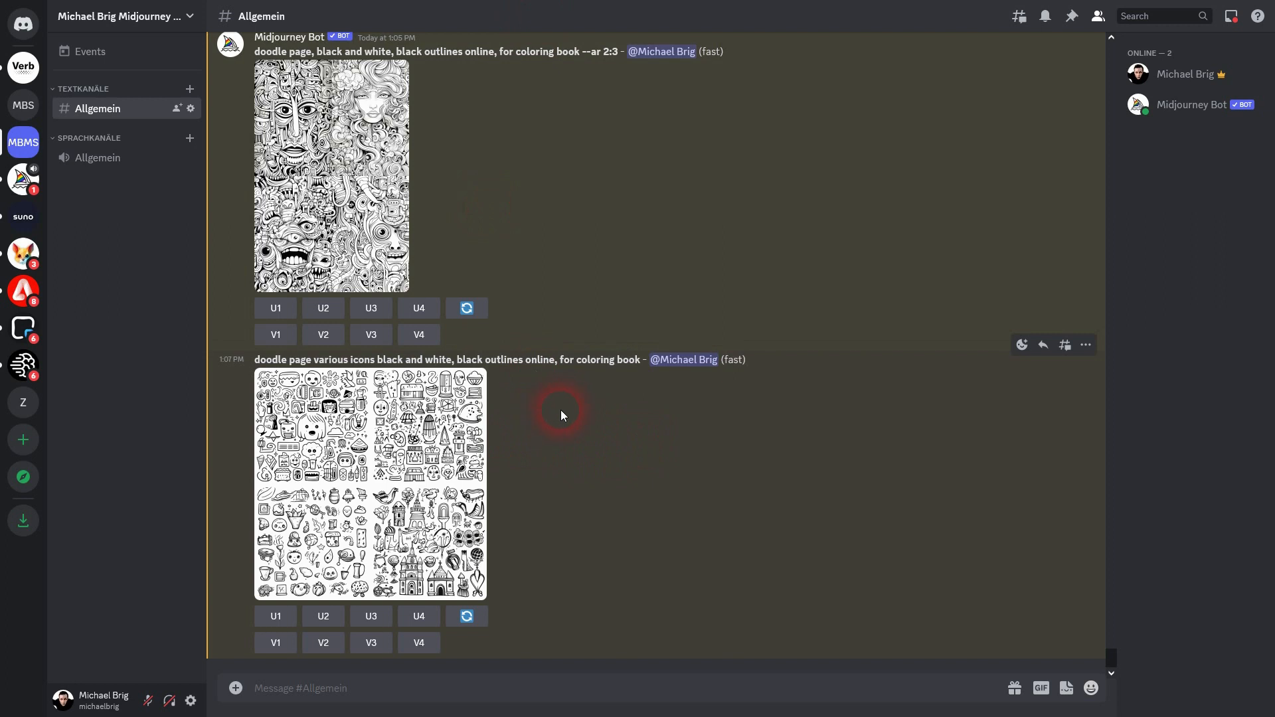
- In Discord, review the prompt and enlarged grid for the 2:3 face doodle pages and upscale the grid's first image
{"action": "left_click_drag", "start_coordinate": [255, 52], "coordinate": [629, 56]}
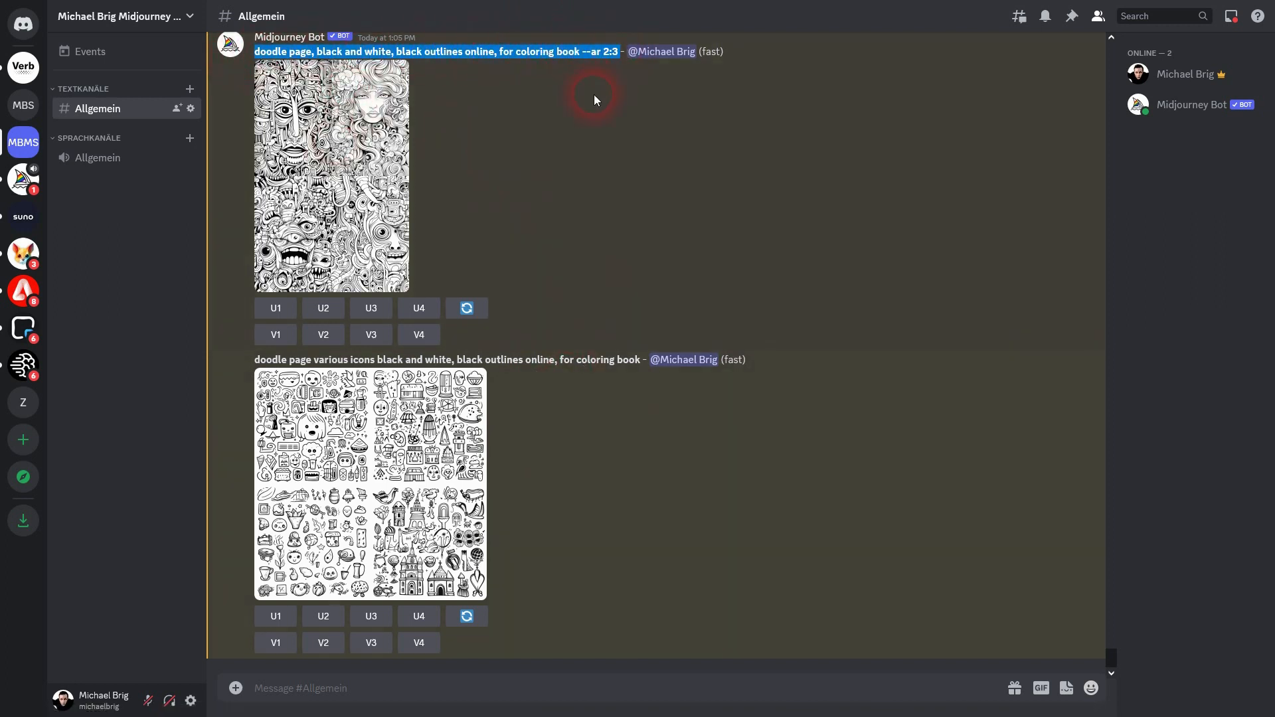
{"action": "left_click", "coordinate": [328, 191]}
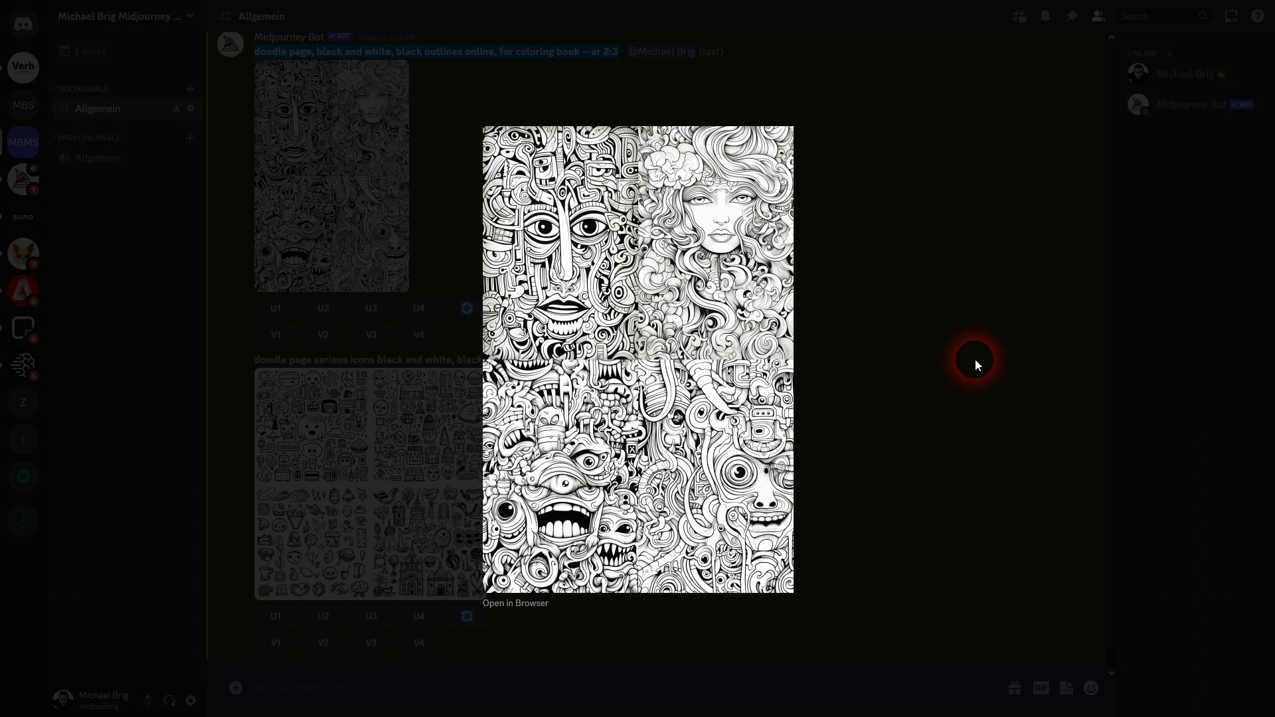
{"action": "left_click", "coordinate": [975, 360]}
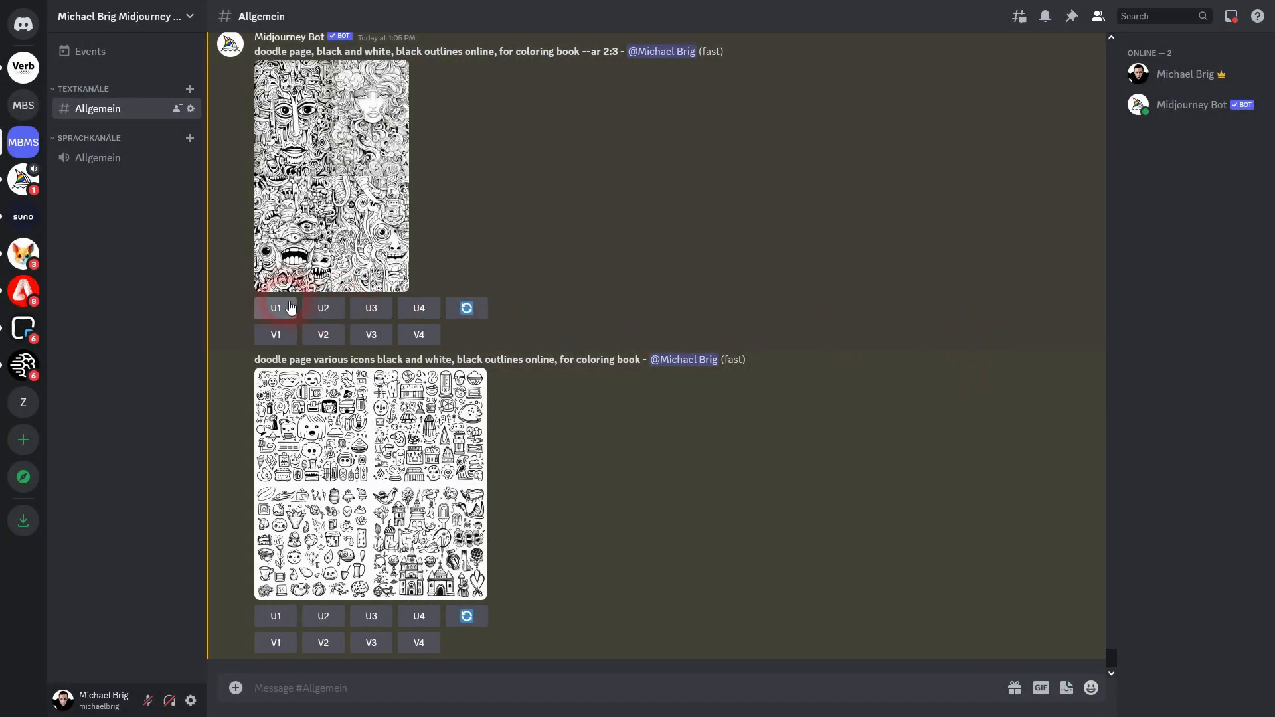
{"action": "left_click", "coordinate": [290, 307]}
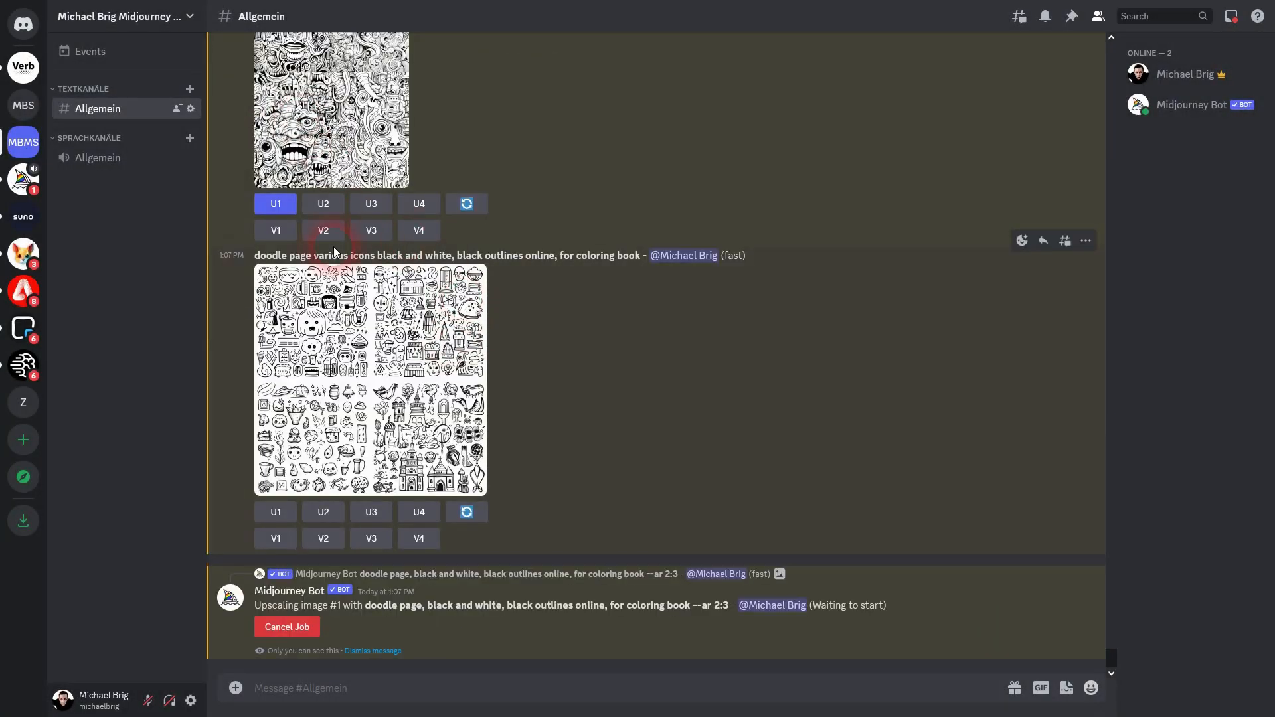
- Examine the "doodle page various icons" prompt and its image grid at enlarged size
{"action": "mouse_move", "coordinate": [229, 255]}
{"action": "left_mouse_down"}
{"action": "mouse_move", "coordinate": [372, 263]}
{"action": "mouse_move", "coordinate": [385, 299]}
{"action": "left_mouse_up"}
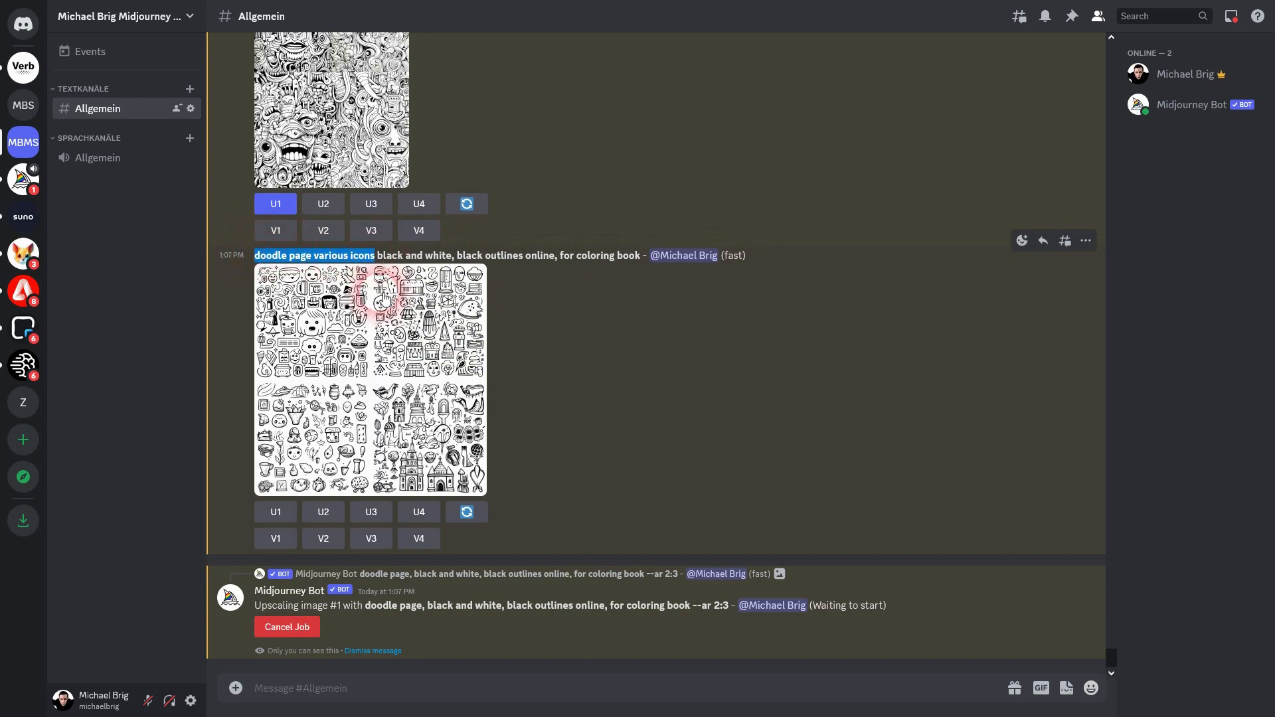
{"action": "left_click", "coordinate": [425, 349]}
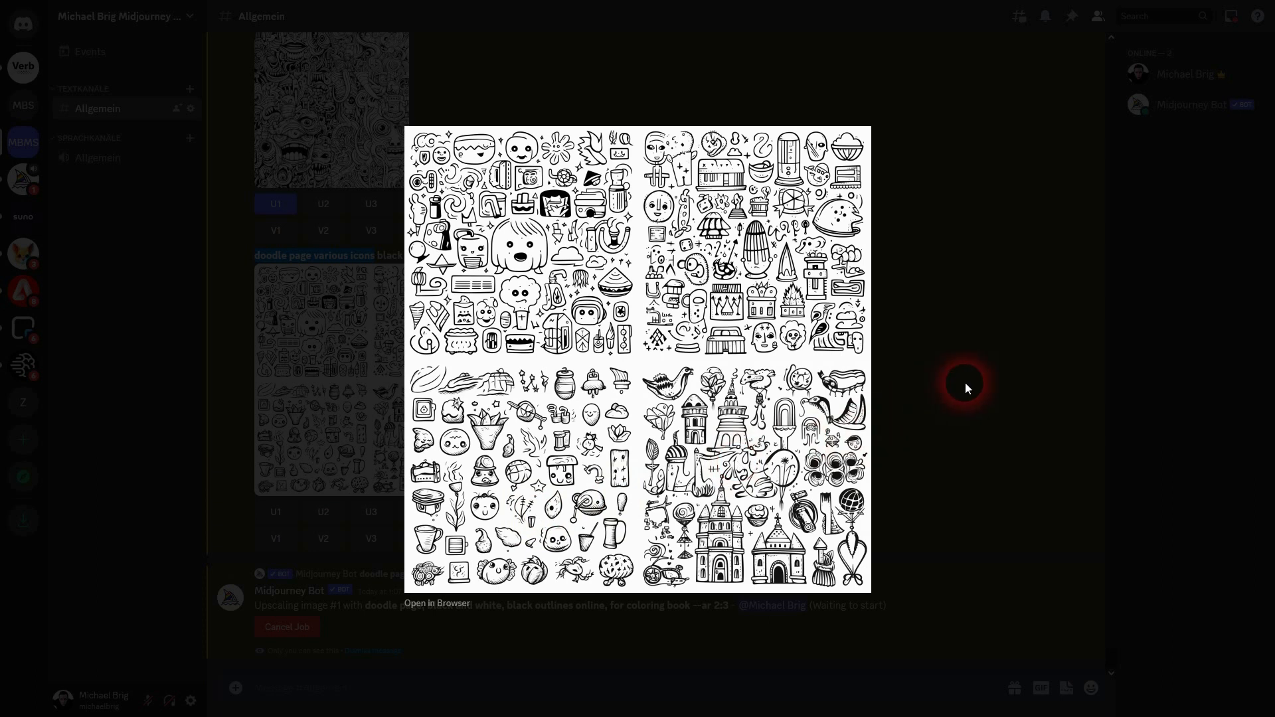
{"action": "left_click", "coordinate": [966, 383]}
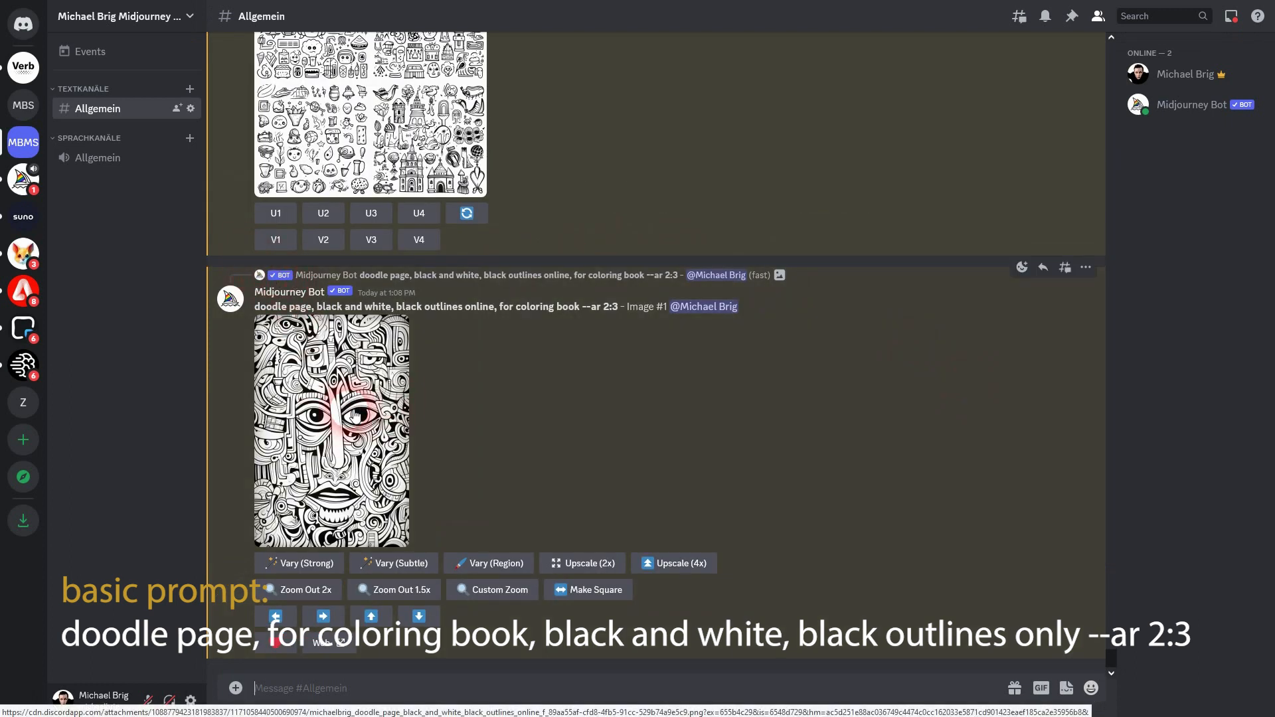
- Open the upscaled face doodle at full size in the browser and save the image to disk
{"action": "left_click", "coordinate": [352, 414]}
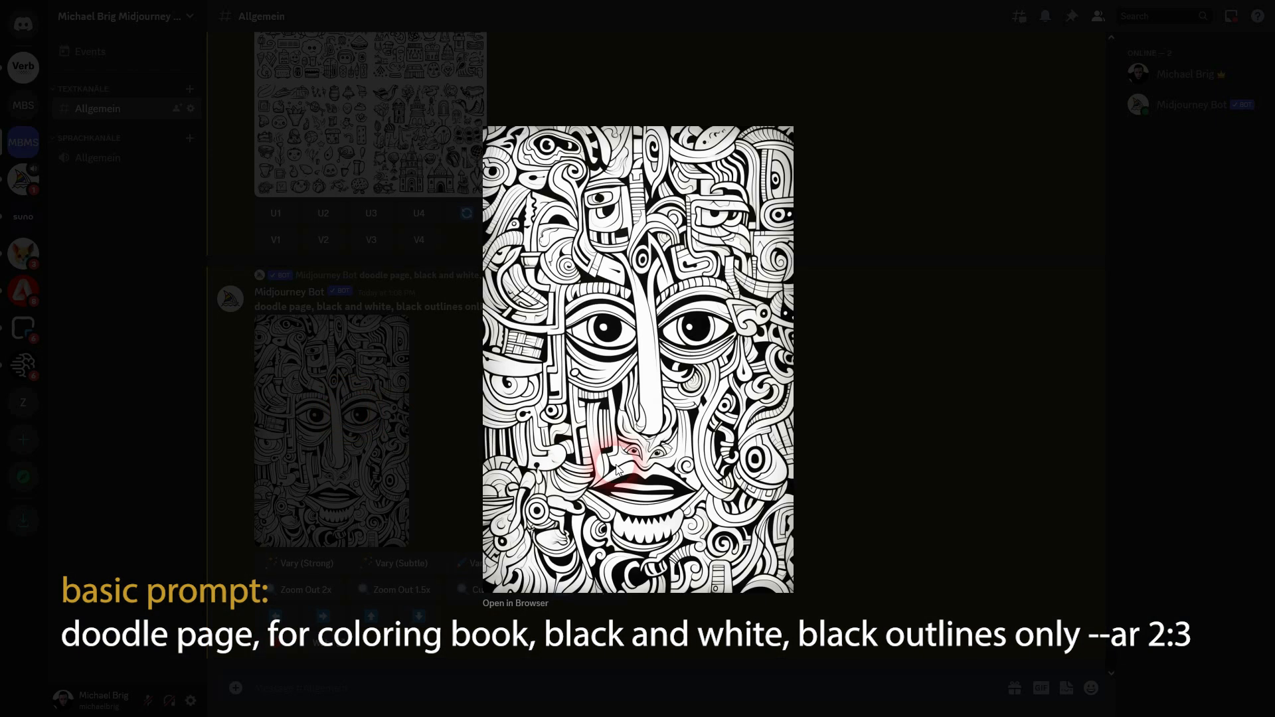
{"action": "left_click", "coordinate": [523, 609]}
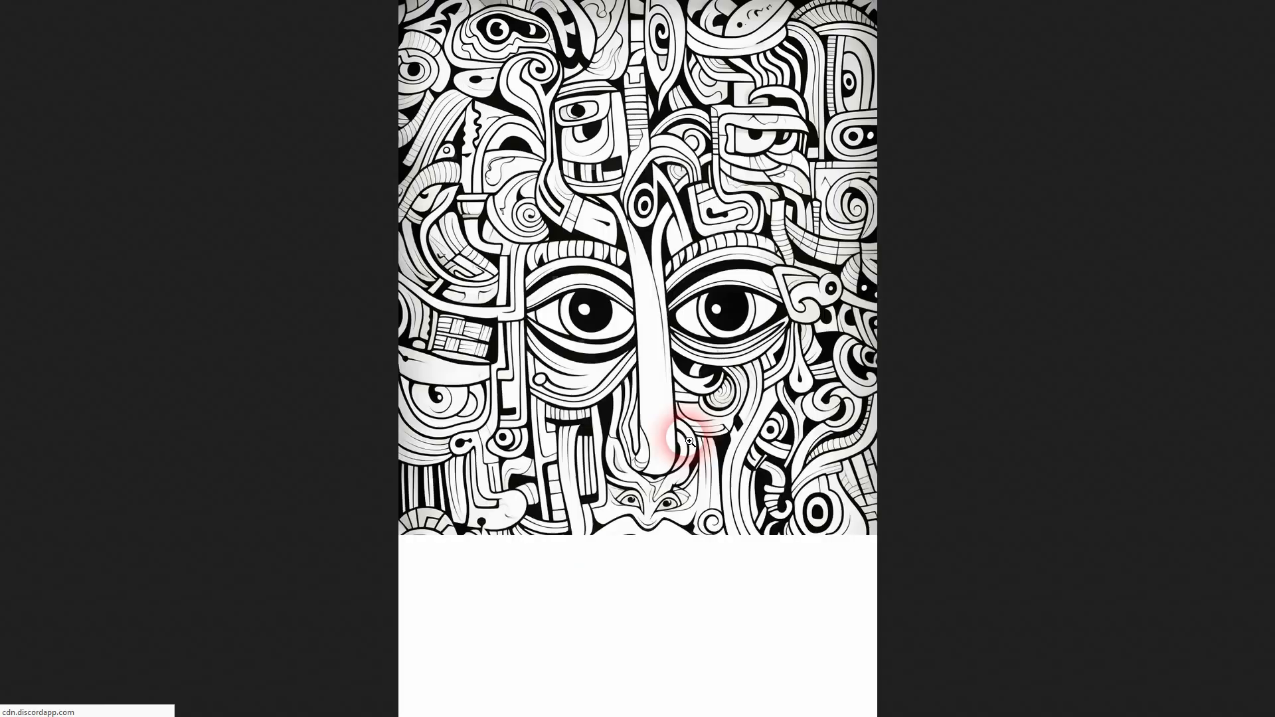
{"action": "right_click", "coordinate": [686, 302]}
{"action": "left_click", "coordinate": [718, 312]}
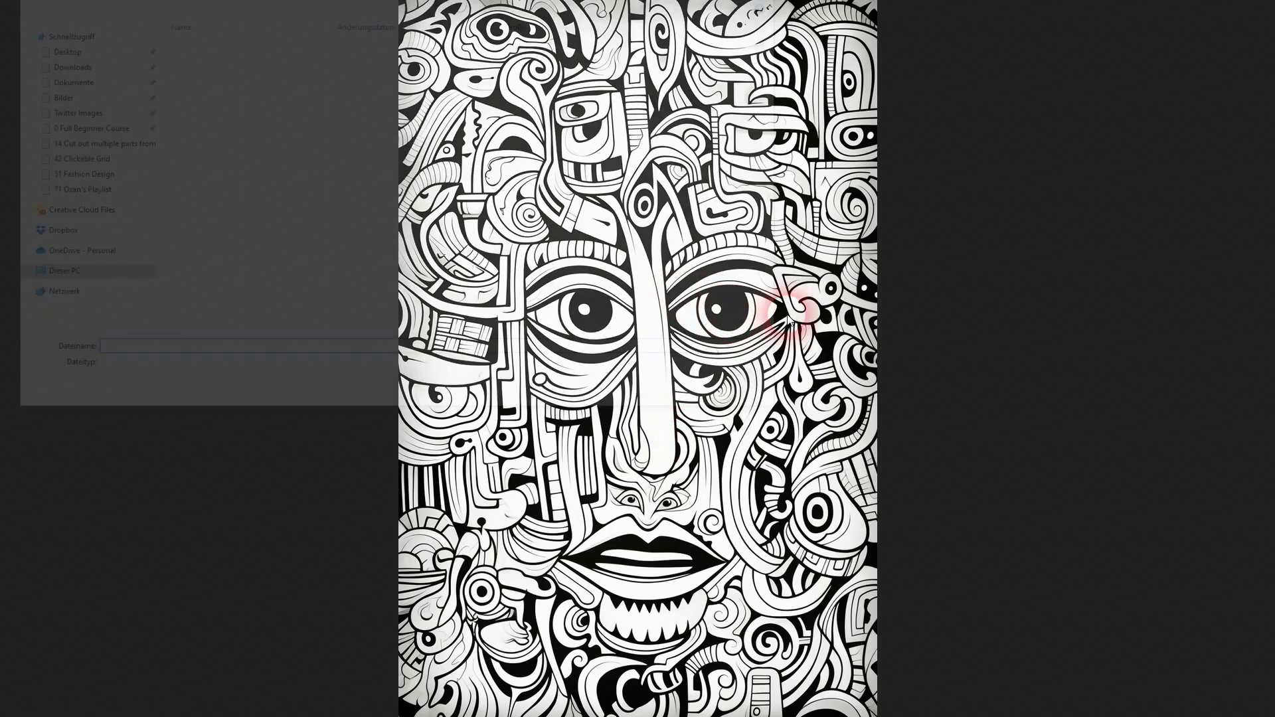
{"action": "left_click", "coordinate": [682, 399]}
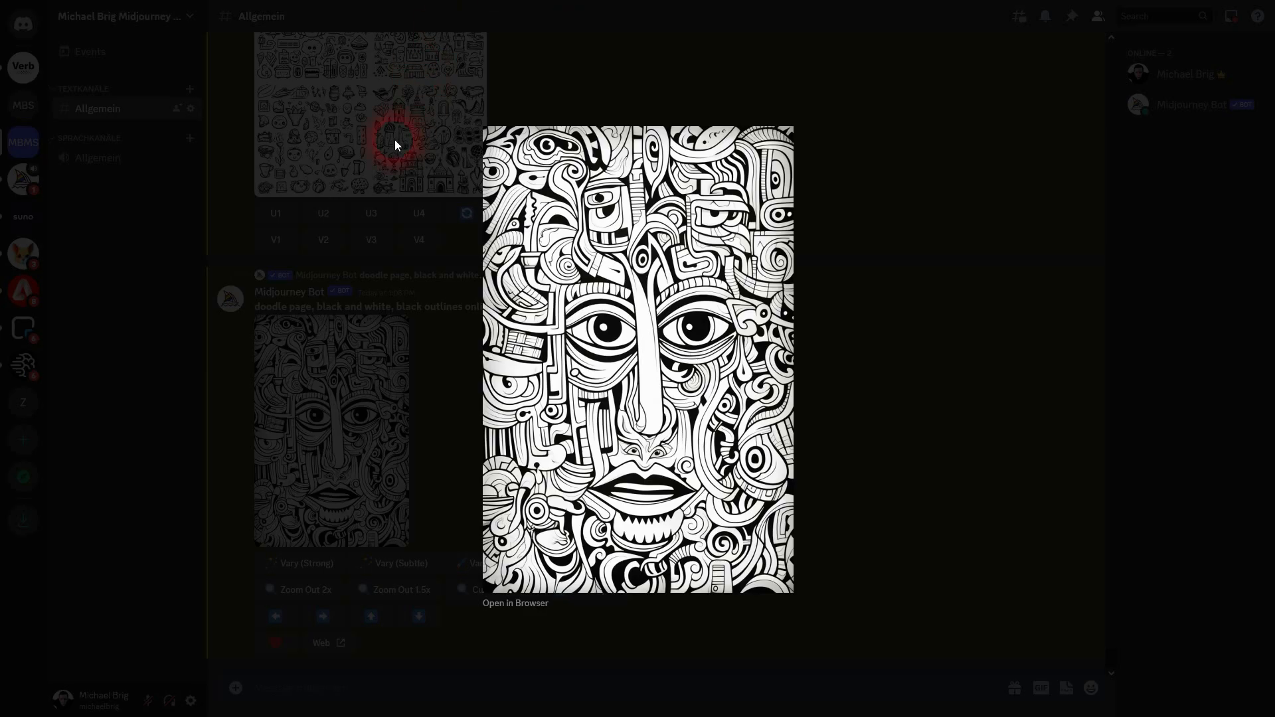
- Copy the prompt "doodle page various icons black and white, black outlines online, for coloring book" from its message
{"action": "left_click", "coordinate": [396, 145]}
{"action": "scroll", "coordinate": [279, 219], "scroll_direction": "up", "scroll_amount": 5}
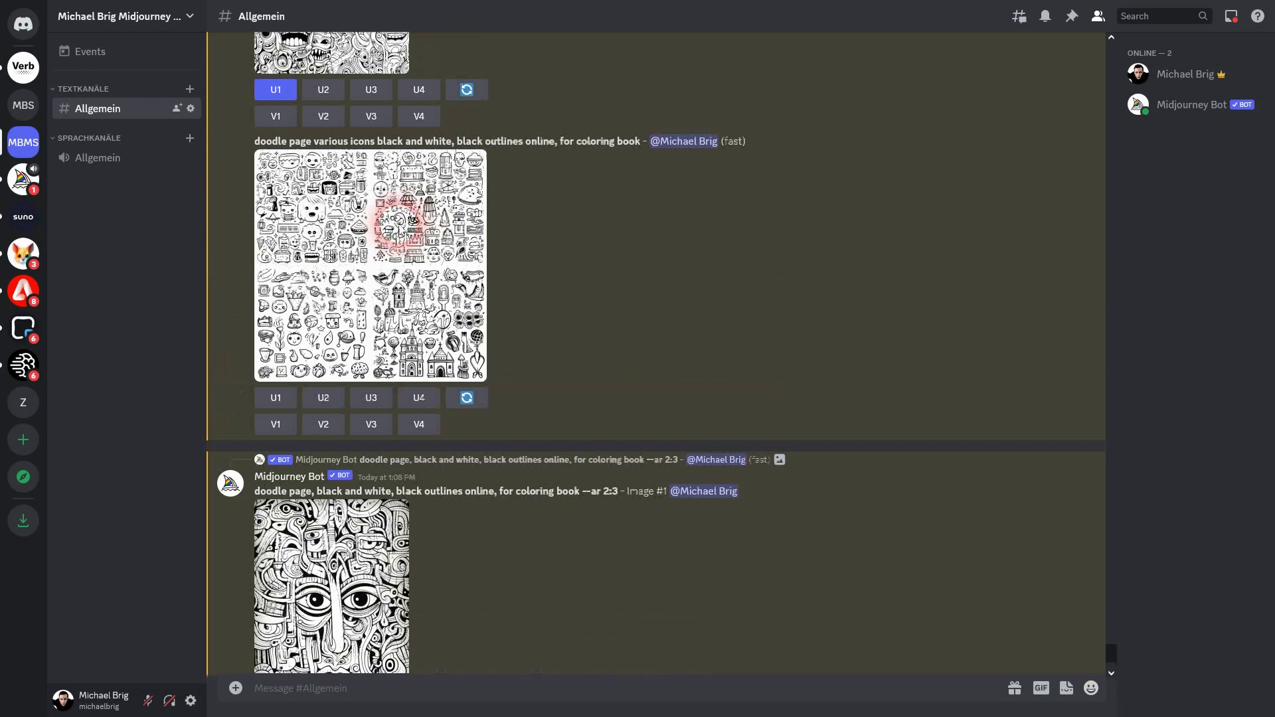
{"action": "left_click_drag", "start_coordinate": [265, 211], "coordinate": [645, 214]}
{"action": "key", "text": "ctrl+c"}
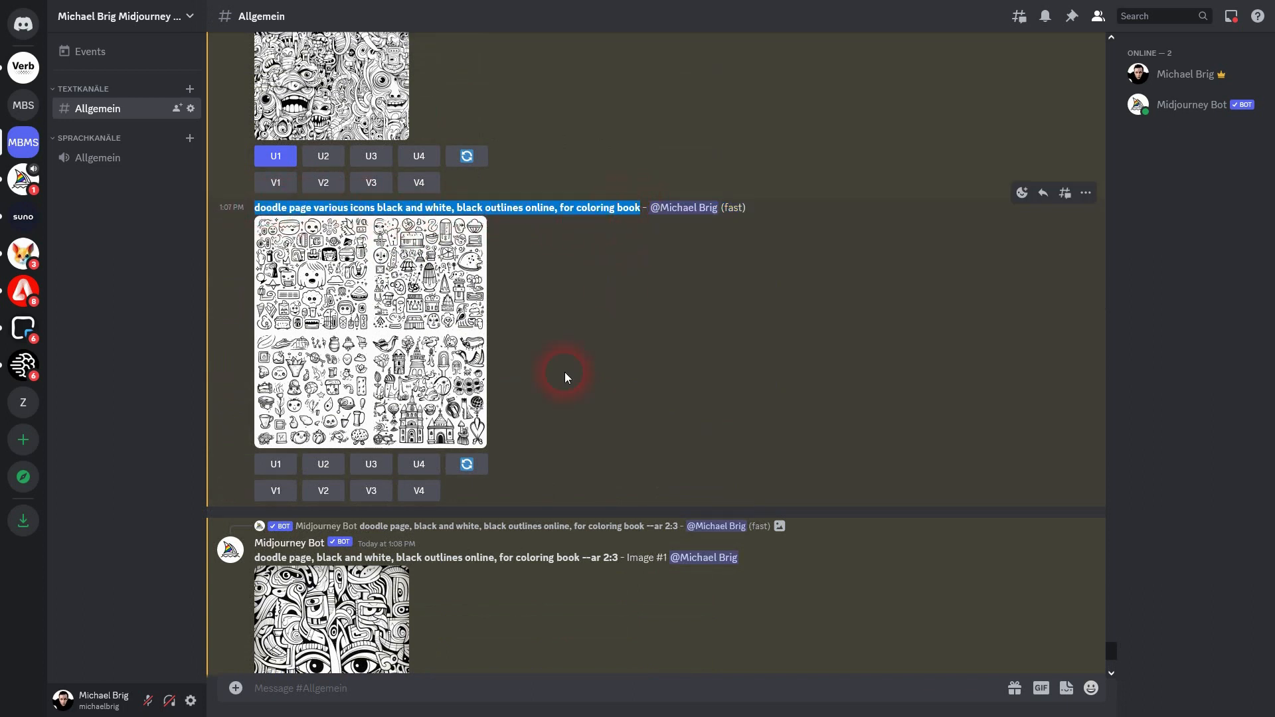
- Submit an /imagine request with the copied various icons prompt, adding the aspect ratio parameter --ar 2:3
{"action": "left_click", "coordinate": [548, 666]}
{"action": "type", "text": "/imag"}
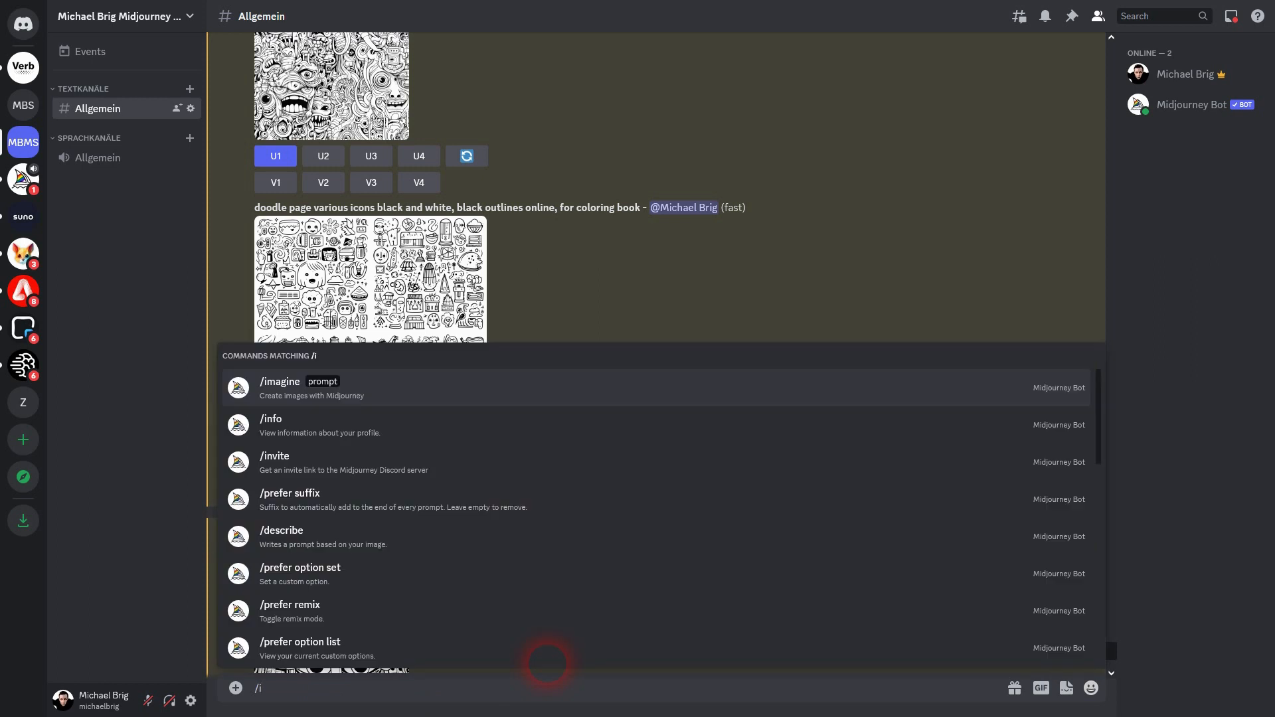
{"action": "left_click", "coordinate": [566, 640]}
{"action": "key", "text": "ctrl+v"}
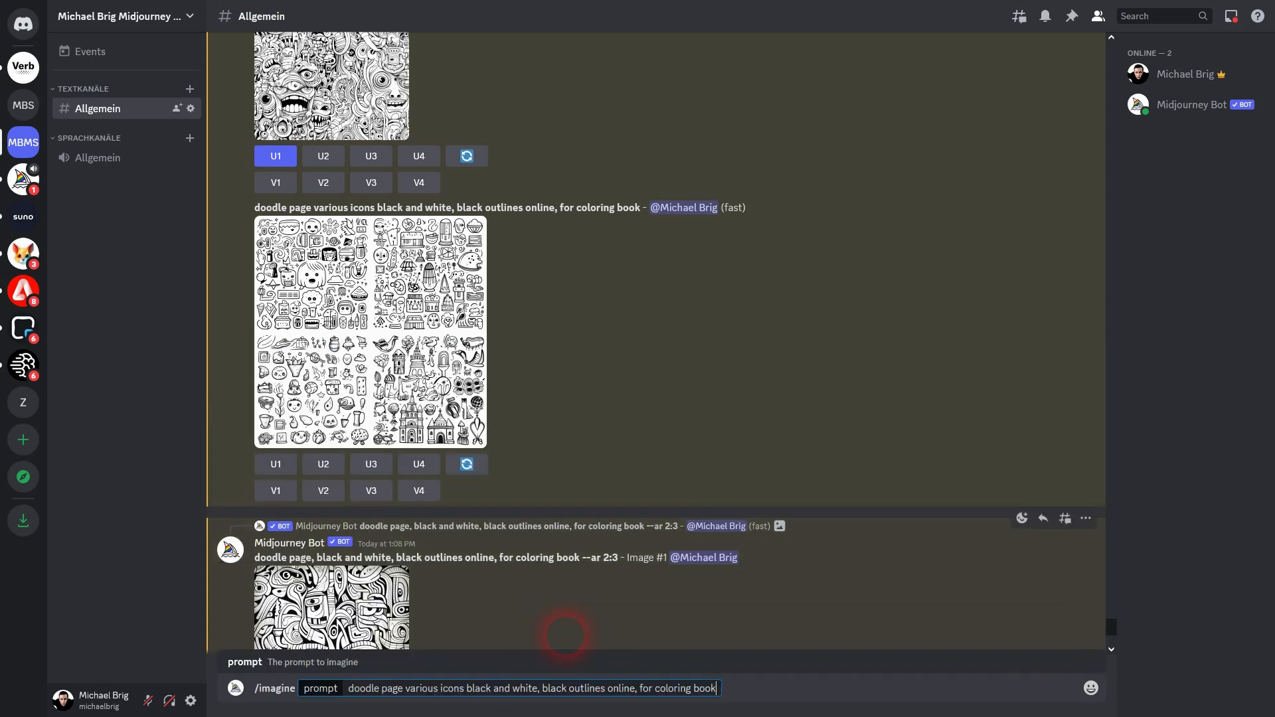
{"action": "type", "text": "--ar 2:3"}
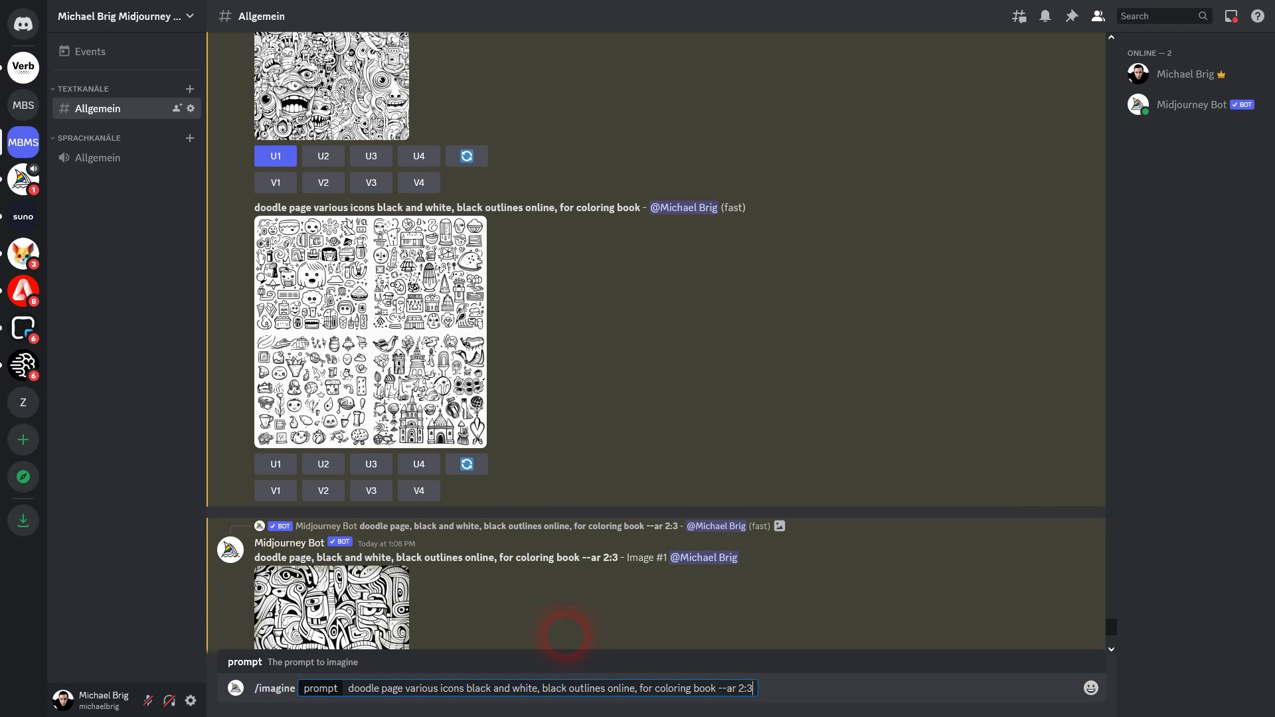
{"action": "key", "text": "Return"}
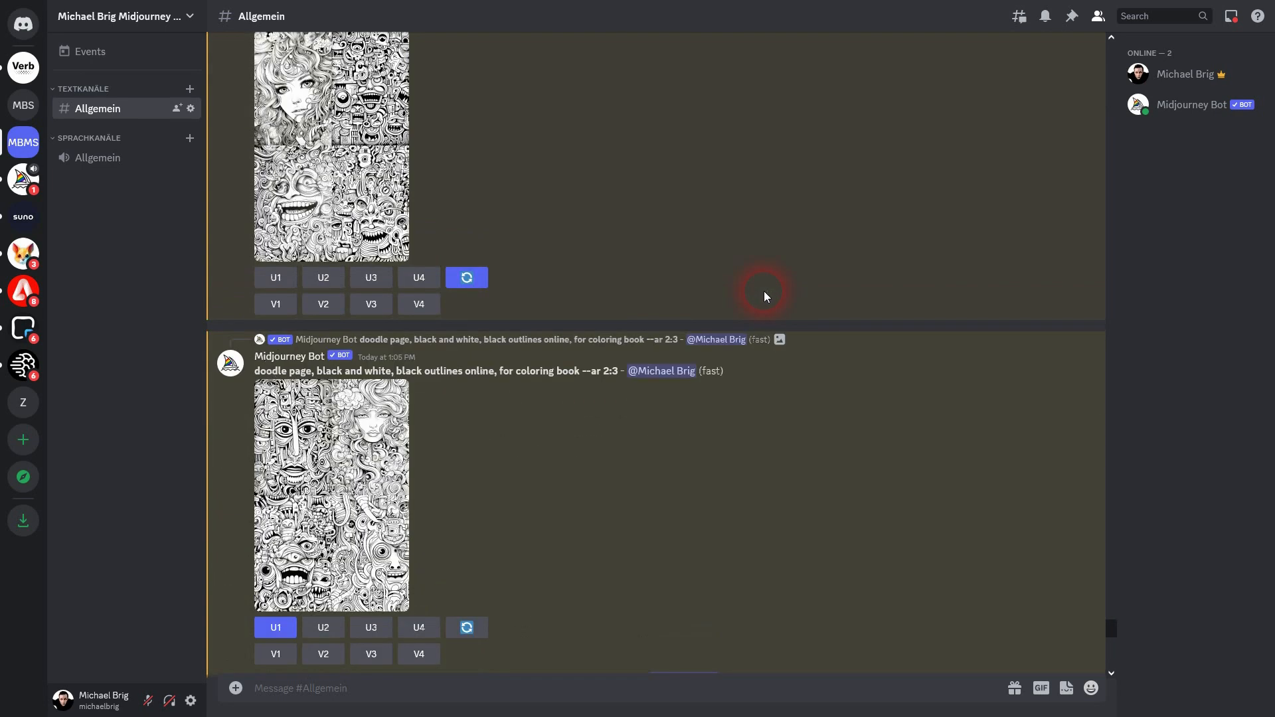
- Review both face doodle grids enlarged, then upscale the second image of the newer grid and rerun its prompt
{"action": "left_click", "coordinate": [362, 132]}
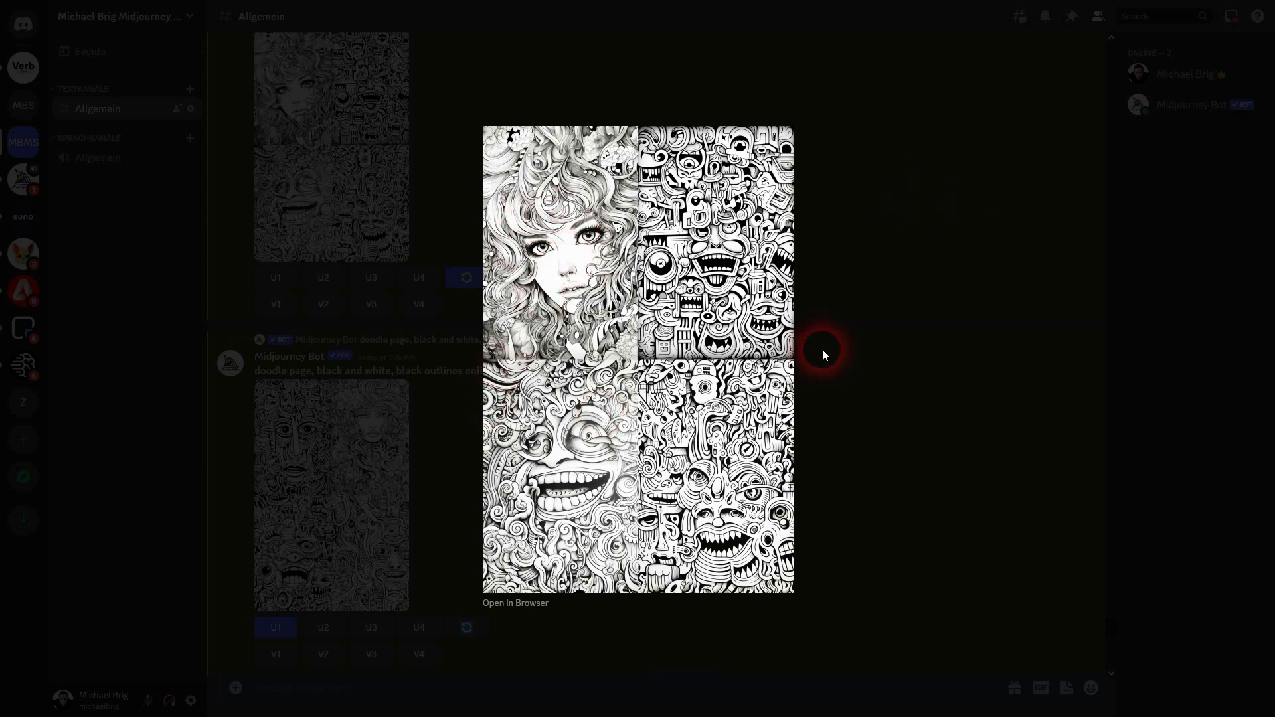
{"action": "left_click", "coordinate": [889, 328]}
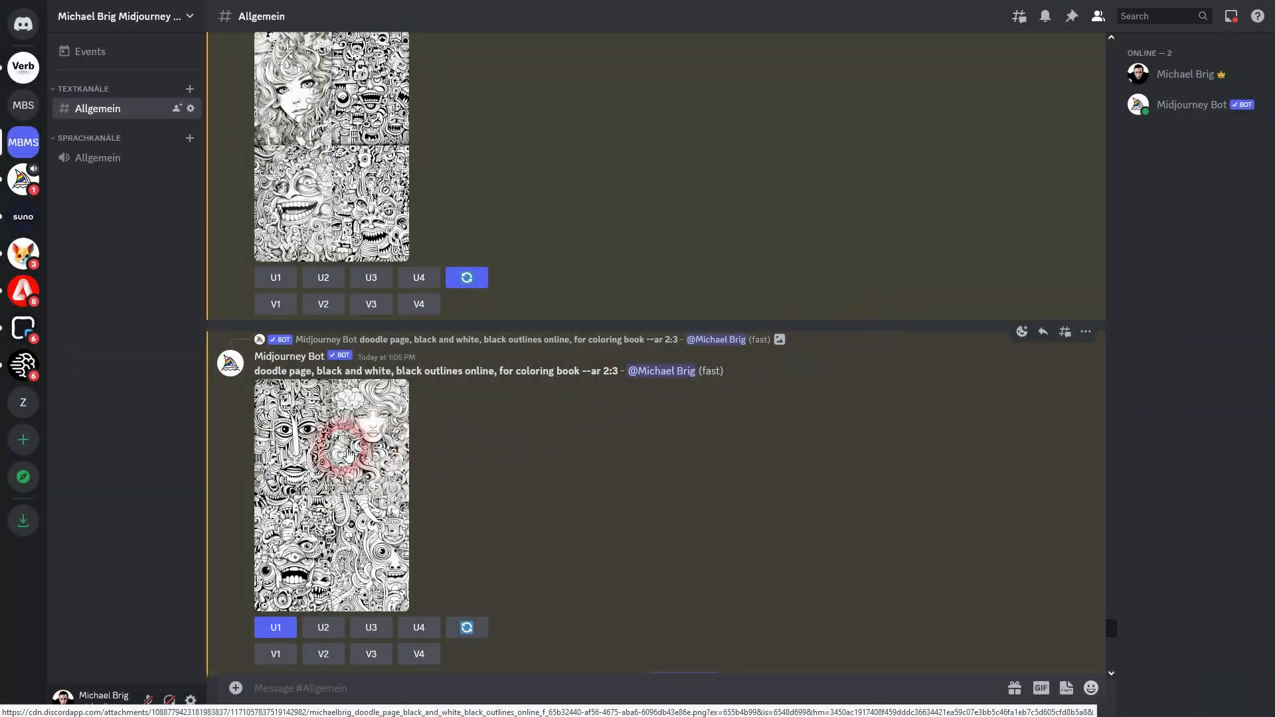
{"action": "left_click", "coordinate": [343, 451]}
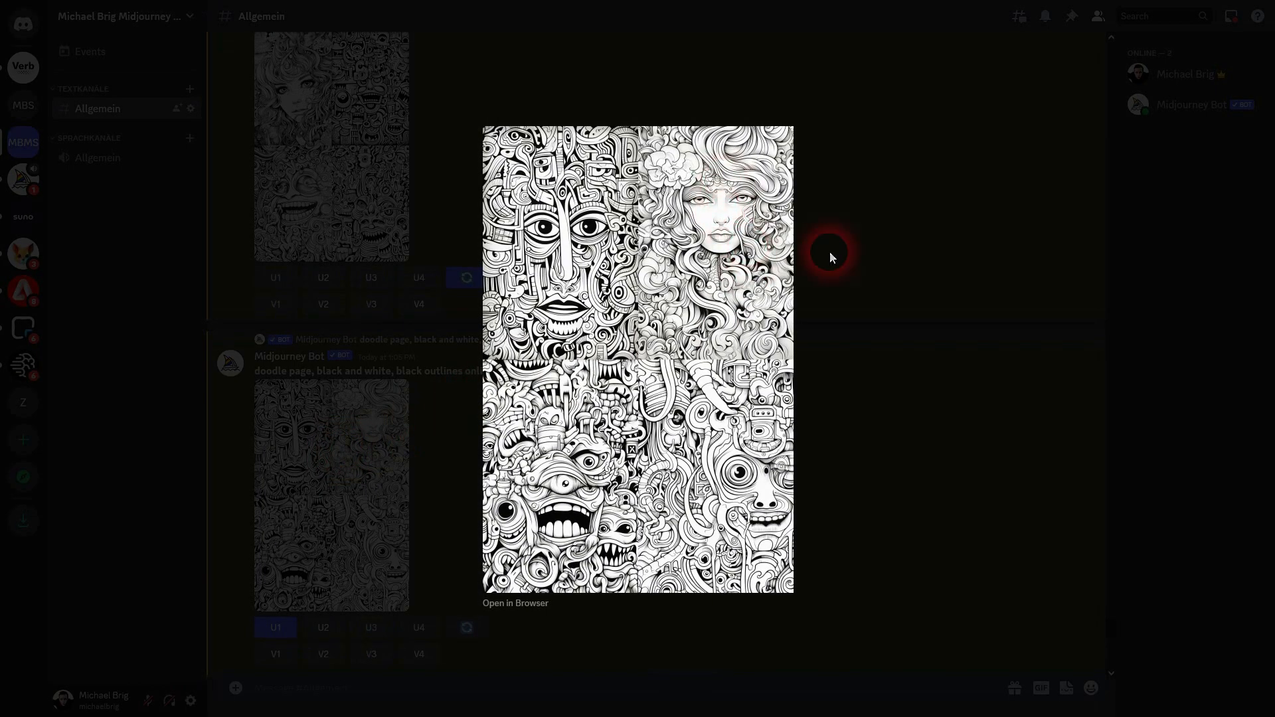
{"action": "left_click", "coordinate": [939, 321]}
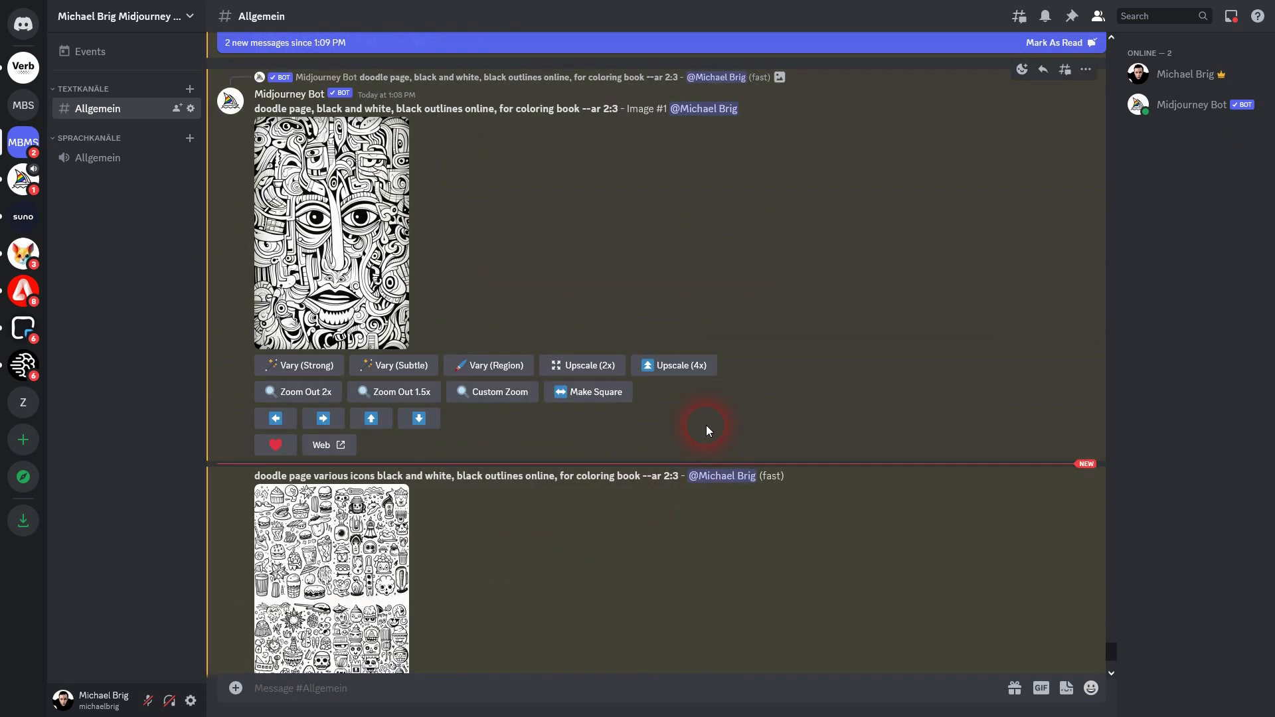
{"action": "scroll", "coordinate": [706, 431], "scroll_direction": "up", "scroll_amount": 10}
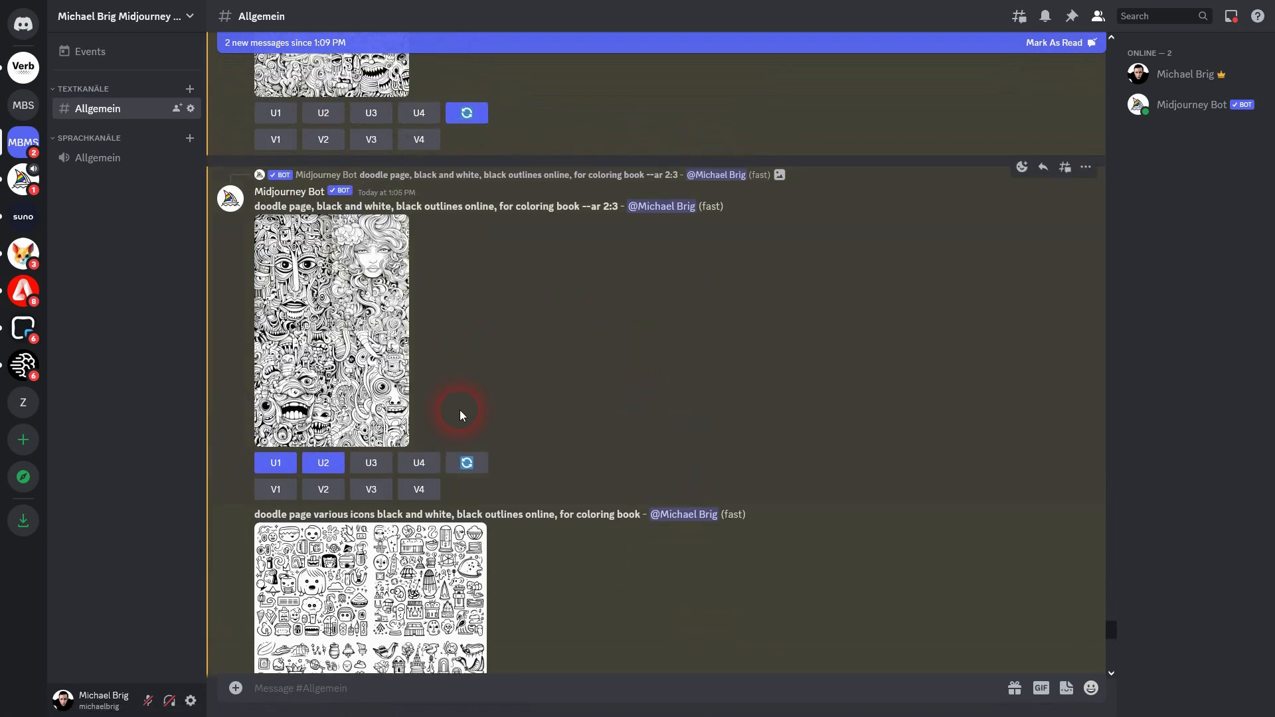
{"action": "left_click", "coordinate": [466, 462]}
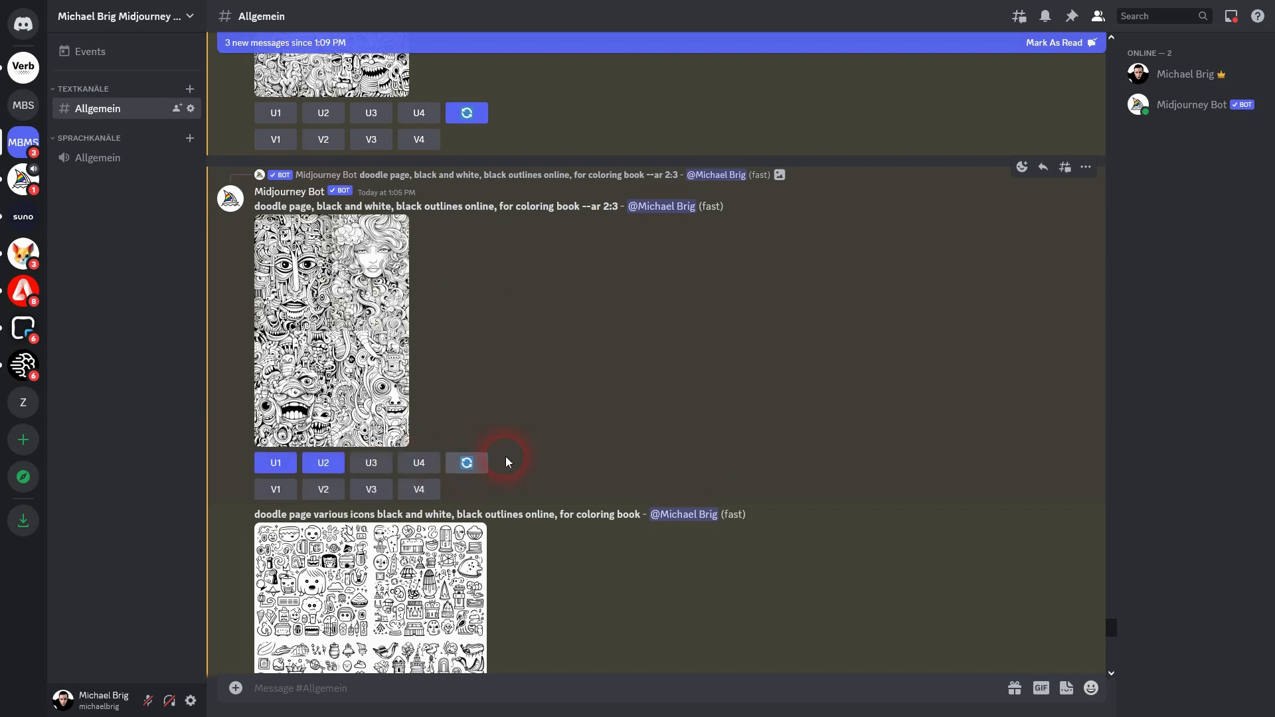
- View the new 2:3 various icons grid enlarged, upscale its fourth image, and rerun the prompt for more variants
{"action": "scroll", "coordinate": [511, 452], "scroll_direction": "down", "scroll_amount": 10}
{"action": "left_click", "coordinate": [376, 329]}
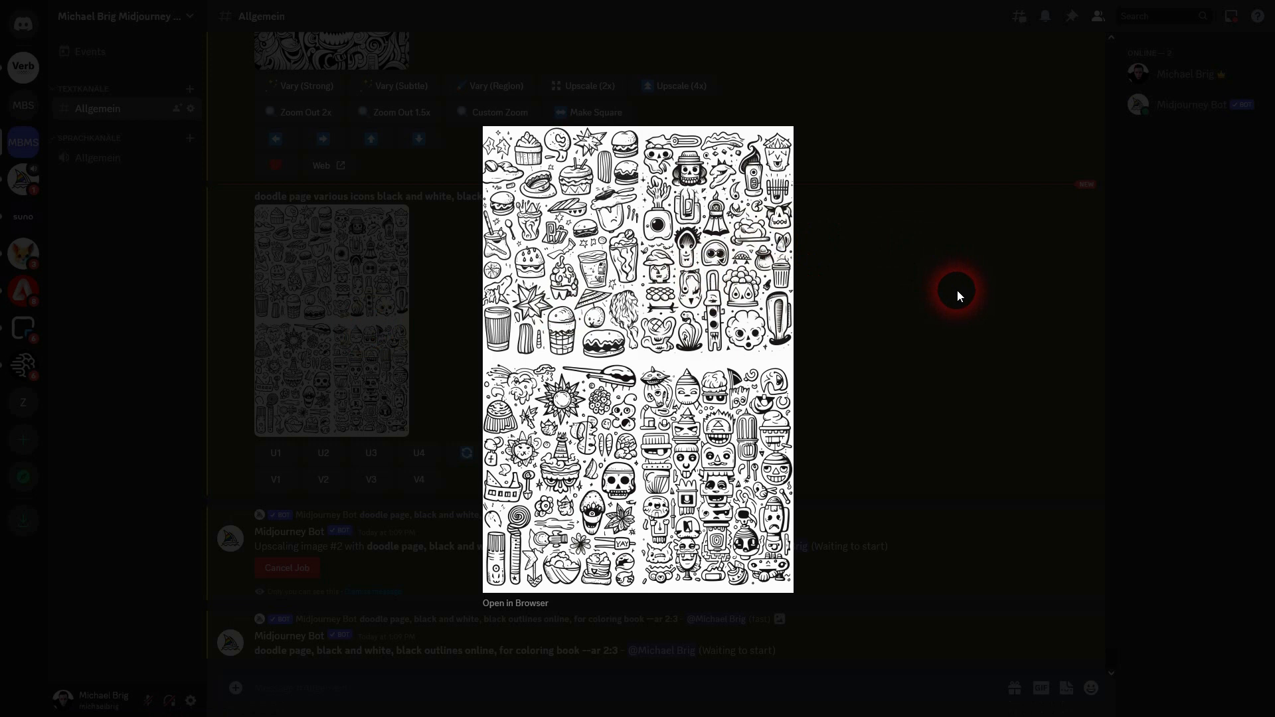
{"action": "left_click", "coordinate": [938, 361]}
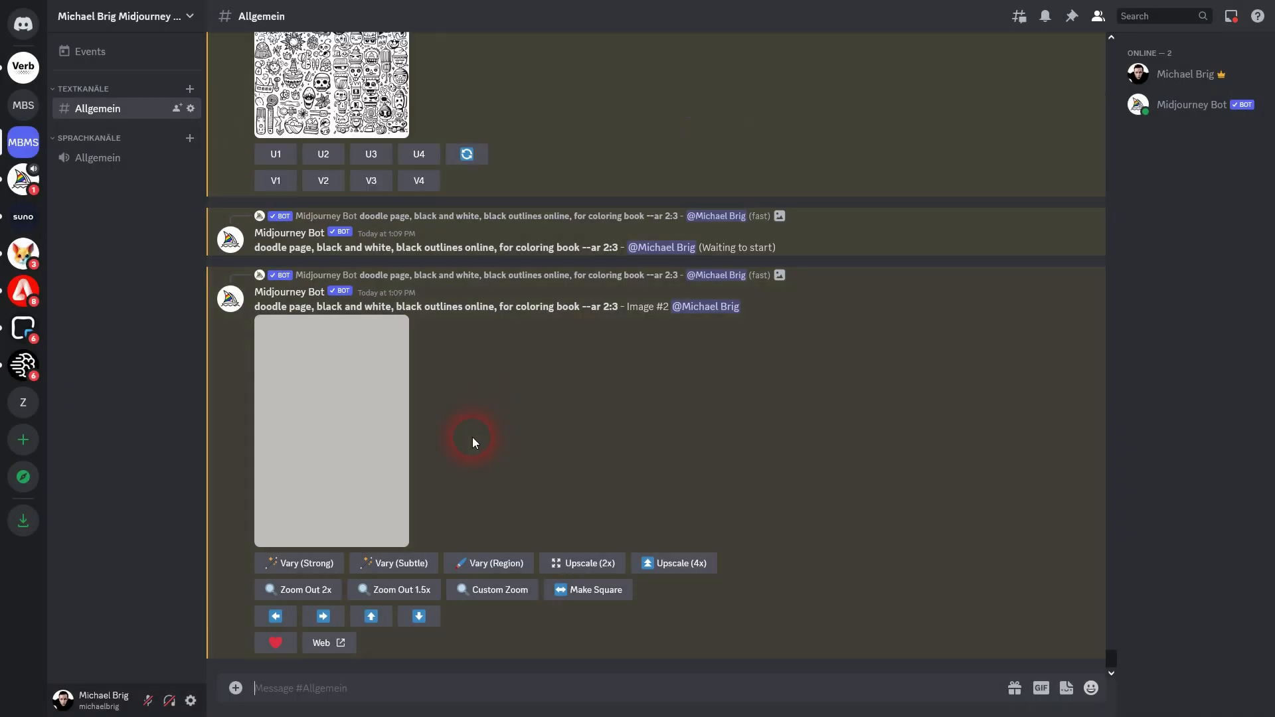
{"action": "scroll", "coordinate": [496, 428], "scroll_direction": "up", "scroll_amount": 3}
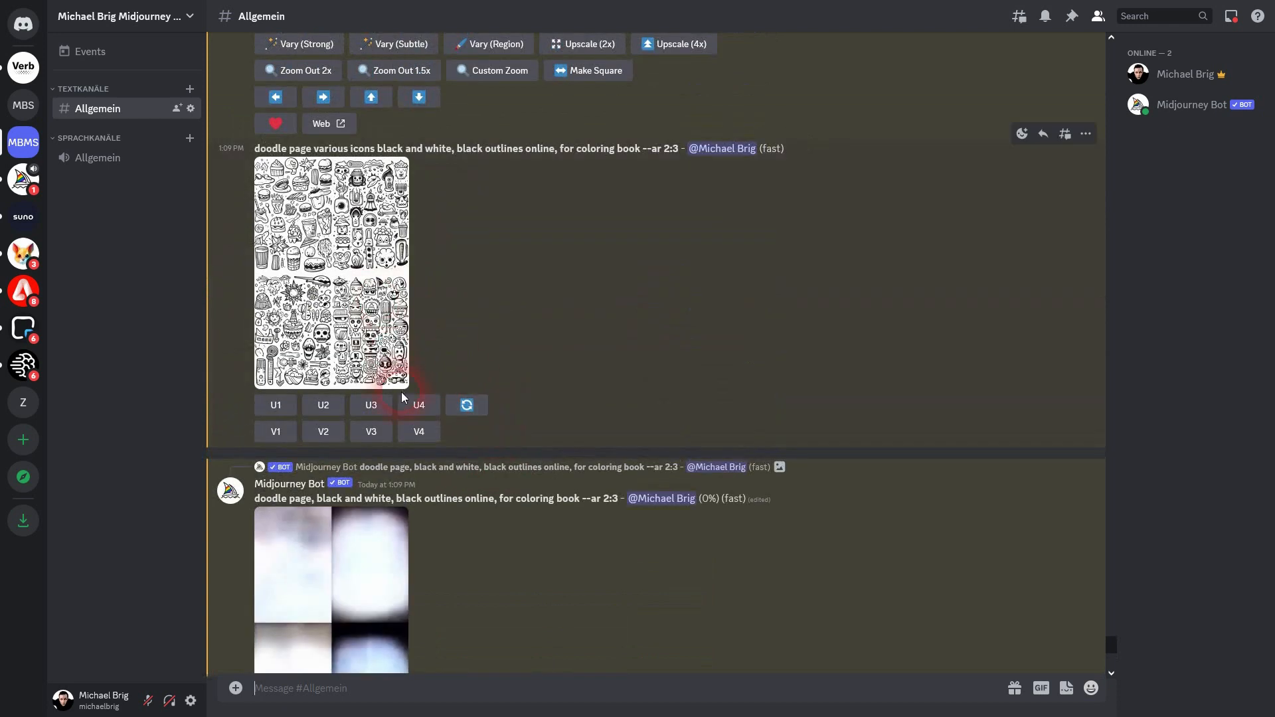
{"action": "left_click", "coordinate": [418, 407]}
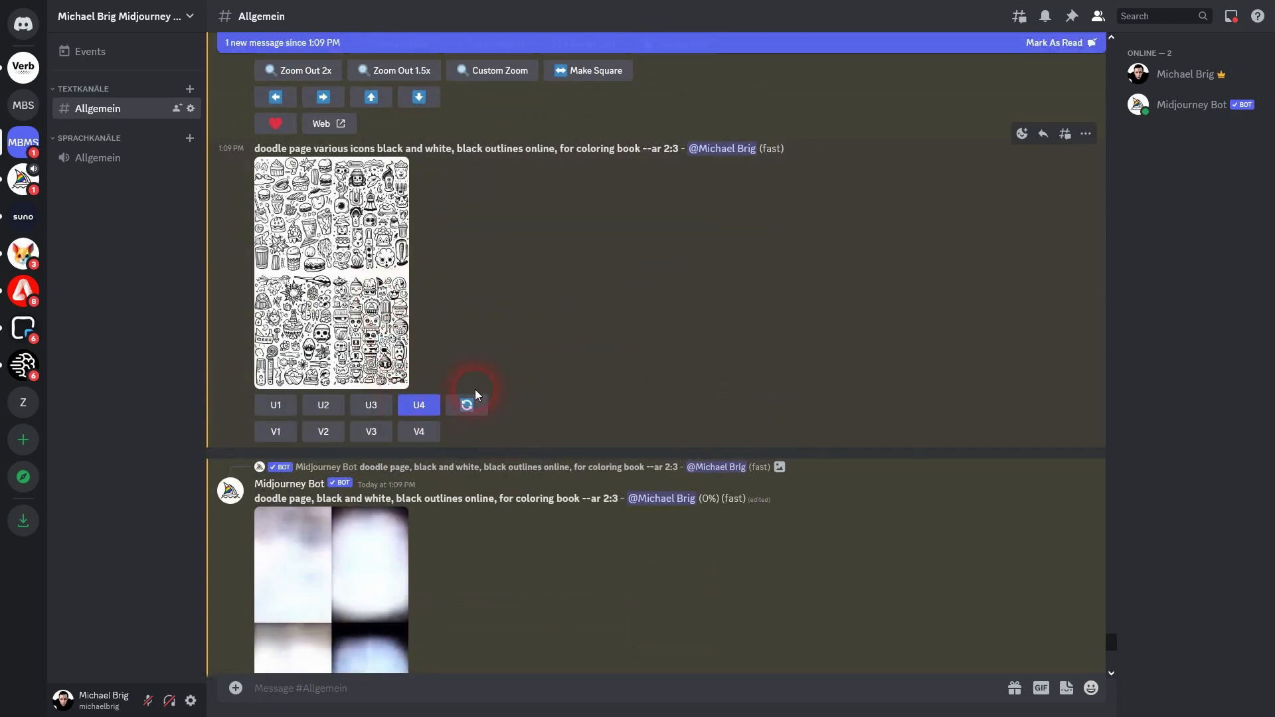
{"action": "left_click", "coordinate": [469, 408]}
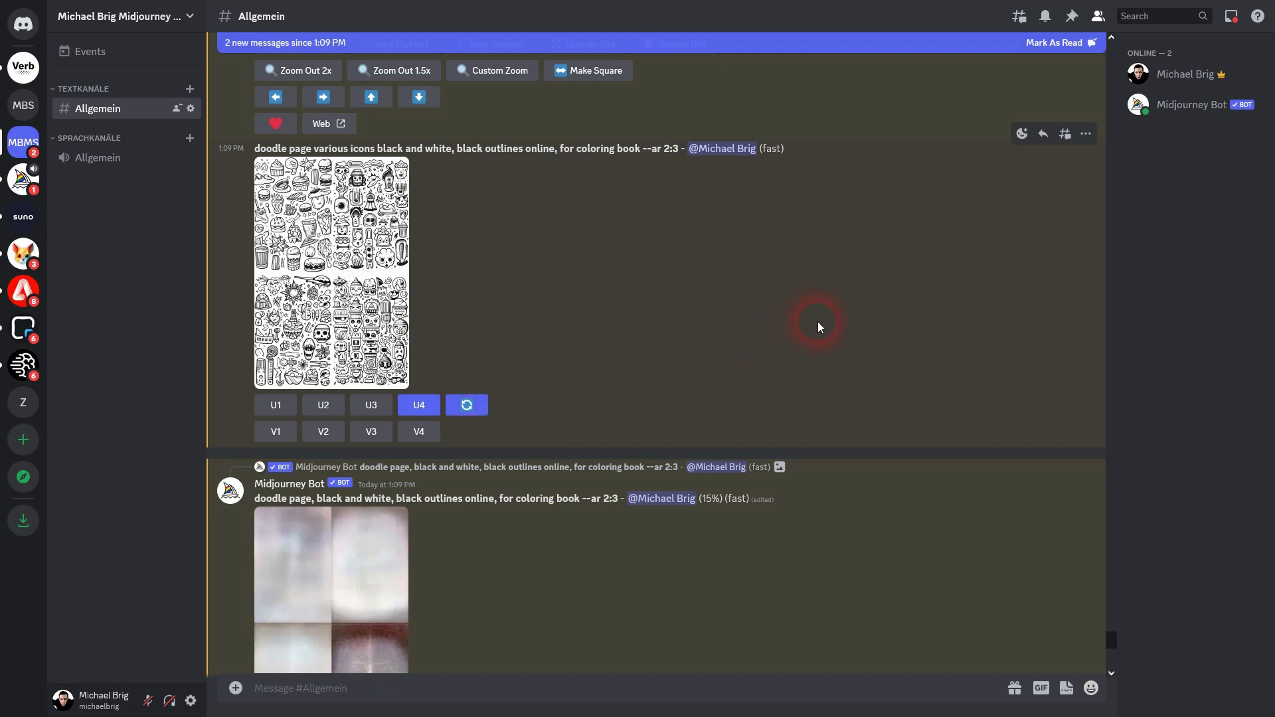
{"action": "scroll", "coordinate": [815, 322], "scroll_direction": "down", "scroll_amount": 5}
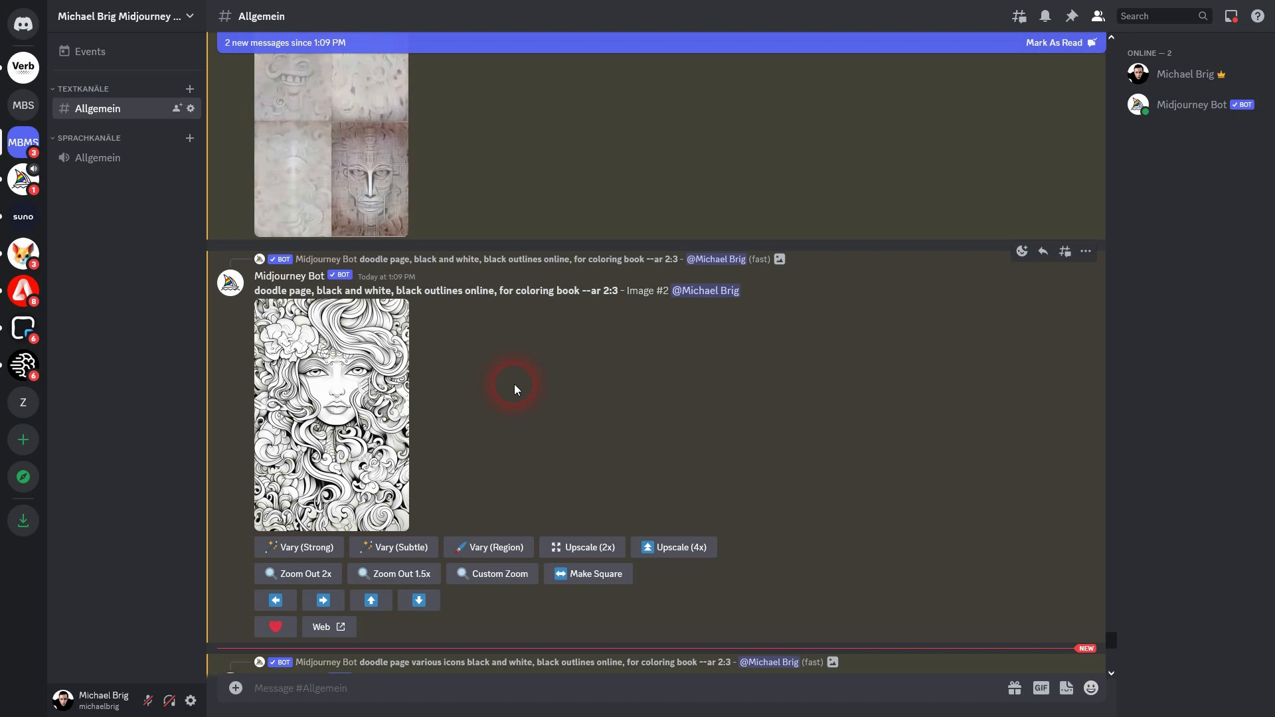
- View the upscaled various icons doodle page enlarged and close the preview
{"action": "scroll", "coordinate": [514, 384], "scroll_direction": "down", "scroll_amount": 5}
{"action": "left_click", "coordinate": [288, 413]}
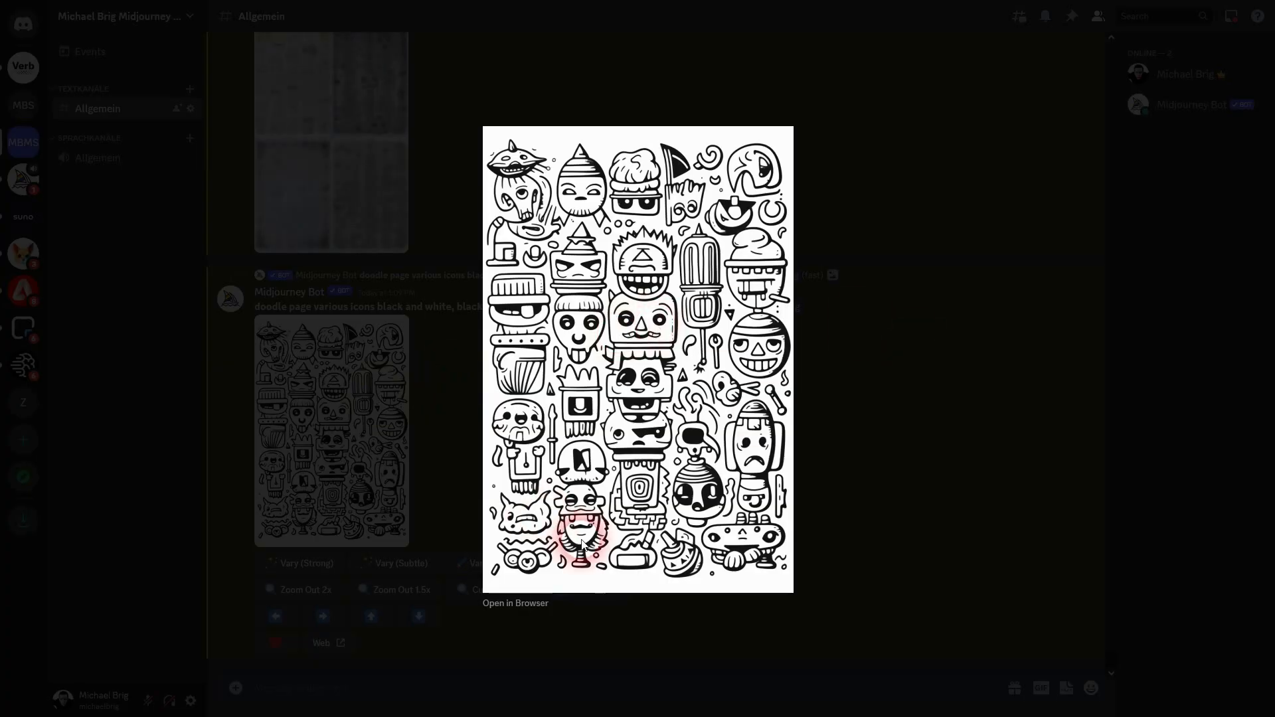
{"action": "left_click", "coordinate": [963, 344]}
{"action": "left_click", "coordinate": [362, 450]}
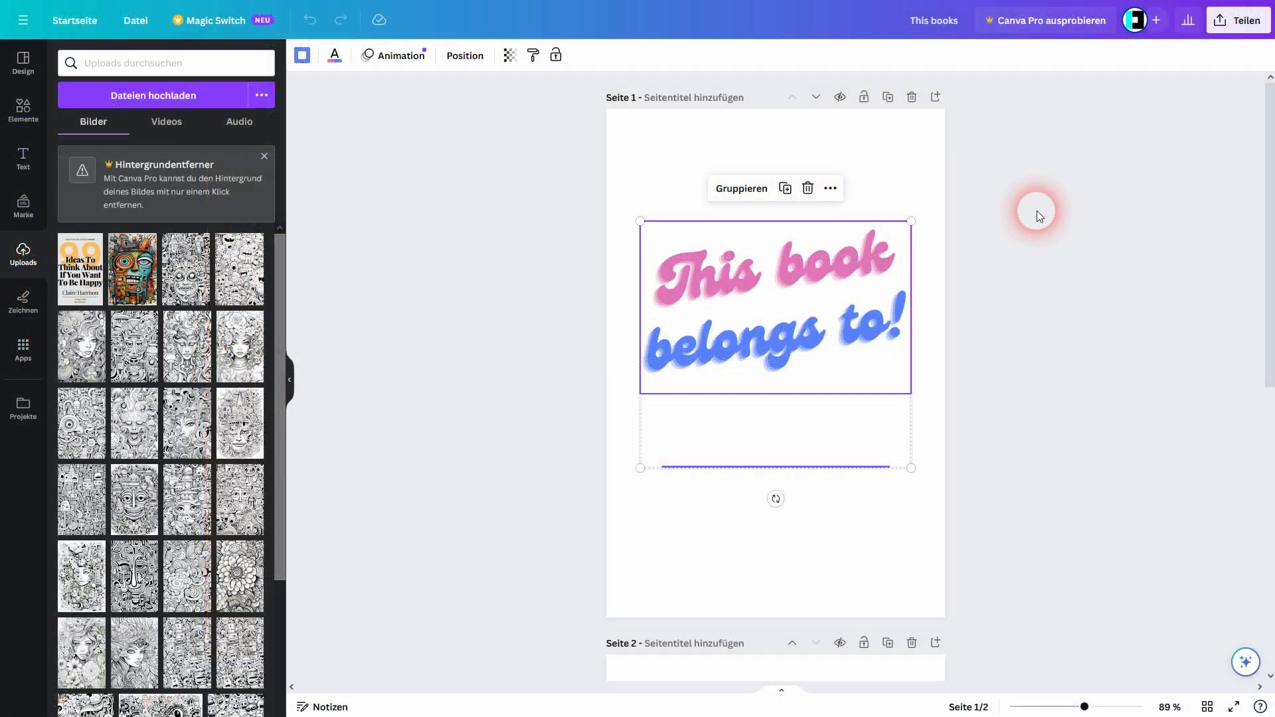
- Switch to the Canva book design and inspect the font settings of both "This book belongs to!" title lines
{"action": "left_click", "coordinate": [1037, 210]}
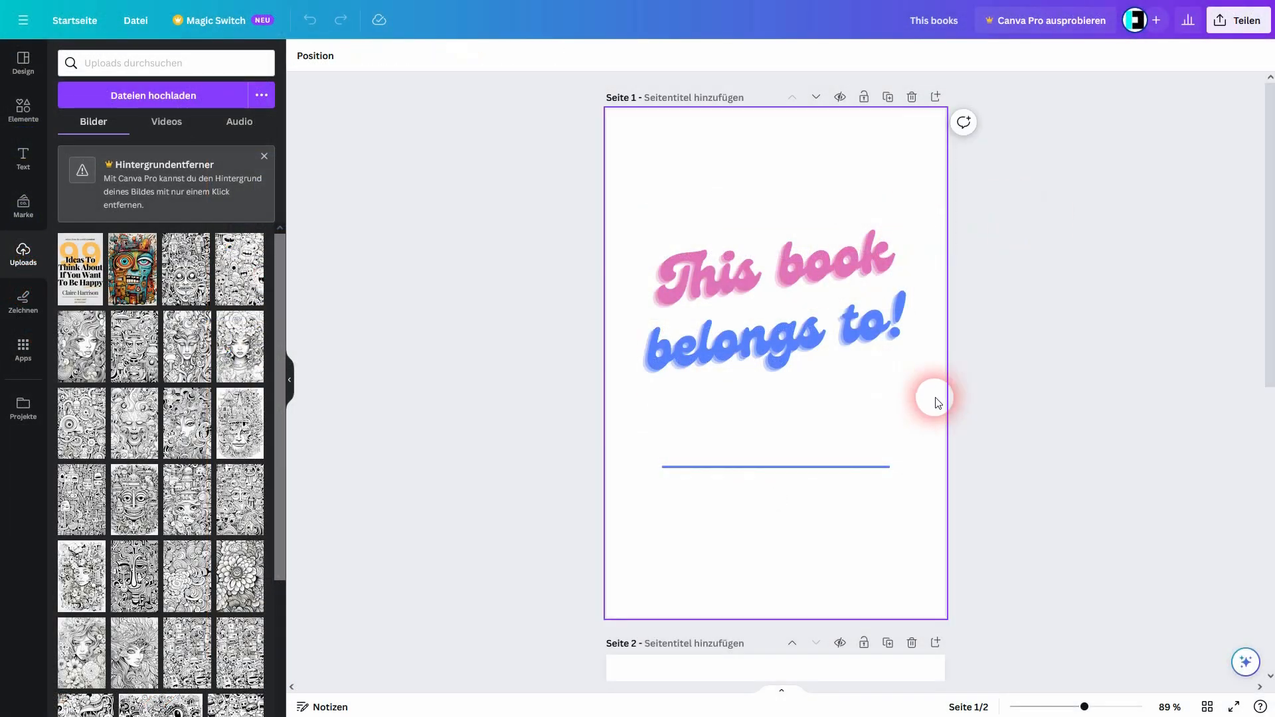
{"action": "left_click", "coordinate": [22, 60]}
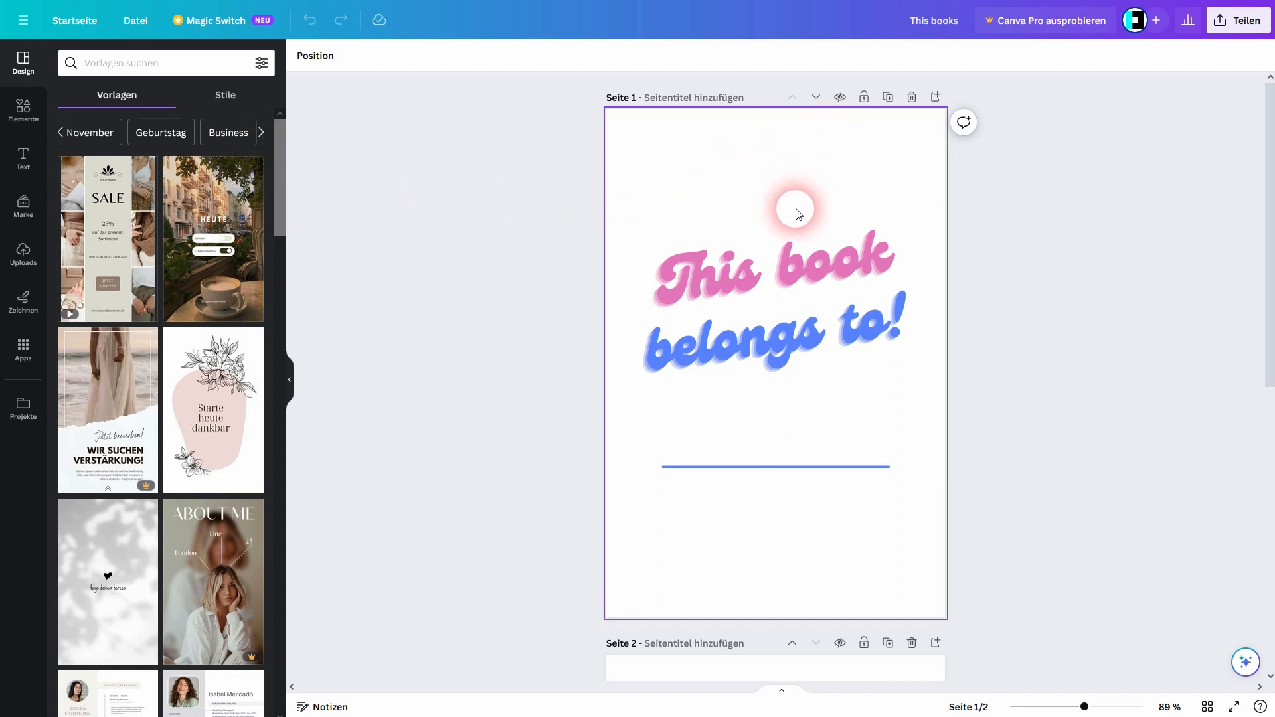
{"action": "left_click", "coordinate": [718, 272]}
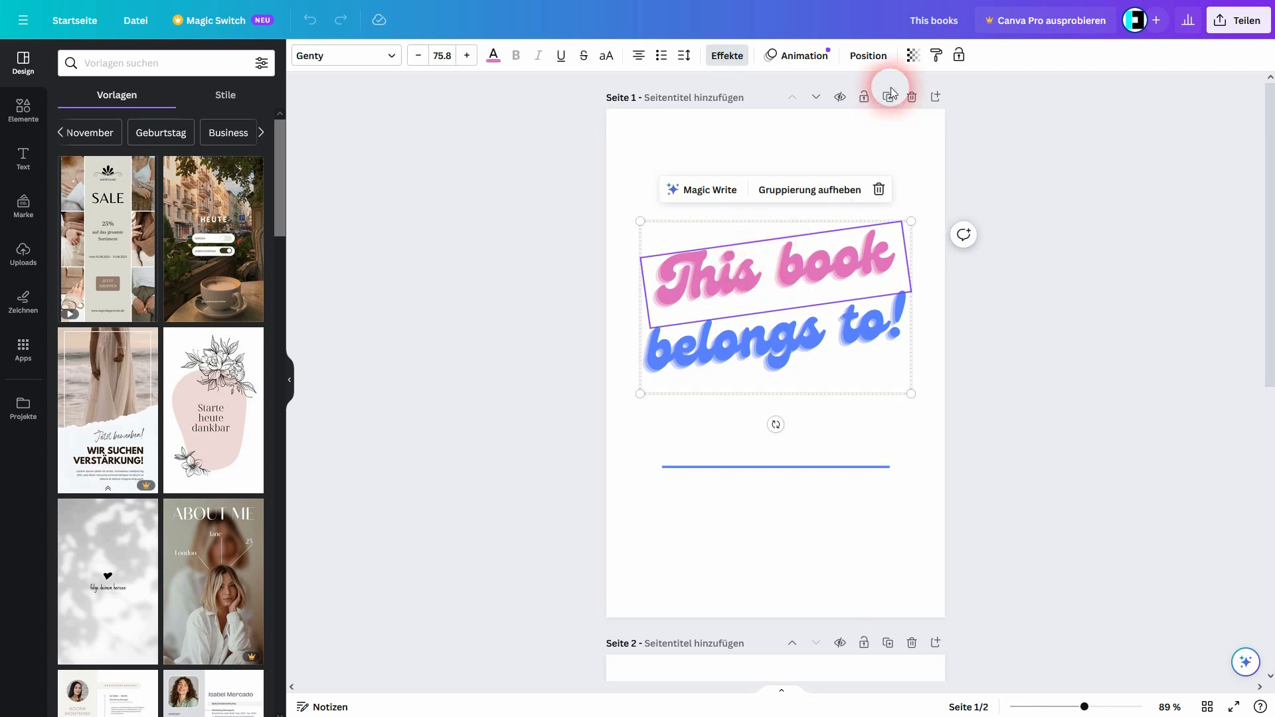
{"action": "left_click", "coordinate": [770, 344]}
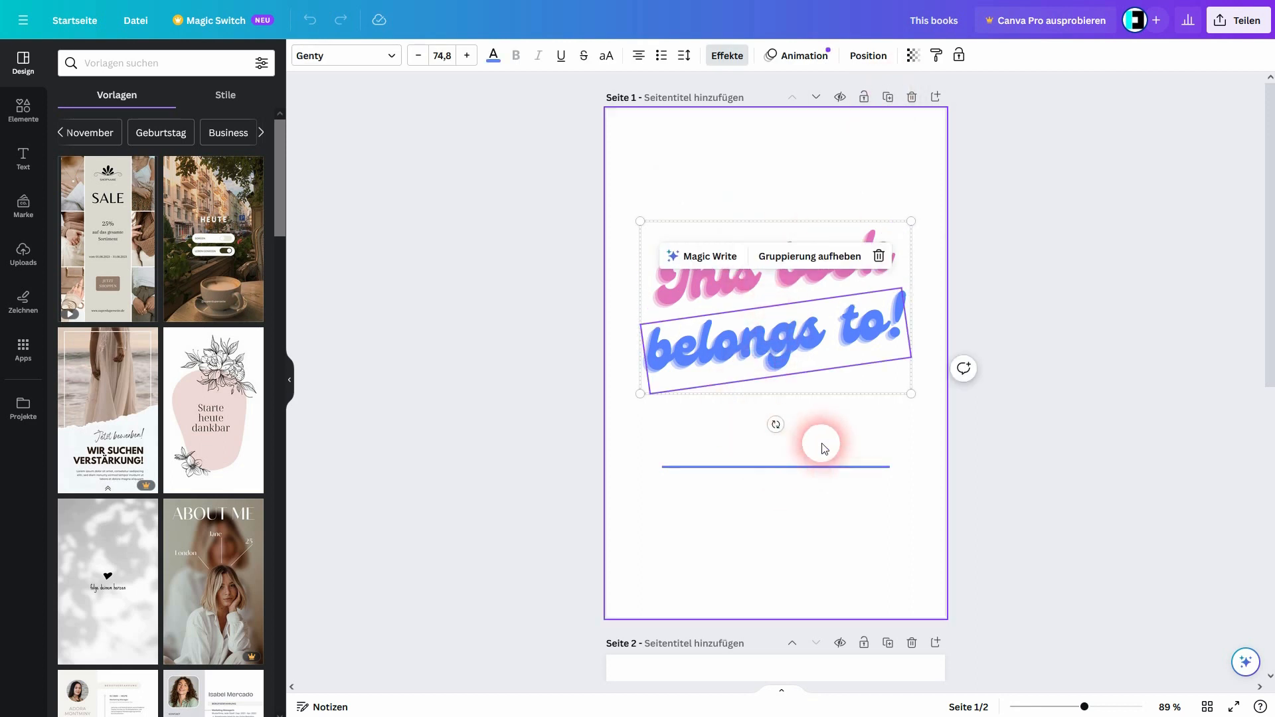
{"action": "left_click", "coordinate": [1095, 387]}
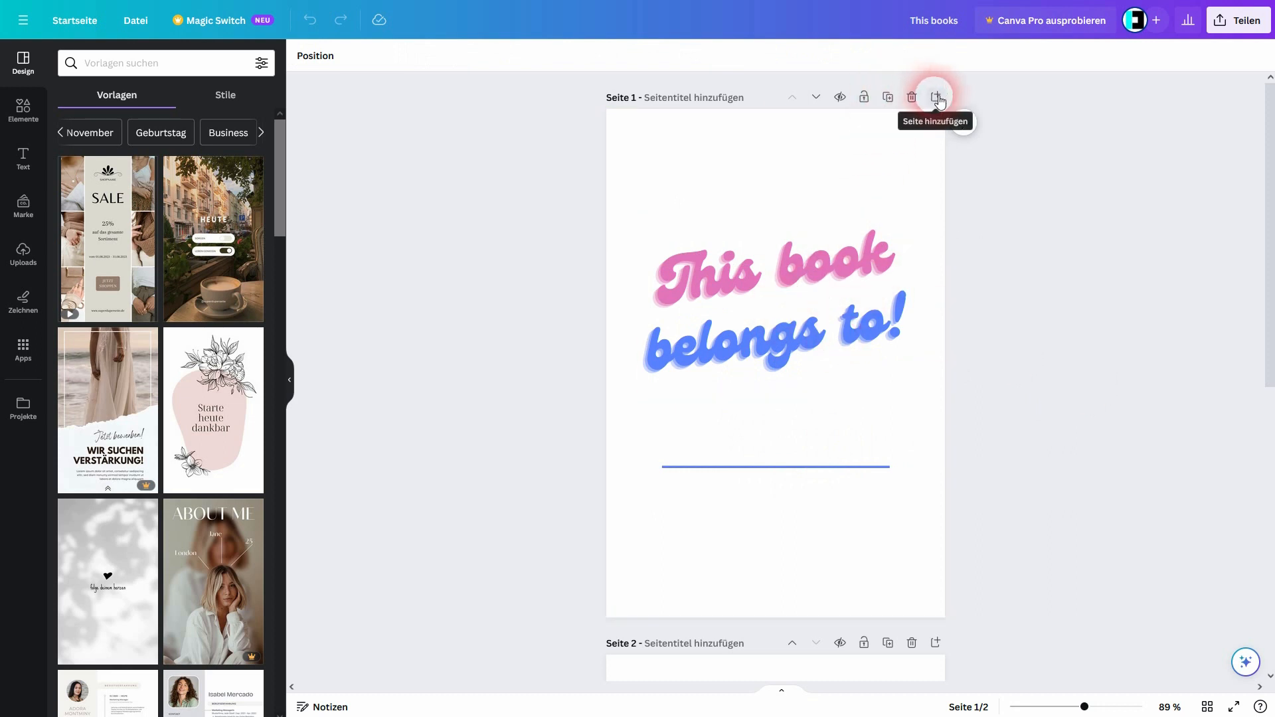
- Add a blank page after the framed page 2 and delete it again
{"action": "scroll", "coordinate": [916, 327], "scroll_direction": "down", "scroll_amount": 5}
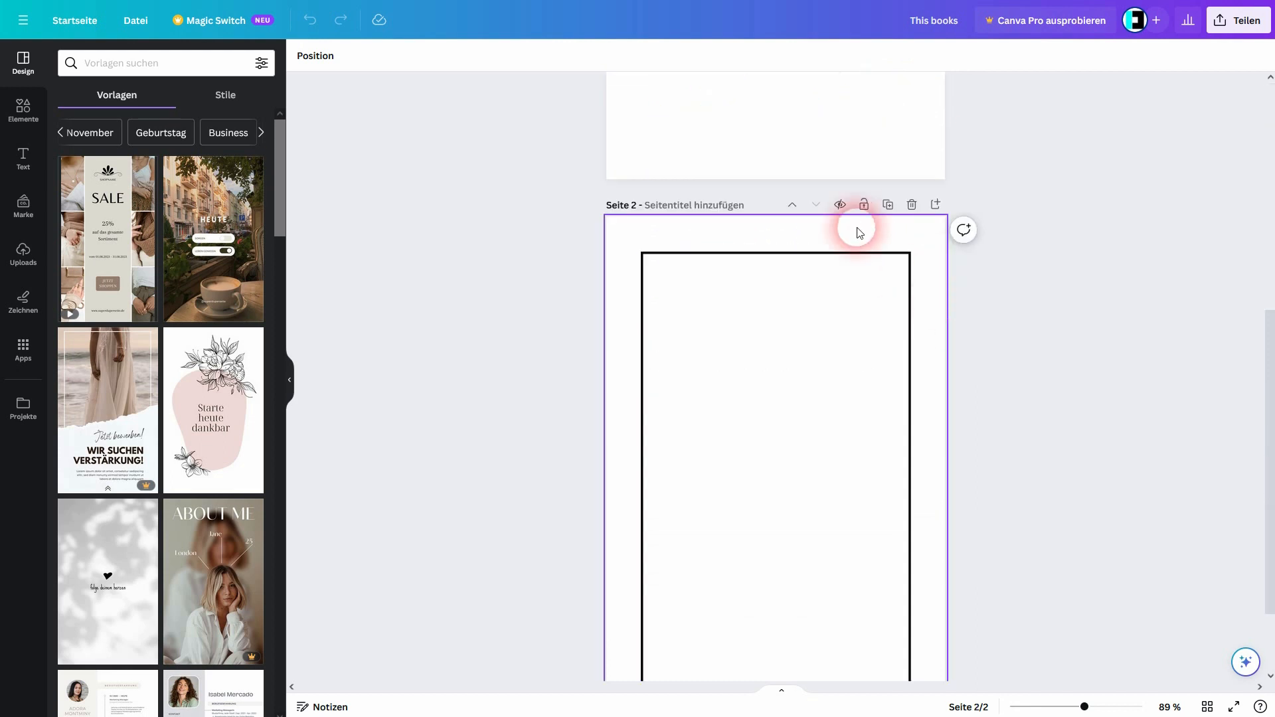
{"action": "scroll", "coordinate": [831, 259], "scroll_direction": "down", "scroll_amount": 1}
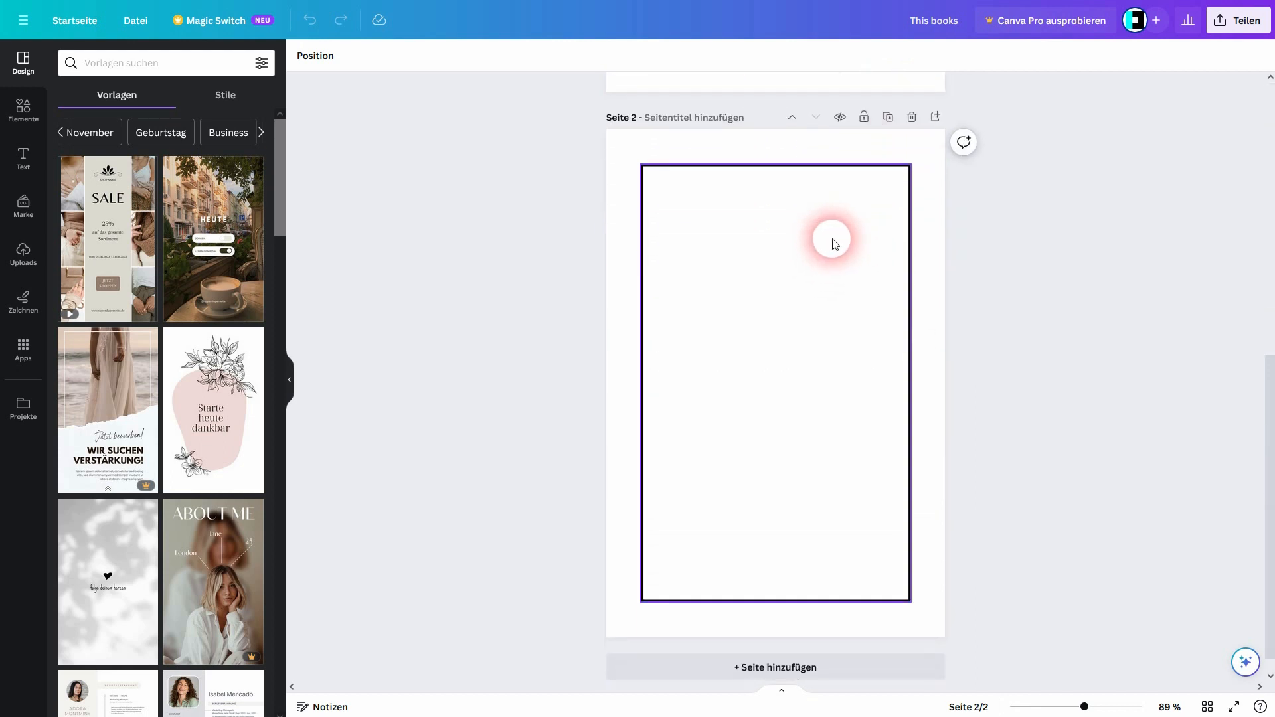
{"action": "left_click", "coordinate": [936, 119]}
{"action": "left_click", "coordinate": [814, 309]}
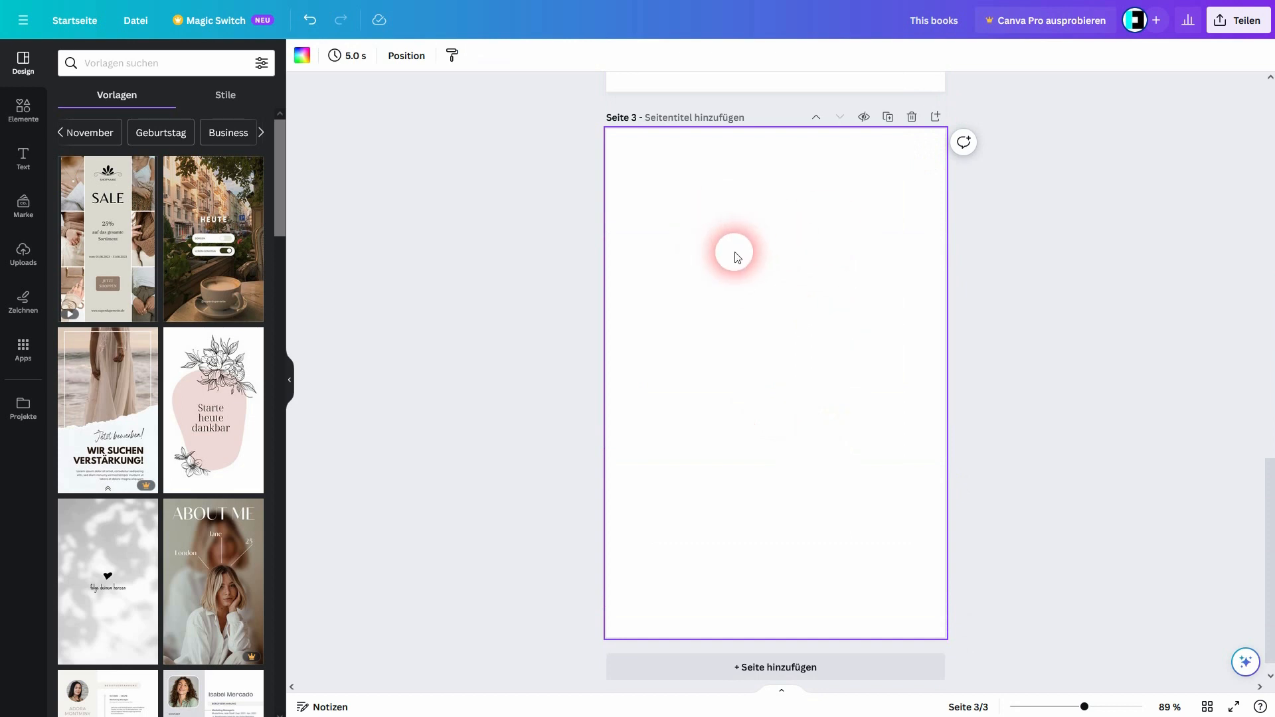
{"action": "left_click", "coordinate": [911, 117]}
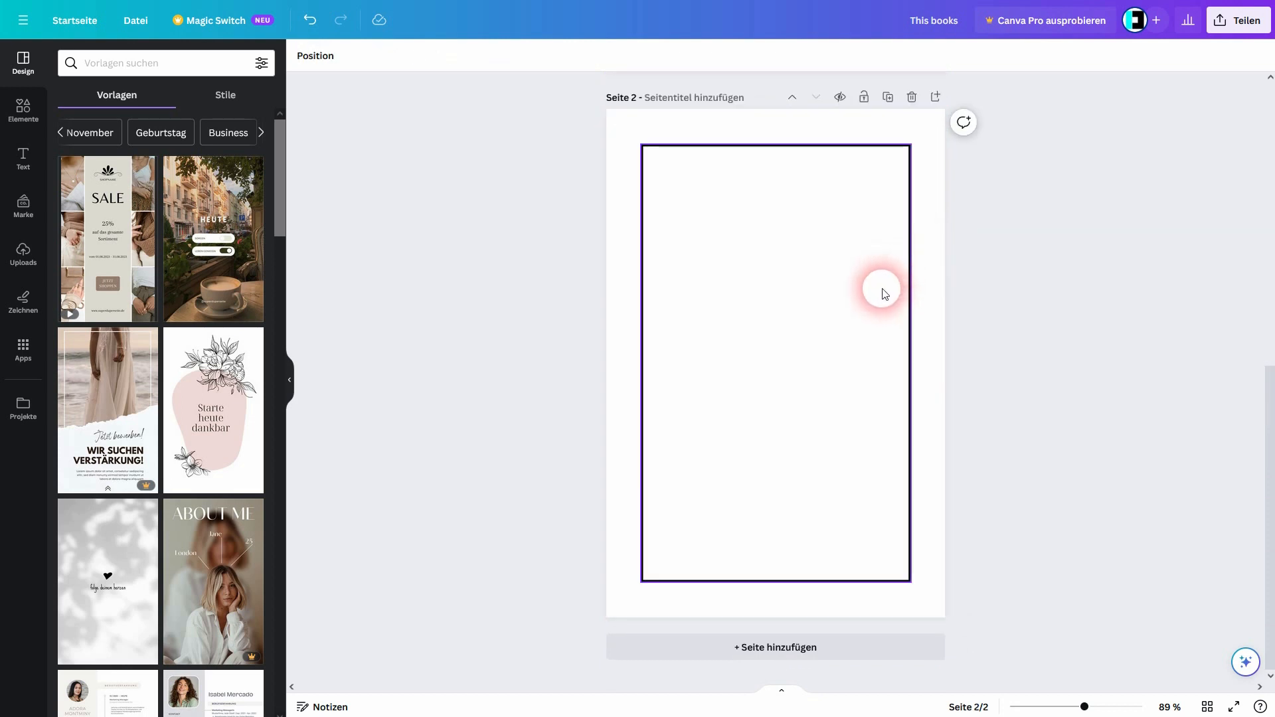
{"action": "scroll", "coordinate": [831, 303], "scroll_direction": "up", "scroll_amount": 5}
{"action": "scroll", "coordinate": [798, 344], "scroll_direction": "down", "scroll_amount": 5}
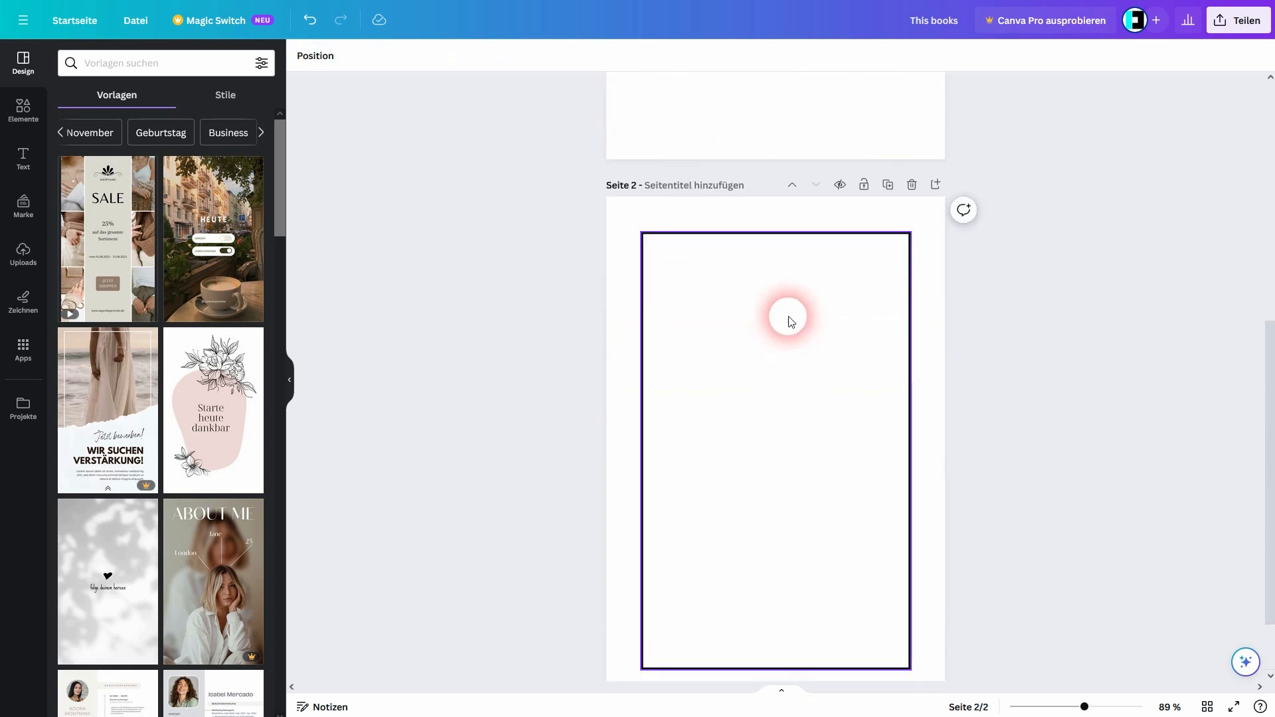
- Insert a square shape inside the frame on page 2 and stretch it upward into a tall rectangle
{"action": "left_click", "coordinate": [642, 237]}
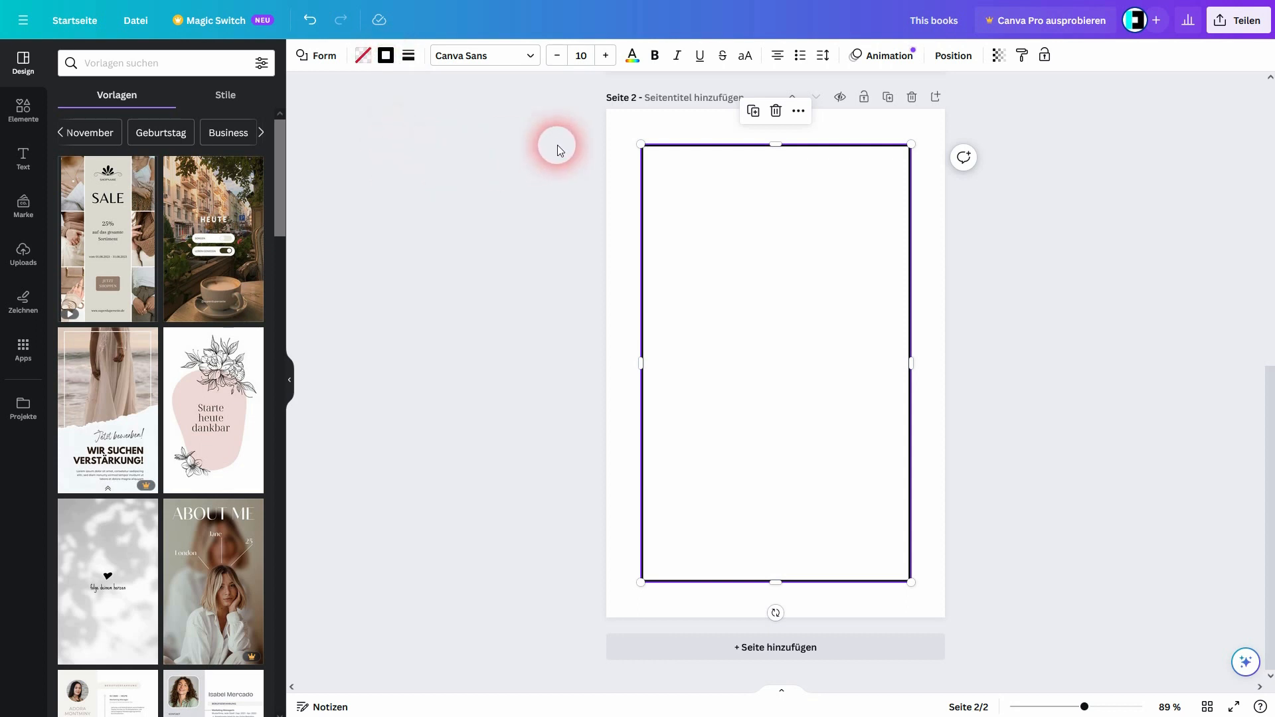
{"action": "left_click", "coordinate": [30, 118]}
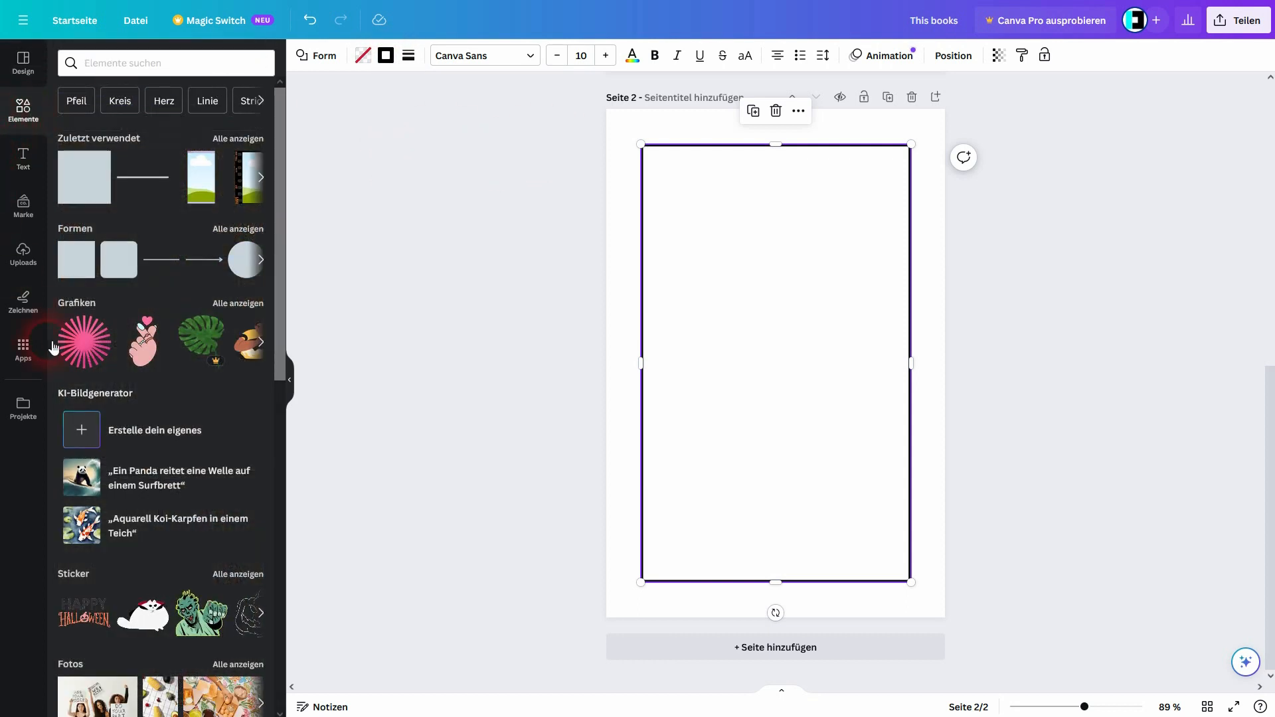
{"action": "left_click", "coordinate": [85, 181]}
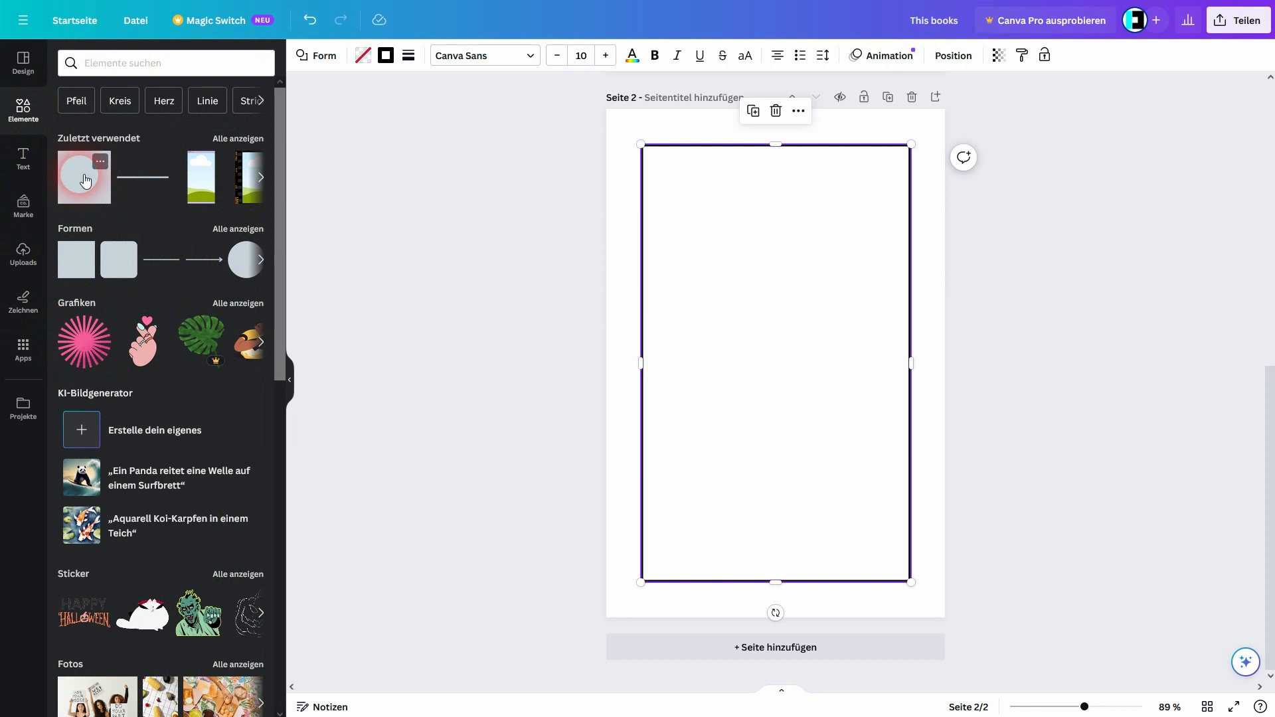
{"action": "left_click", "coordinate": [85, 181]}
{"action": "left_click", "coordinate": [735, 340]}
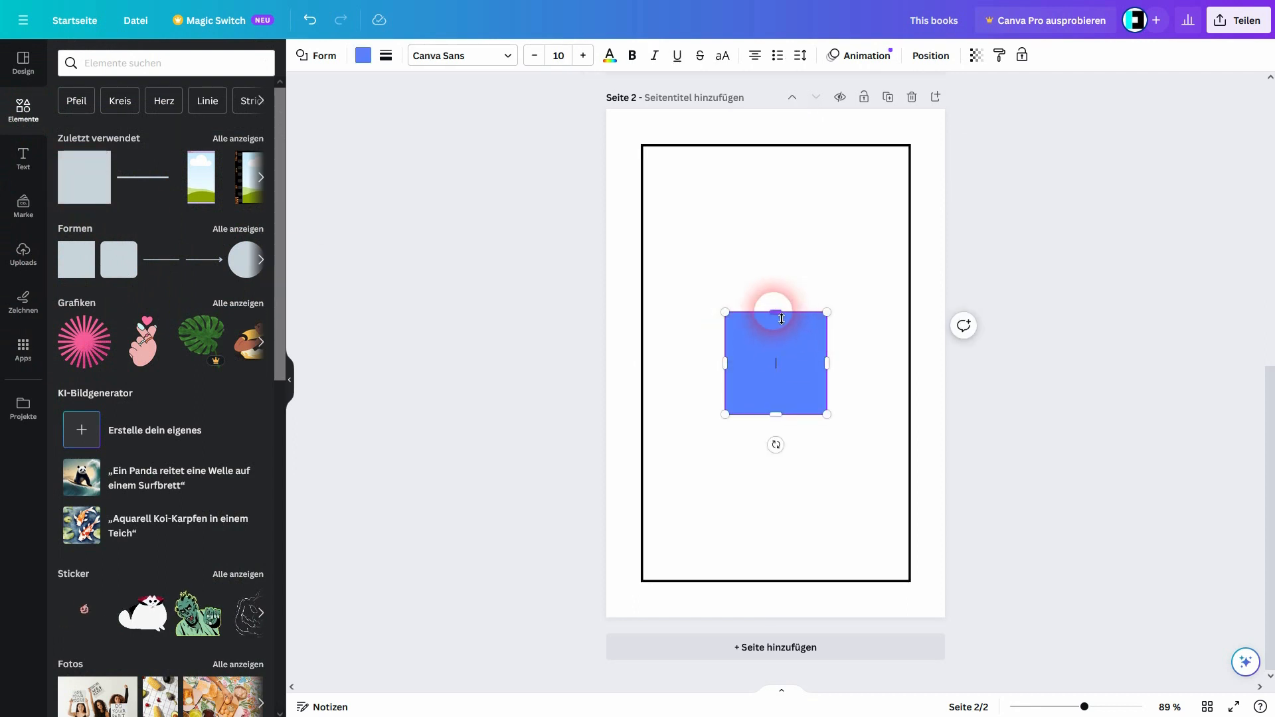
{"action": "left_click_drag", "start_coordinate": [782, 318], "coordinate": [775, 257]}
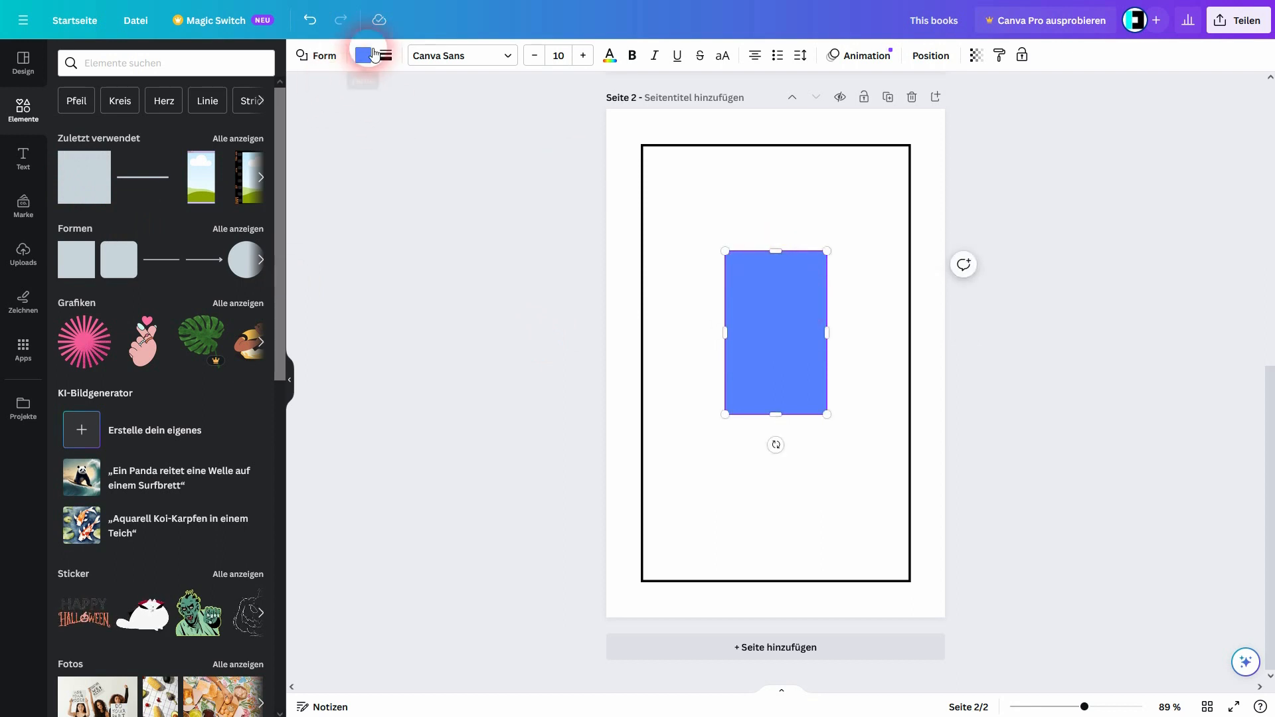
- Remove the inner rectangle's fill and give it a solid black outline
{"action": "left_click", "coordinate": [374, 54]}
{"action": "left_click", "coordinate": [111, 135]}
{"action": "left_click", "coordinate": [386, 55]}
{"action": "left_click", "coordinate": [447, 94]}
{"action": "left_click", "coordinate": [429, 393]}
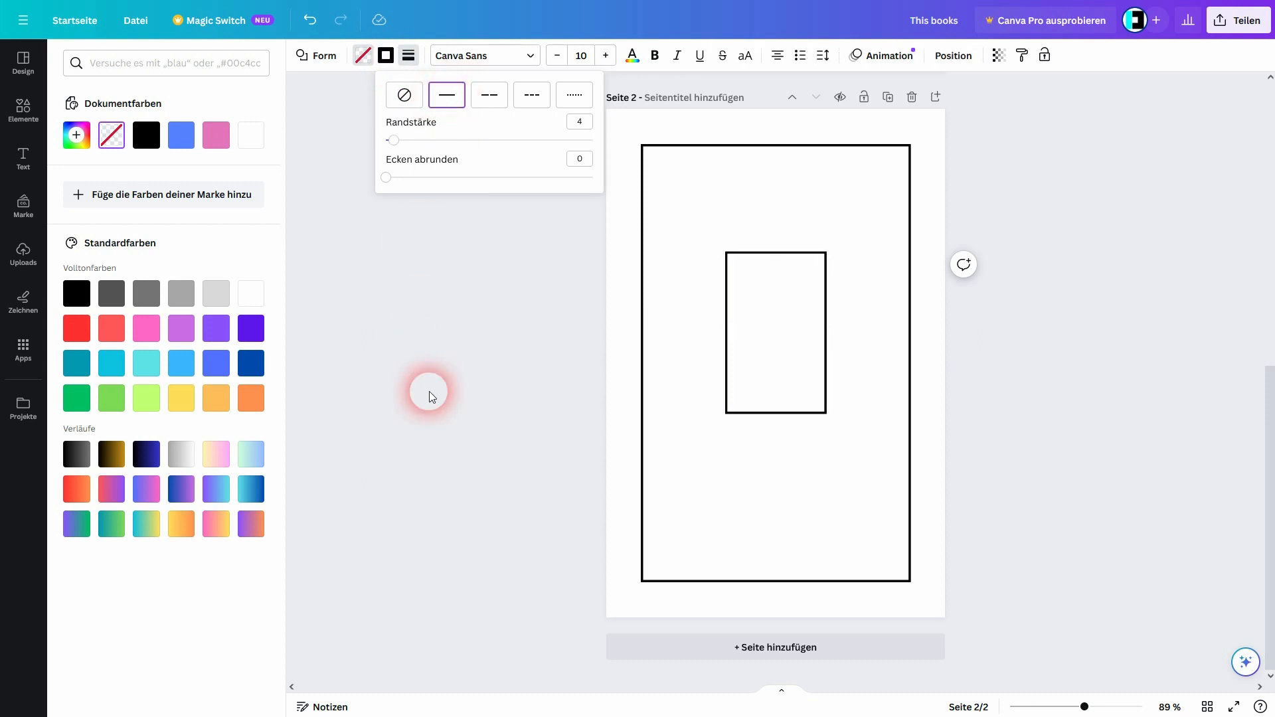
- Widen and lengthen the inner outlined rectangle on page 2, and delete it
{"action": "left_click", "coordinate": [803, 336]}
{"action": "left_click_drag", "start_coordinate": [828, 332], "coordinate": [849, 336]}
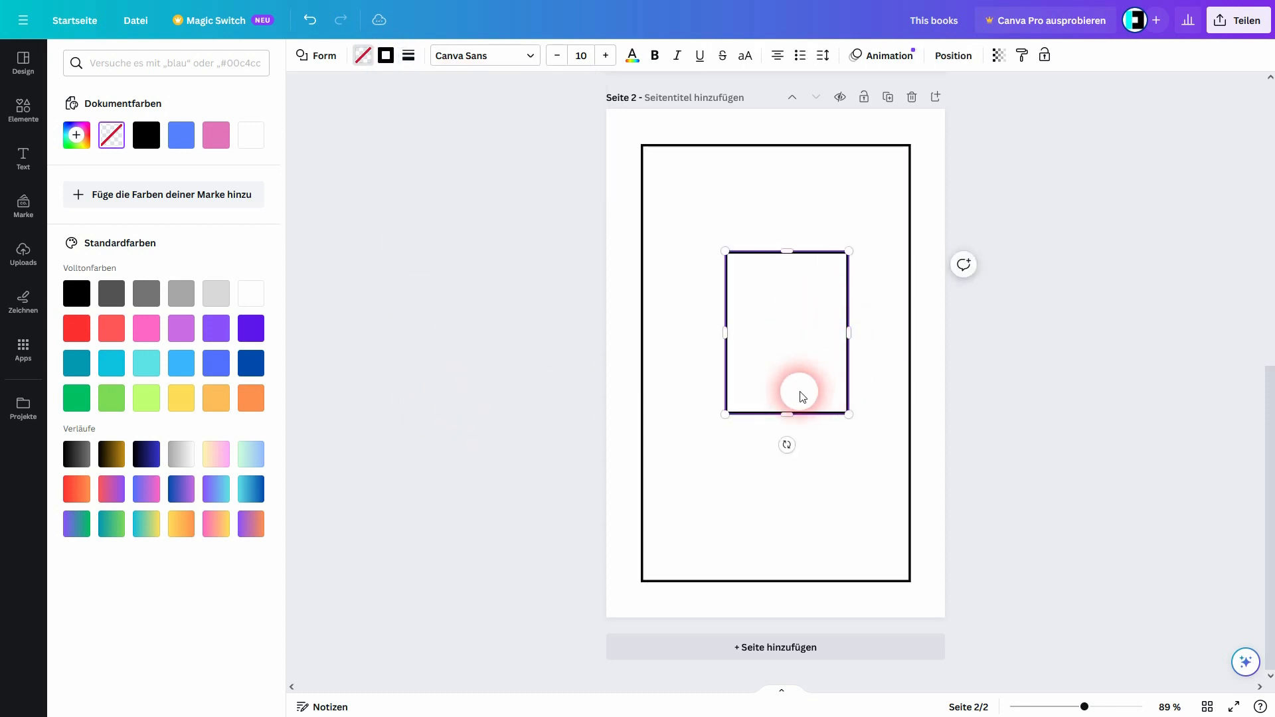
{"action": "left_click_drag", "start_coordinate": [790, 418], "coordinate": [792, 440]}
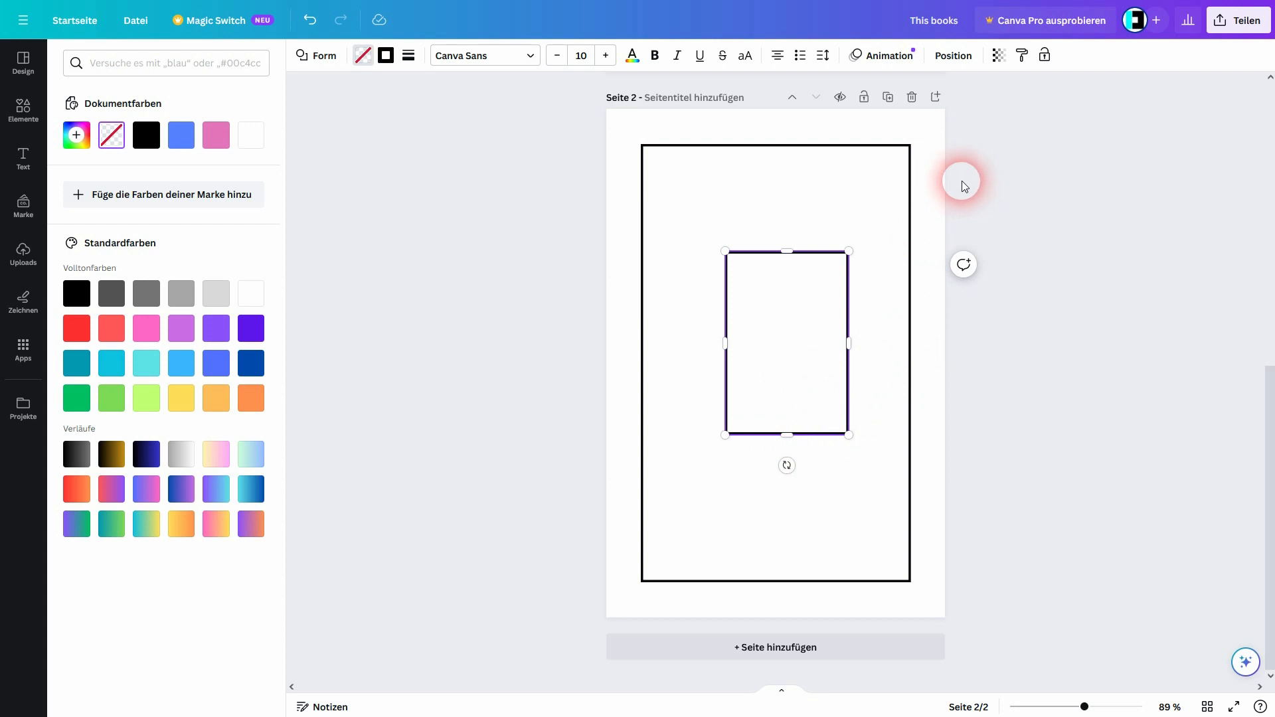
{"action": "key", "text": "Delete"}
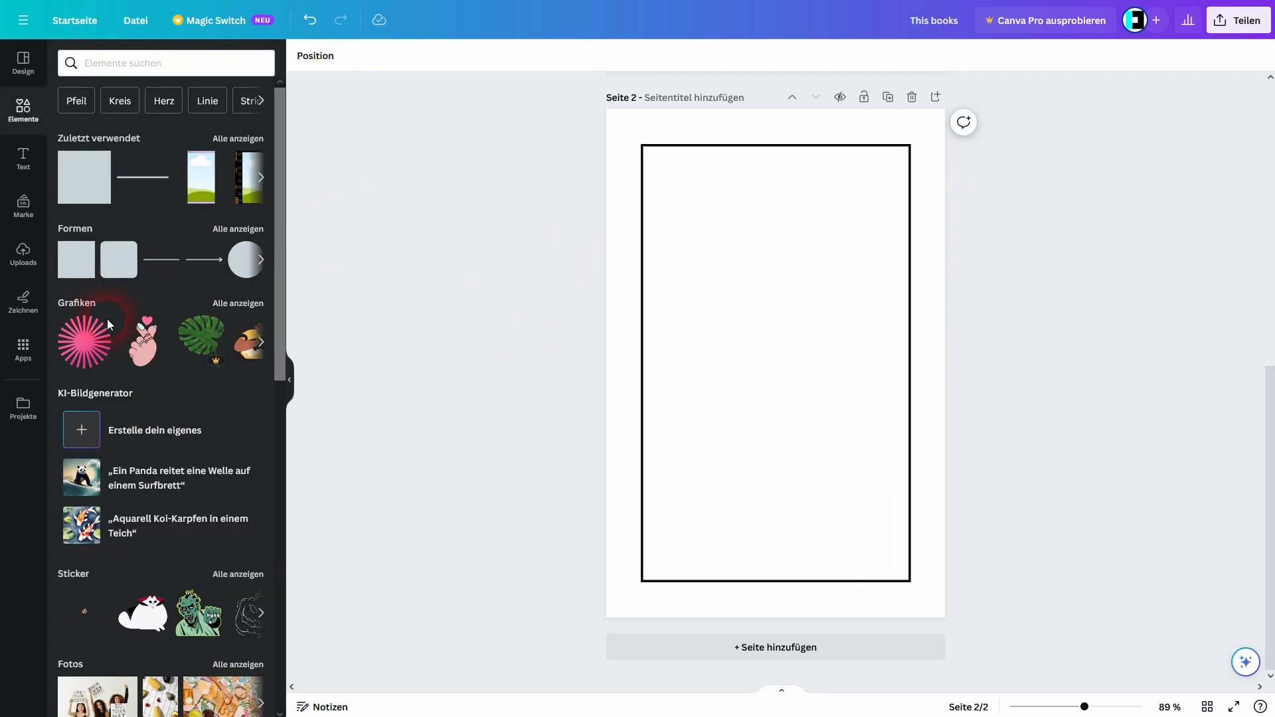
- Upload all the doodle page PNG files from the Downloads folder to the design's image uploads
{"action": "left_click", "coordinate": [32, 250]}
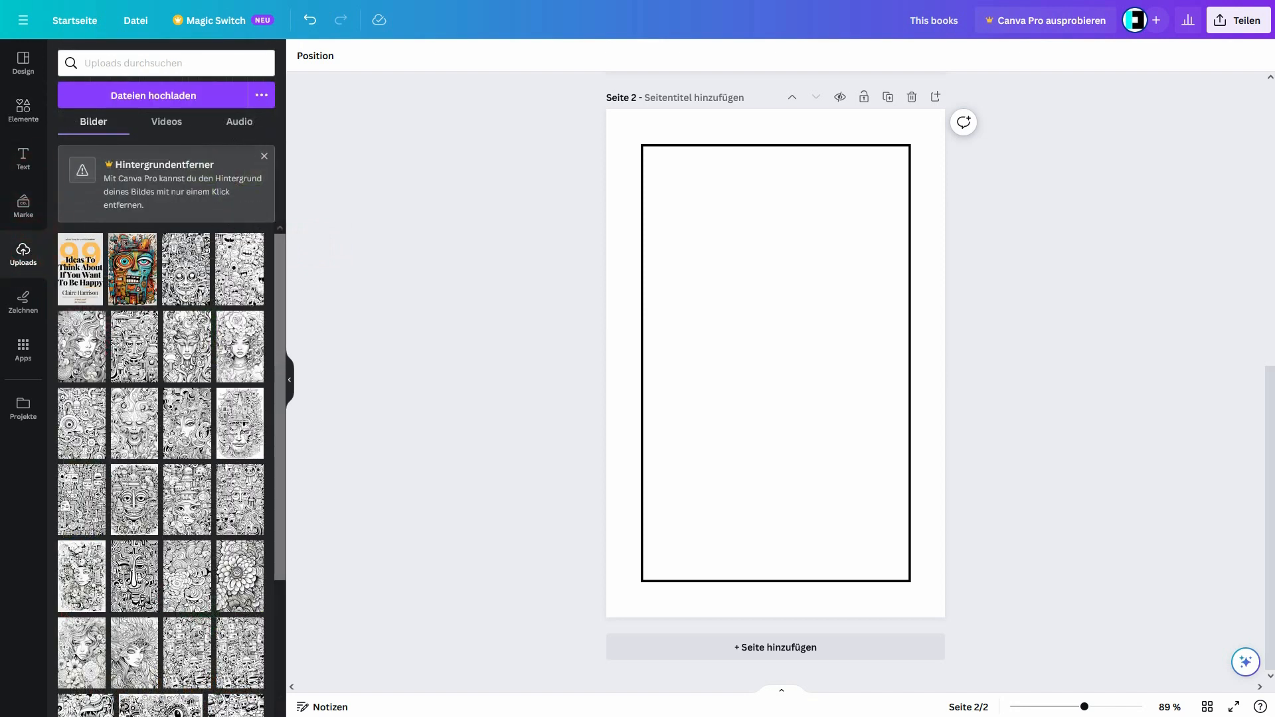
{"action": "left_click_drag", "start_coordinate": [0, 0], "coordinate": [124, 12]}
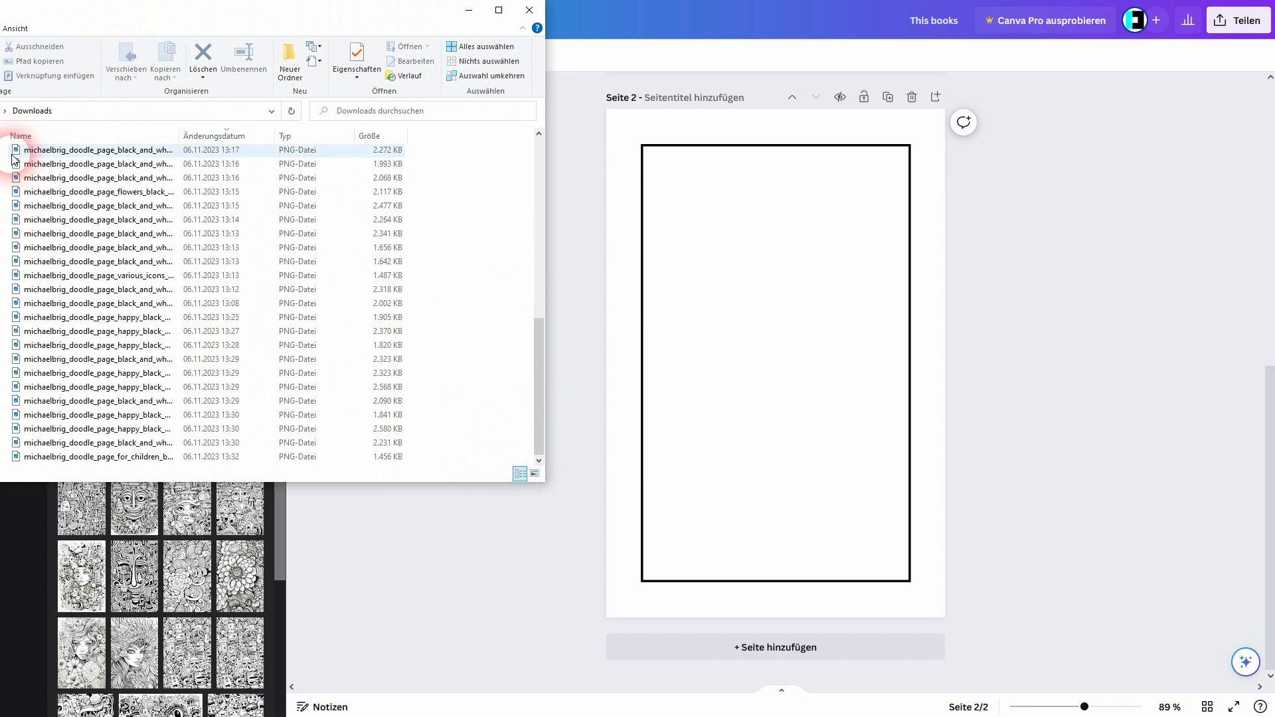
{"action": "left_click_drag", "start_coordinate": [9, 155], "coordinate": [290, 497]}
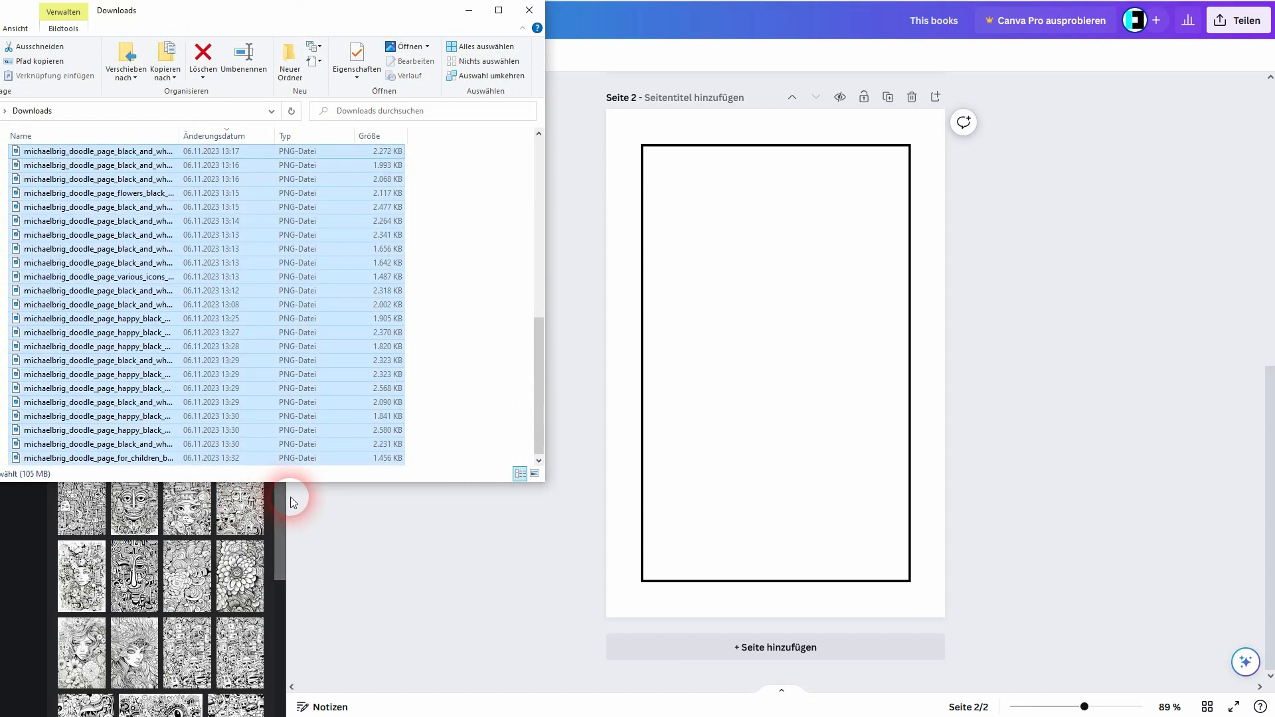
{"action": "left_click_drag", "start_coordinate": [150, 463], "coordinate": [164, 561]}
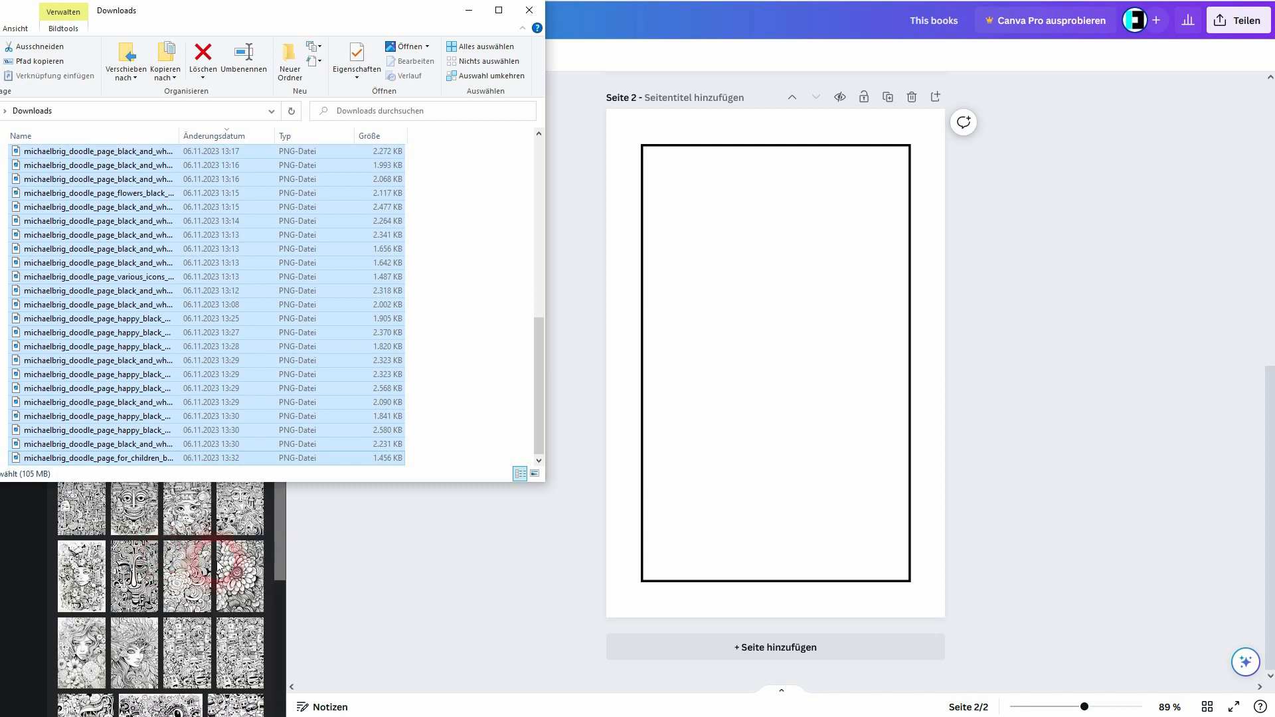
{"action": "left_click", "coordinate": [277, 557]}
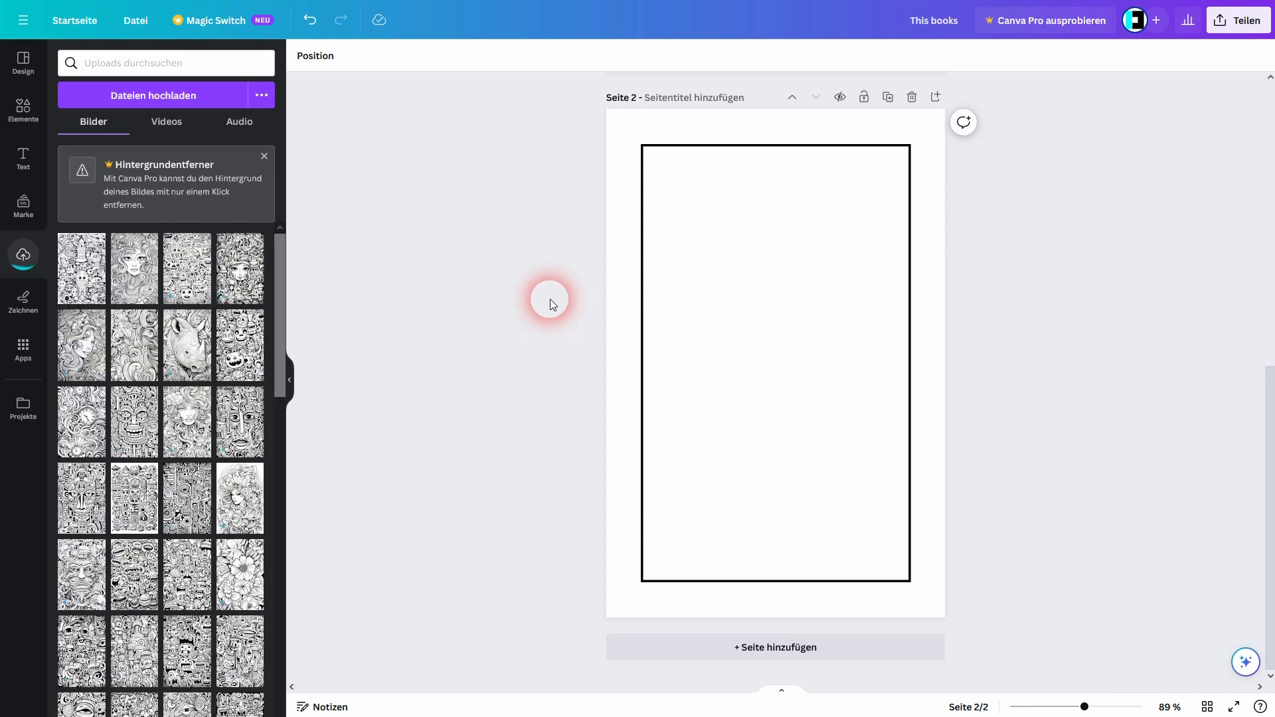
- Add a blank page directly after the "This book belongs to!" page
{"action": "scroll", "coordinate": [1035, 292], "scroll_direction": "up", "scroll_amount": 5}
{"action": "scroll", "coordinate": [1051, 309], "scroll_direction": "up", "scroll_amount": 4}
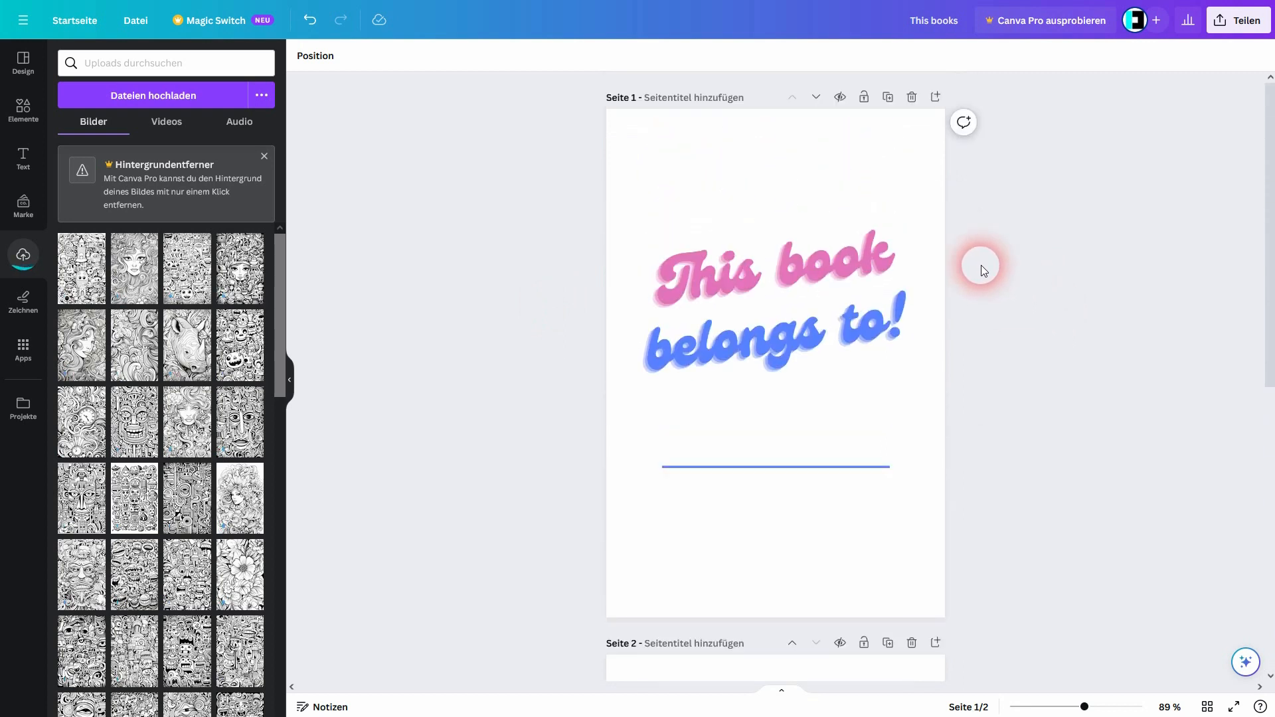
{"action": "left_click", "coordinate": [935, 99]}
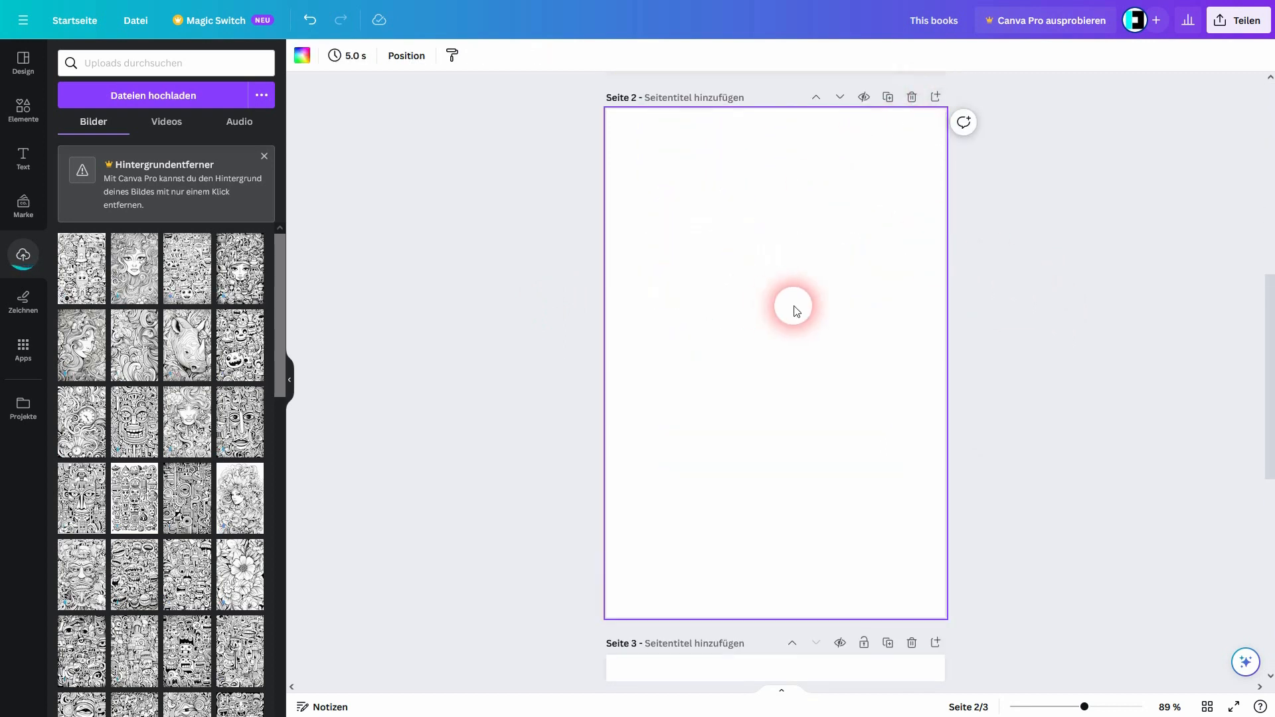
{"action": "scroll", "coordinate": [796, 310], "scroll_direction": "up", "scroll_amount": 8}
{"action": "scroll", "coordinate": [795, 245], "scroll_direction": "down", "scroll_amount": 8}
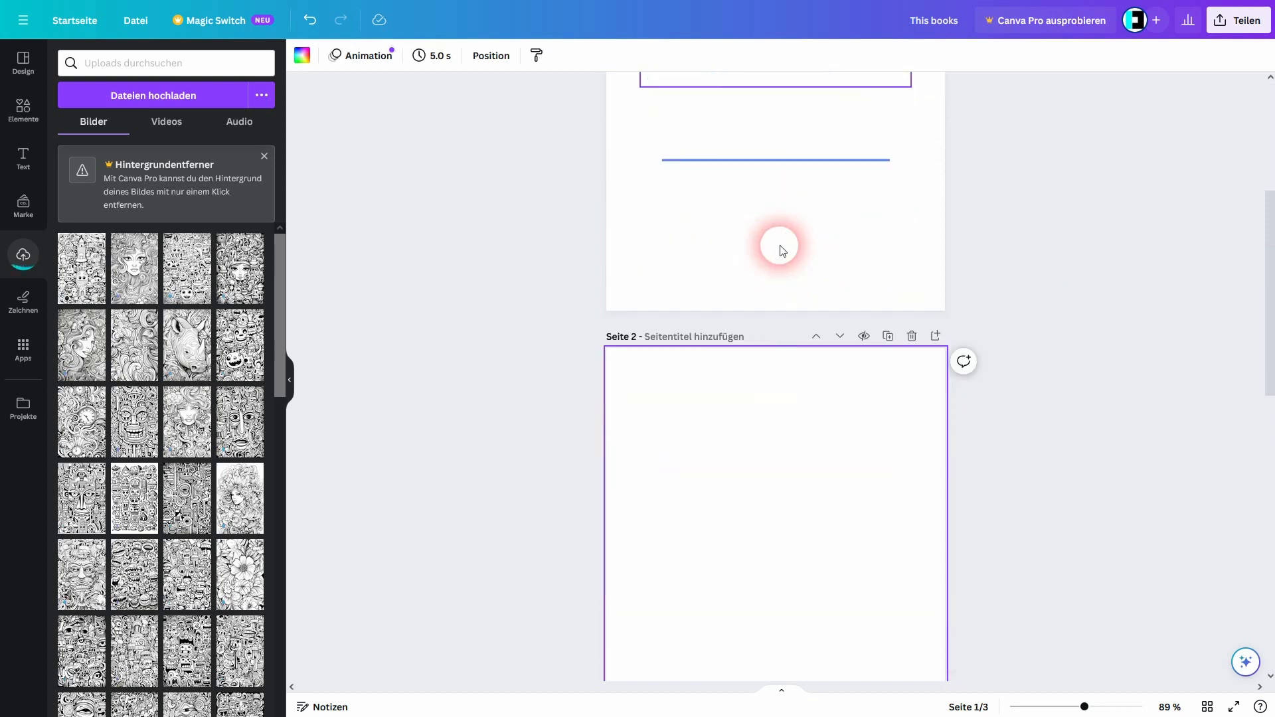
- Place the uploaded abstract face doodle with the long central nose on the framed page 3
{"action": "scroll", "coordinate": [781, 264], "scroll_direction": "down", "scroll_amount": 8}
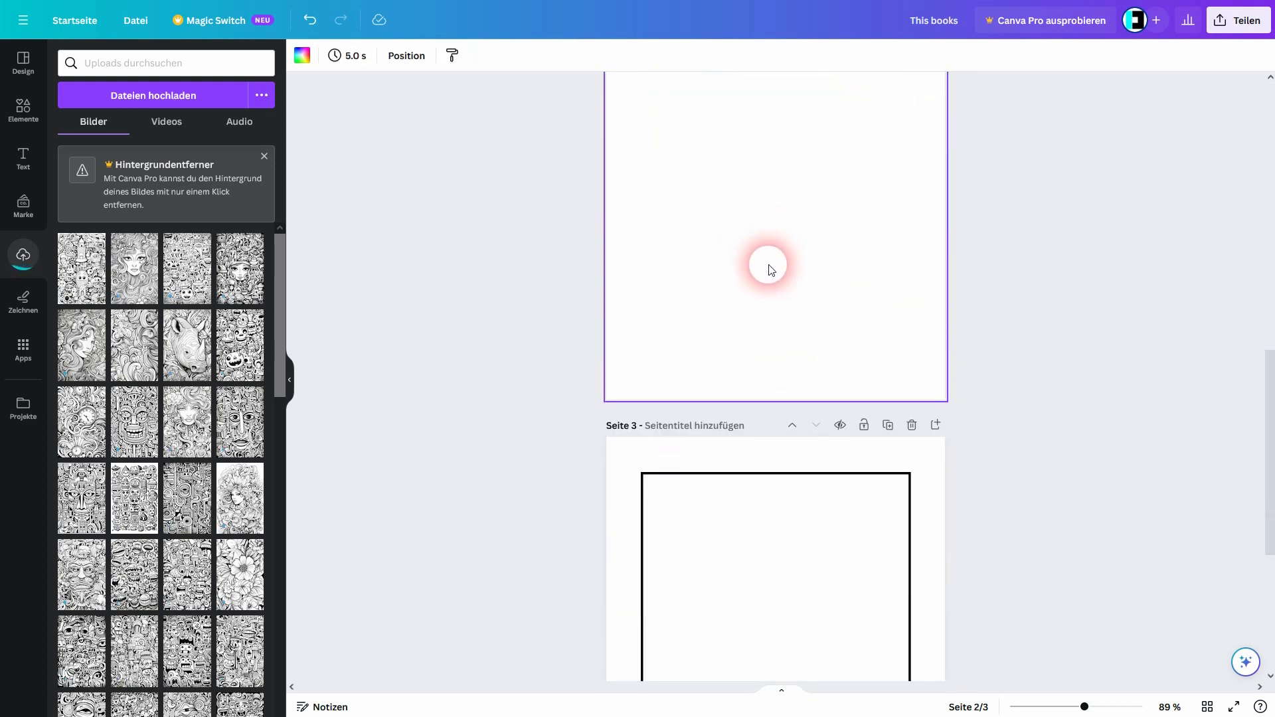
{"action": "left_click", "coordinate": [748, 413]}
{"action": "scroll", "coordinate": [746, 413], "scroll_direction": "down", "scroll_amount": 2}
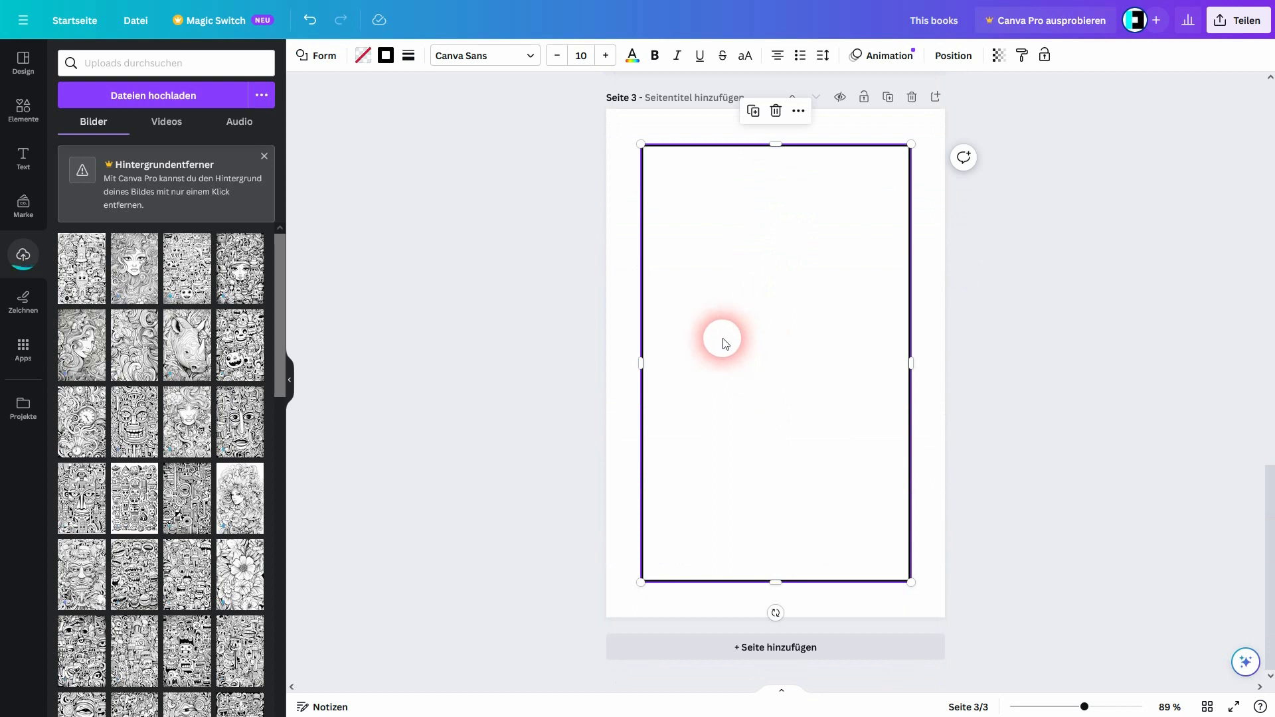
{"action": "scroll", "coordinate": [161, 397], "scroll_direction": "down", "scroll_amount": 5}
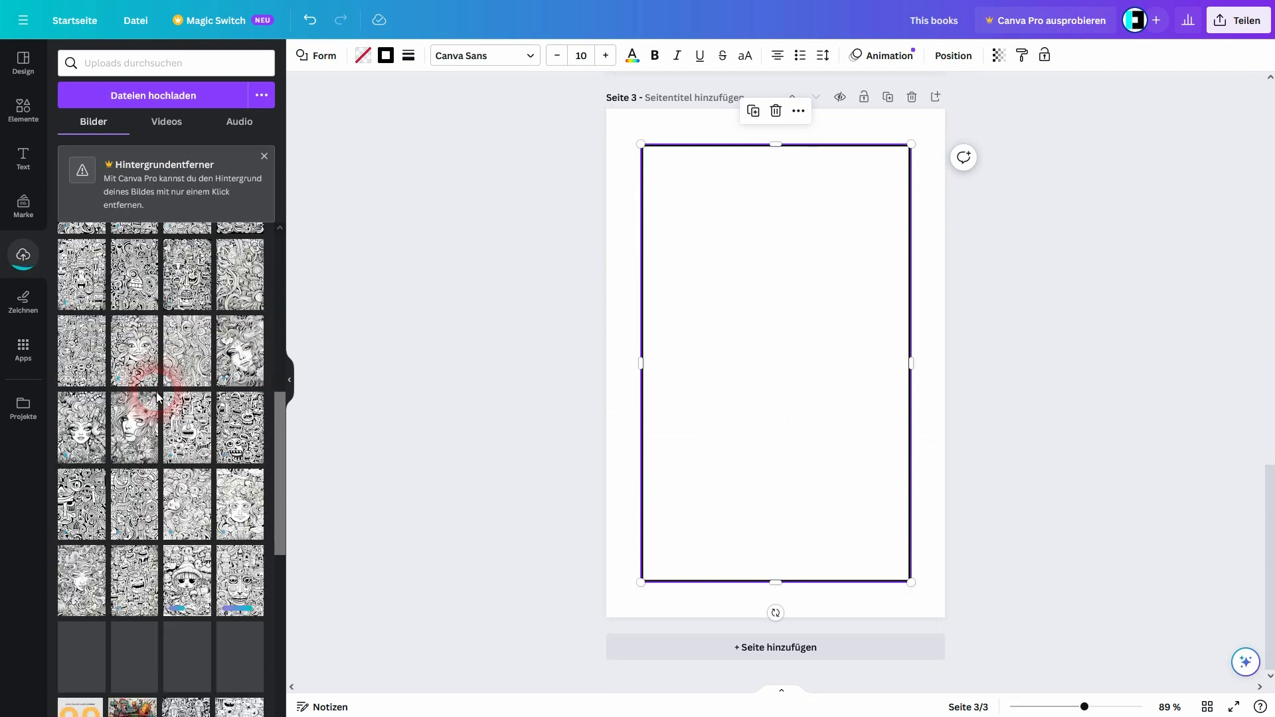
{"action": "scroll", "coordinate": [162, 399], "scroll_direction": "down", "scroll_amount": 2}
{"action": "left_click", "coordinate": [236, 423]}
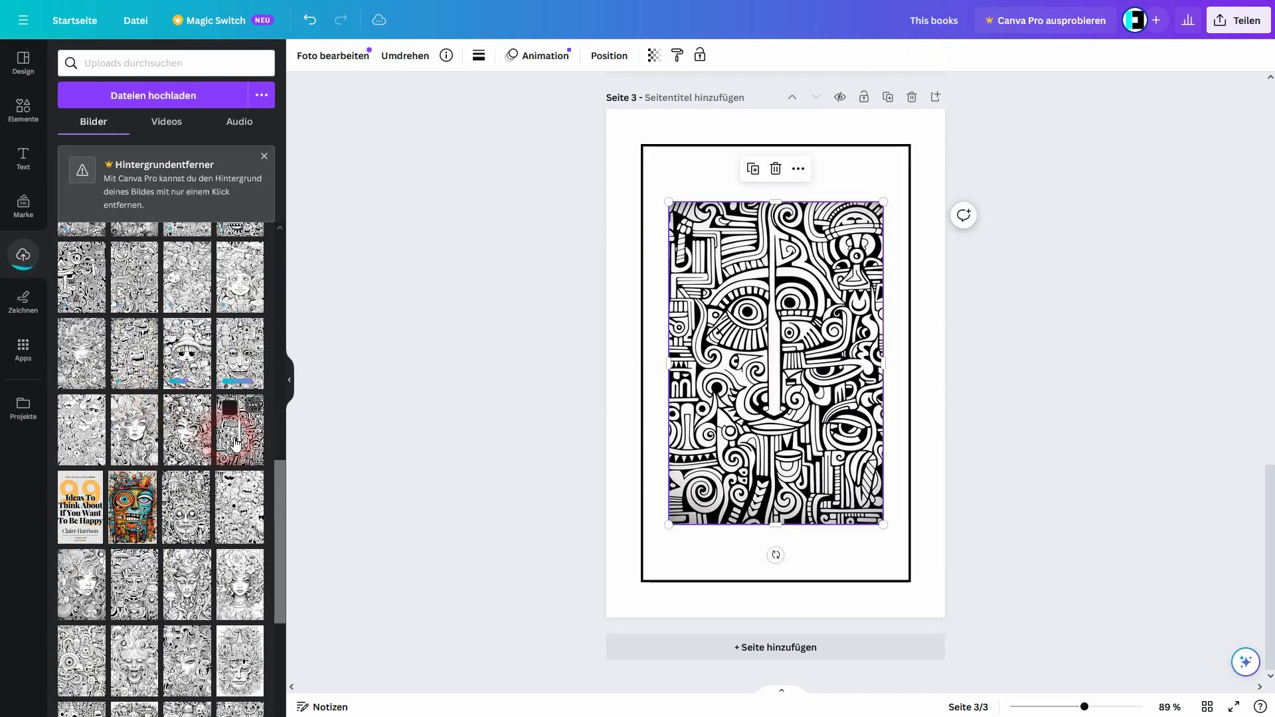
- Stretch the face doodle on page 3 on all four sides until it fills the black frame
{"action": "left_click_drag", "start_coordinate": [788, 211], "coordinate": [784, 153]}
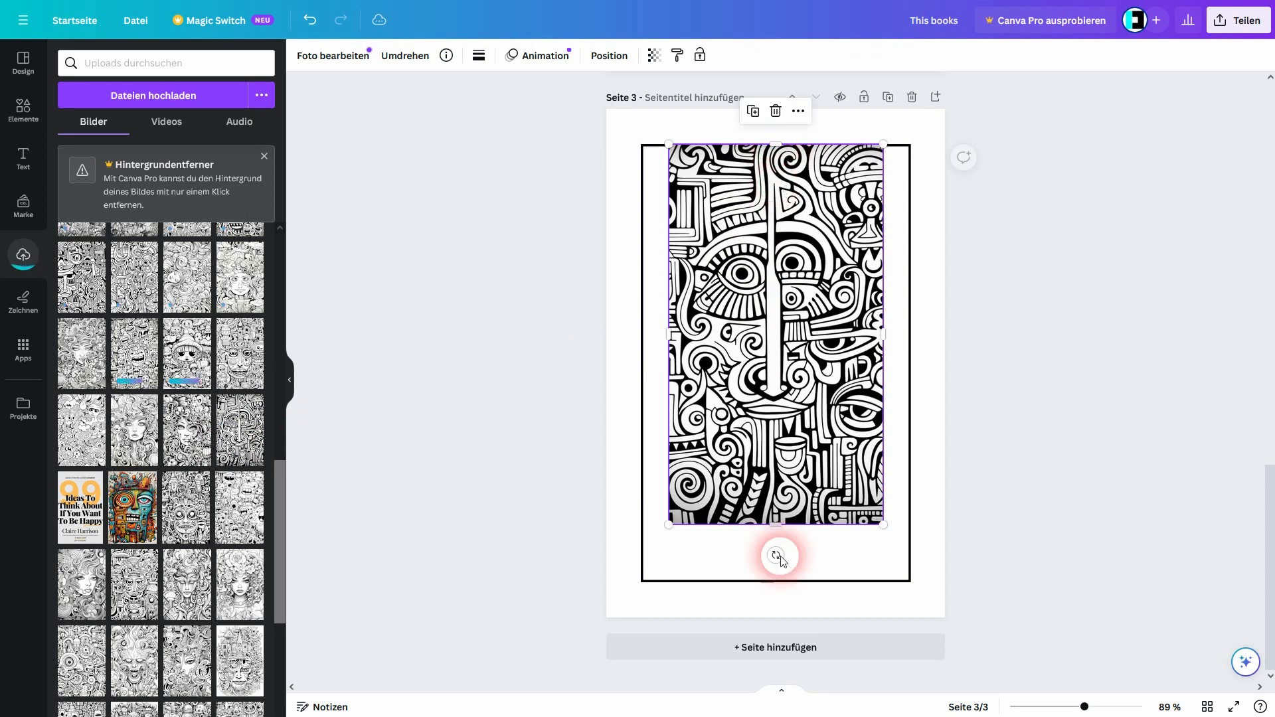
{"action": "left_click_drag", "start_coordinate": [780, 548], "coordinate": [787, 587]}
{"action": "left_click_drag", "start_coordinate": [891, 370], "coordinate": [913, 366]}
{"action": "left_click_drag", "start_coordinate": [676, 375], "coordinate": [642, 368]}
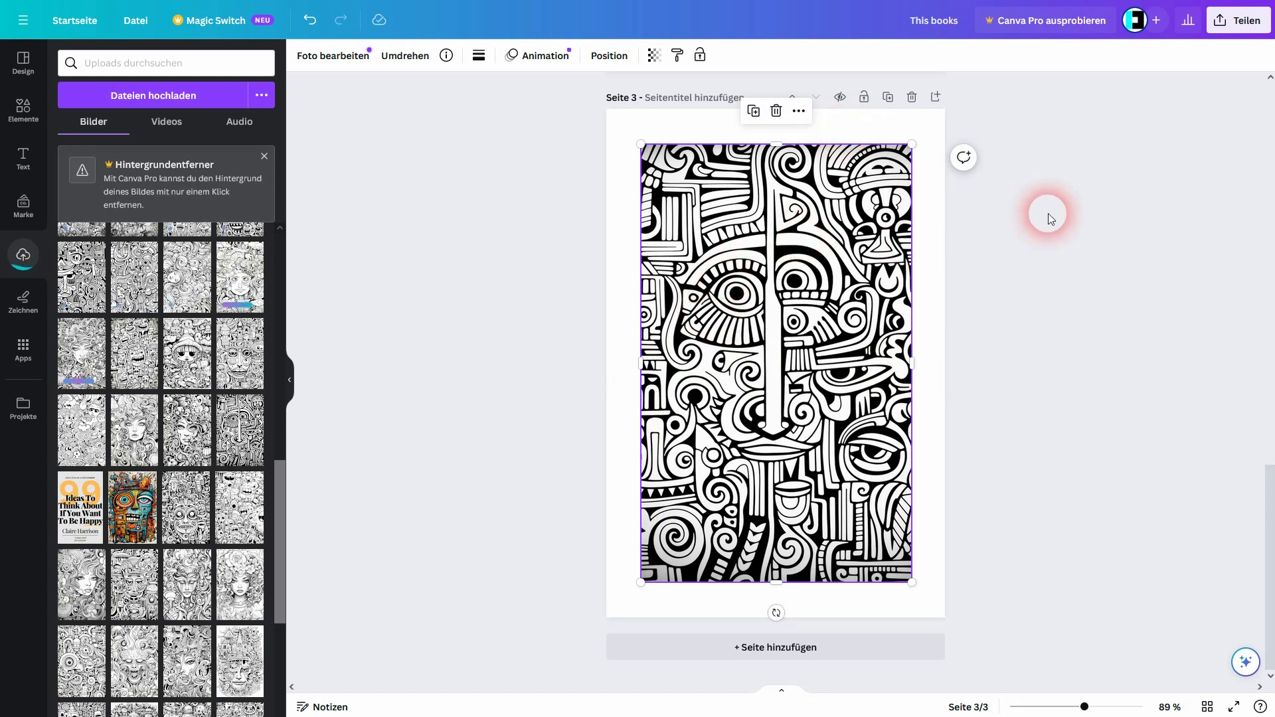
- Send the face doodle on page 3 one layer backward so it sits behind the black frame
{"action": "left_click", "coordinate": [799, 112]}
{"action": "left_click", "coordinate": [796, 116]}
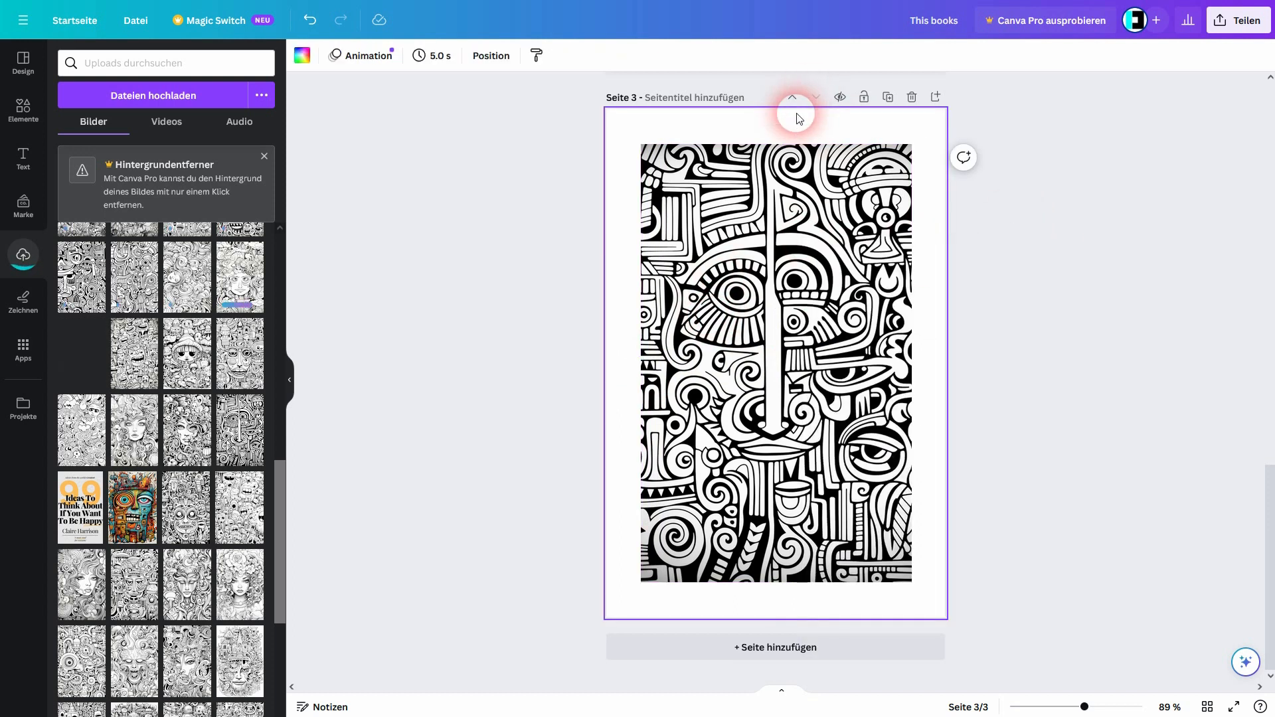
{"action": "left_click", "coordinate": [780, 264]}
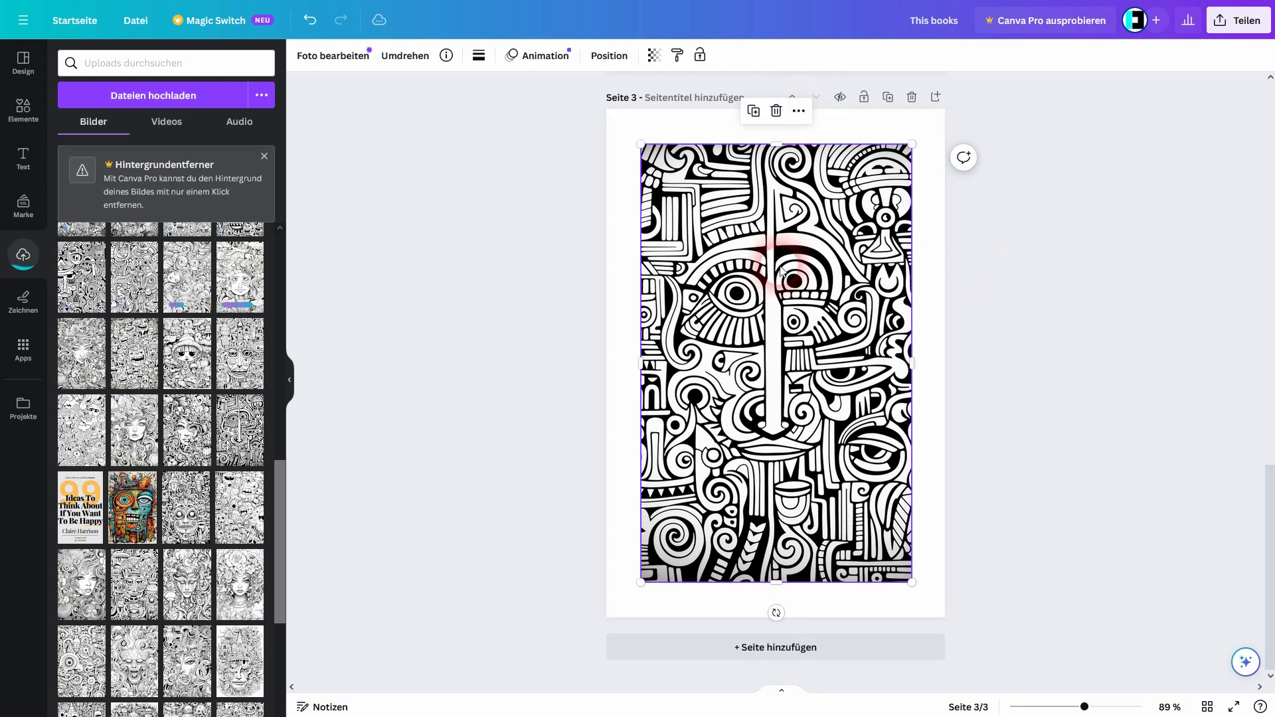
{"action": "left_click", "coordinate": [799, 111]}
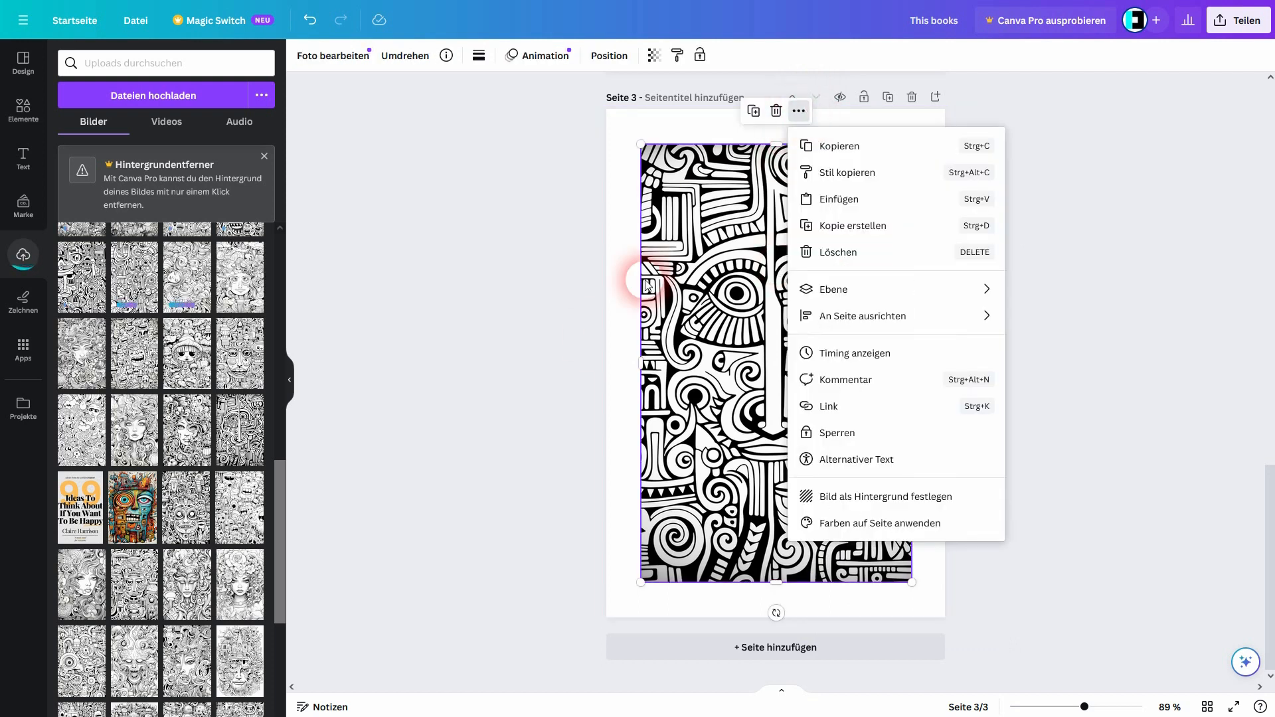
{"action": "mouse_move", "coordinate": [954, 292]}
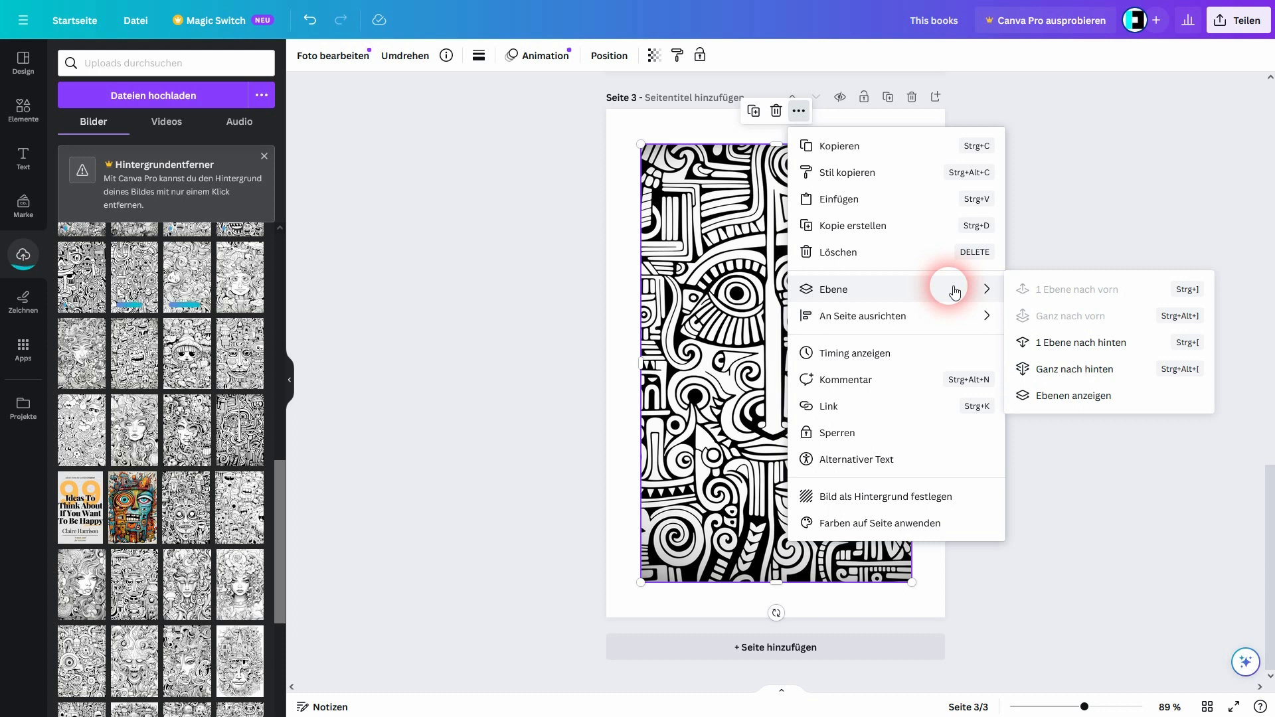
{"action": "left_click", "coordinate": [1086, 347]}
{"action": "left_click", "coordinate": [1059, 302]}
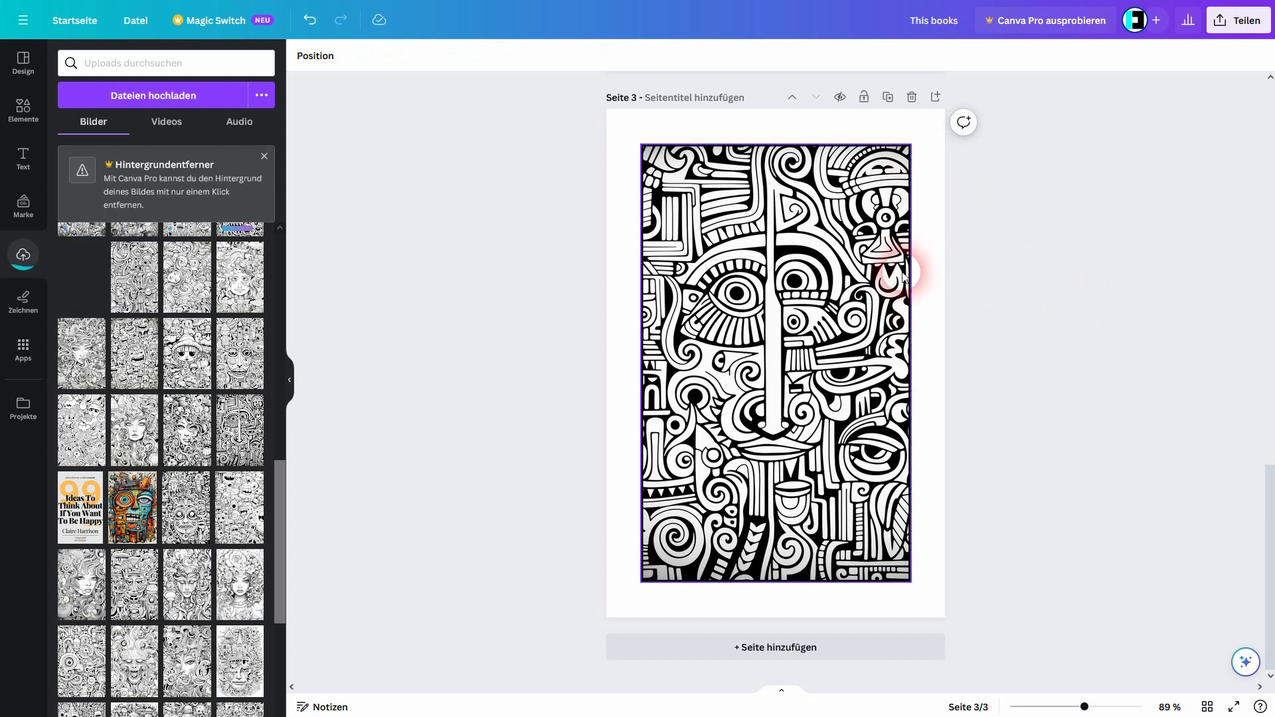
- Pull the long side edge of page 3's black frame slightly inward to a width of 4.8
{"action": "scroll", "coordinate": [985, 332], "scroll_direction": "up", "scroll_amount": 3}
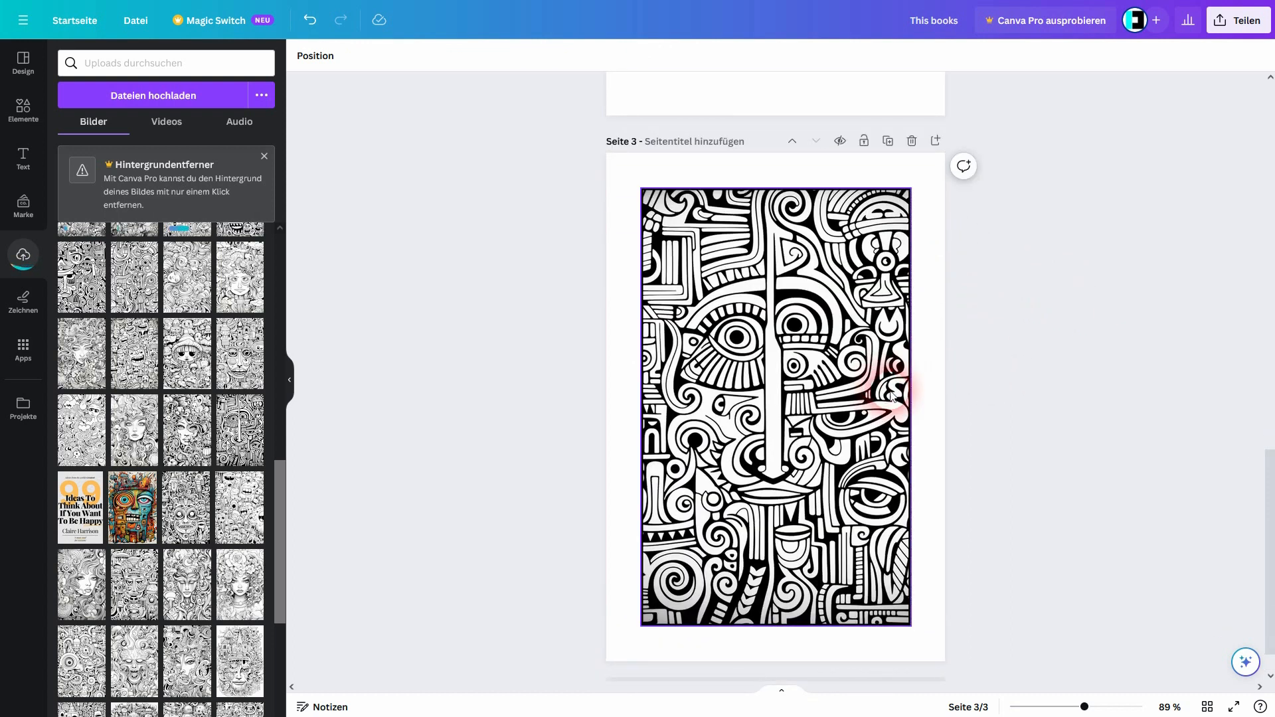
{"action": "scroll", "coordinate": [897, 384], "scroll_direction": "up", "scroll_amount": 5}
{"action": "scroll", "coordinate": [1218, 199], "scroll_direction": "down", "scroll_amount": 3}
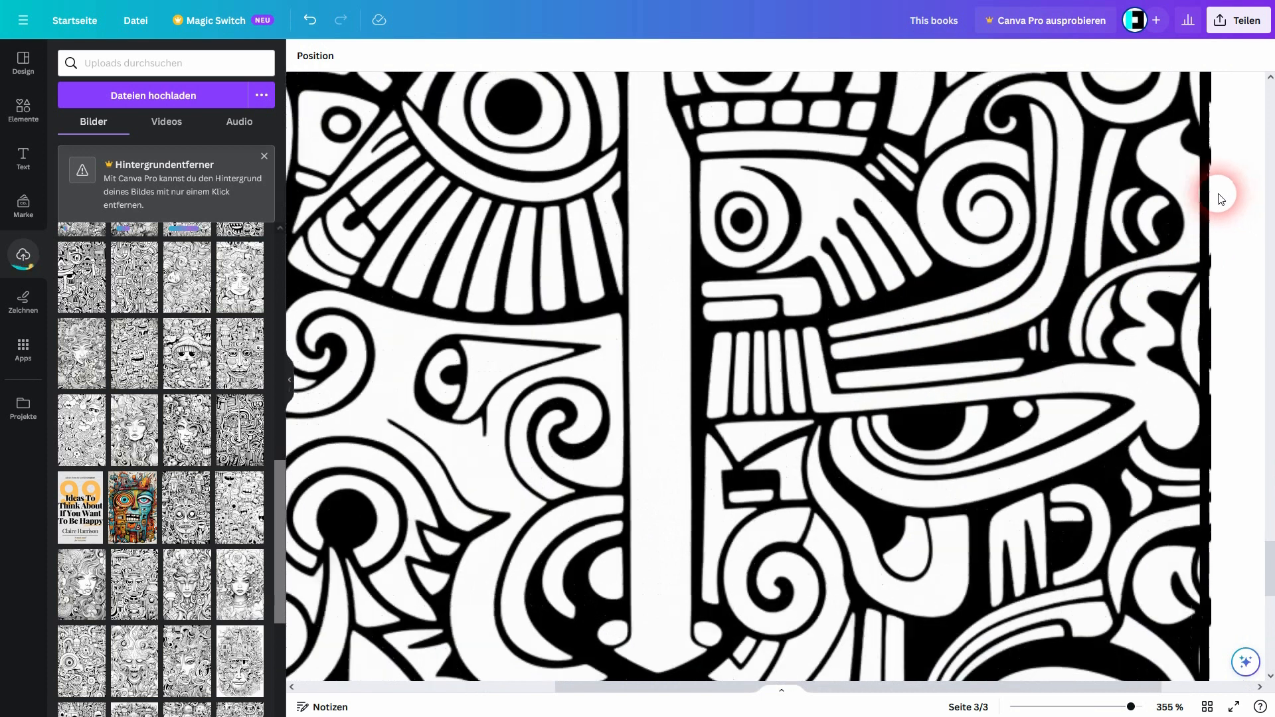
{"action": "left_click", "coordinate": [1044, 256]}
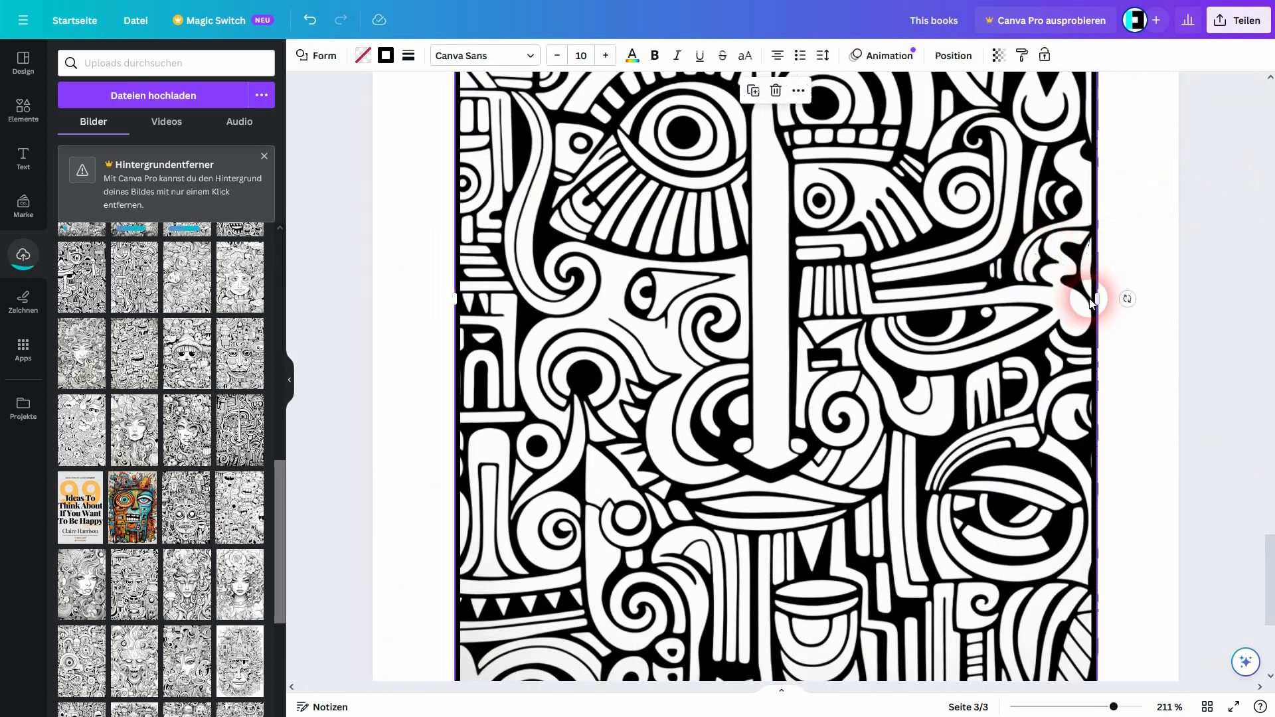
{"action": "left_click_drag", "start_coordinate": [1104, 306], "coordinate": [1101, 307]}
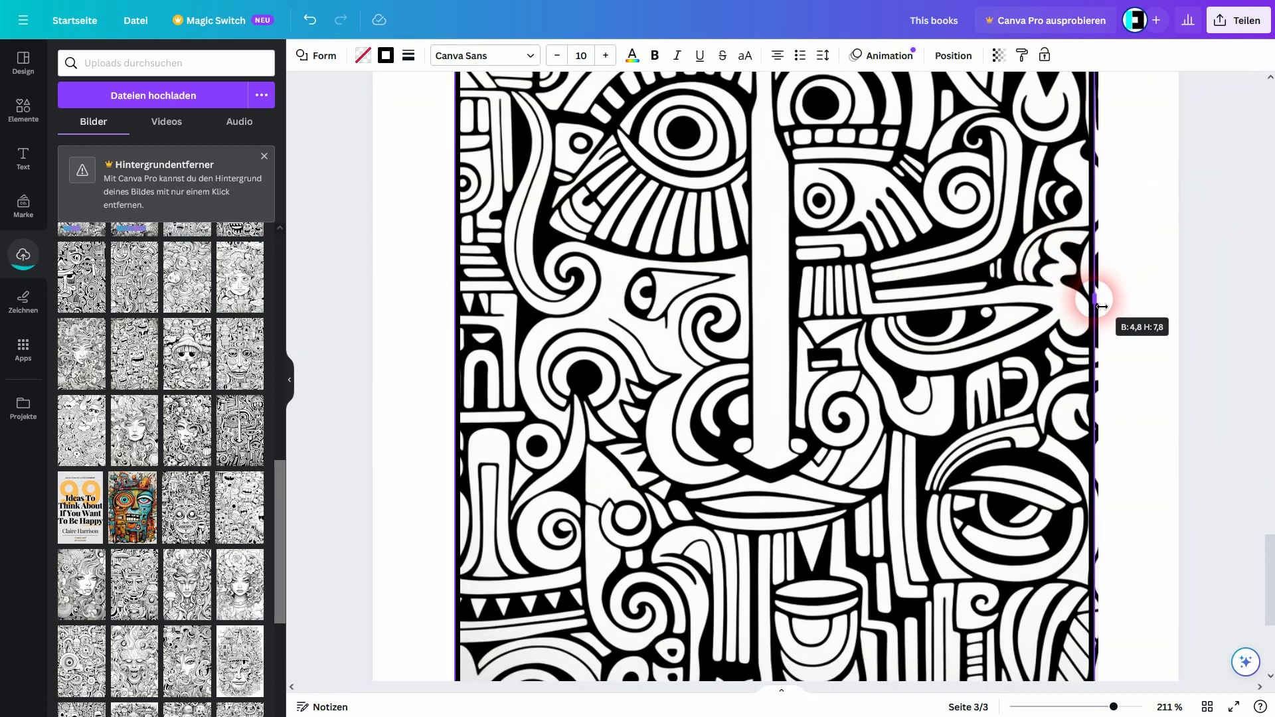
{"action": "left_click", "coordinate": [1217, 244]}
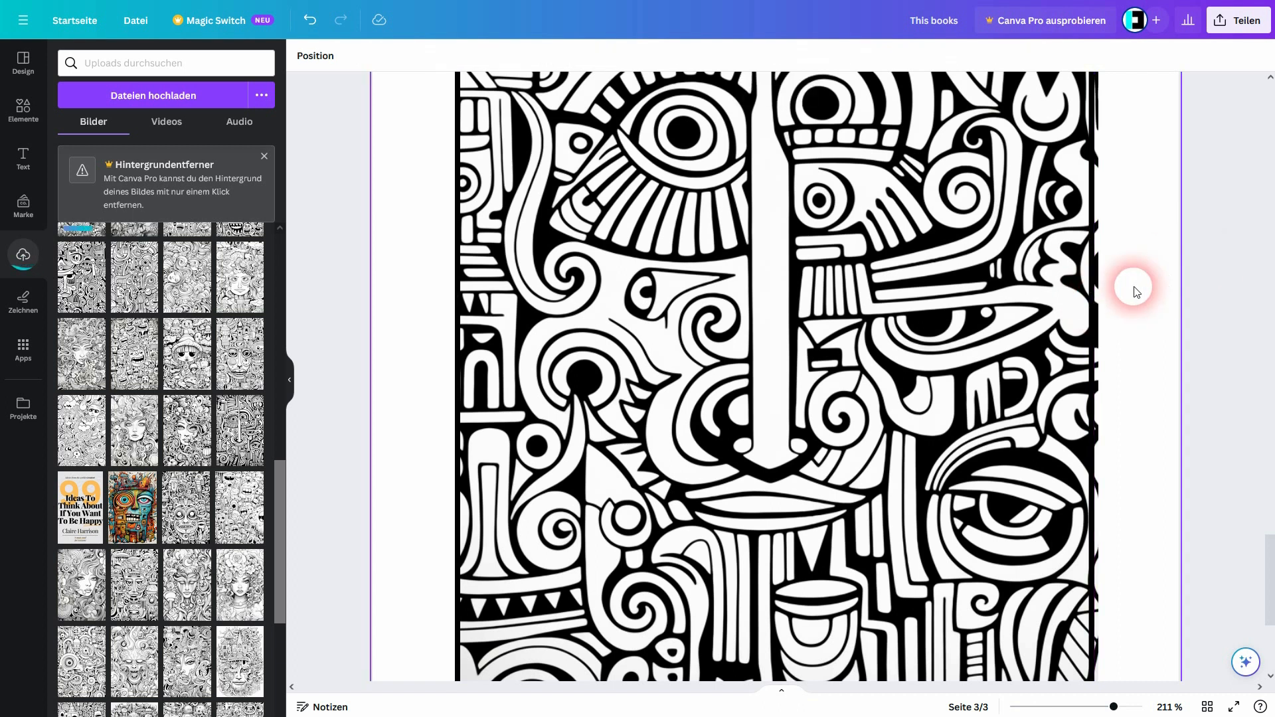
{"action": "left_click", "coordinate": [1009, 330]}
{"action": "left_click", "coordinate": [1110, 276]}
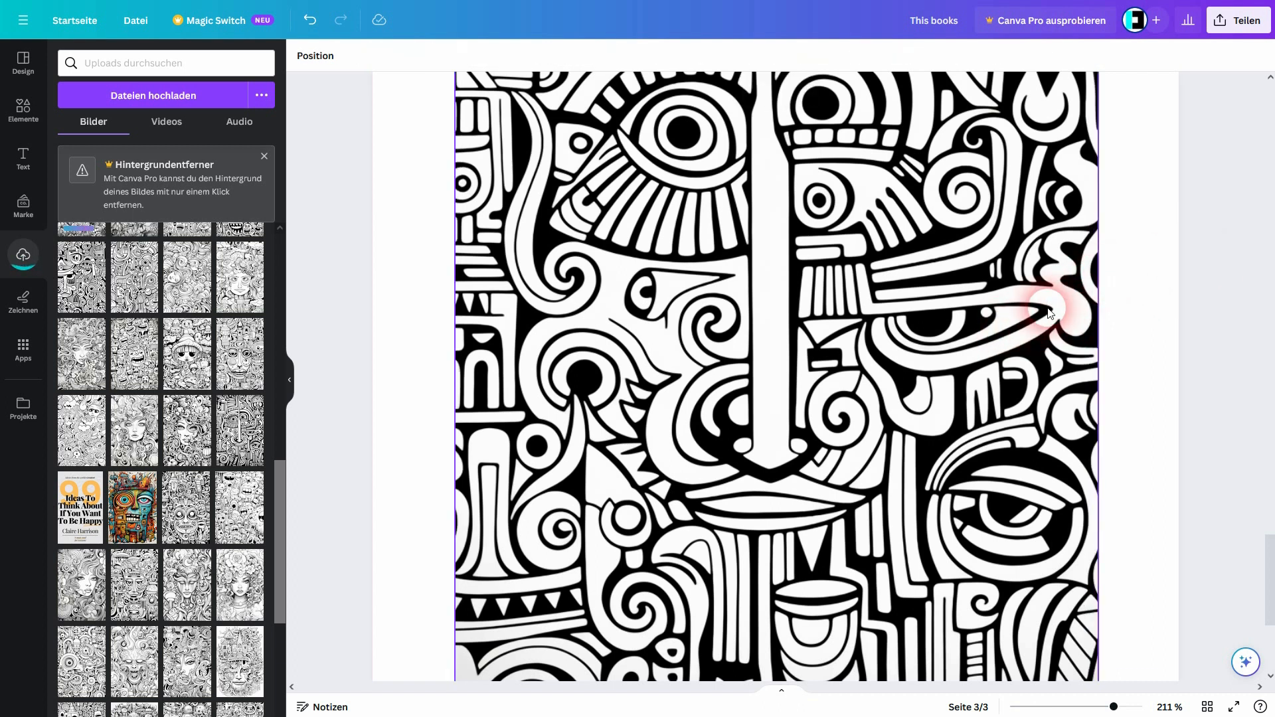
{"action": "left_click", "coordinate": [1094, 289]}
{"action": "key", "text": "Delete"}
{"action": "key", "text": "ctrl+z"}
{"action": "key", "text": "ctrl+z"}
{"action": "left_click", "coordinate": [1096, 296]}
{"action": "left_click_drag", "start_coordinate": [1098, 301], "coordinate": [1057, 321]}
{"action": "key", "text": "ctrl+z"}
{"action": "key", "text": "ctrl+z"}
{"action": "left_click_drag", "start_coordinate": [738, 373], "coordinate": [721, 373]}
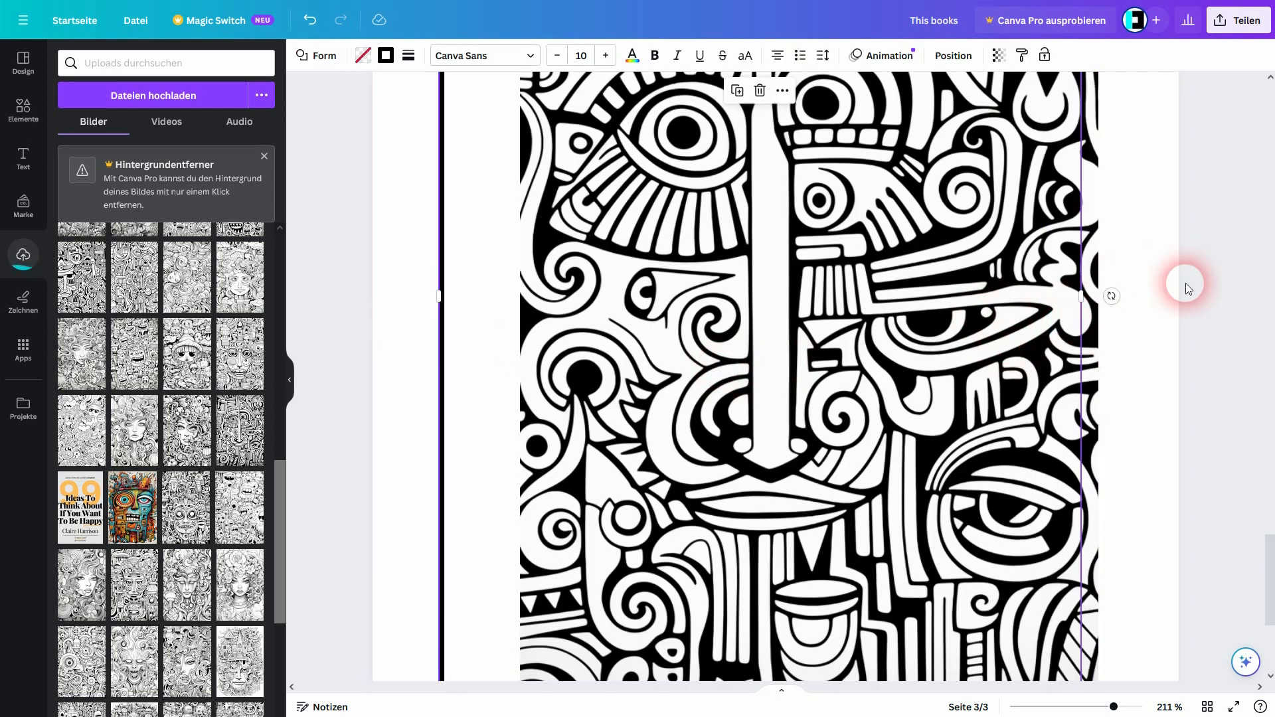
{"action": "left_click", "coordinate": [1091, 292]}
{"action": "key", "text": "ctrl+z"}
- Stretch the face doodle's side edge out to page 3's frame and send the doodle one layer backward behind it
{"action": "left_click_drag", "start_coordinate": [515, 301], "coordinate": [470, 300]}
{"action": "left_click", "coordinate": [1229, 259]}
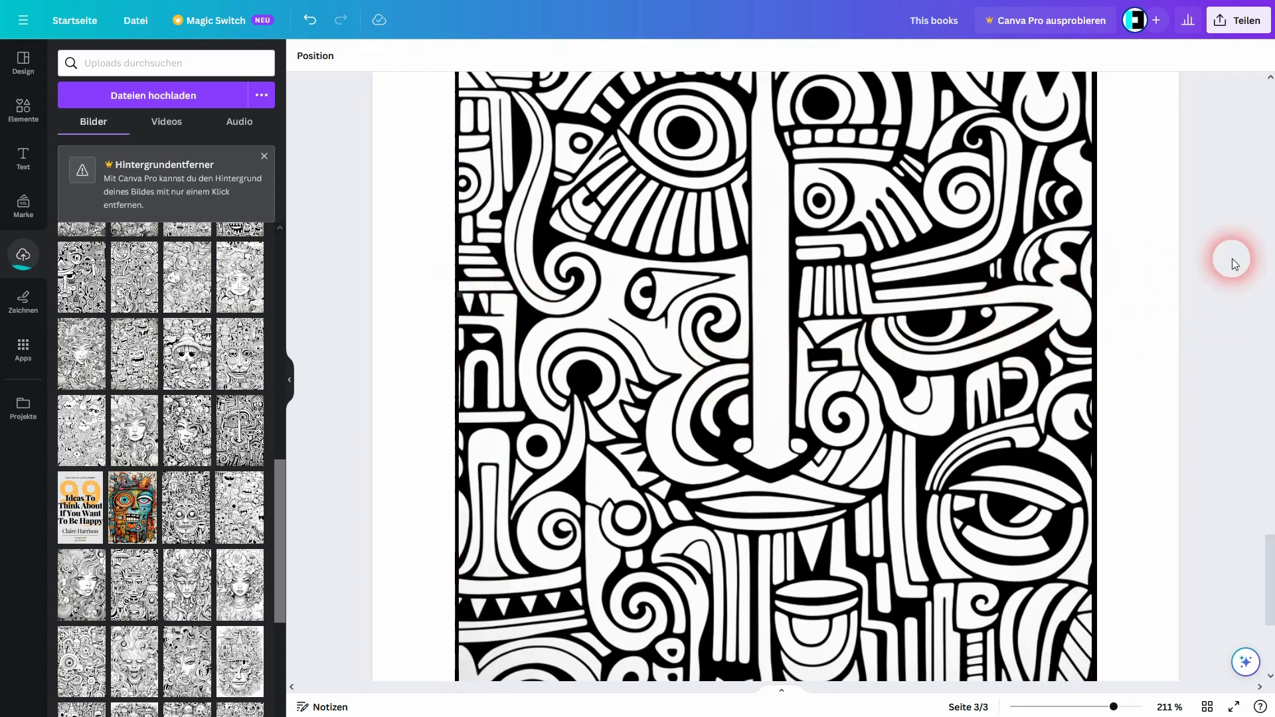
{"action": "left_click", "coordinate": [949, 189]}
{"action": "right_click", "coordinate": [908, 320]}
{"action": "mouse_move", "coordinate": [1067, 465]}
{"action": "left_click", "coordinate": [787, 518]}
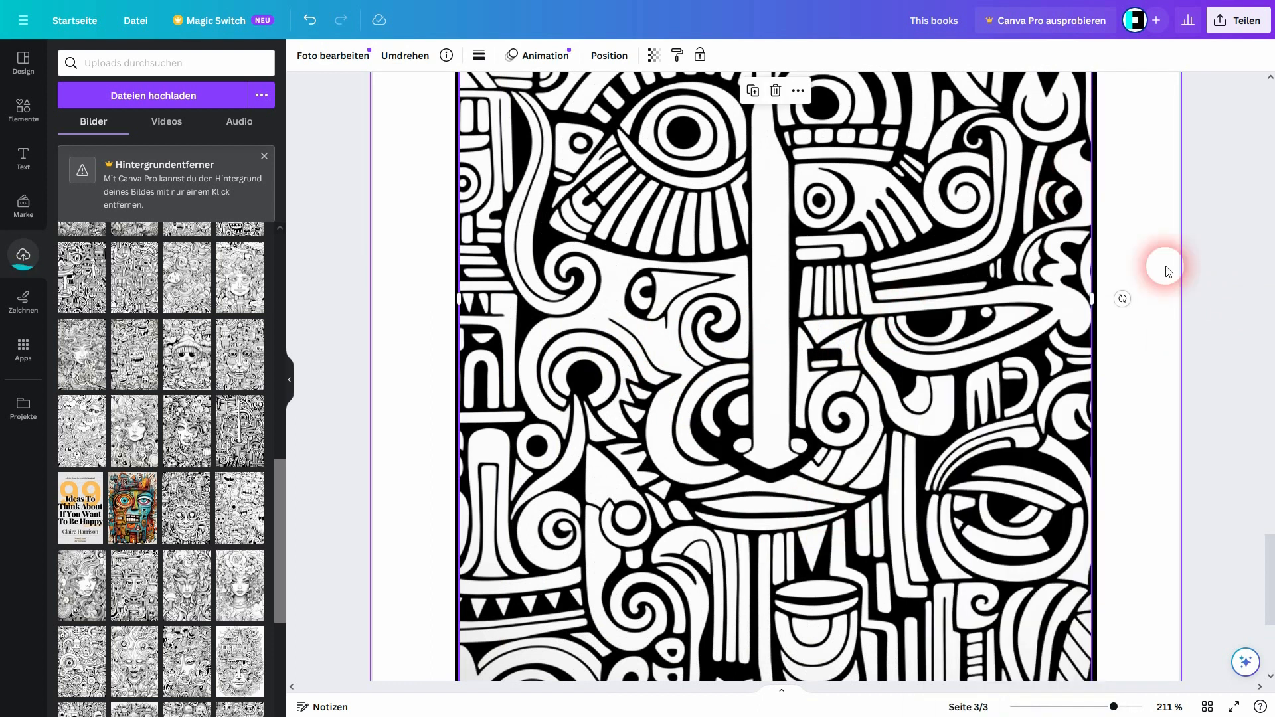
{"action": "left_click", "coordinate": [1195, 268]}
- Duplicate page 3 and insert a blank page between it and its copy
{"action": "scroll", "coordinate": [929, 307], "scroll_direction": "down", "scroll_amount": 3}
{"action": "scroll", "coordinate": [909, 279], "scroll_direction": "up", "scroll_amount": 3}
{"action": "left_click", "coordinate": [921, 221]}
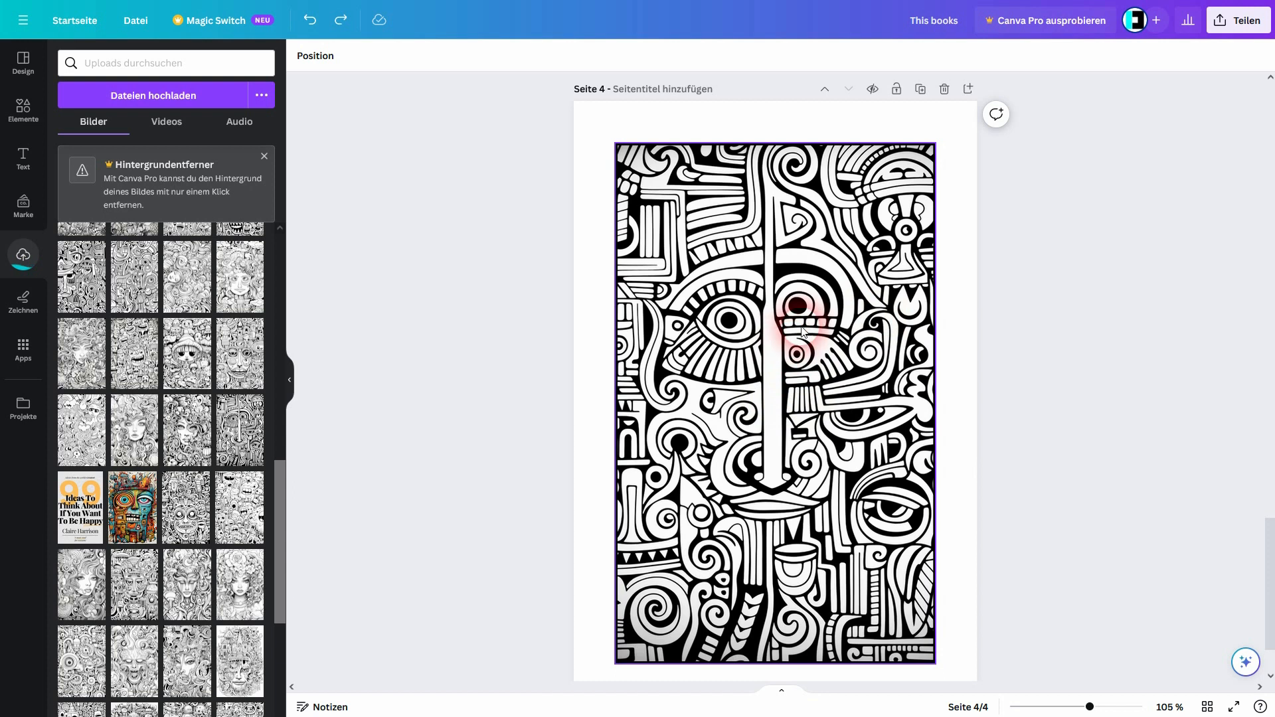
{"action": "scroll", "coordinate": [923, 239], "scroll_direction": "up", "scroll_amount": 8}
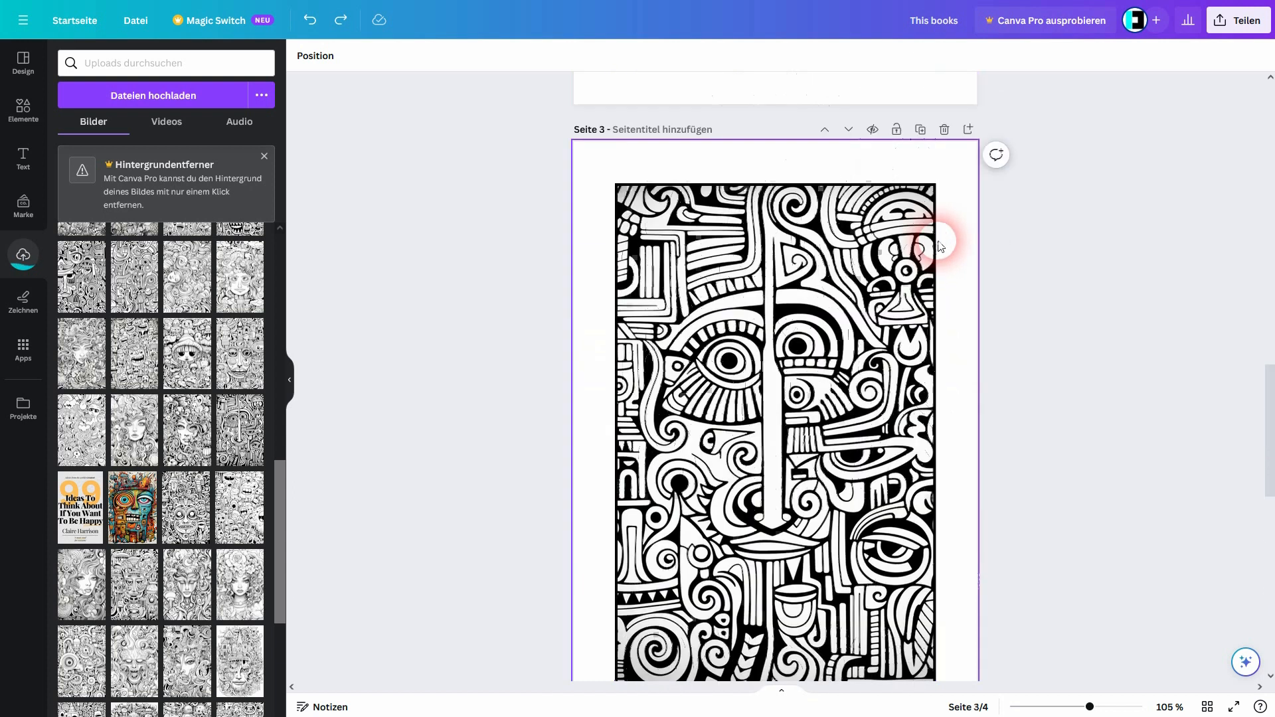
{"action": "left_click", "coordinate": [968, 129]}
{"action": "scroll", "coordinate": [956, 239], "scroll_direction": "down", "scroll_amount": 7}
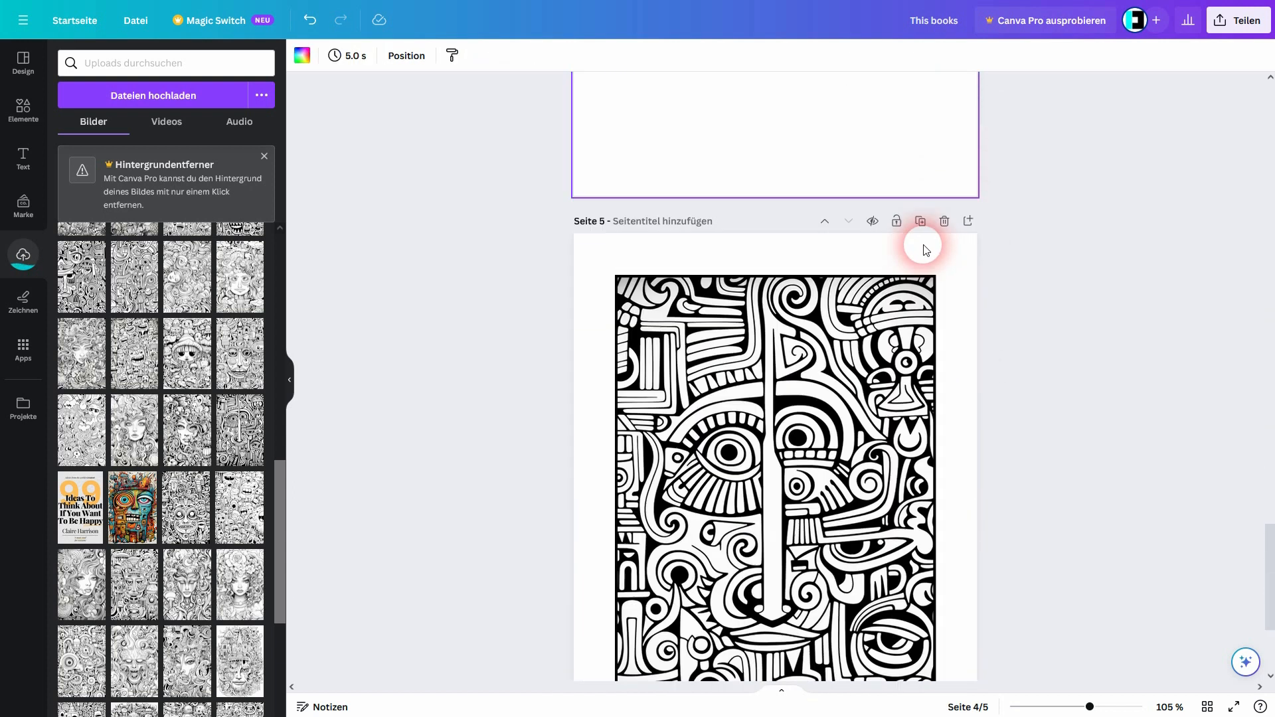
- Send the black frame on page 5 one layer backward and delete the face doodle, leaving the frame
{"action": "scroll", "coordinate": [925, 249], "scroll_direction": "down", "scroll_amount": 3}
{"action": "left_click", "coordinate": [781, 368]}
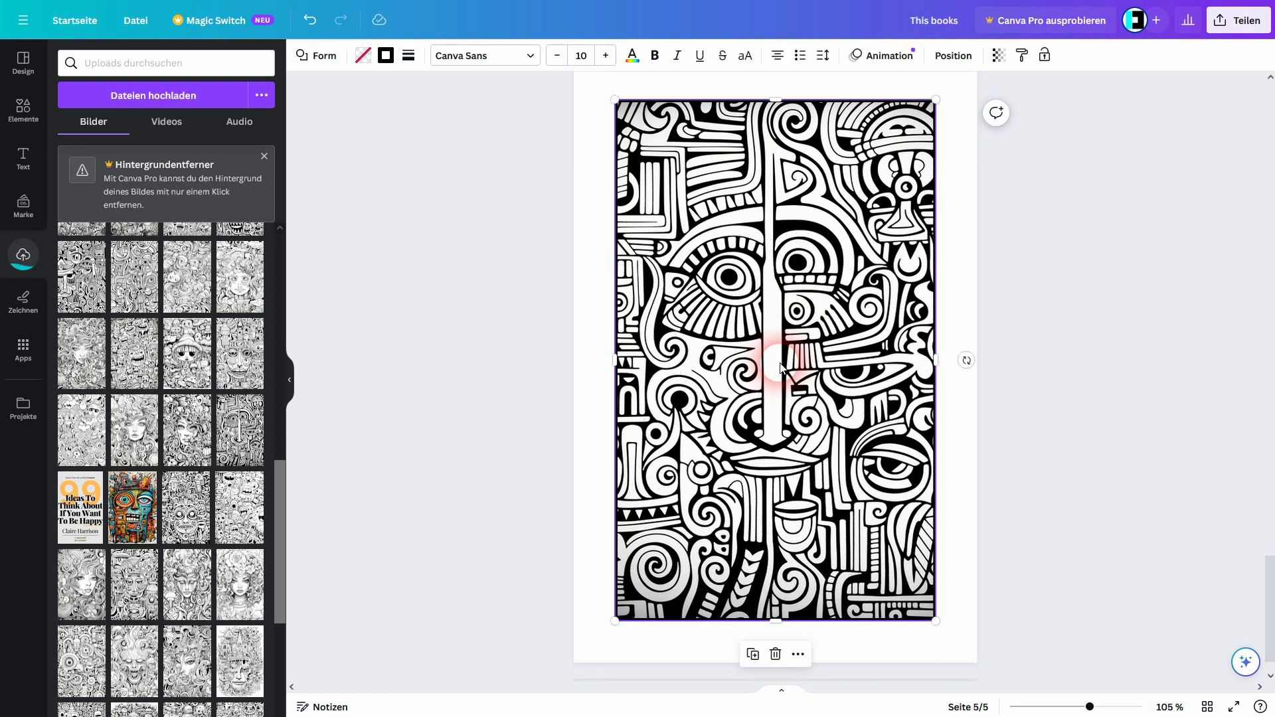
{"action": "right_click", "coordinate": [793, 252]}
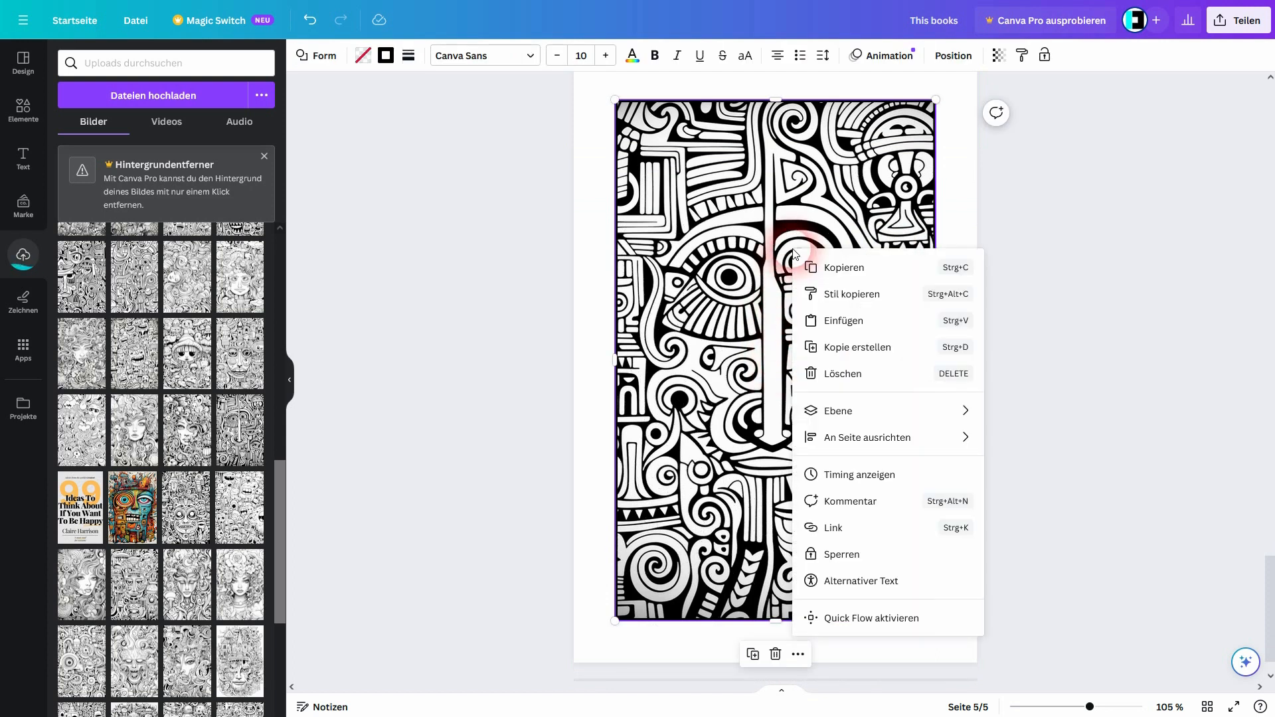
{"action": "mouse_move", "coordinate": [935, 415]}
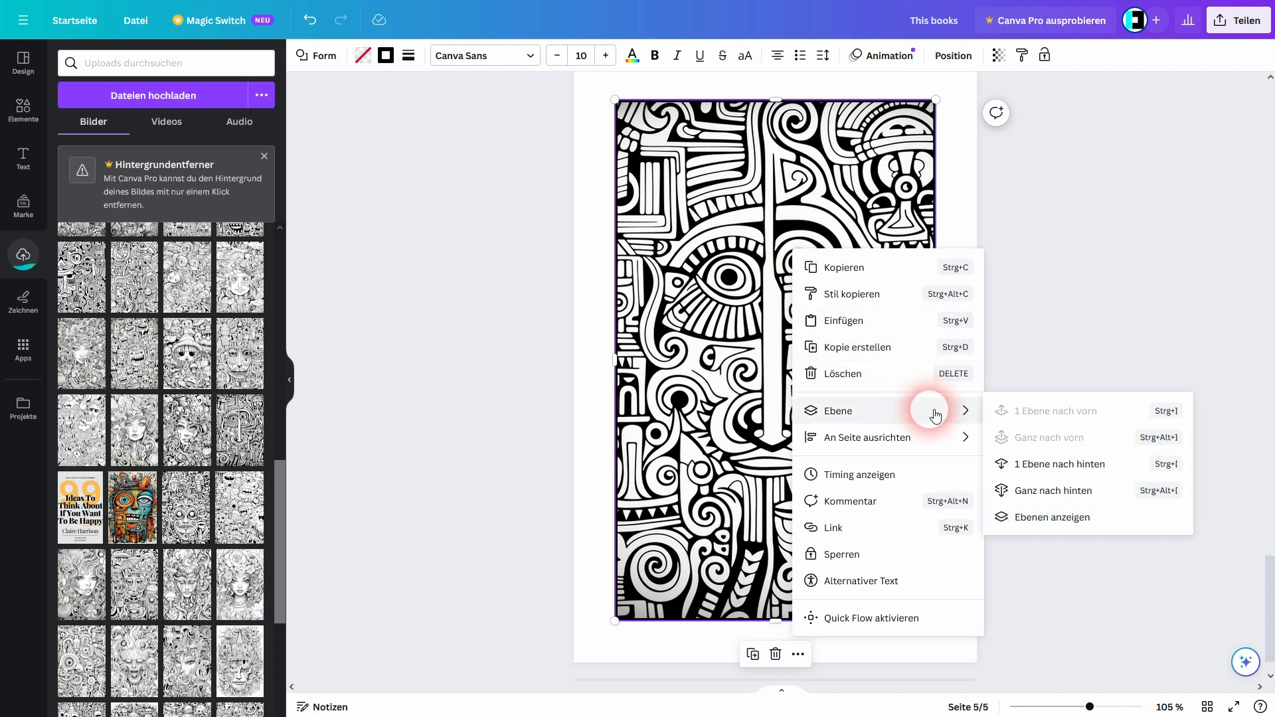
{"action": "left_click", "coordinate": [1061, 470]}
{"action": "left_click", "coordinate": [1090, 250]}
{"action": "left_click", "coordinate": [746, 316]}
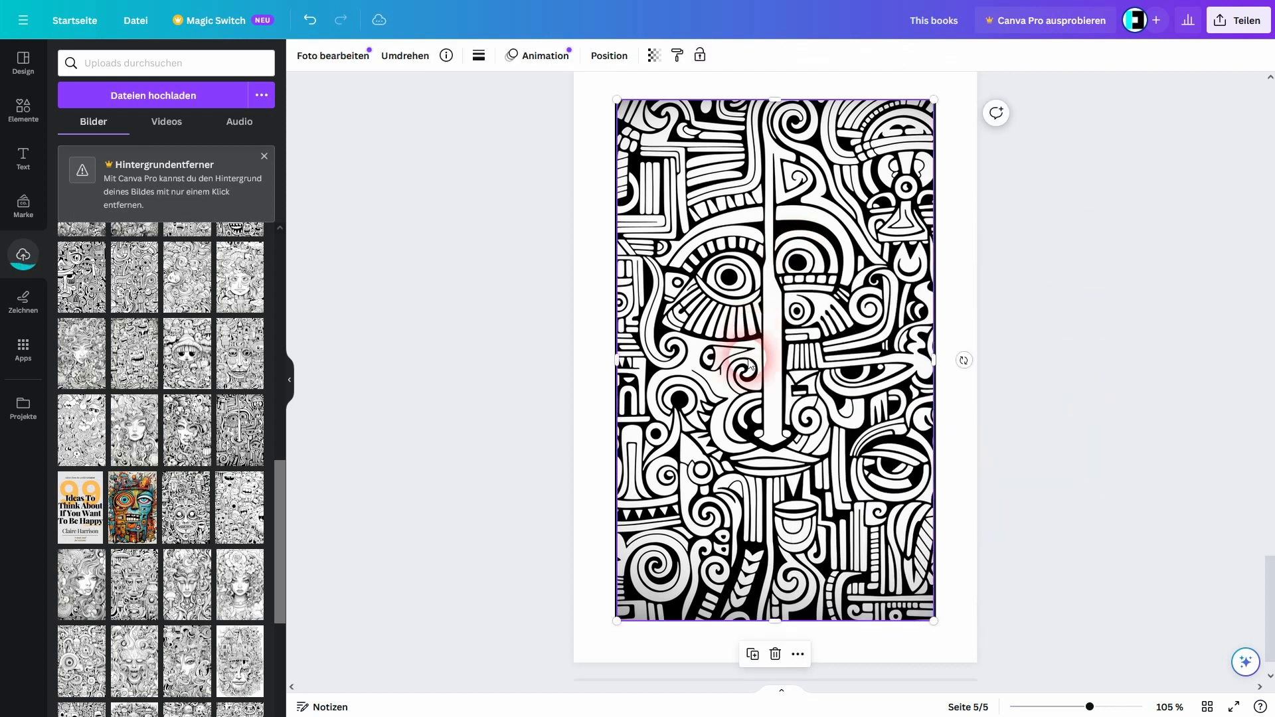
{"action": "key", "text": "Delete"}
- Place the uploaded doodle of a woman's face with swirling curly hair on the framed page 5
{"action": "left_click", "coordinate": [253, 423]}
{"action": "left_click", "coordinate": [203, 430]}
{"action": "scroll", "coordinate": [870, 295], "scroll_direction": "up", "scroll_amount": 10}
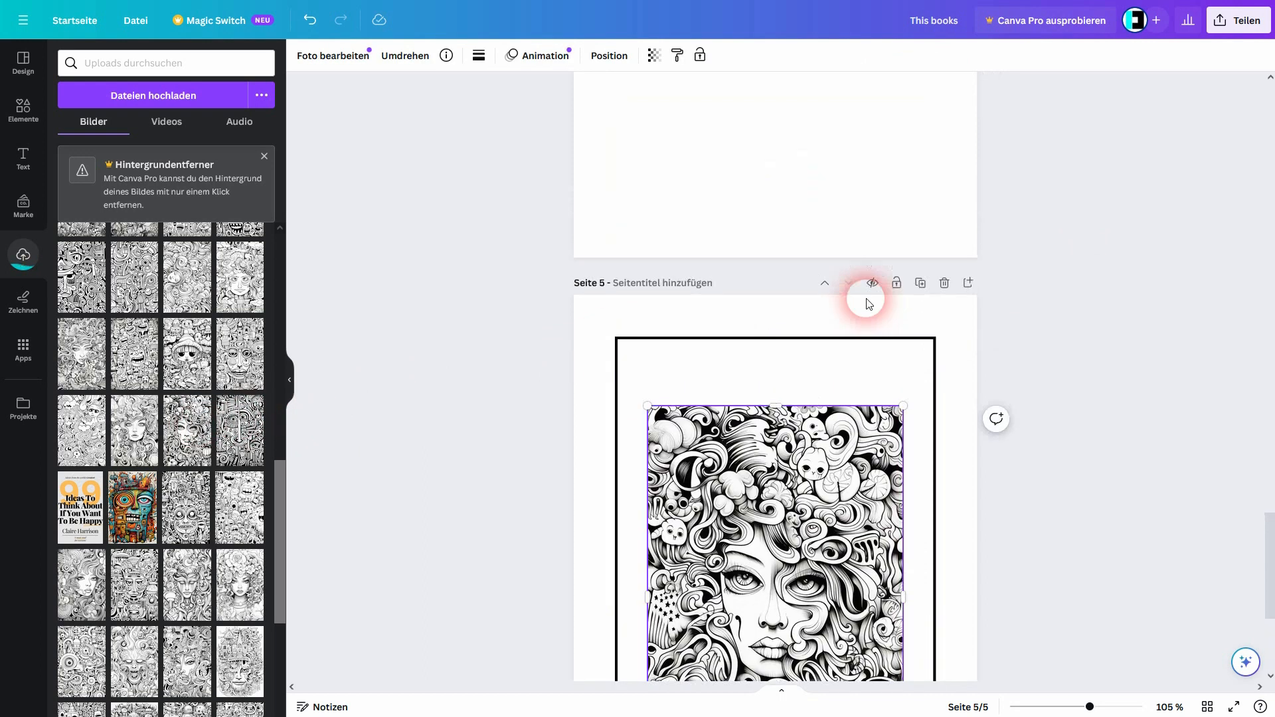
{"action": "scroll", "coordinate": [880, 293], "scroll_direction": "up", "scroll_amount": 8}
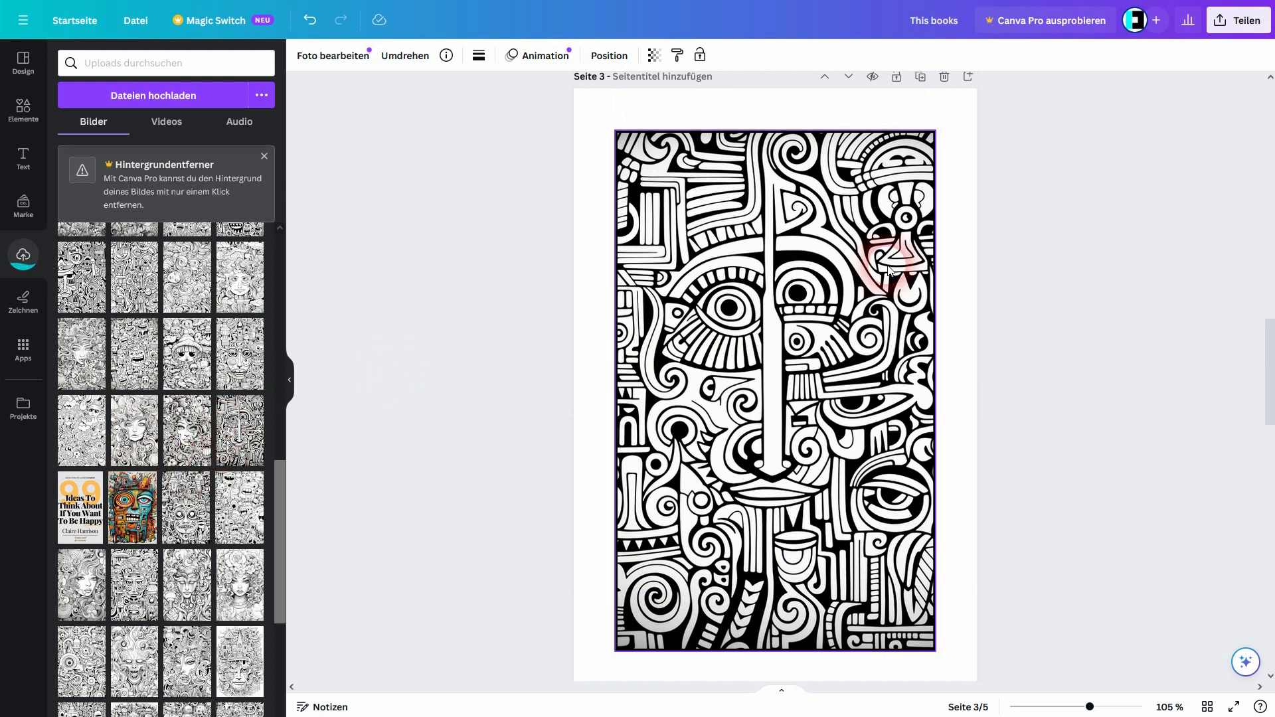
{"action": "scroll", "coordinate": [898, 256], "scroll_direction": "down", "scroll_amount": 7}
{"action": "scroll", "coordinate": [898, 233], "scroll_direction": "down", "scroll_amount": 8}
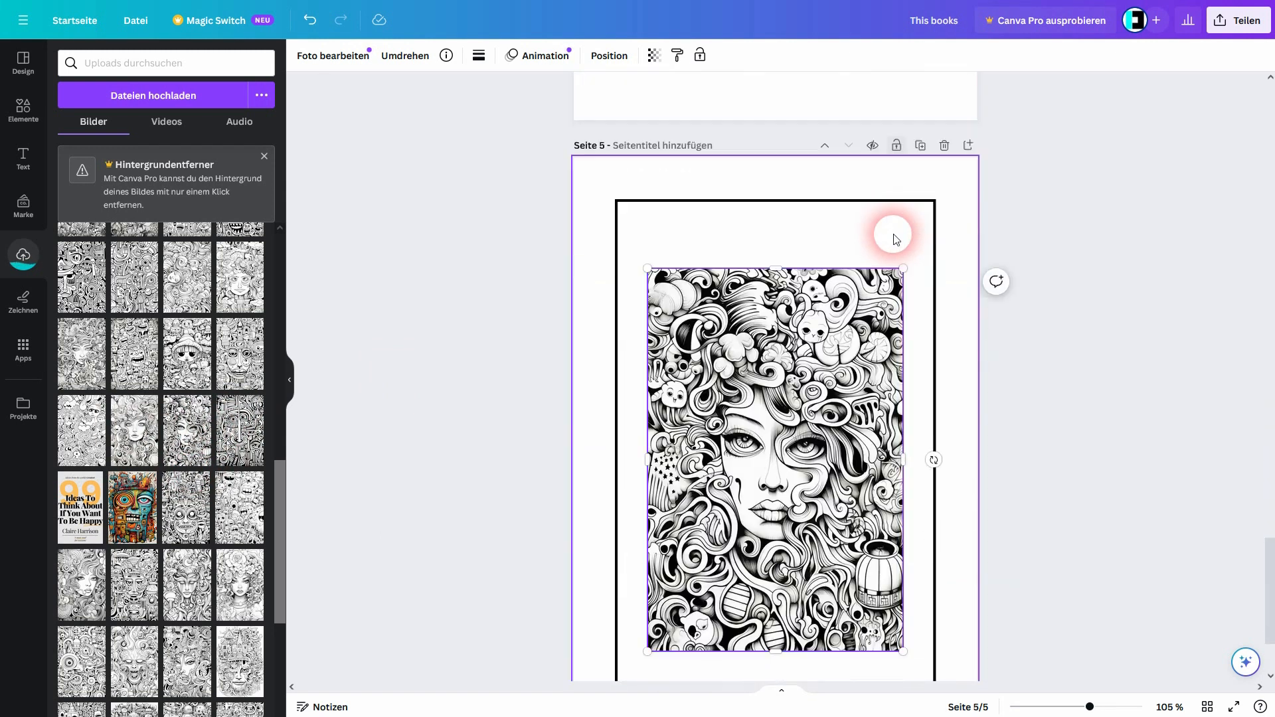
- Stretch the woman's face doodle on page 5 on all four sides until it fills the black frame
{"action": "left_click", "coordinate": [782, 176]}
{"action": "left_click_drag", "start_coordinate": [782, 174], "coordinate": [782, 109]}
{"action": "left_click_drag", "start_coordinate": [778, 556], "coordinate": [779, 621]}
{"action": "left_click_drag", "start_coordinate": [904, 361], "coordinate": [943, 364]}
{"action": "left_click_drag", "start_coordinate": [655, 364], "coordinate": [620, 361]}
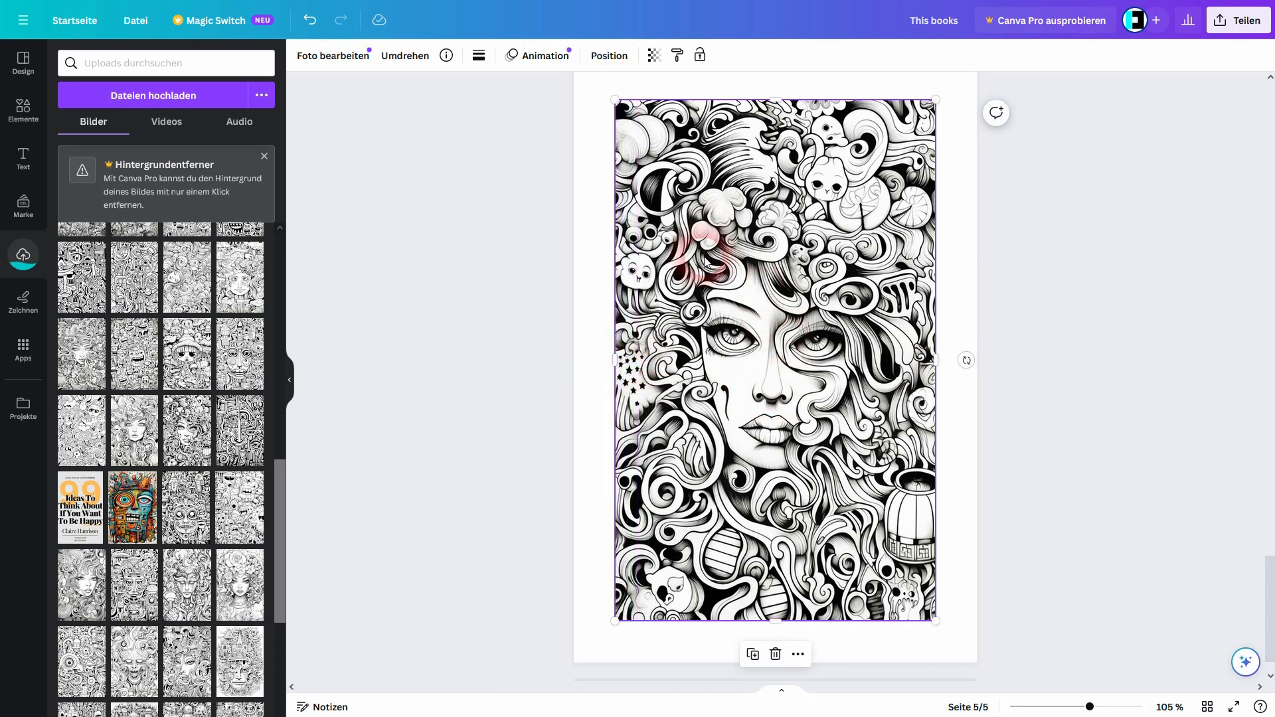
- Give the woman's face doodle on page 5 a solid black border
{"action": "left_click", "coordinate": [480, 59]}
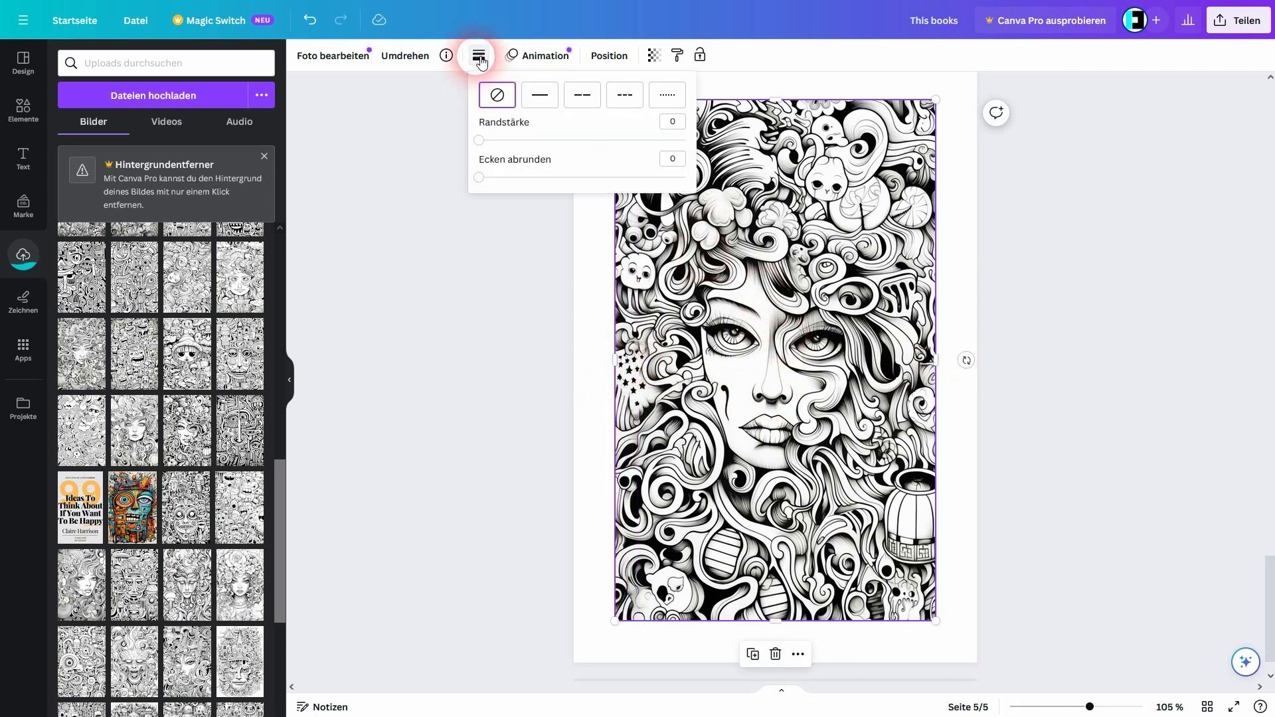
{"action": "left_click", "coordinate": [540, 95]}
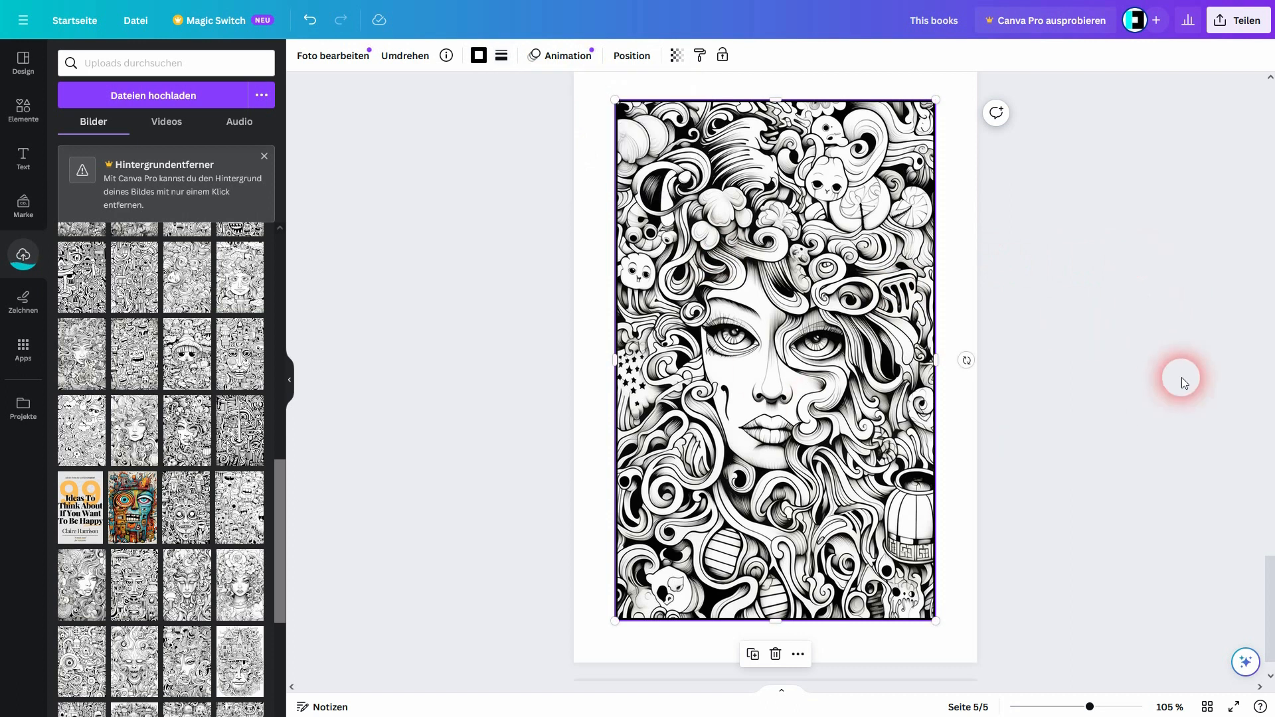
{"action": "left_click", "coordinate": [1181, 377]}
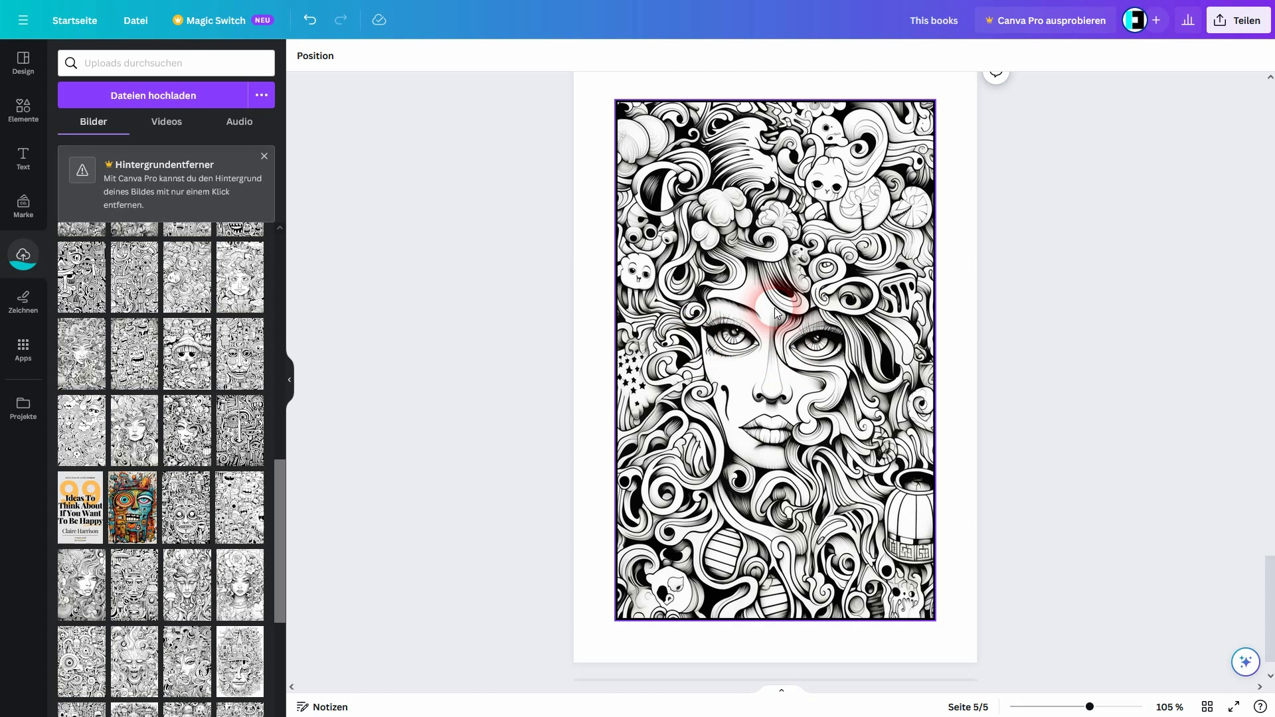
- Duplicate page 5 and add a blank page between the original and its copy
{"action": "scroll", "coordinate": [830, 305], "scroll_direction": "up", "scroll_amount": 3}
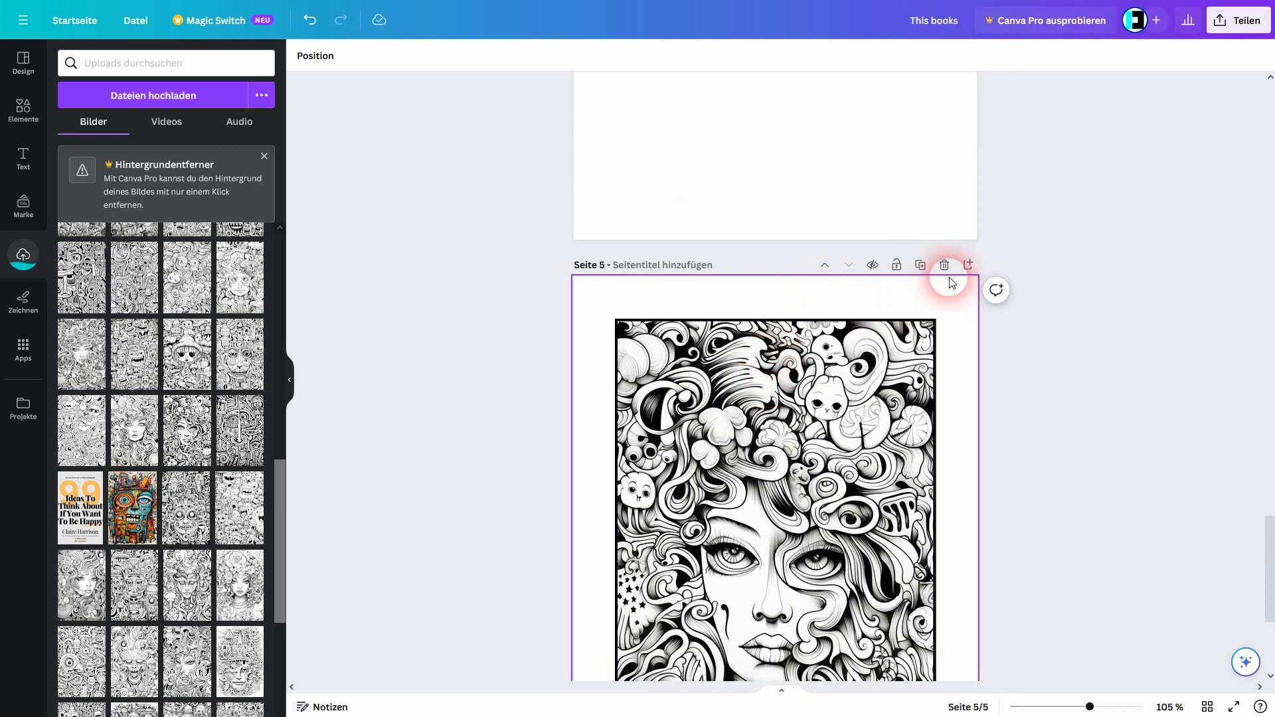
{"action": "left_click", "coordinate": [920, 266]}
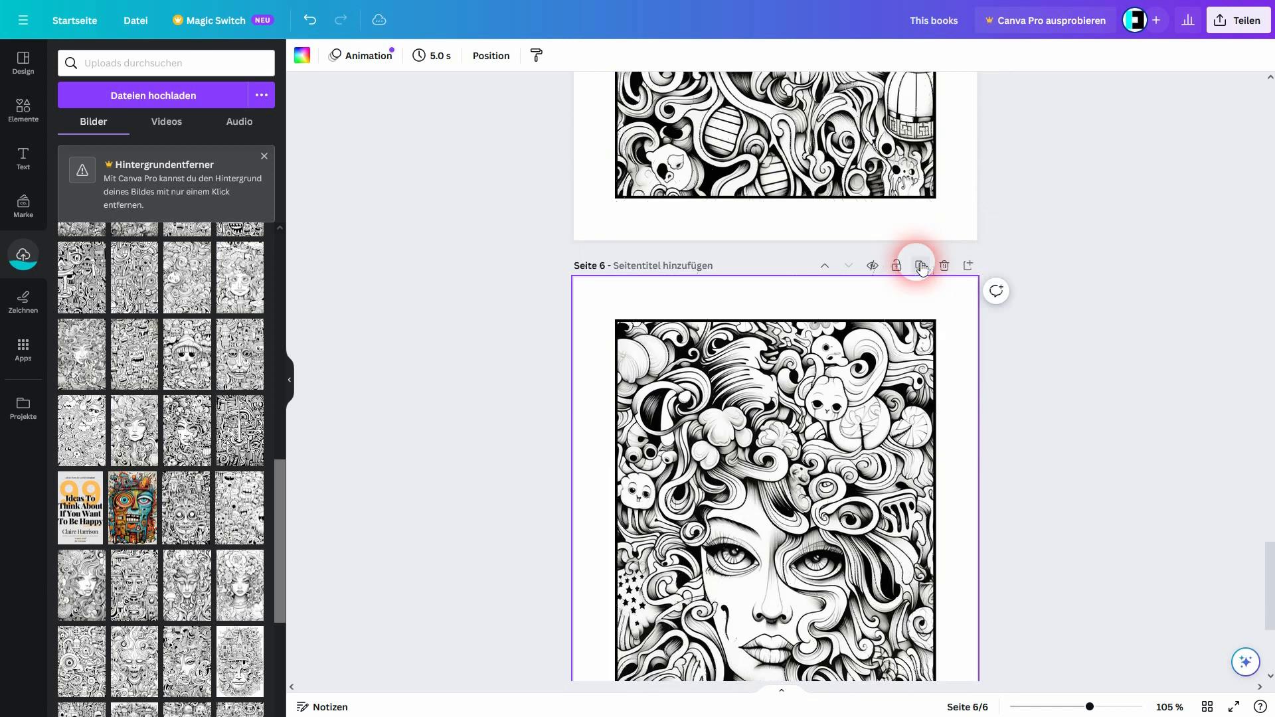
{"action": "left_click", "coordinate": [968, 149]}
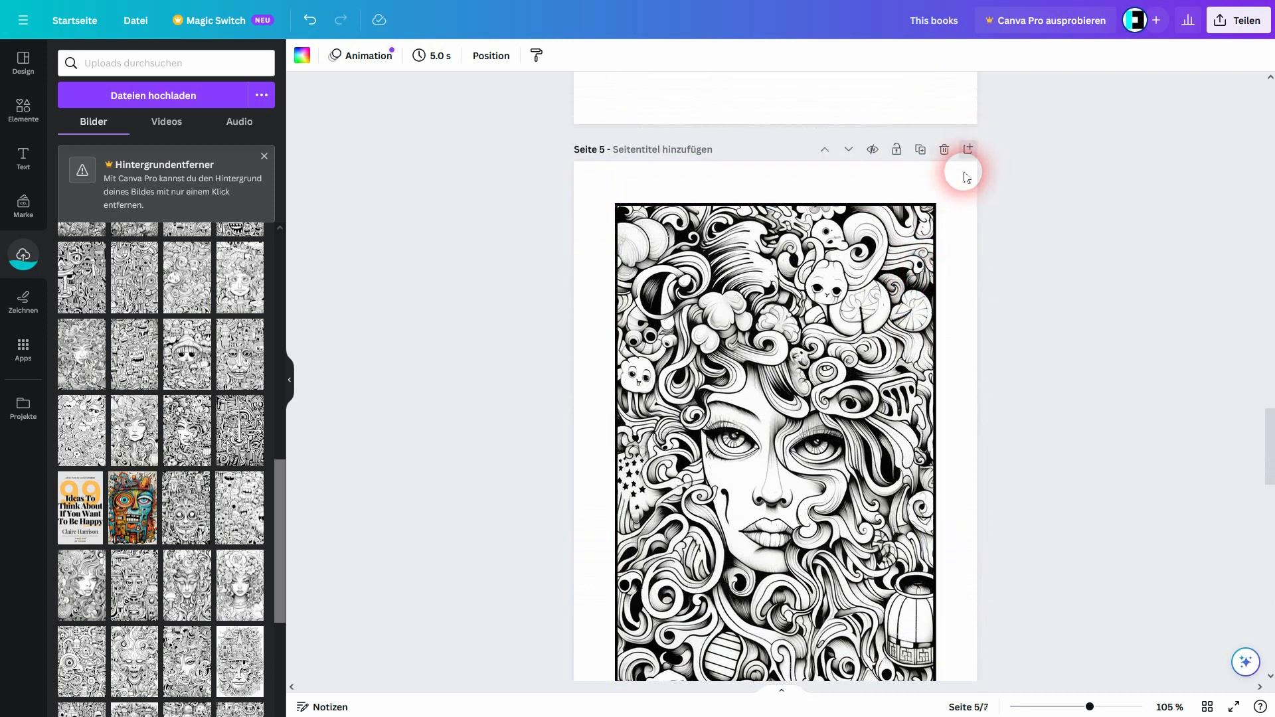
- Delete the woman's face doodle from page 7 and add another uploaded doodle to the framed page
{"action": "scroll", "coordinate": [905, 268], "scroll_direction": "down", "scroll_amount": 8}
{"action": "left_click", "coordinate": [752, 443]}
{"action": "key", "text": "Delete"}
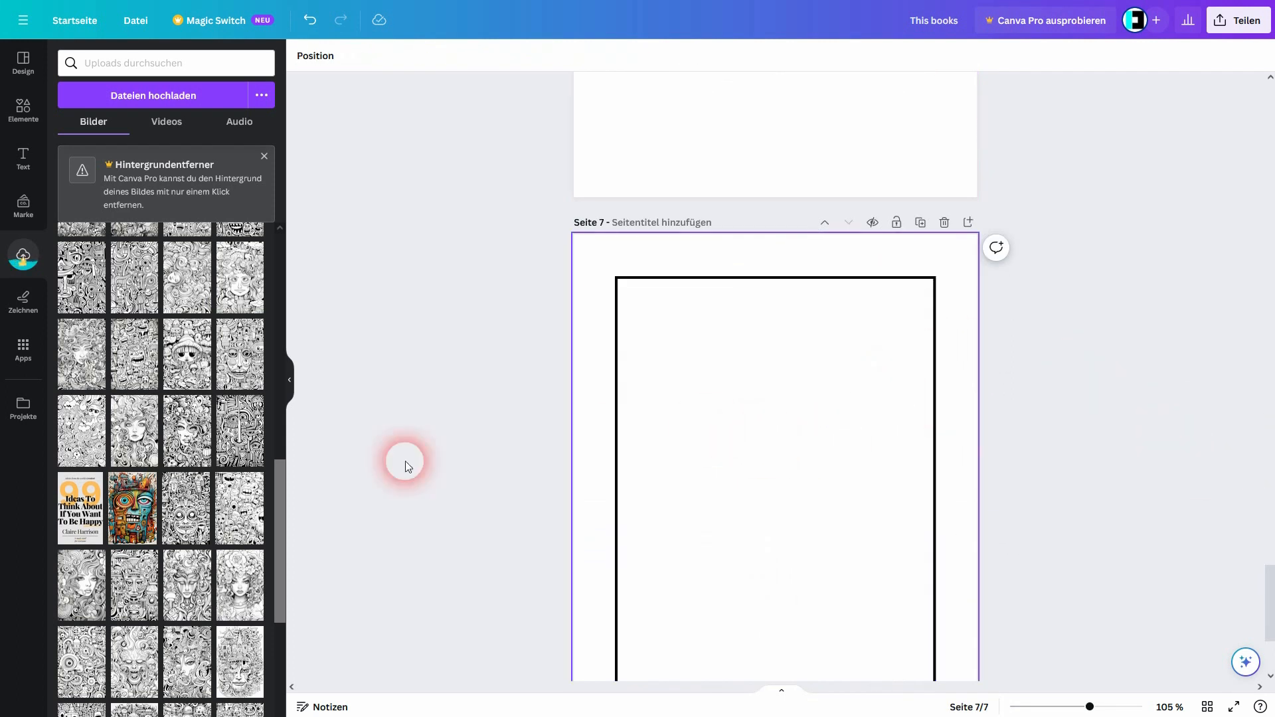
{"action": "left_click", "coordinate": [150, 446]}
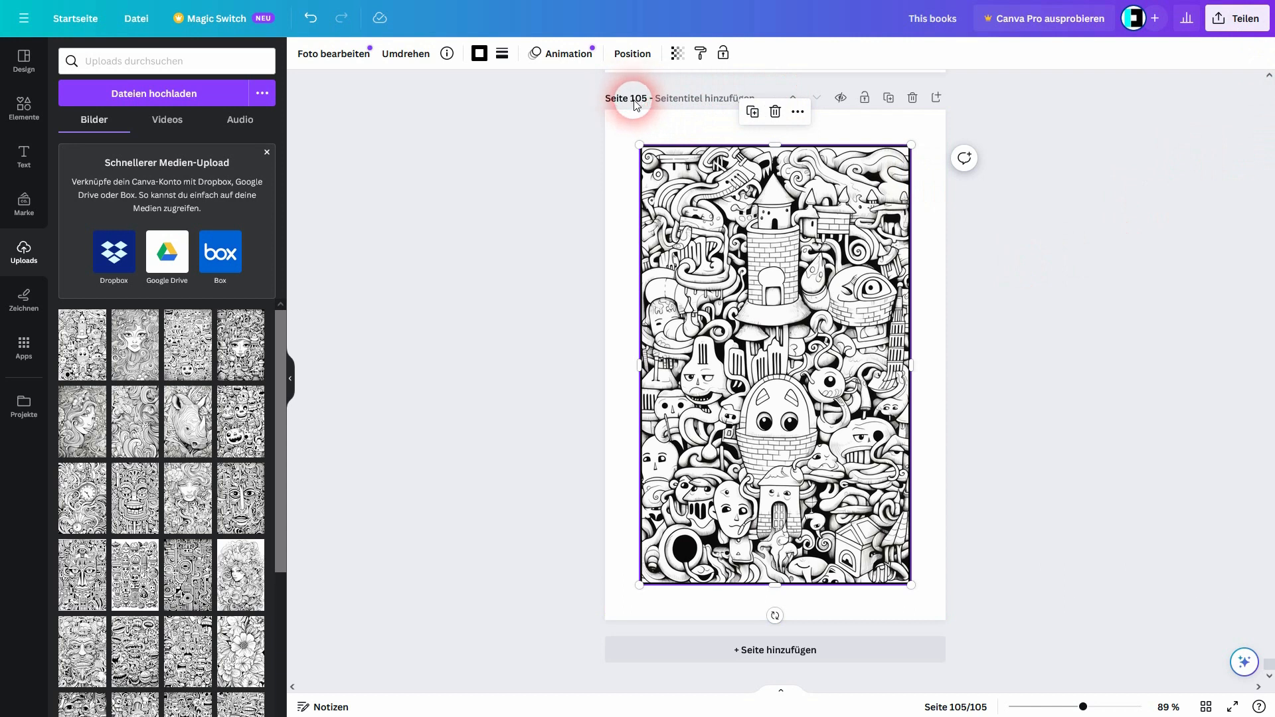
{"action": "scroll", "coordinate": [841, 312], "scroll_direction": "up", "scroll_amount": 6}
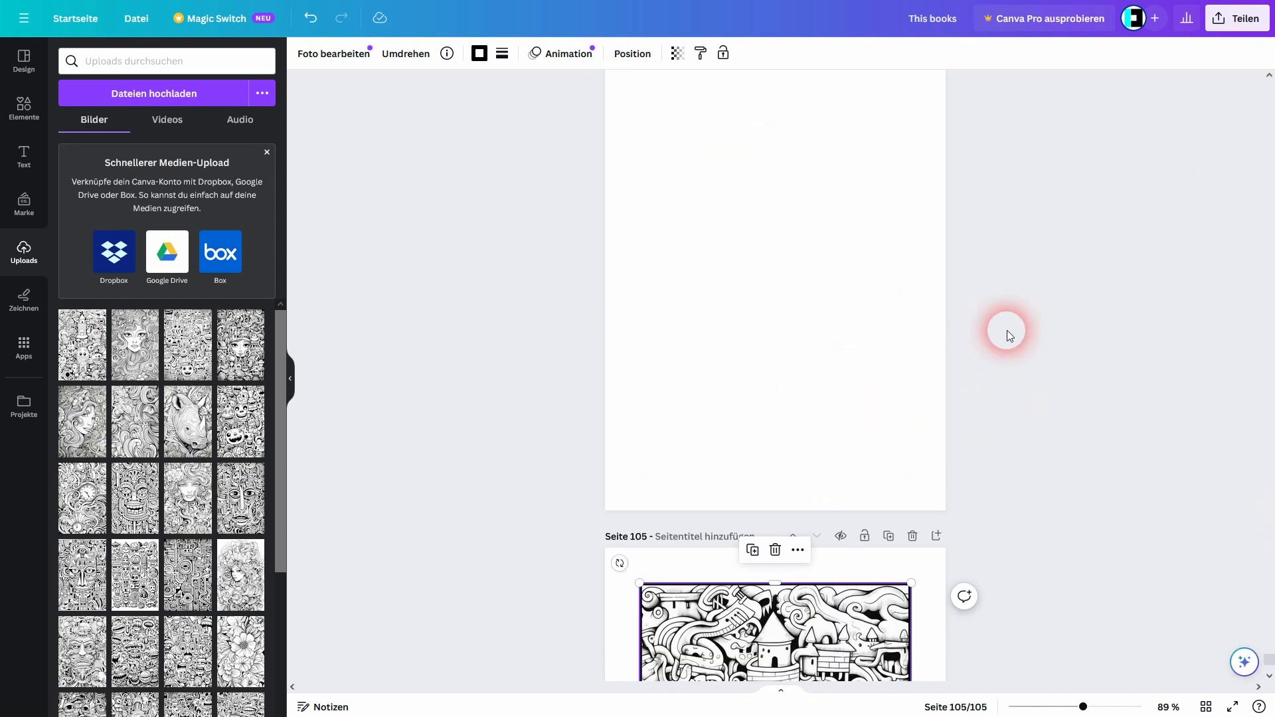
{"action": "left_click", "coordinate": [1022, 357]}
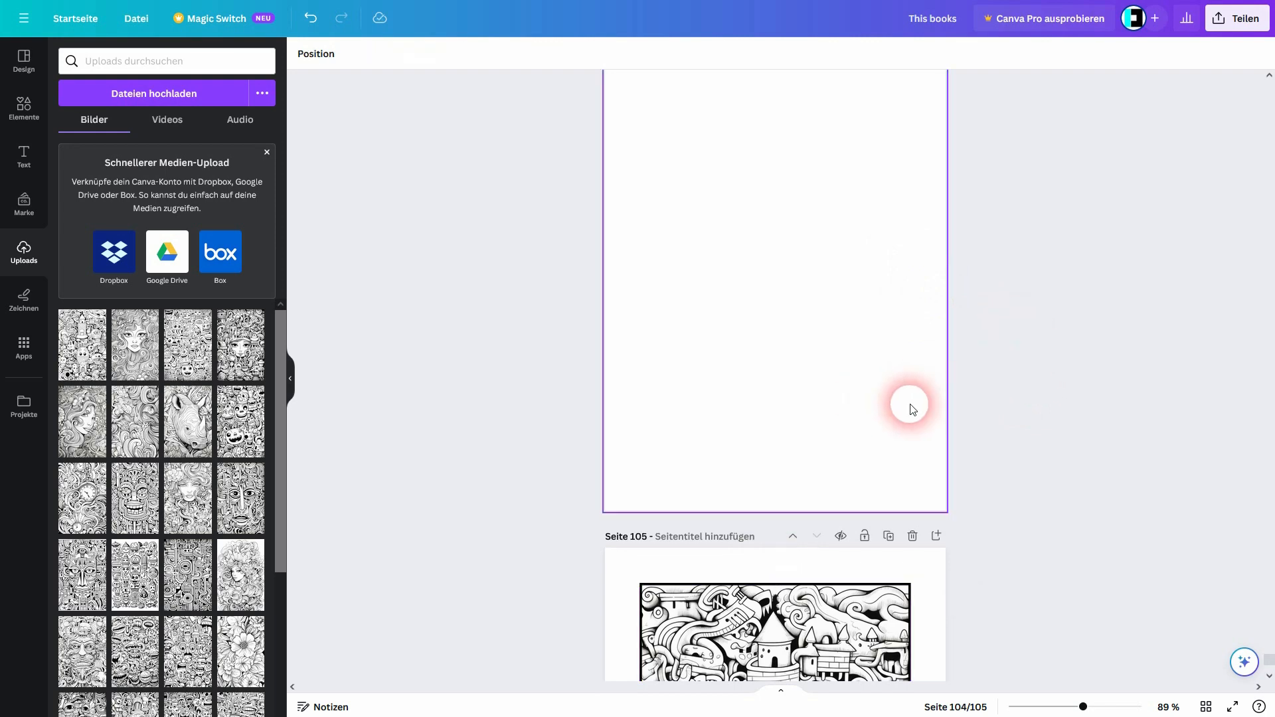
- Look through the coloring book from page 105 back to page 1, checking that framed doodle pages alternate with blank pages
{"action": "scroll", "coordinate": [908, 404], "scroll_direction": "up", "scroll_amount": 15}
{"action": "scroll", "coordinate": [926, 407], "scroll_direction": "up", "scroll_amount": 10}
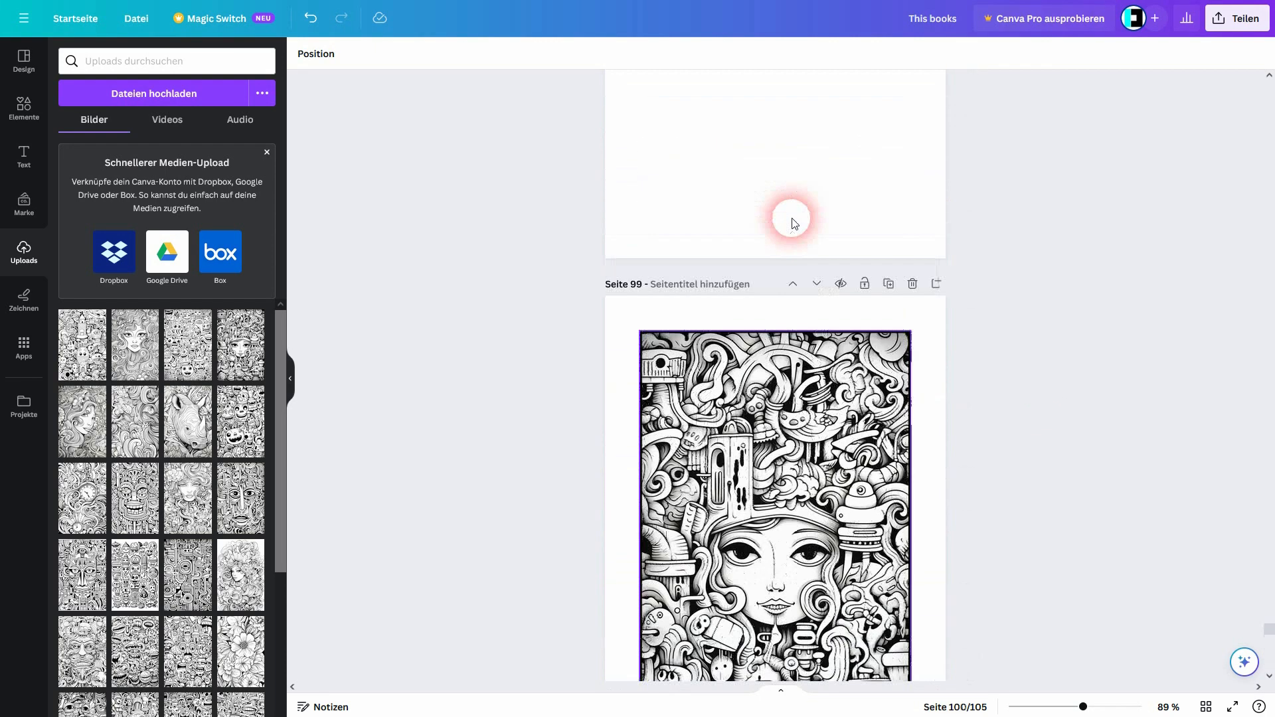
{"action": "scroll", "coordinate": [863, 226], "scroll_direction": "up", "scroll_amount": 15}
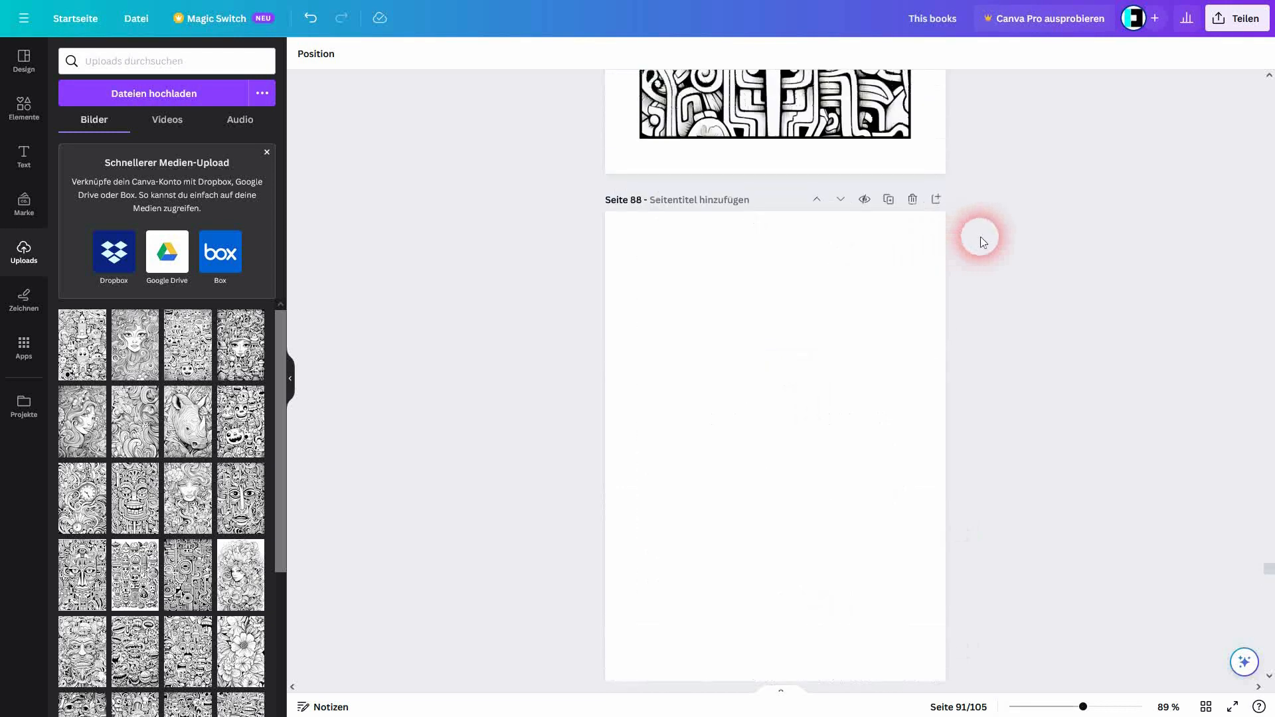
{"action": "scroll", "coordinate": [988, 211], "scroll_direction": "up", "scroll_amount": 20}
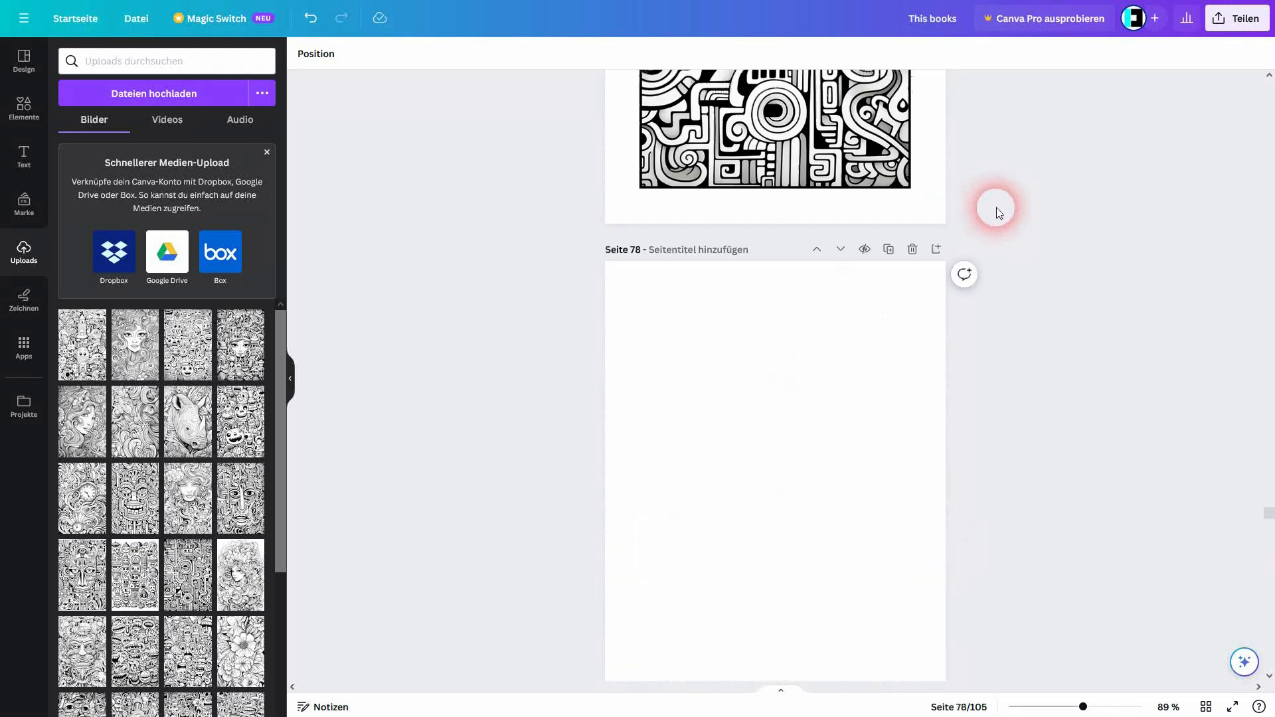
{"action": "scroll", "coordinate": [1007, 211], "scroll_direction": "up", "scroll_amount": 20}
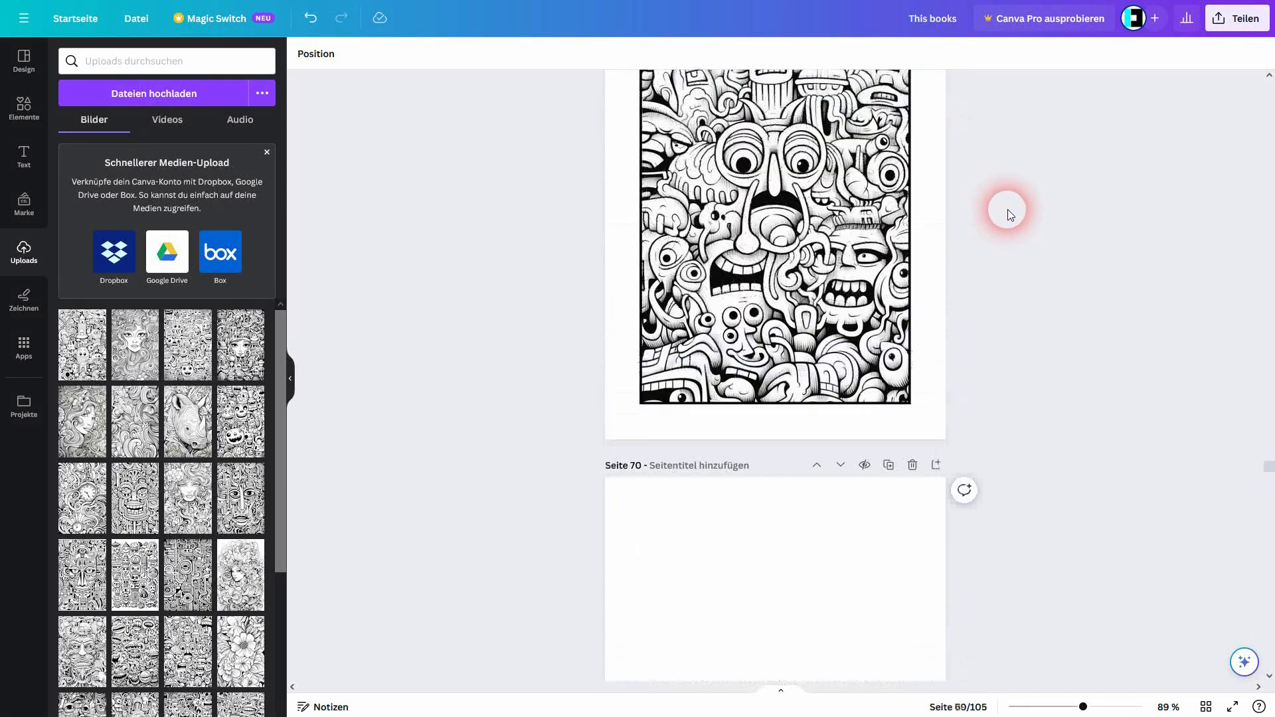
{"action": "scroll", "coordinate": [1007, 214], "scroll_direction": "up", "scroll_amount": 20}
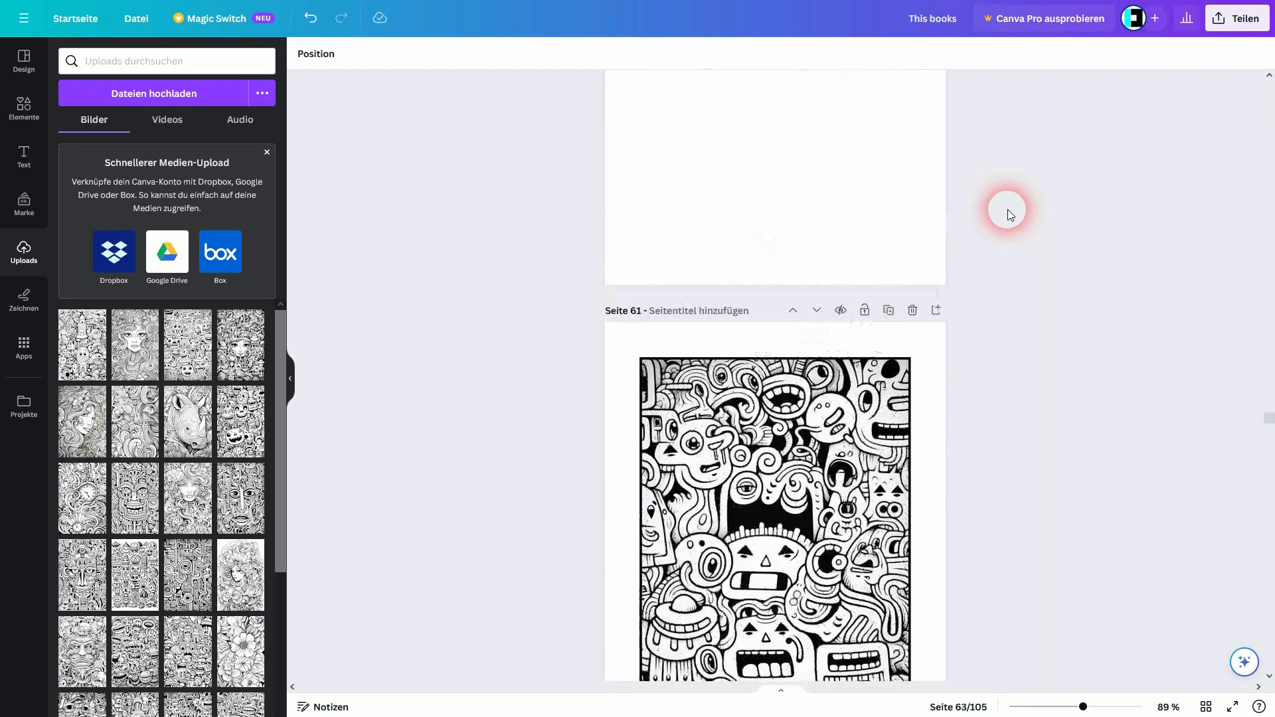
{"action": "scroll", "coordinate": [1006, 213], "scroll_direction": "up", "scroll_amount": 15}
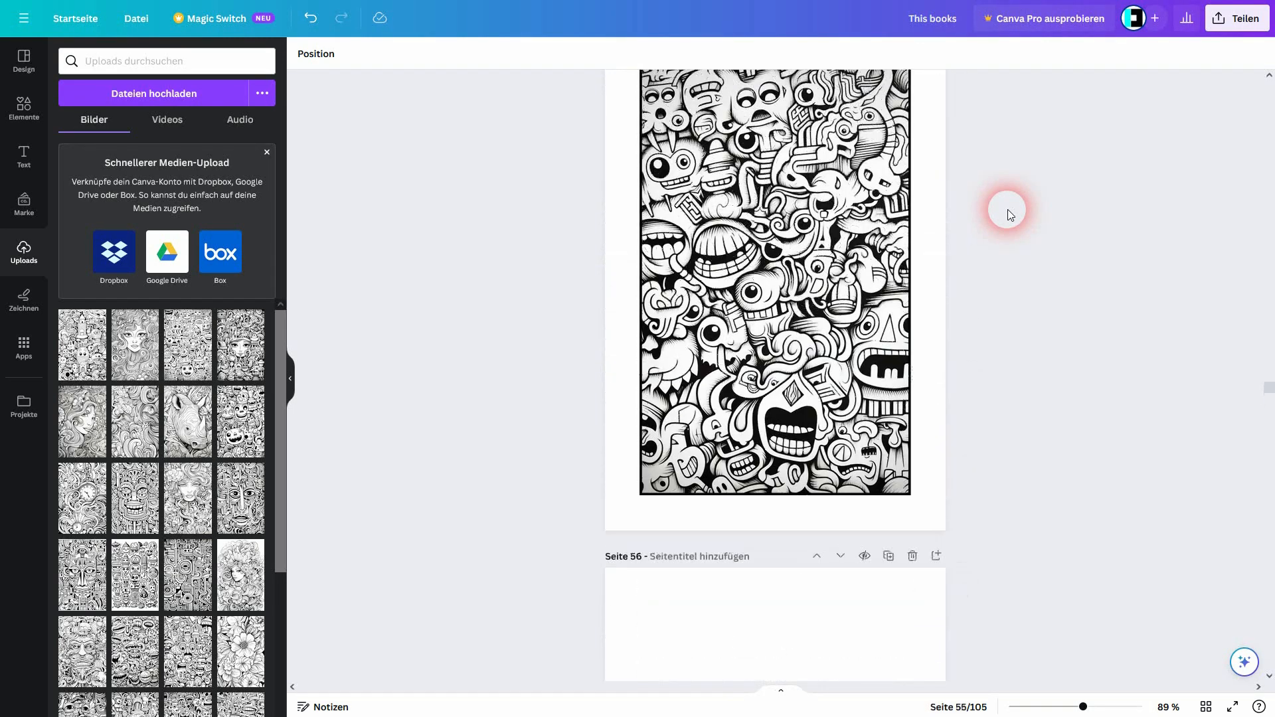
{"action": "scroll", "coordinate": [1006, 213], "scroll_direction": "up", "scroll_amount": 18}
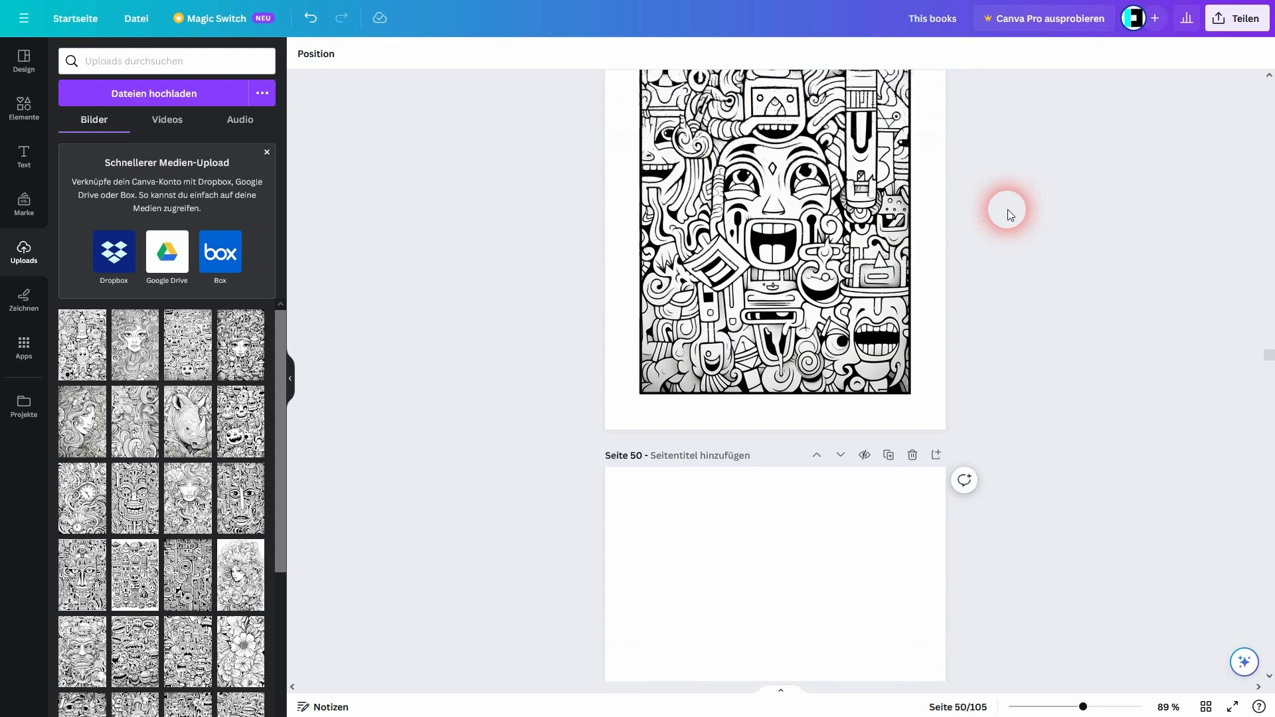
{"action": "scroll", "coordinate": [1007, 214], "scroll_direction": "up", "scroll_amount": 20}
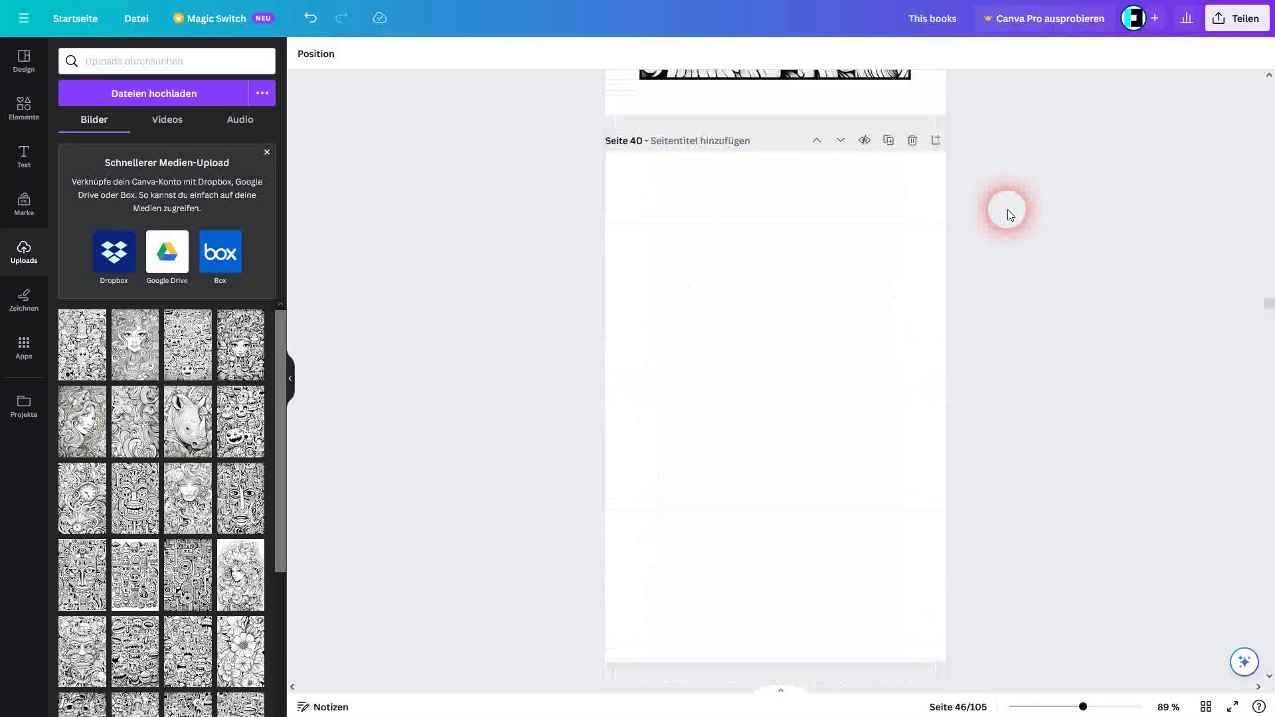
{"action": "scroll", "coordinate": [1006, 214], "scroll_direction": "up", "scroll_amount": 20}
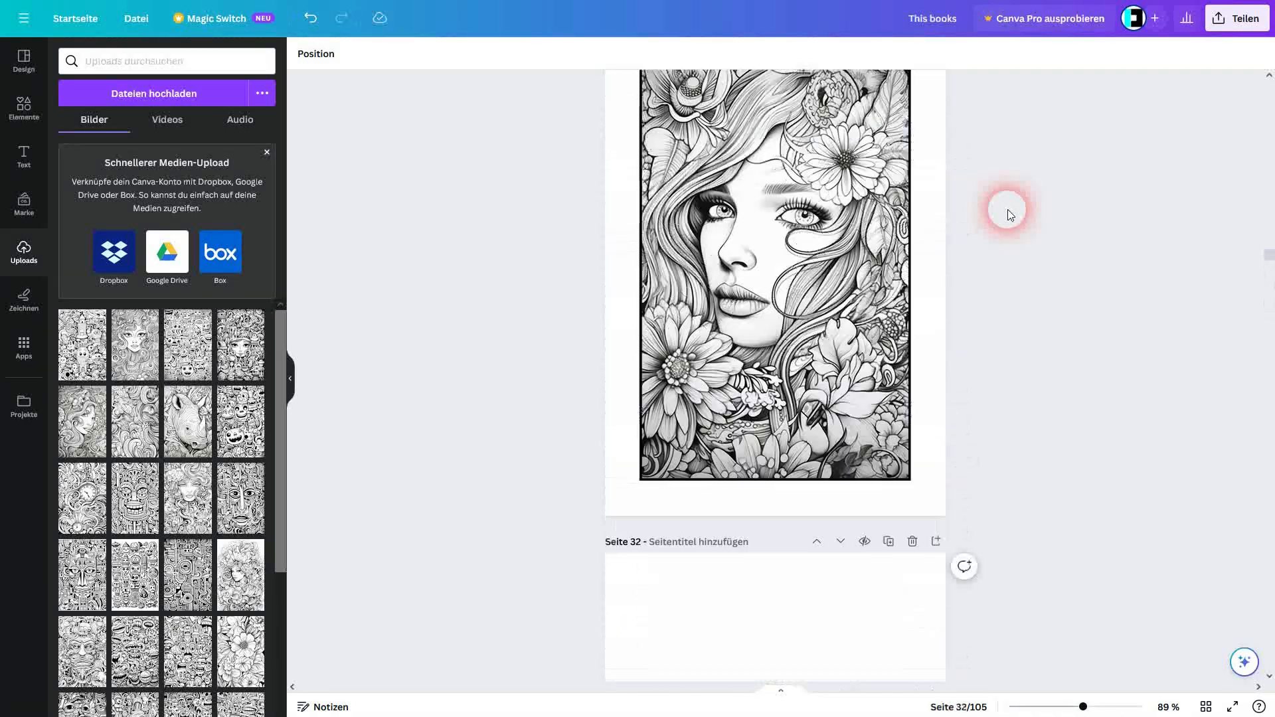
{"action": "scroll", "coordinate": [1006, 214], "scroll_direction": "up", "scroll_amount": 20}
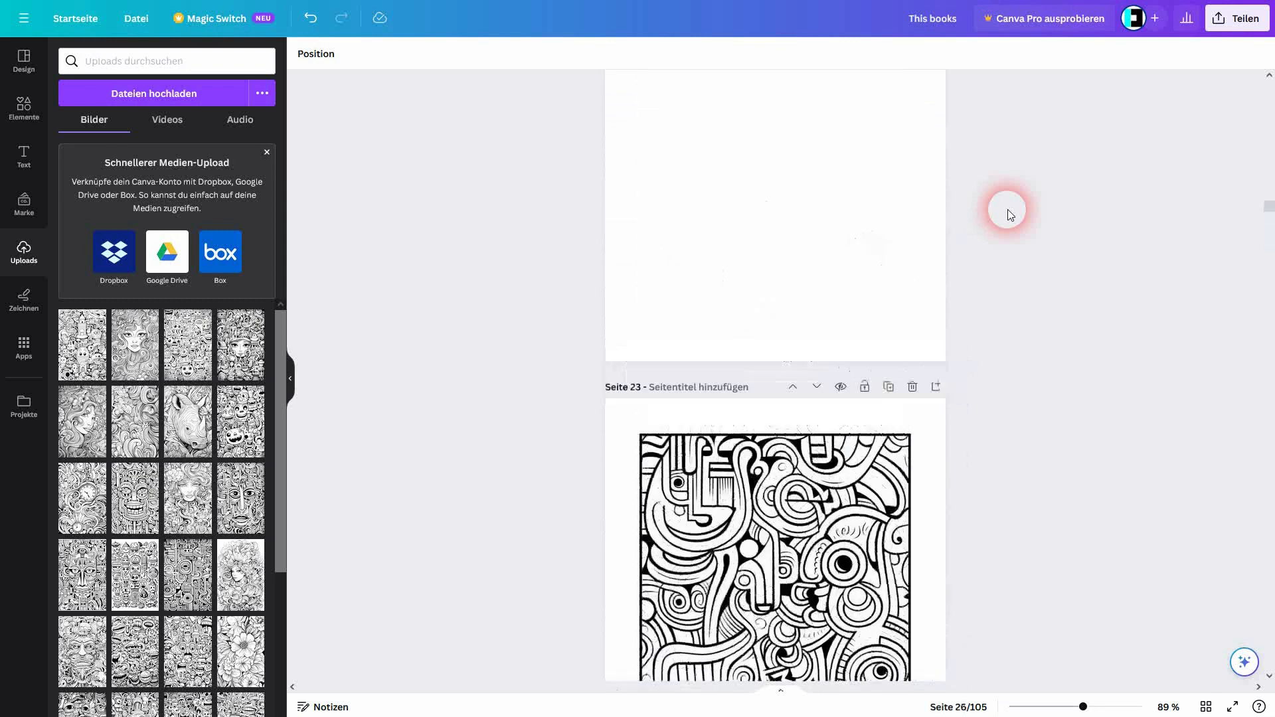
{"action": "scroll", "coordinate": [1006, 213], "scroll_direction": "up", "scroll_amount": 15}
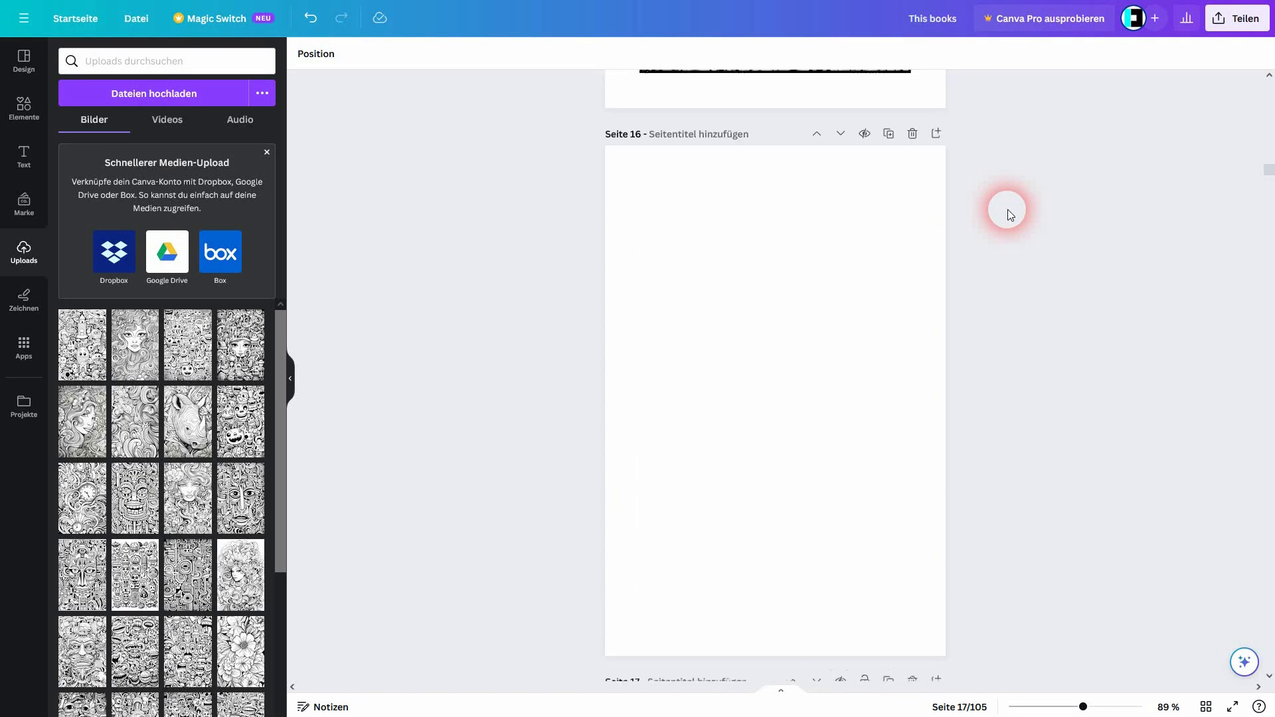
{"action": "scroll", "coordinate": [1007, 214], "scroll_direction": "up", "scroll_amount": 15}
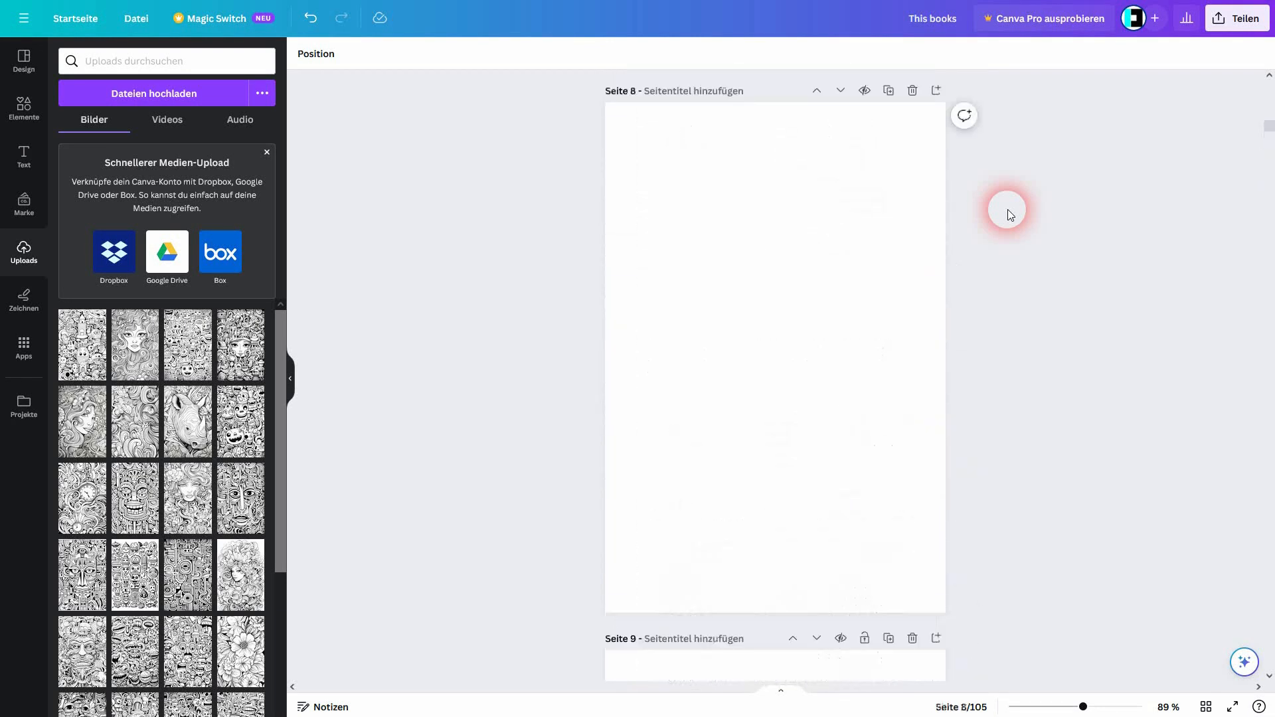
{"action": "scroll", "coordinate": [1007, 213], "scroll_direction": "up", "scroll_amount": 6}
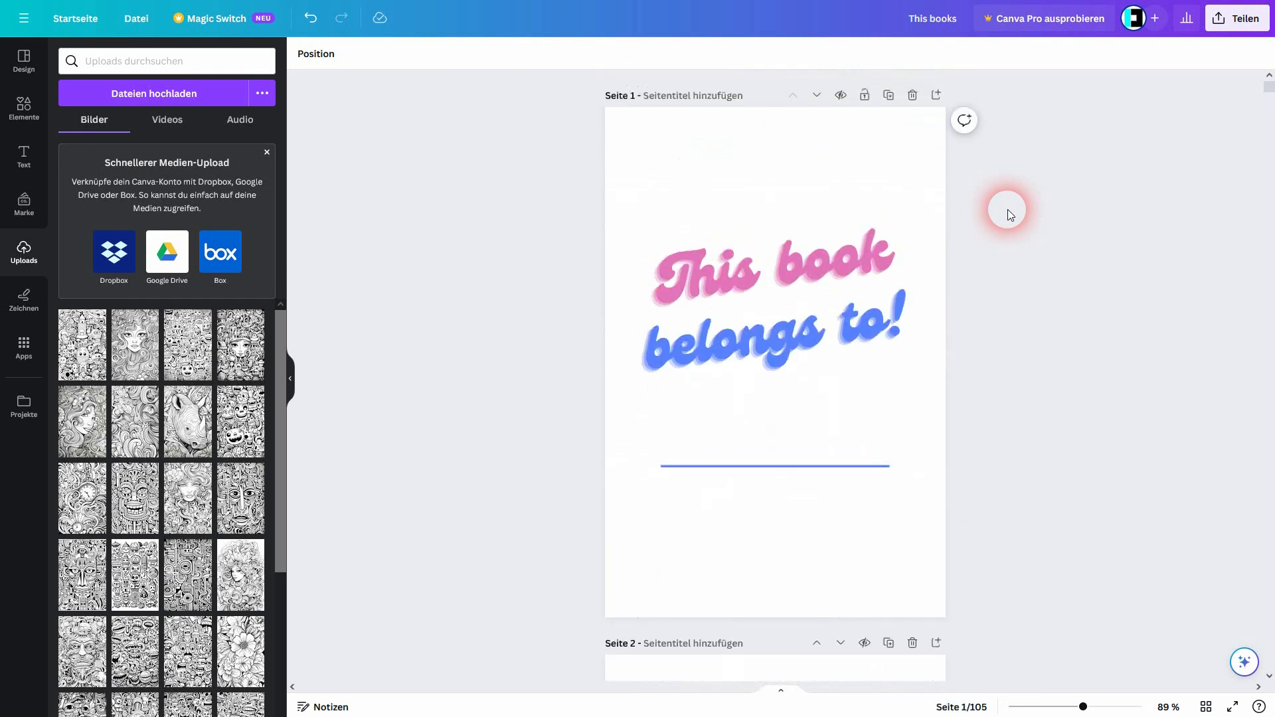
- Download all pages of the coloring book design in PDF format
{"action": "left_click", "coordinate": [1255, 21]}
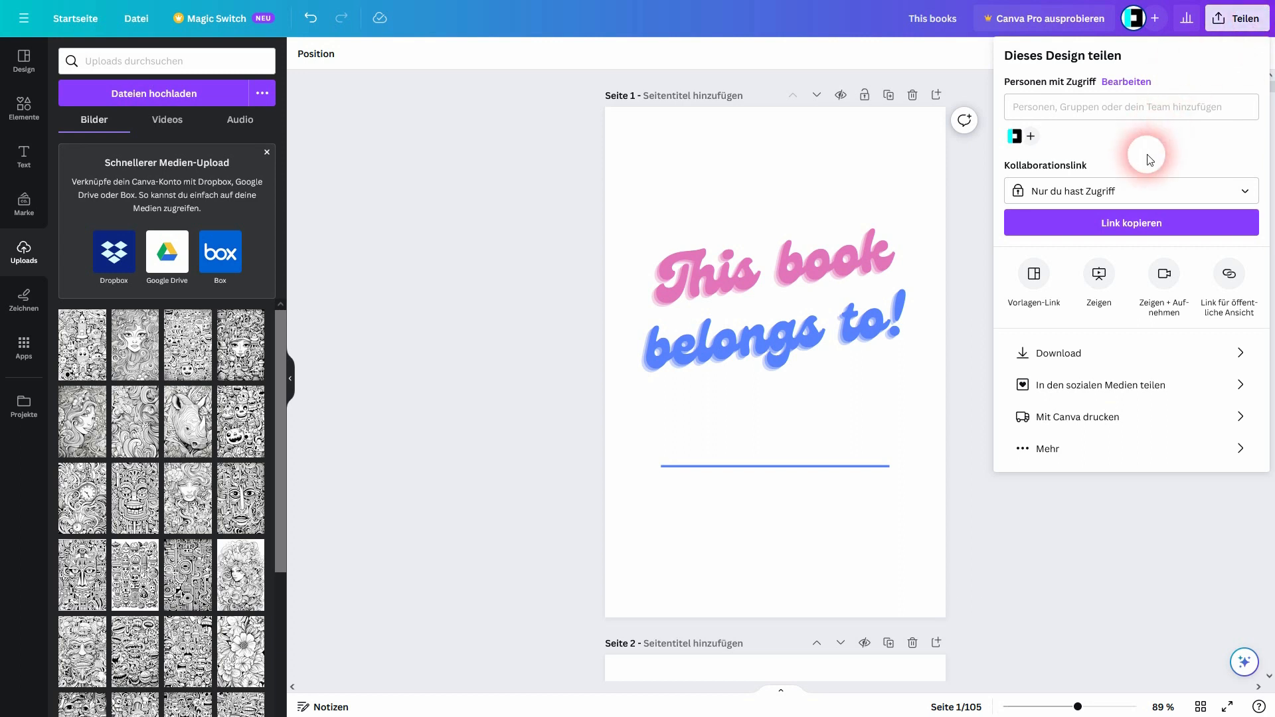
{"action": "left_click", "coordinate": [1065, 353]}
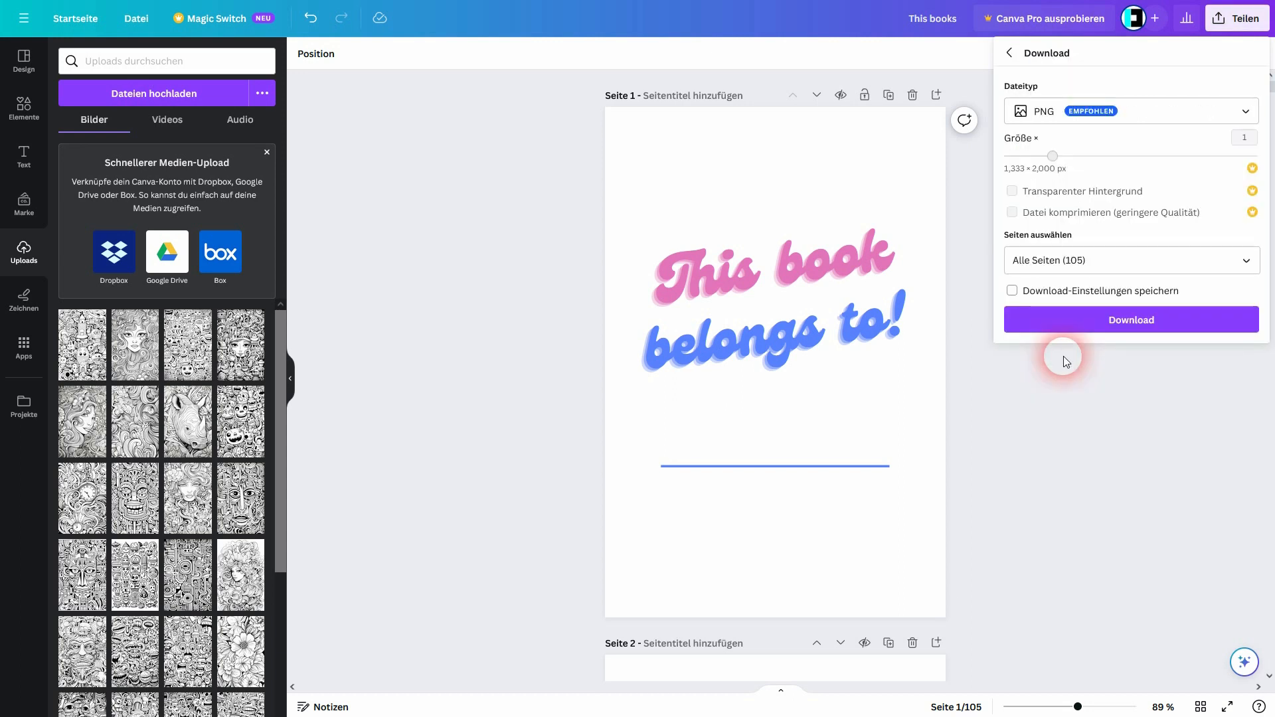
{"action": "left_click", "coordinate": [1246, 114]}
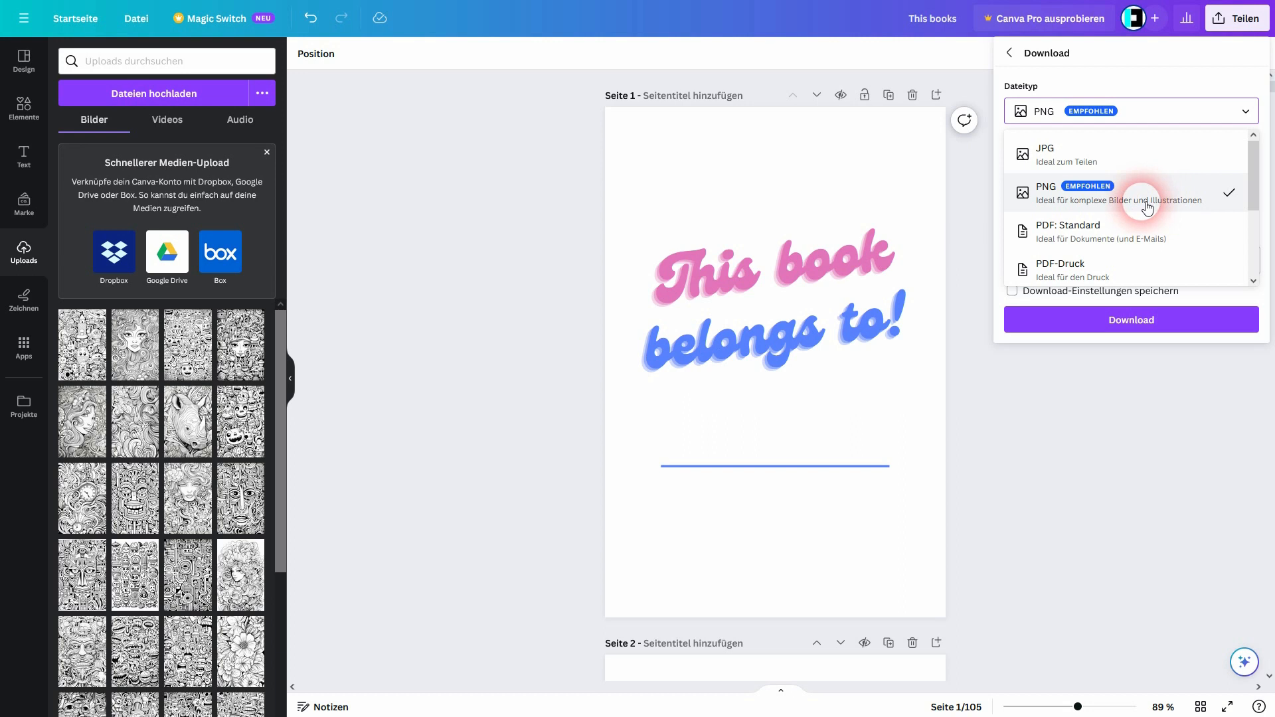
{"action": "left_click", "coordinate": [1096, 233]}
{"action": "left_click", "coordinate": [1122, 260]}
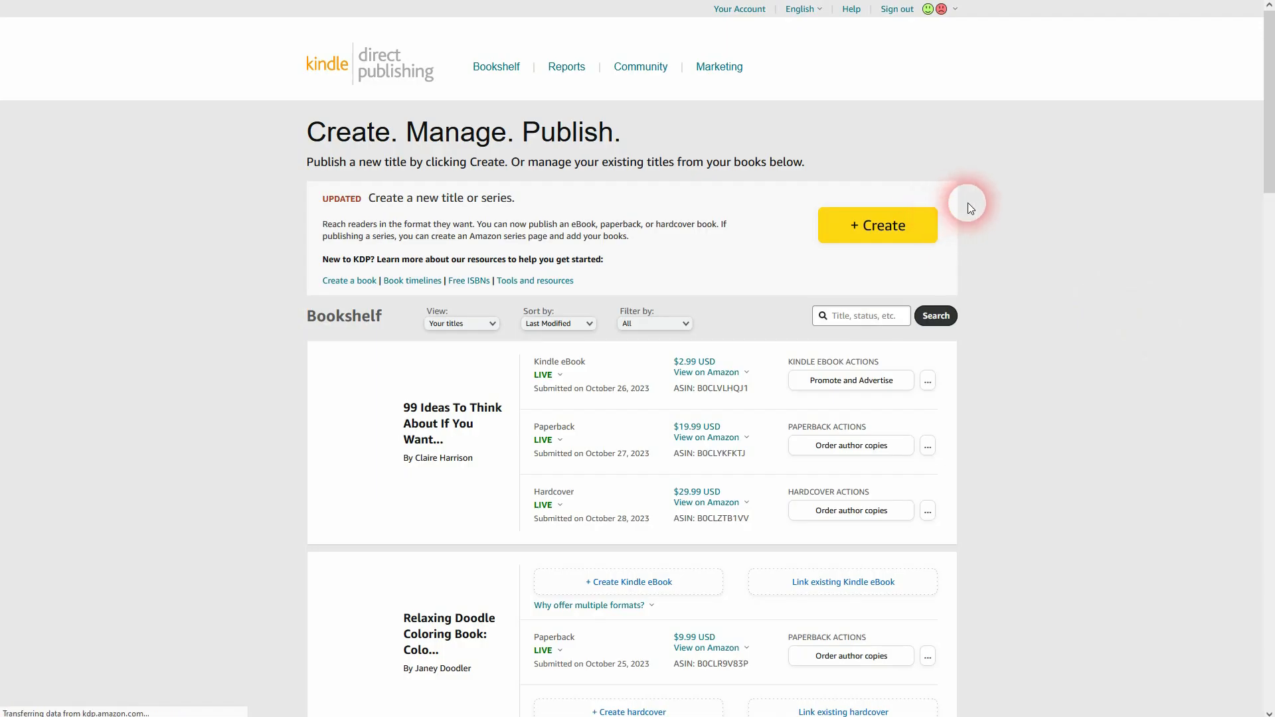
- Check the first pages of the exported PDF and locate the This books file in the Downloads folder
{"action": "left_click", "coordinate": [883, 237]}
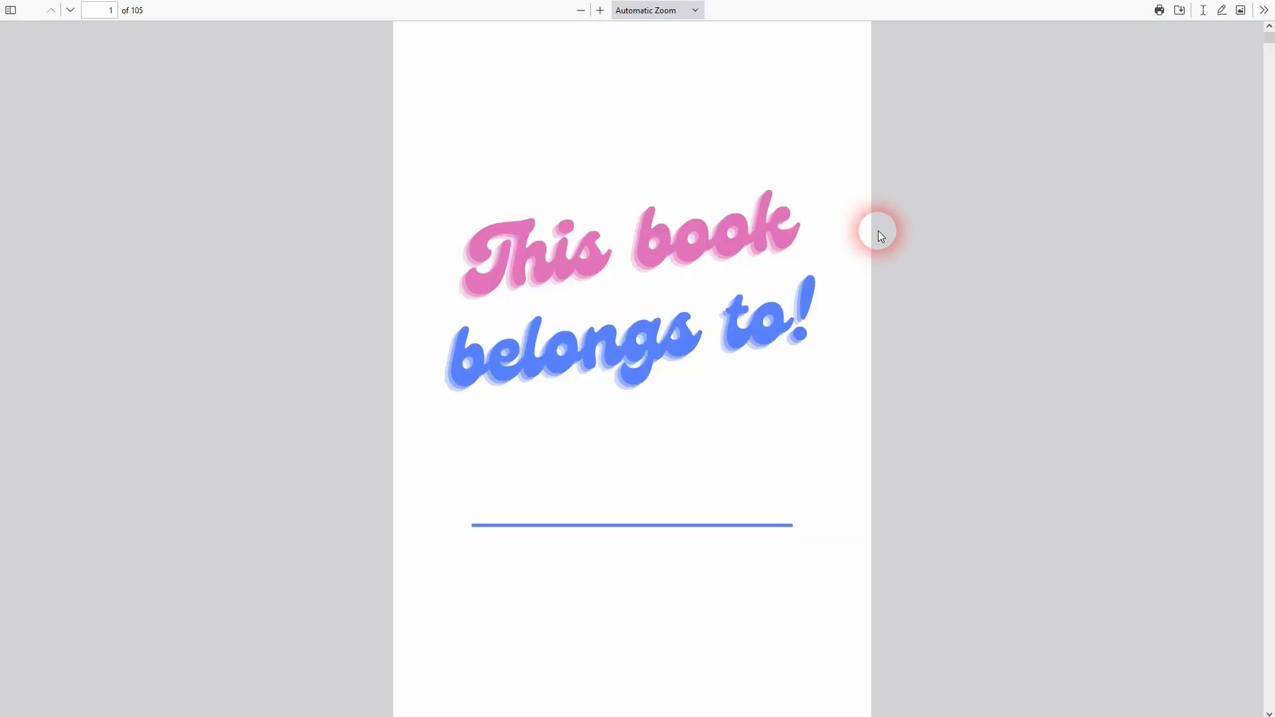
{"action": "scroll", "coordinate": [691, 213], "scroll_direction": "down", "scroll_amount": 10}
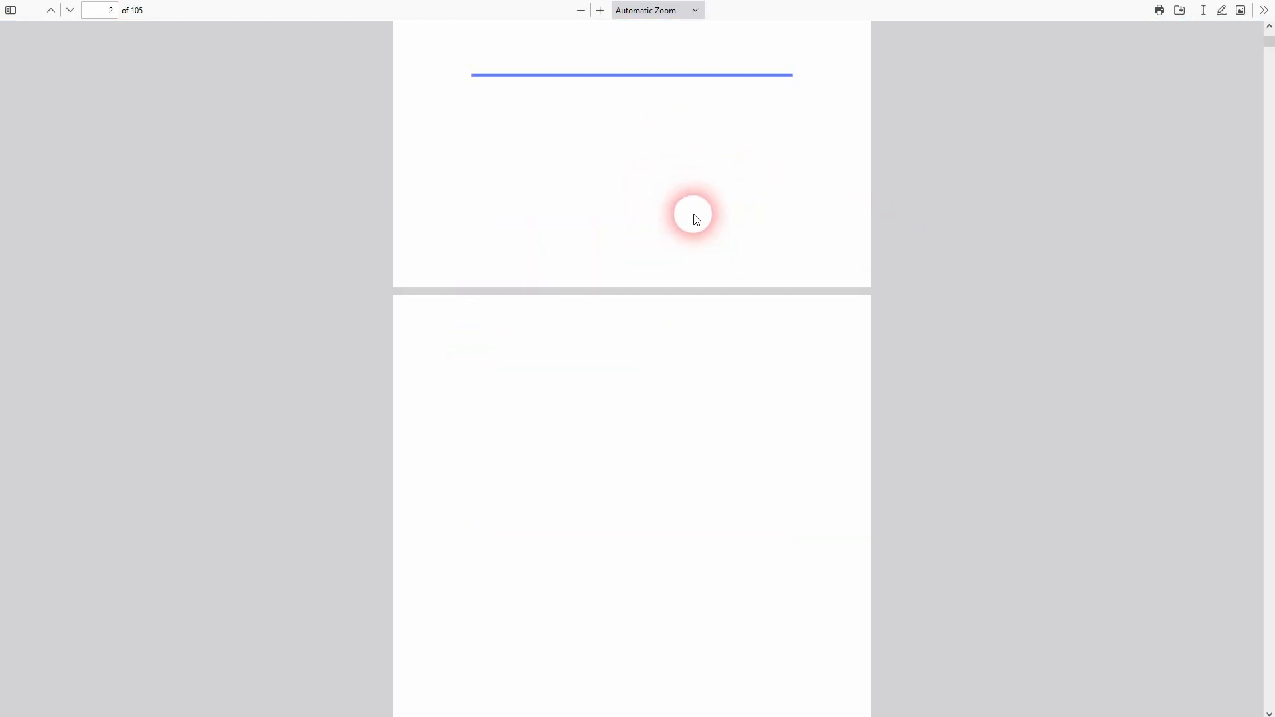
{"action": "scroll", "coordinate": [706, 218], "scroll_direction": "down", "scroll_amount": 8}
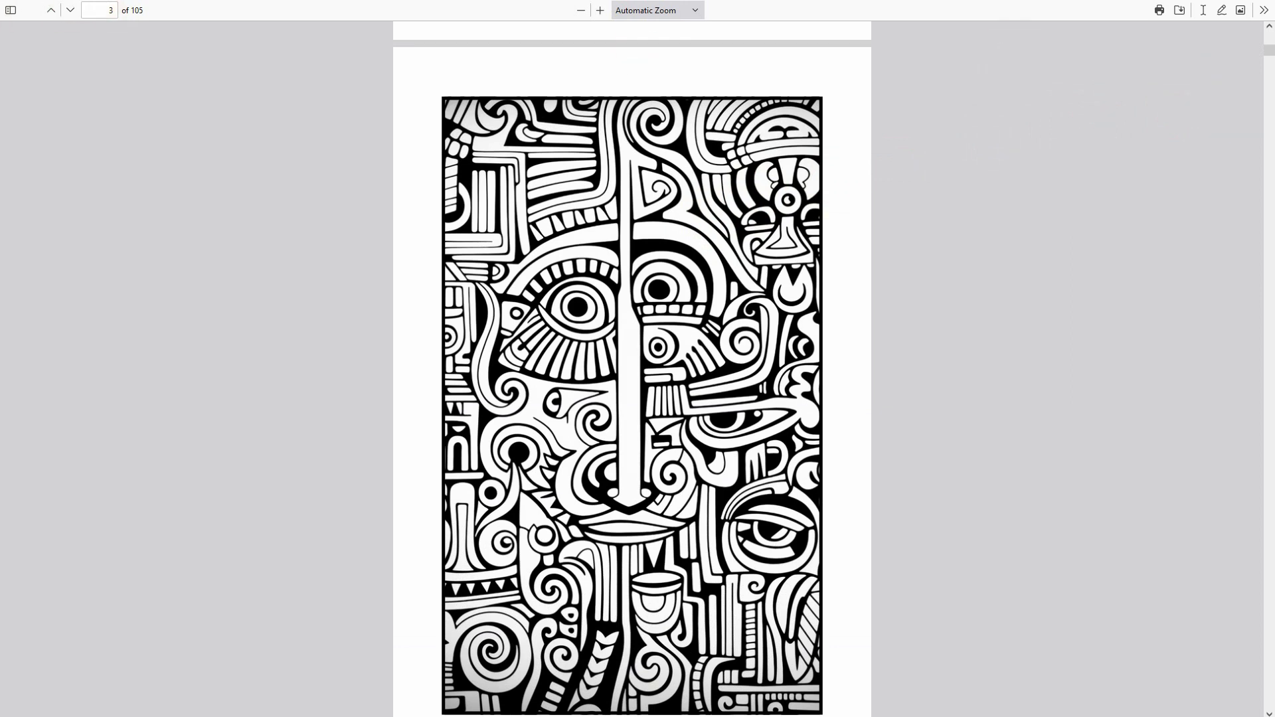
{"action": "left_click_drag", "start_coordinate": [73, 0], "coordinate": [356, 86]}
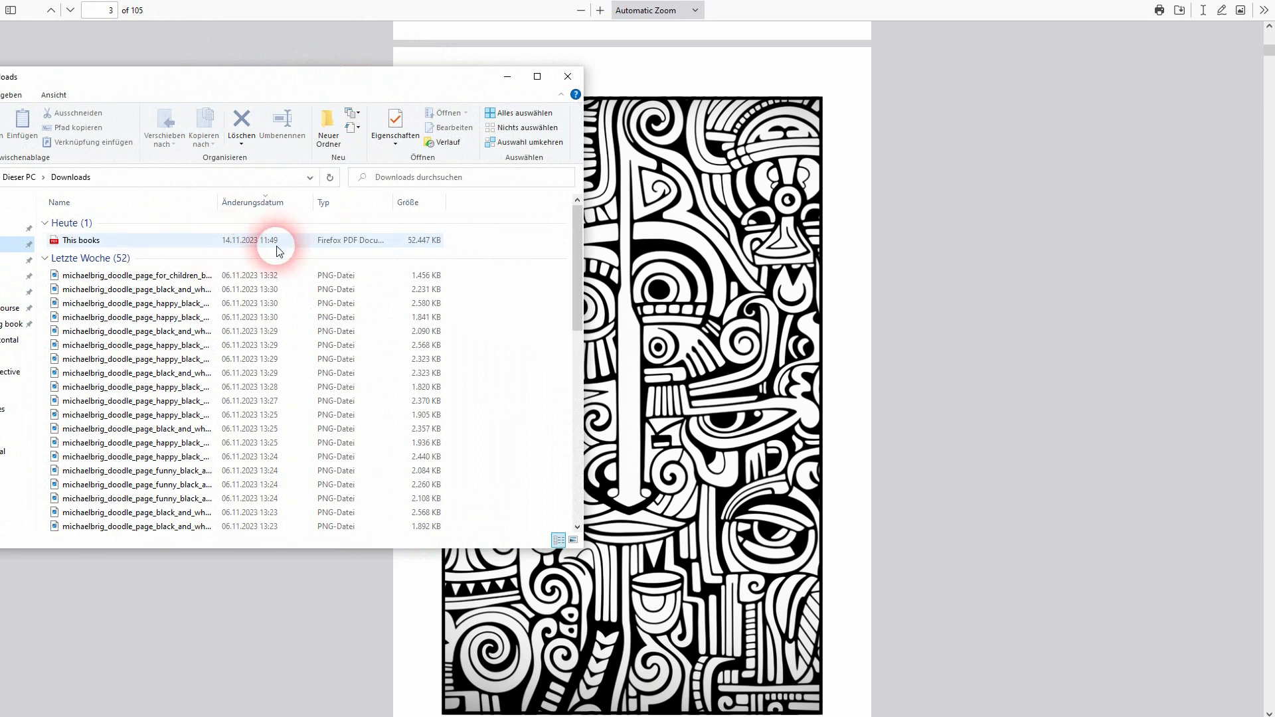
{"action": "left_click", "coordinate": [93, 245]}
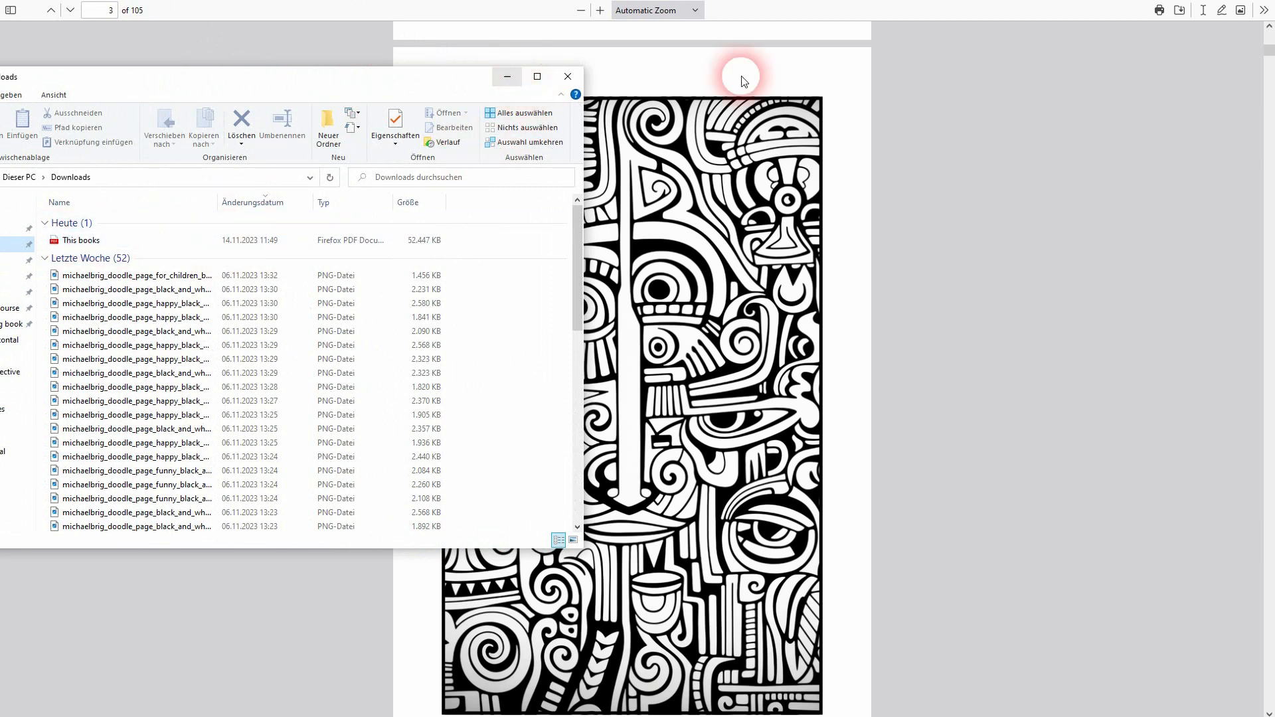
{"action": "left_click", "coordinate": [1050, 138]}
- Switch to Kindle Direct Publishing and start creating a new paperback title
{"action": "left_click", "coordinate": [565, 0]}
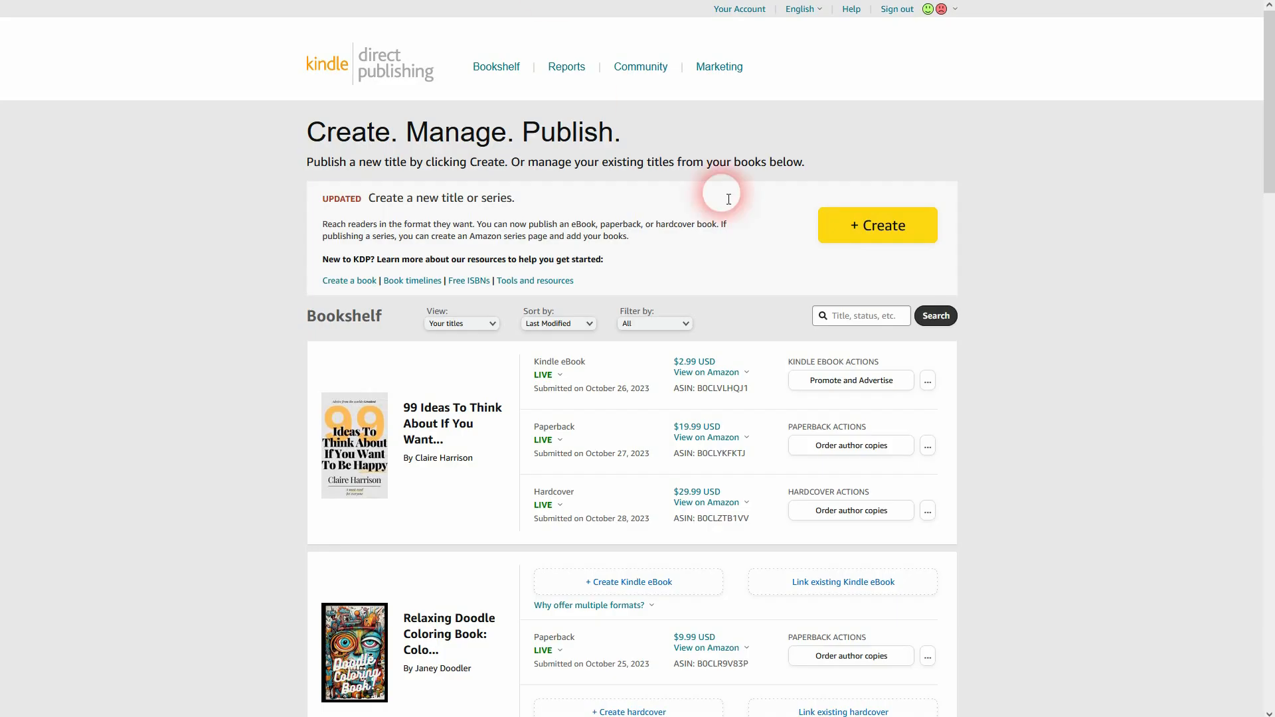
{"action": "left_click", "coordinate": [885, 244]}
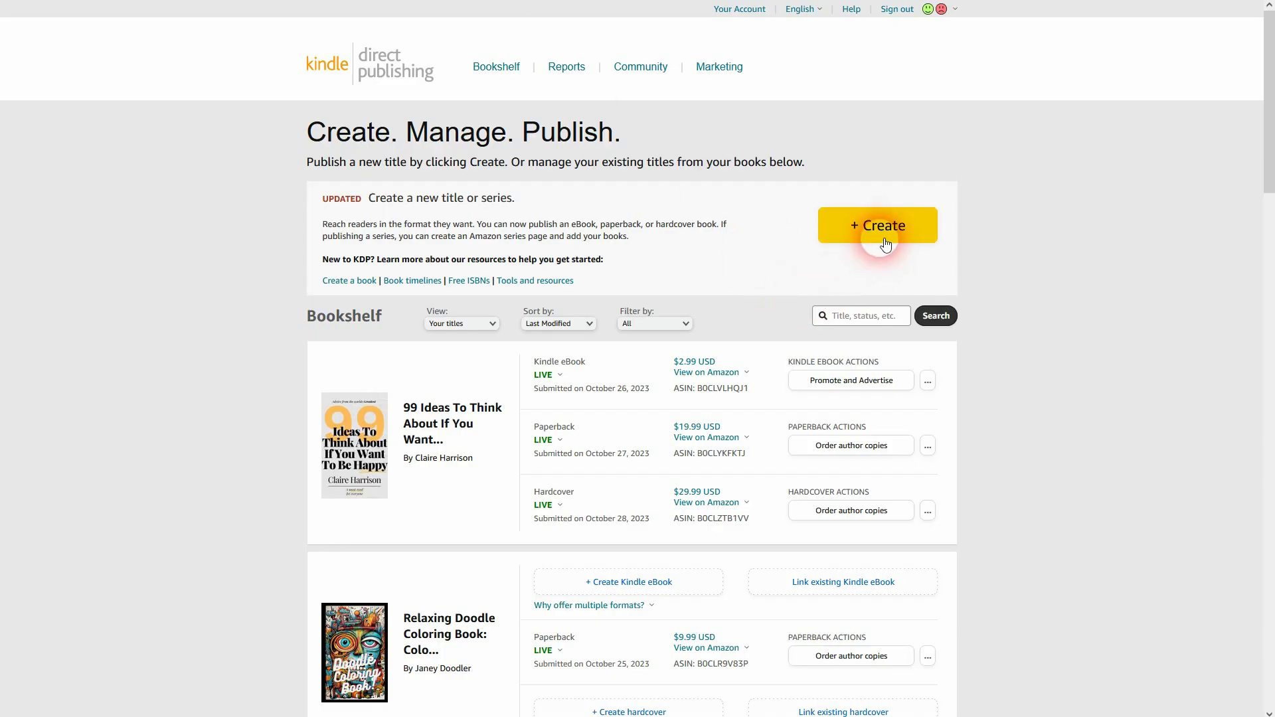
{"action": "left_click", "coordinate": [911, 227]}
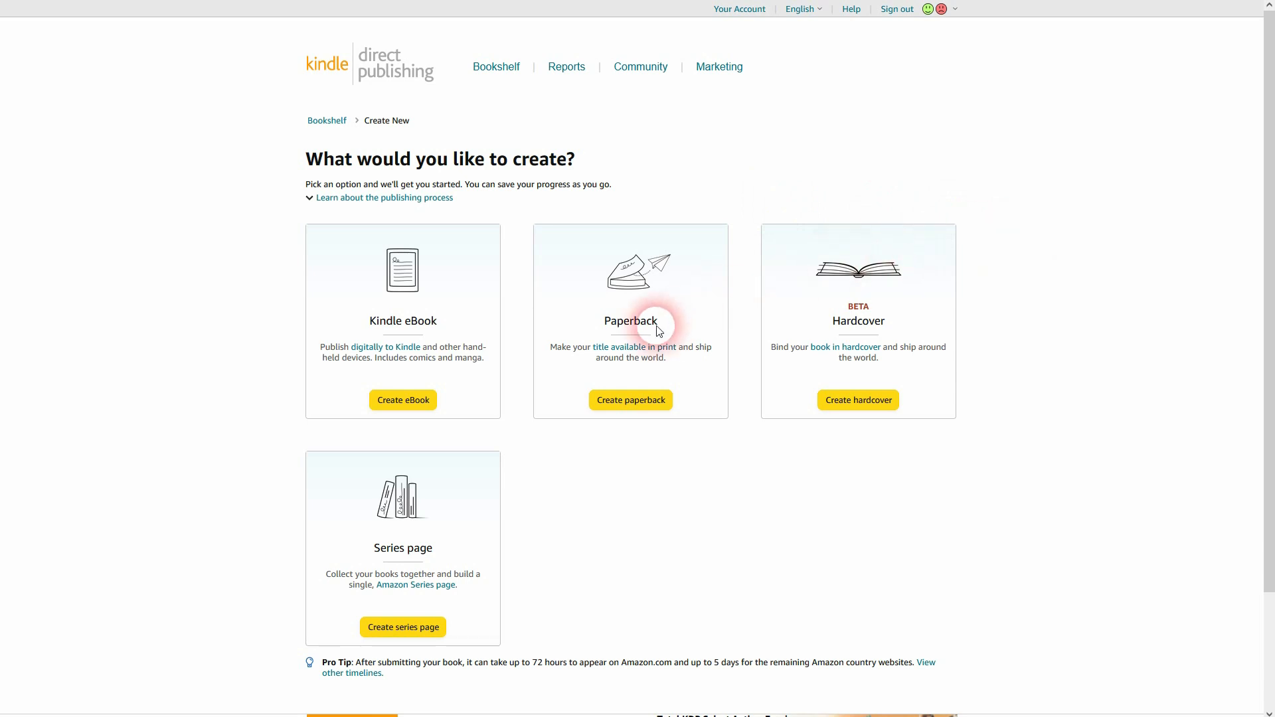
{"action": "left_click", "coordinate": [646, 409]}
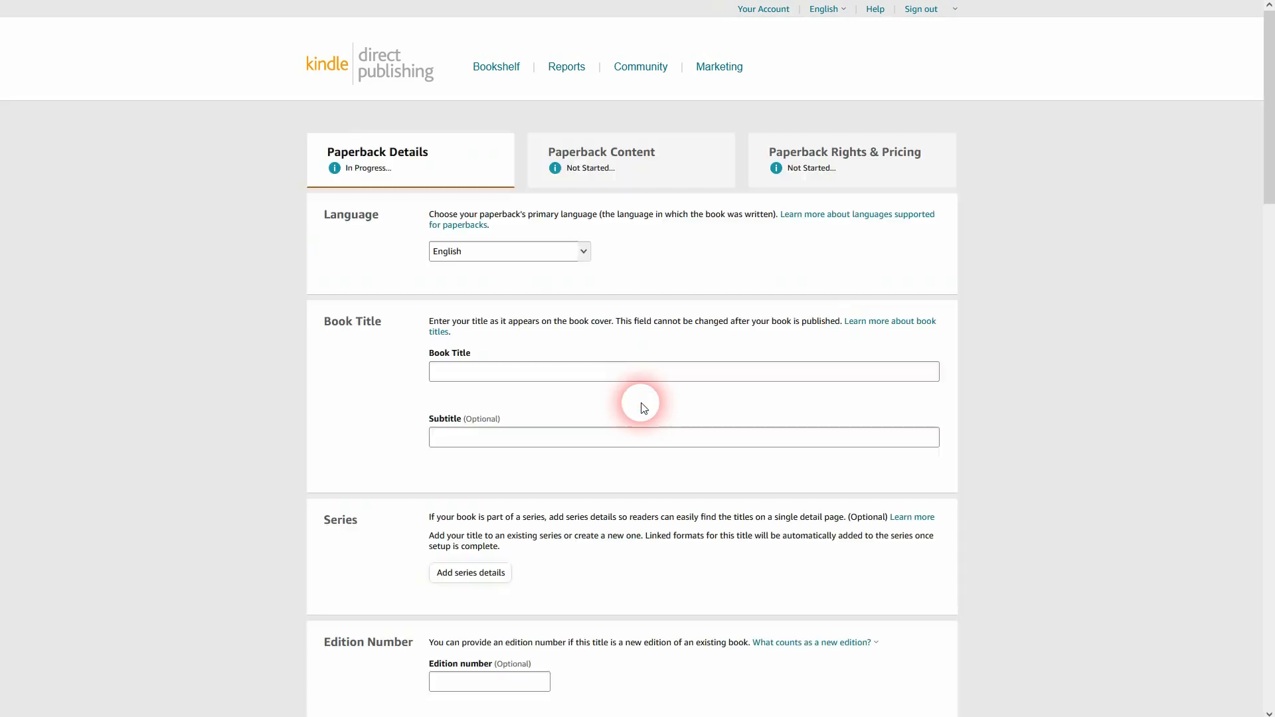
- Set the paperback's language to English and enter the book title Fun Doodle Coloring Book
{"action": "left_click", "coordinate": [583, 253]}
{"action": "left_click", "coordinate": [677, 245]}
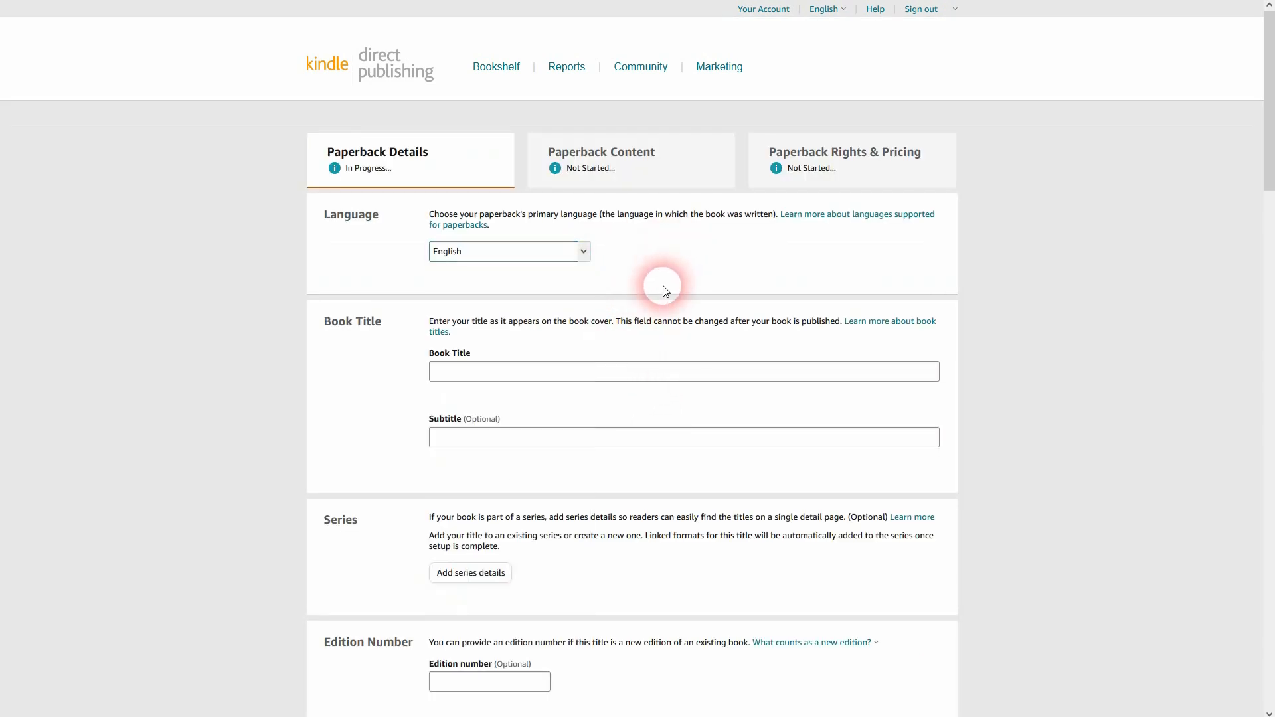
{"action": "left_click", "coordinate": [526, 372]}
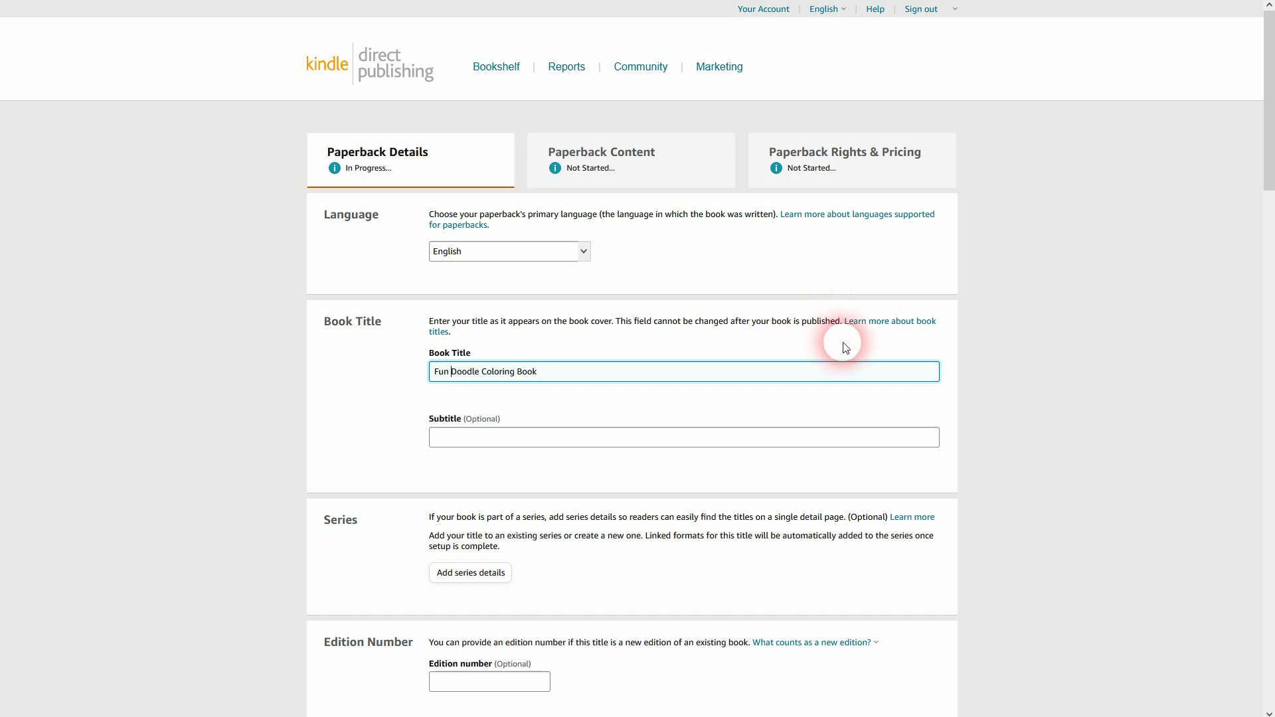
- Enter the pen name's first and last name for the primary author, leaving subtitle, series and edition number empty
{"action": "scroll", "coordinate": [1013, 296], "scroll_direction": "down", "scroll_amount": 5}
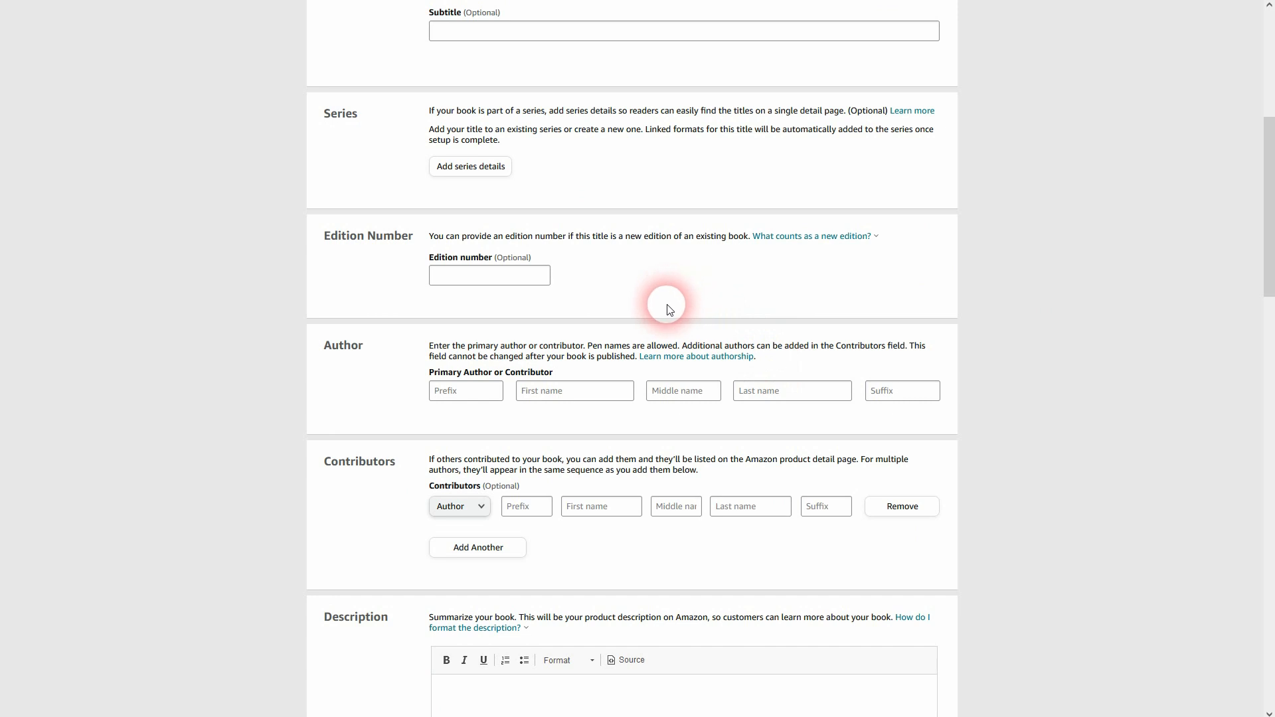
{"action": "scroll", "coordinate": [668, 309], "scroll_direction": "down", "scroll_amount": 1}
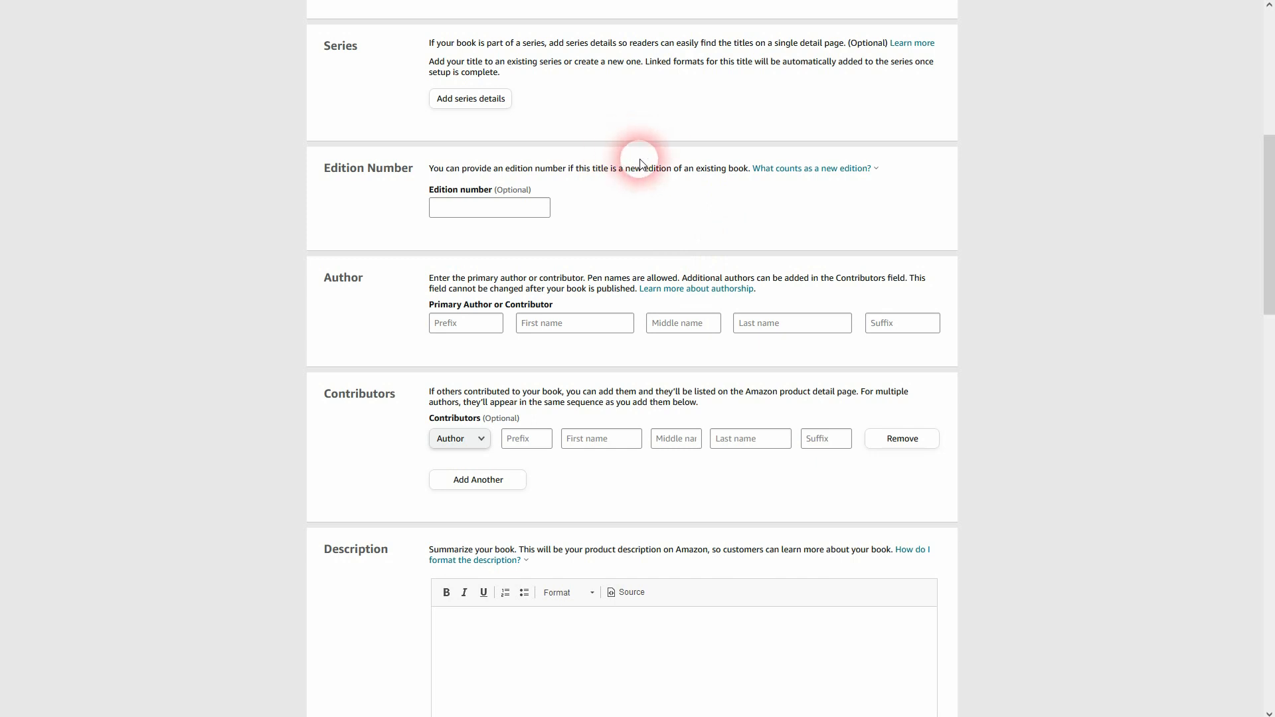
{"action": "left_click", "coordinate": [557, 322]}
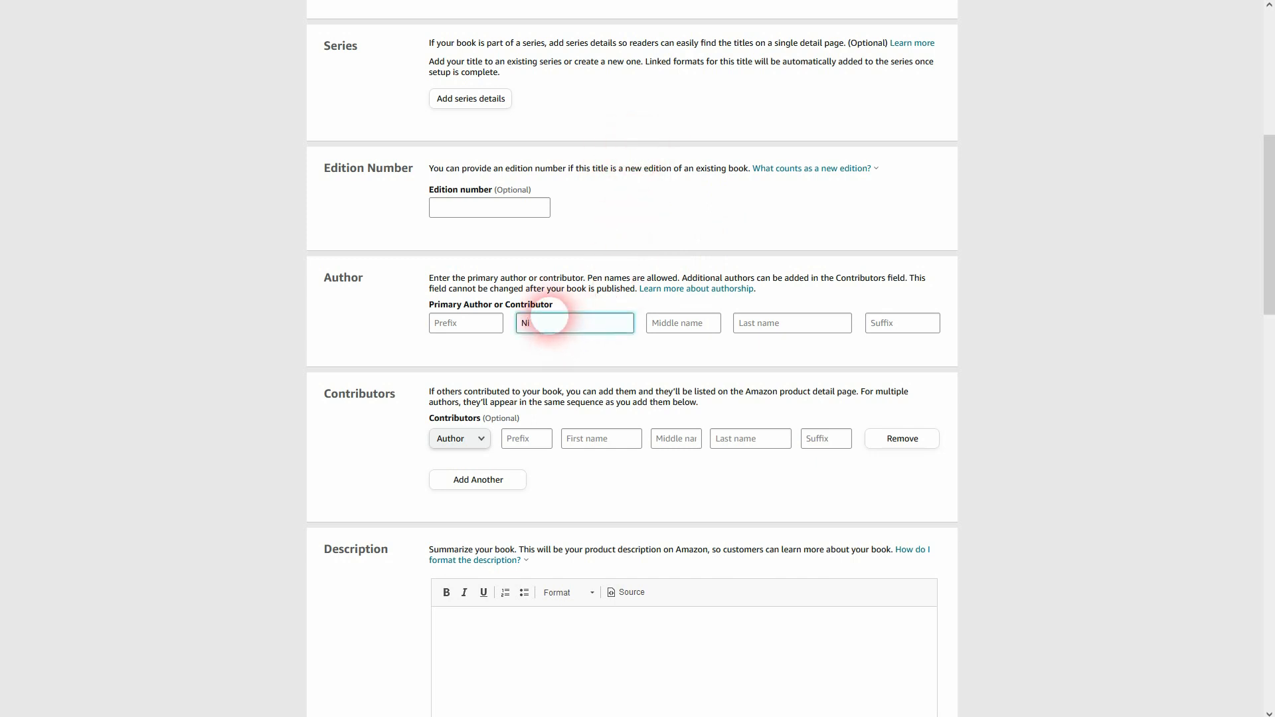
{"action": "key", "text": "Tab"}
{"action": "key", "text": "Tab"}
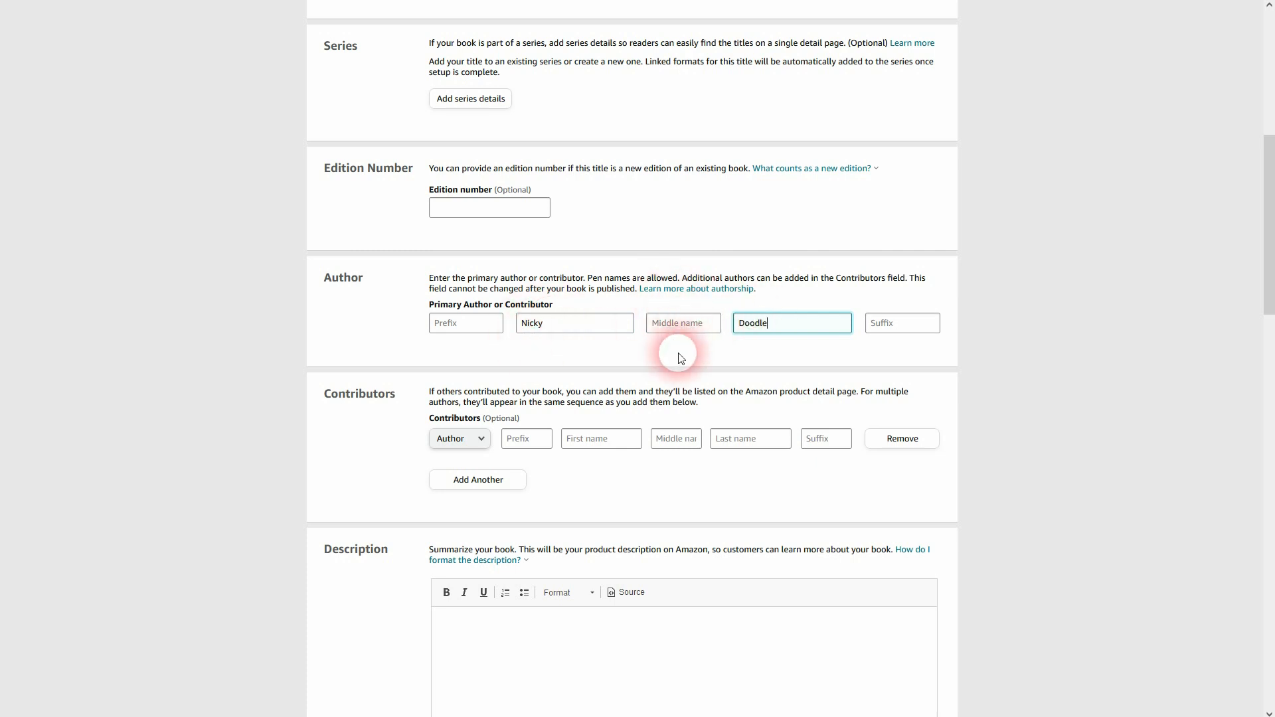
- Declare ownership of the copyright and publishing rights, and answer No to sexually explicit images or title
{"action": "scroll", "coordinate": [680, 359], "scroll_direction": "down", "scroll_amount": 3}
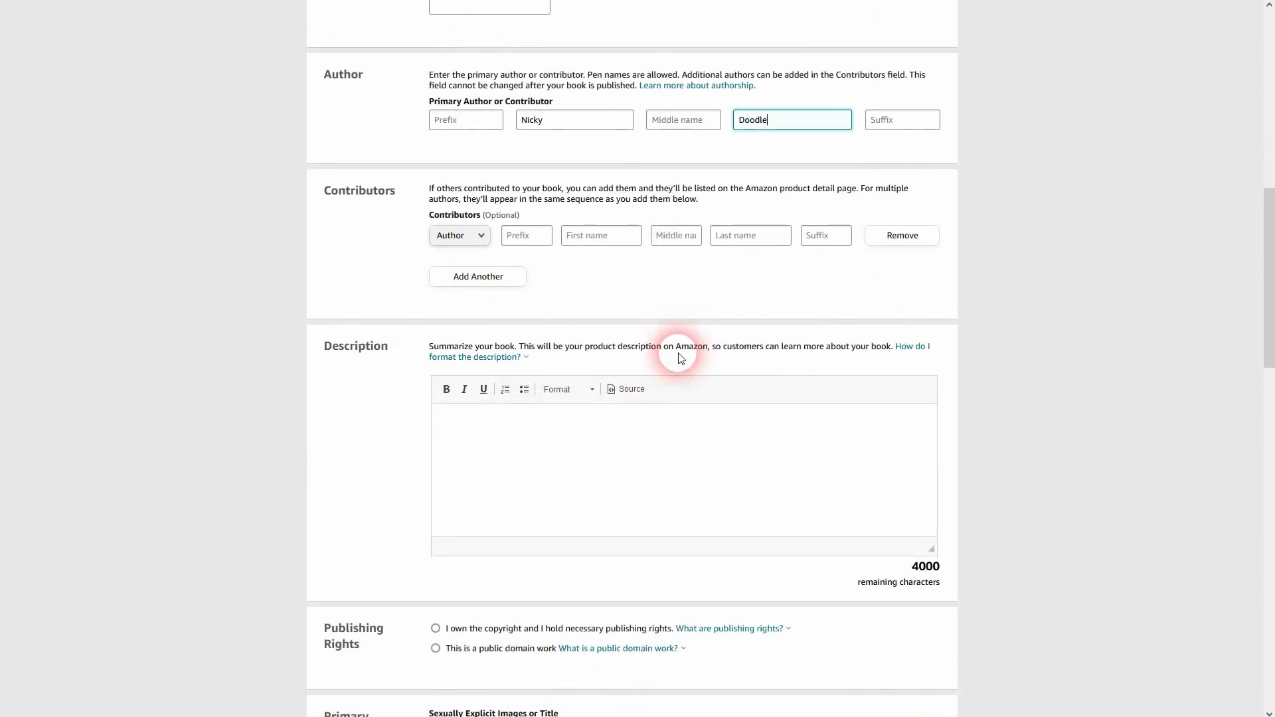
{"action": "scroll", "coordinate": [634, 273], "scroll_direction": "down", "scroll_amount": 1}
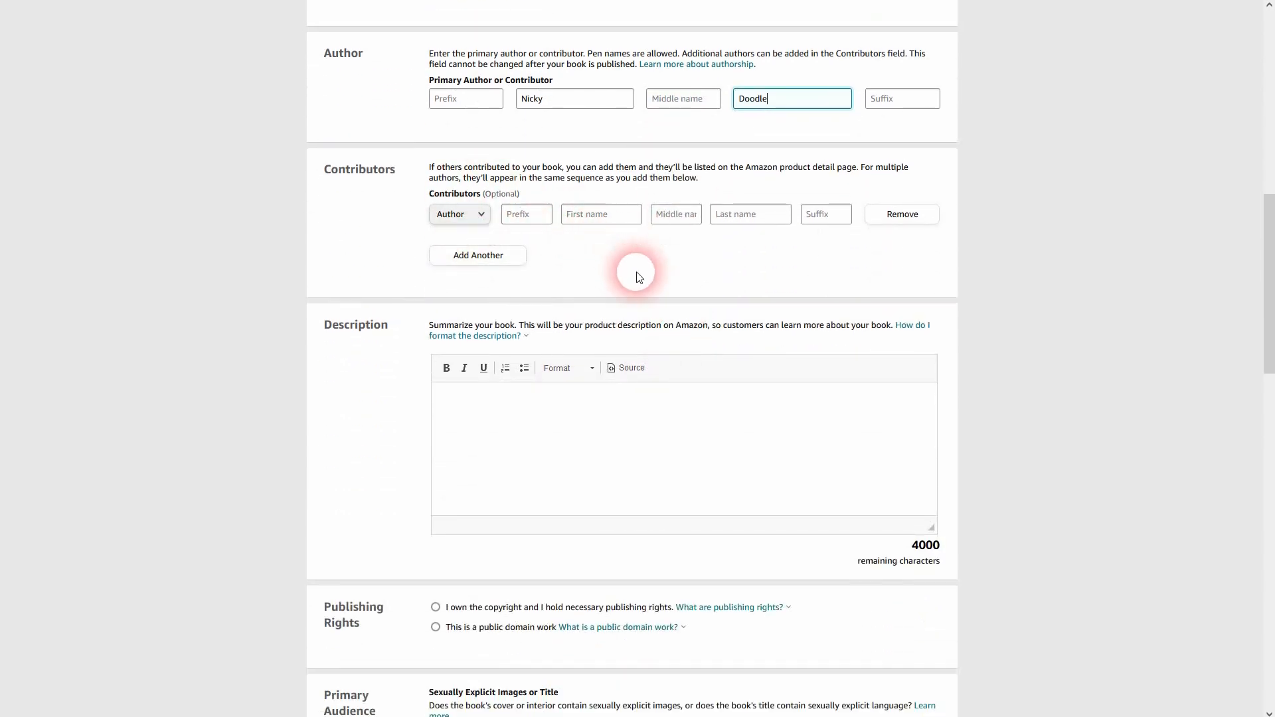
{"action": "scroll", "coordinate": [636, 277], "scroll_direction": "down", "scroll_amount": 3}
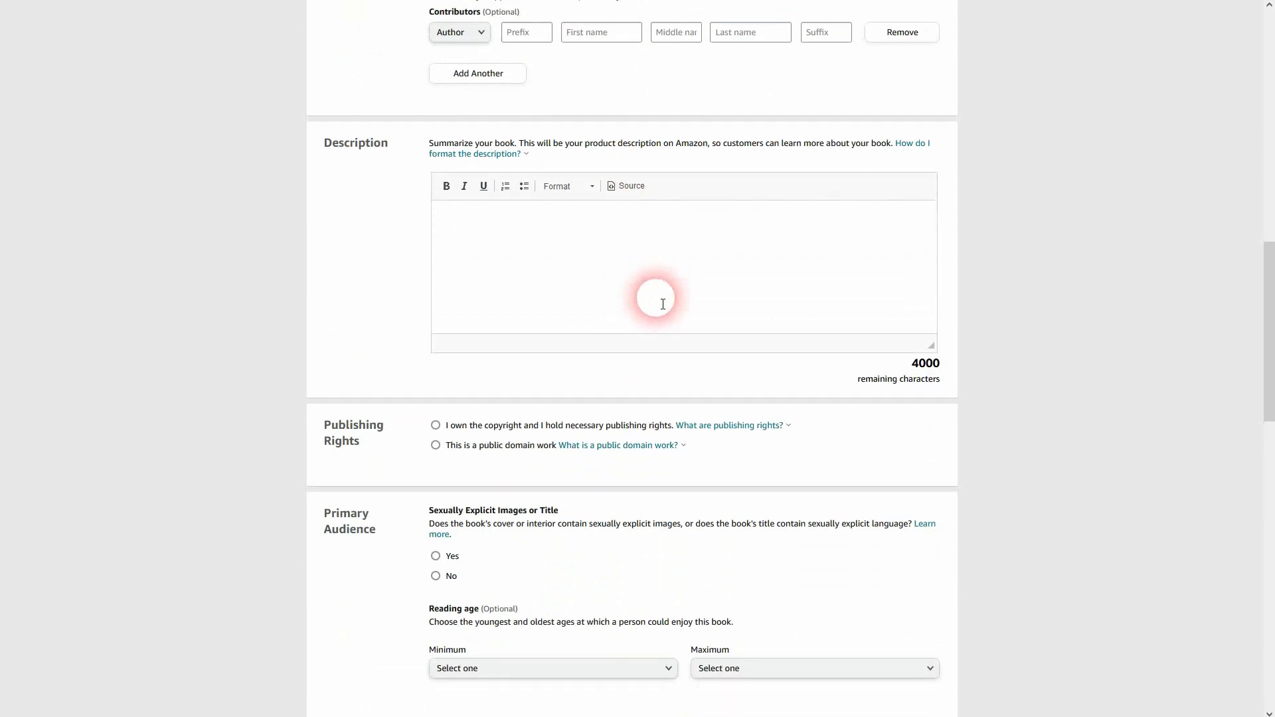
{"action": "left_click", "coordinate": [436, 425]}
{"action": "scroll", "coordinate": [558, 427], "scroll_direction": "down", "scroll_amount": 3}
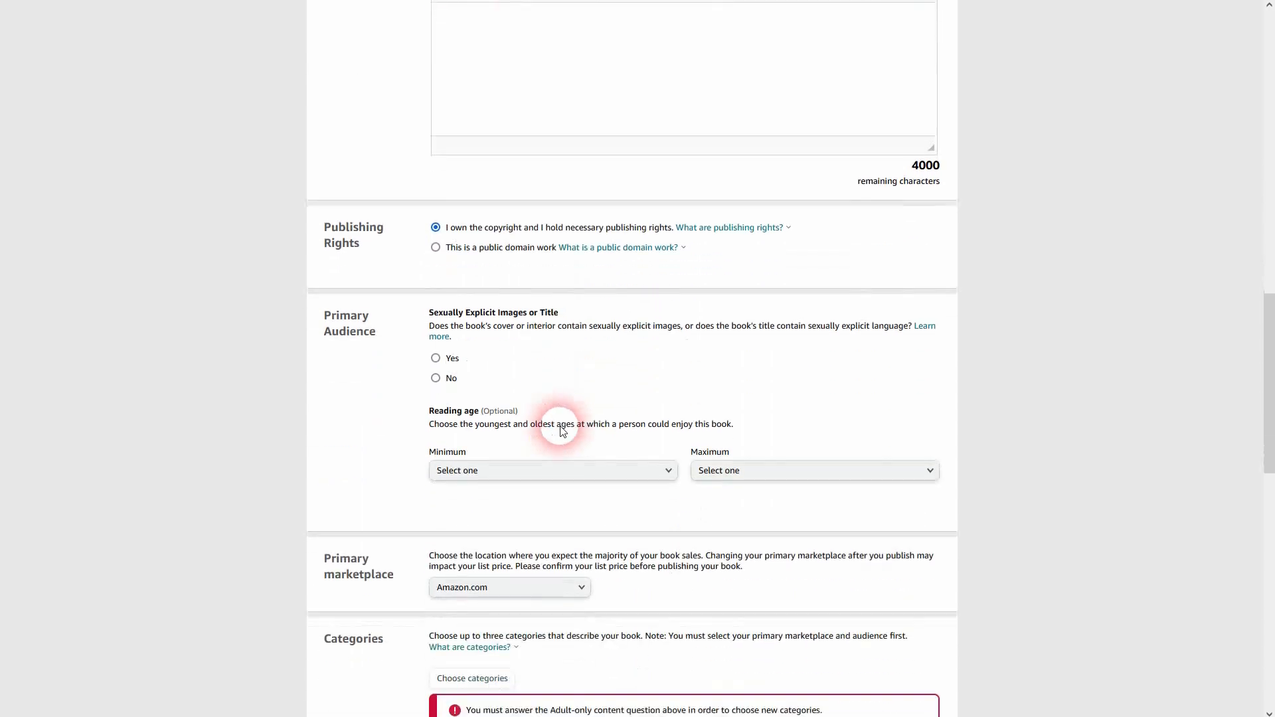
{"action": "left_click", "coordinate": [439, 373]}
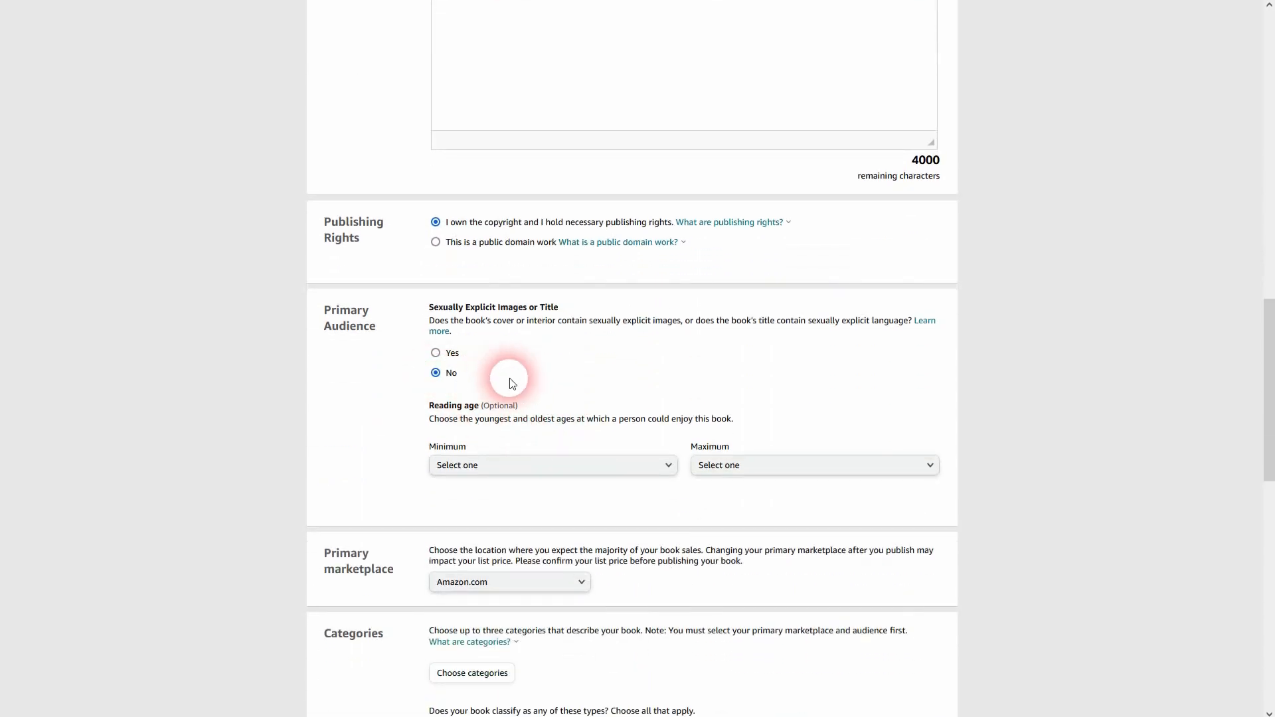
- Choose Self-Help as the book's first category and place it under Stress Management
{"action": "scroll", "coordinate": [681, 415], "scroll_direction": "down", "scroll_amount": 3}
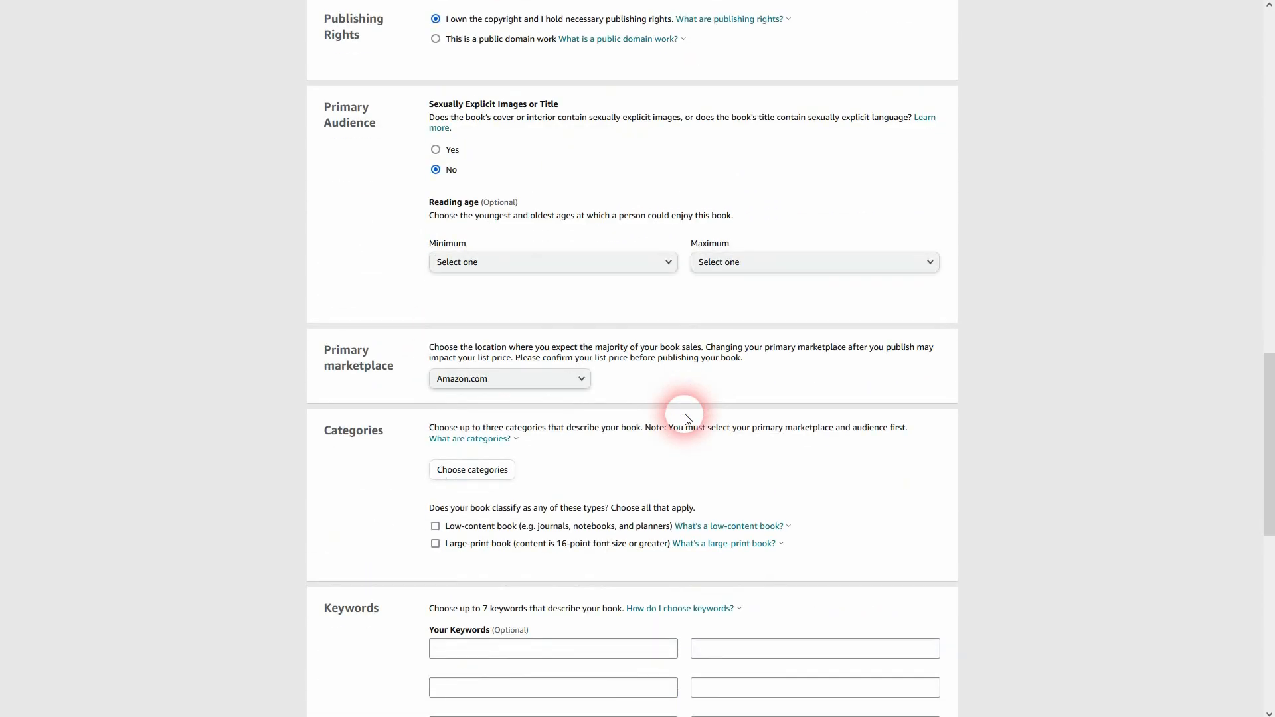
{"action": "scroll", "coordinate": [685, 418], "scroll_direction": "down", "scroll_amount": 5}
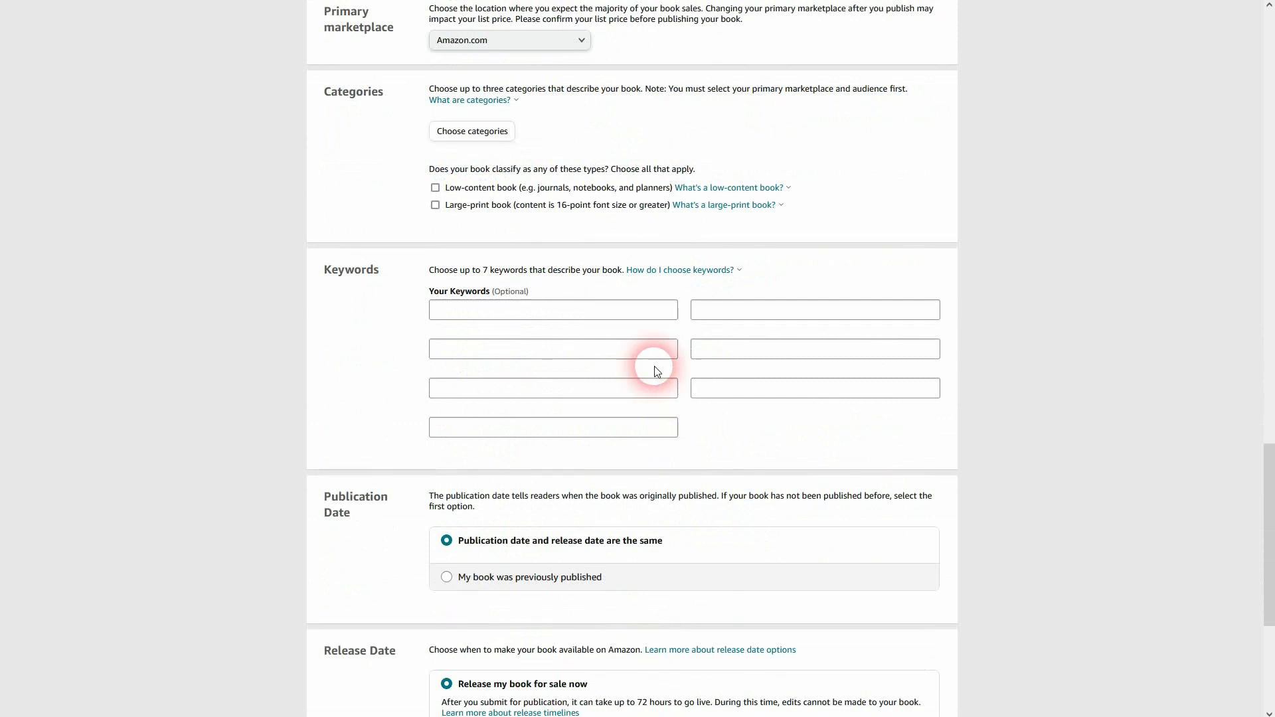
{"action": "left_click", "coordinate": [492, 135]}
{"action": "left_click", "coordinate": [554, 357]}
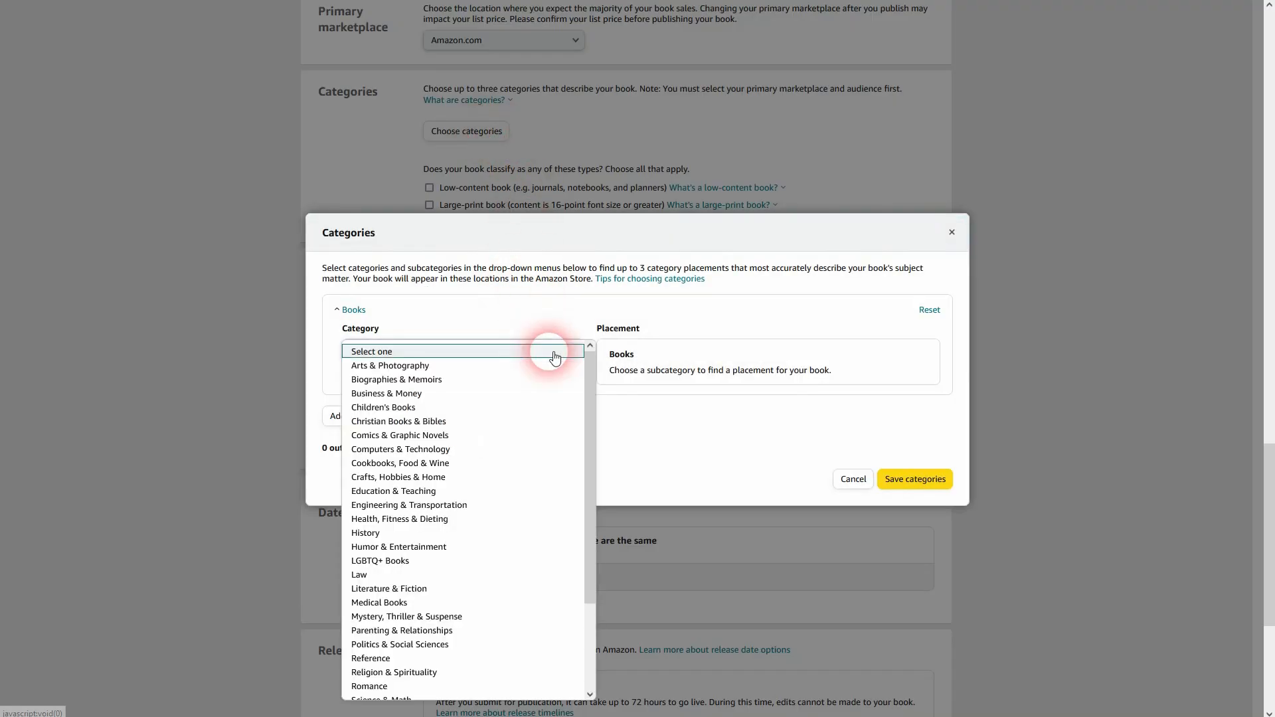
{"action": "scroll", "coordinate": [518, 478], "scroll_direction": "down", "scroll_amount": 3}
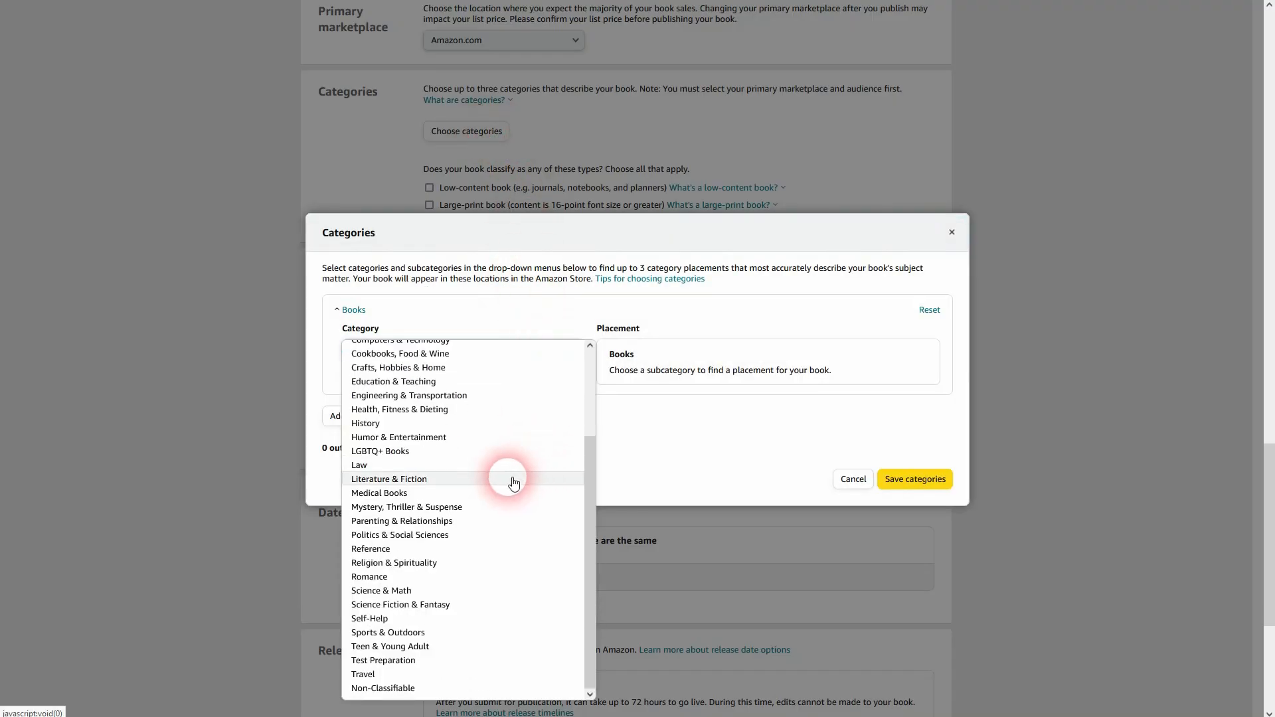
{"action": "left_click", "coordinate": [428, 619]}
{"action": "left_click", "coordinate": [547, 393]}
{"action": "left_click", "coordinate": [546, 393]}
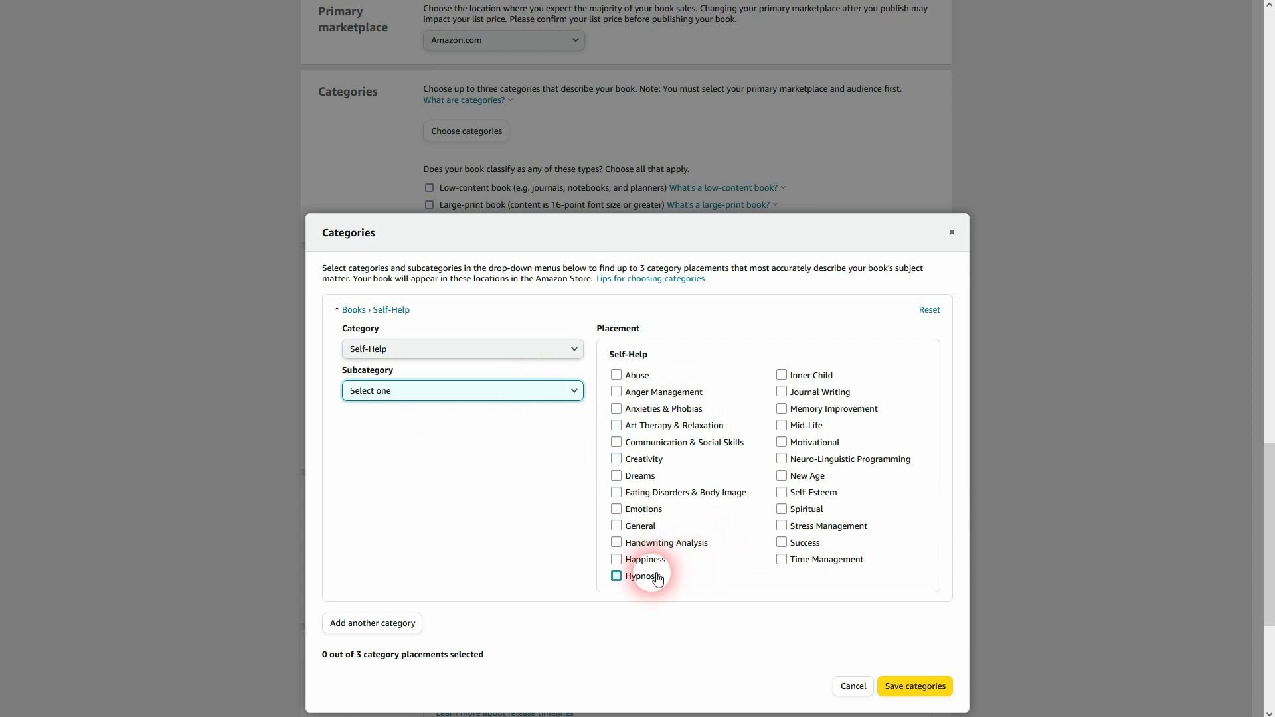
{"action": "left_click", "coordinate": [797, 525]}
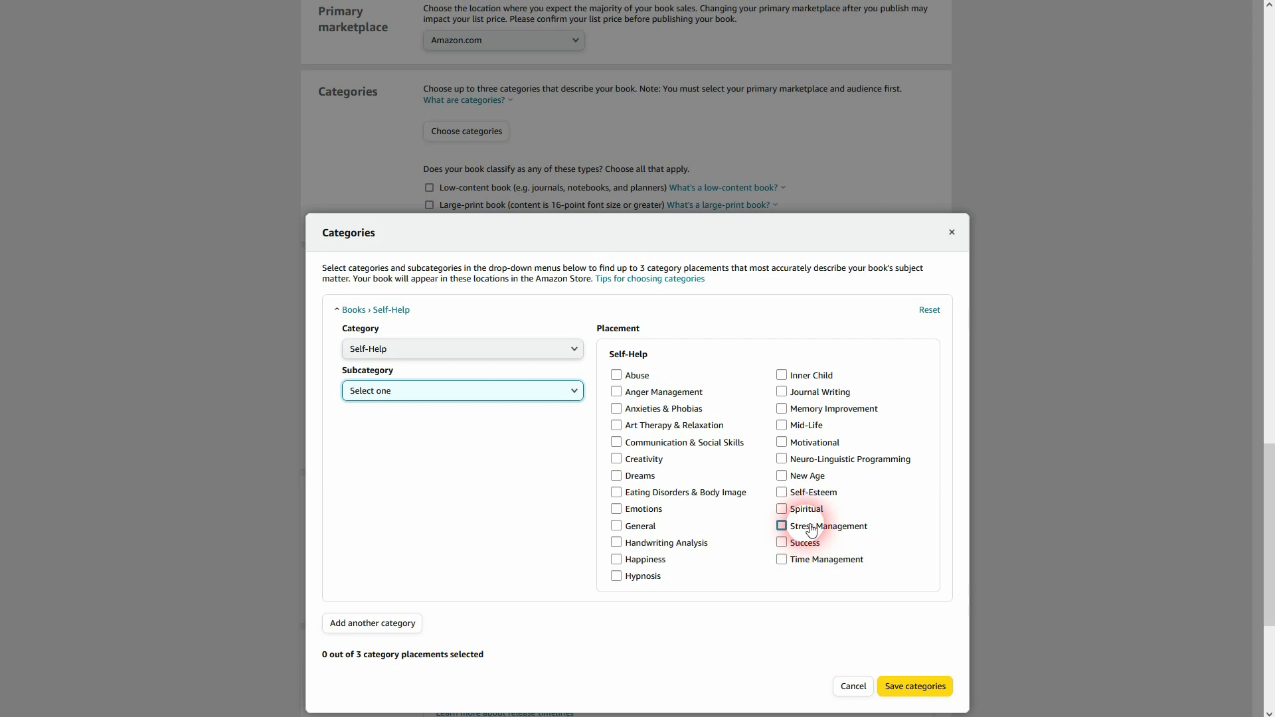
- Add a second category, Self-Help, with the placement Creativity
{"action": "left_click", "coordinate": [387, 622]}
{"action": "left_click", "coordinate": [521, 369]}
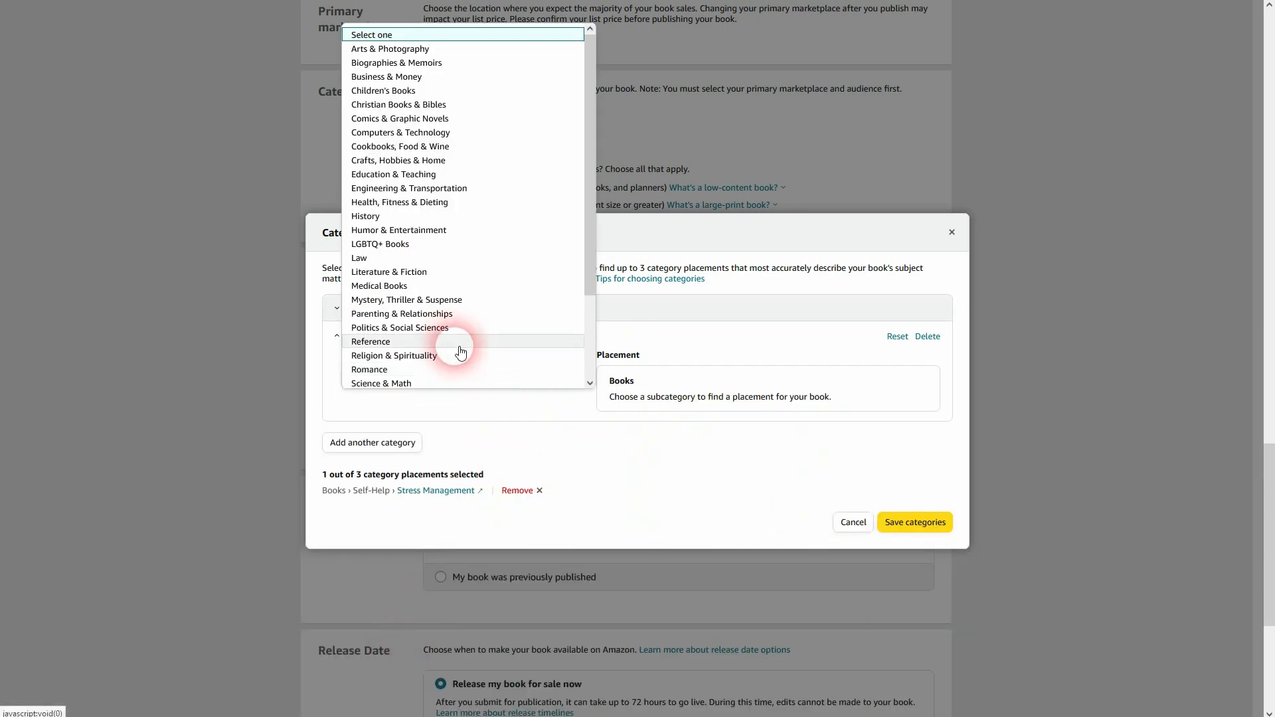
{"action": "scroll", "coordinate": [458, 345], "scroll_direction": "down", "scroll_amount": 2}
{"action": "left_click", "coordinate": [431, 307]}
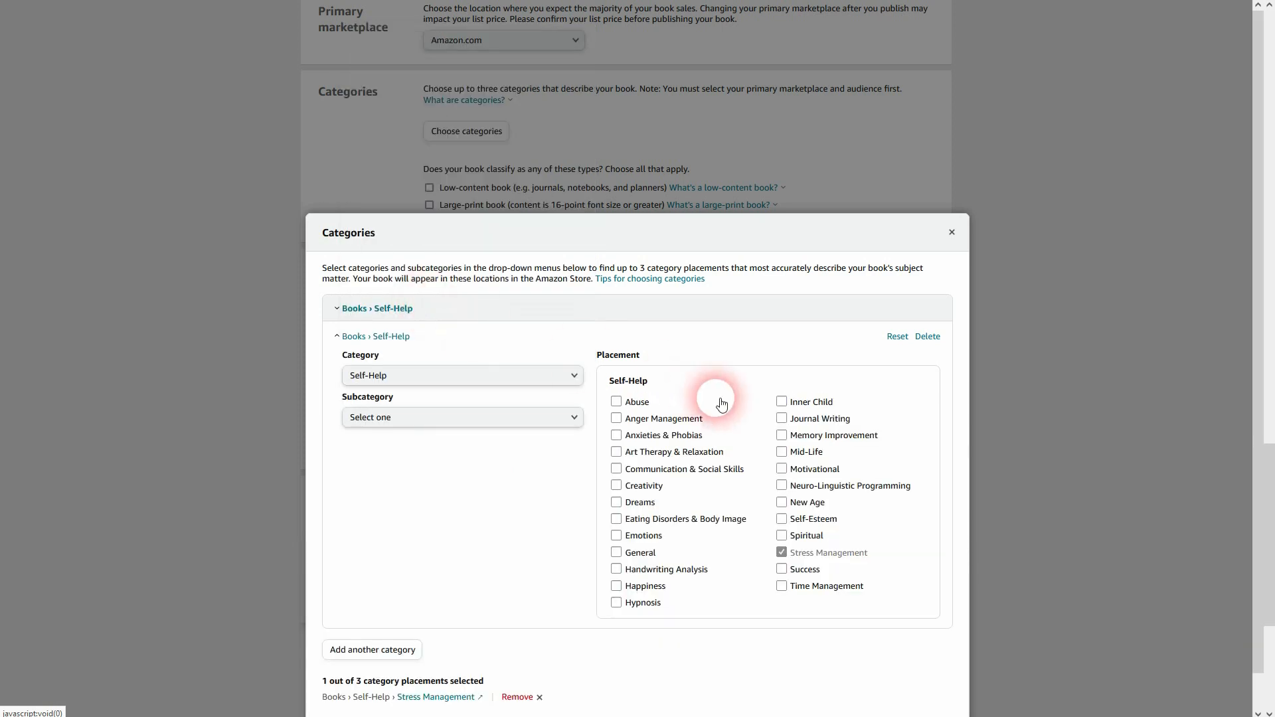
{"action": "left_click", "coordinate": [641, 486]}
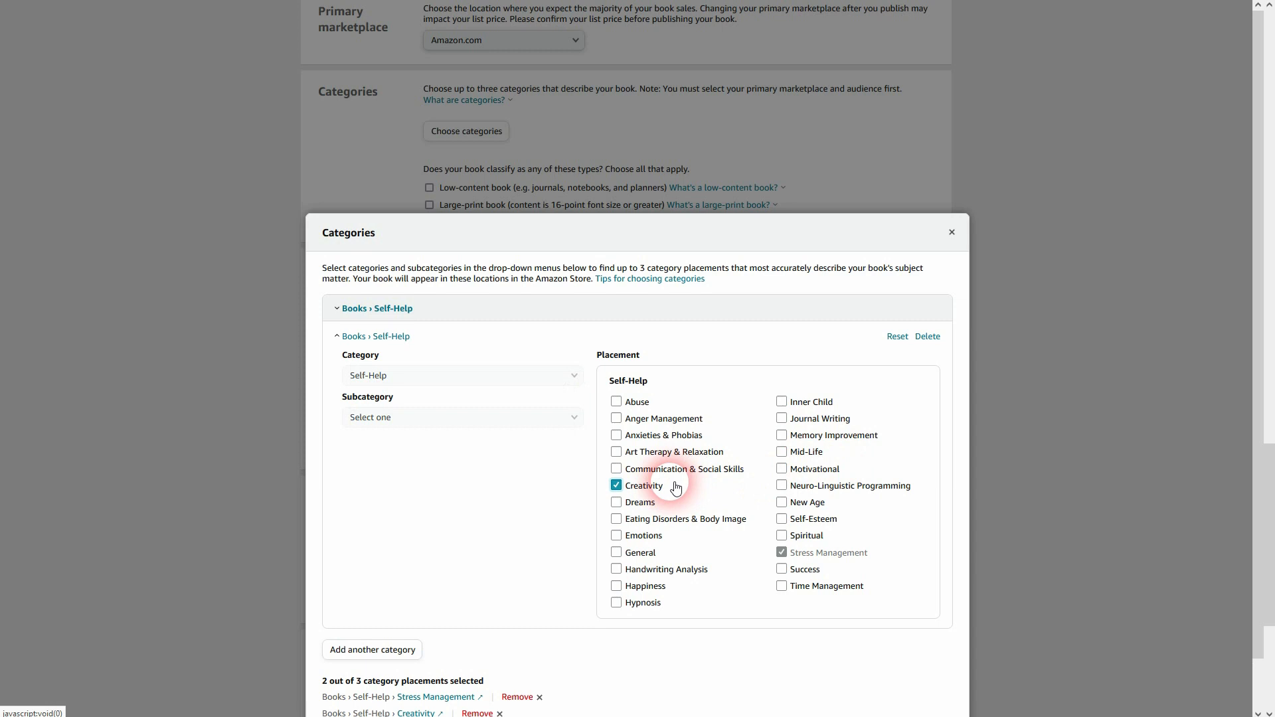
- Add a third category under Arts & Photography with the subcategory Drawing
{"action": "left_click", "coordinate": [376, 649]}
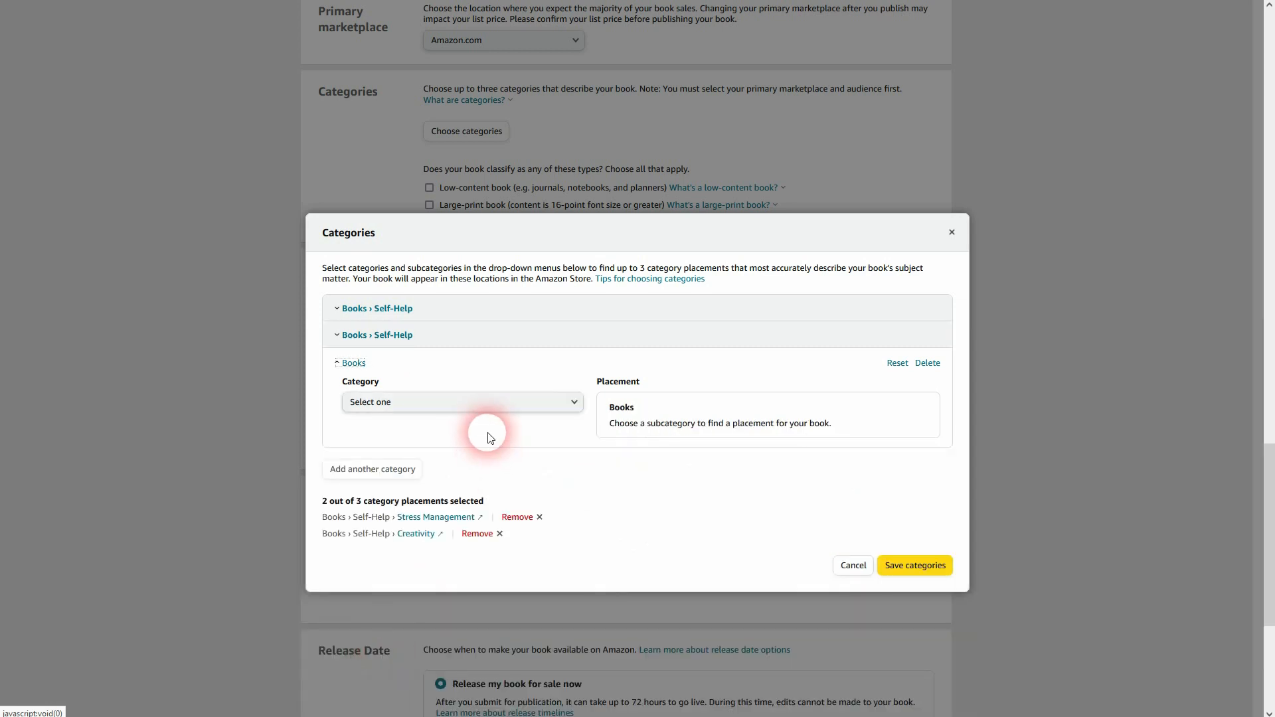
{"action": "left_click", "coordinate": [478, 403]}
{"action": "scroll", "coordinate": [506, 347], "scroll_direction": "down", "scroll_amount": 2}
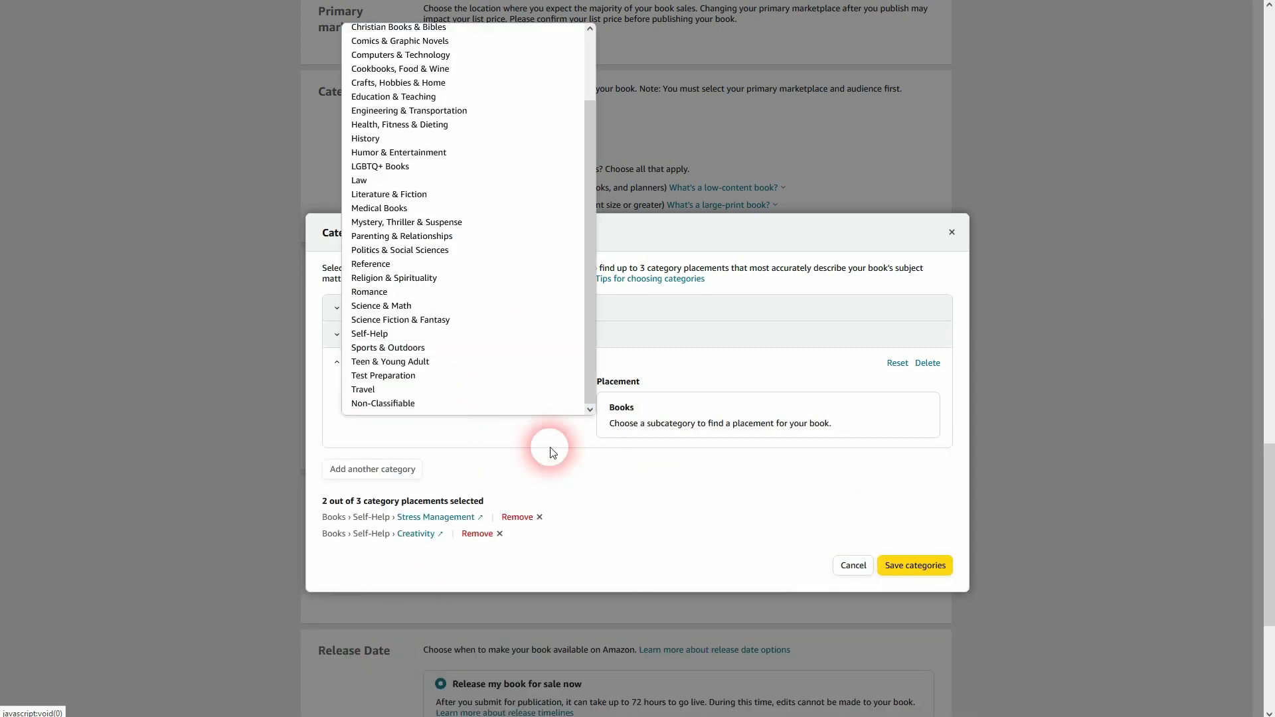
{"action": "scroll", "coordinate": [543, 312], "scroll_direction": "up", "scroll_amount": 4}
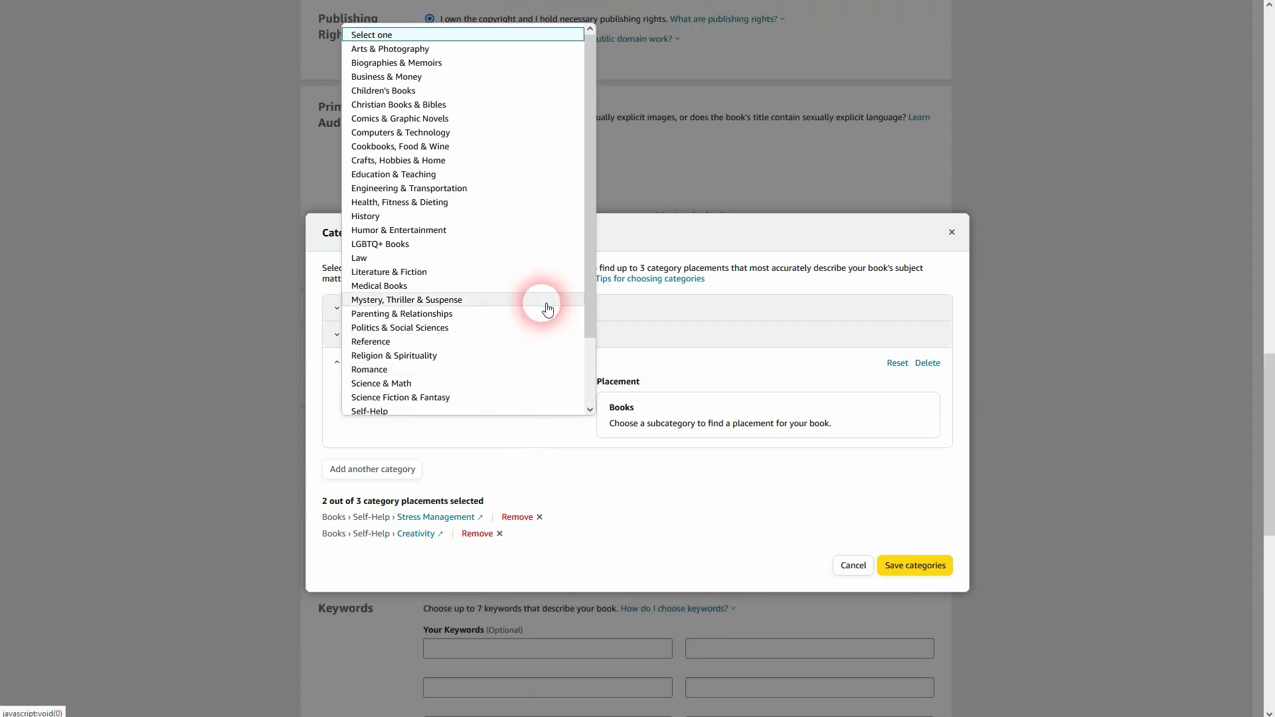
{"action": "left_click", "coordinate": [392, 49]}
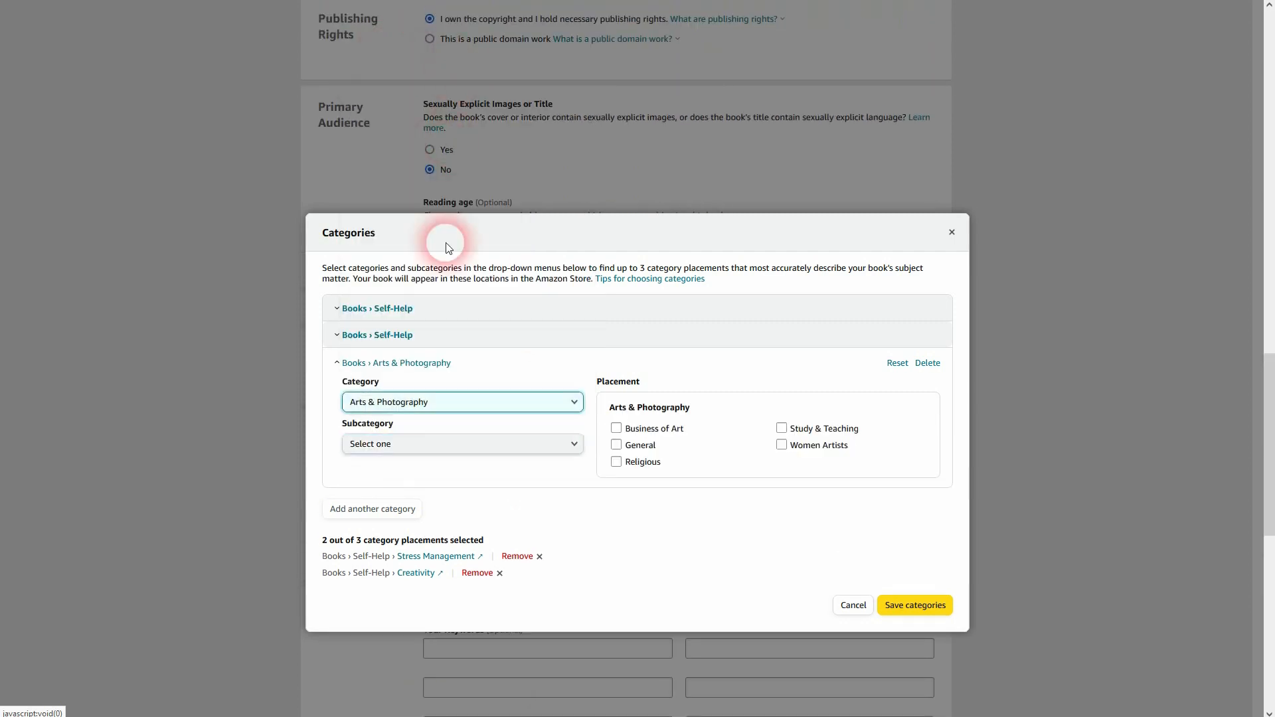
{"action": "left_click", "coordinate": [493, 443]}
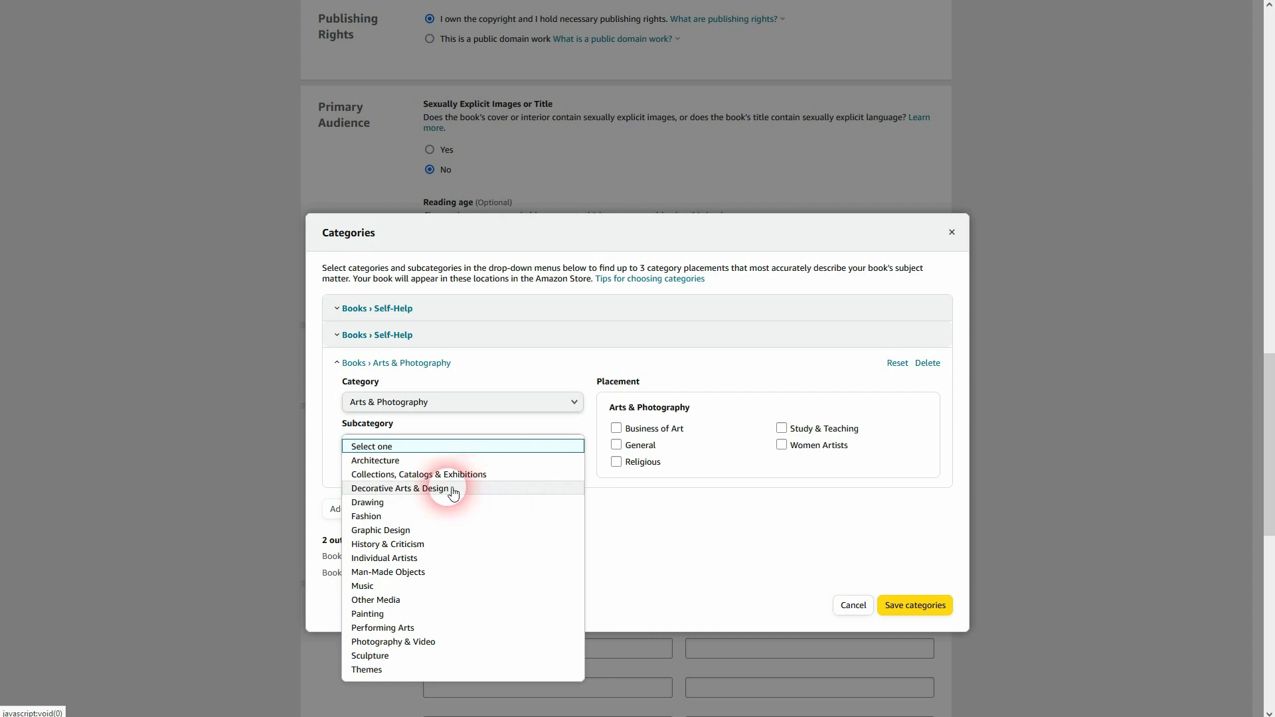
{"action": "left_click", "coordinate": [393, 503]}
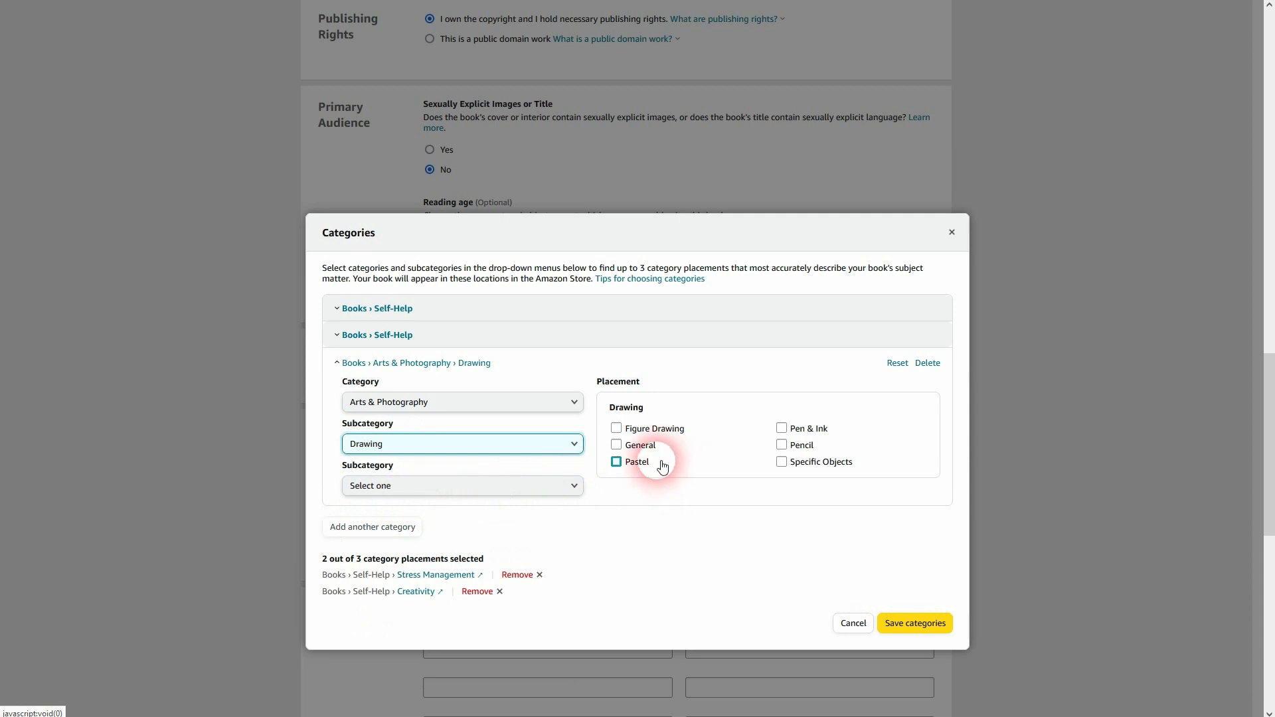
- Check the further Drawing subcategories, select General as the third placement and save the categories
{"action": "left_click", "coordinate": [619, 446]}
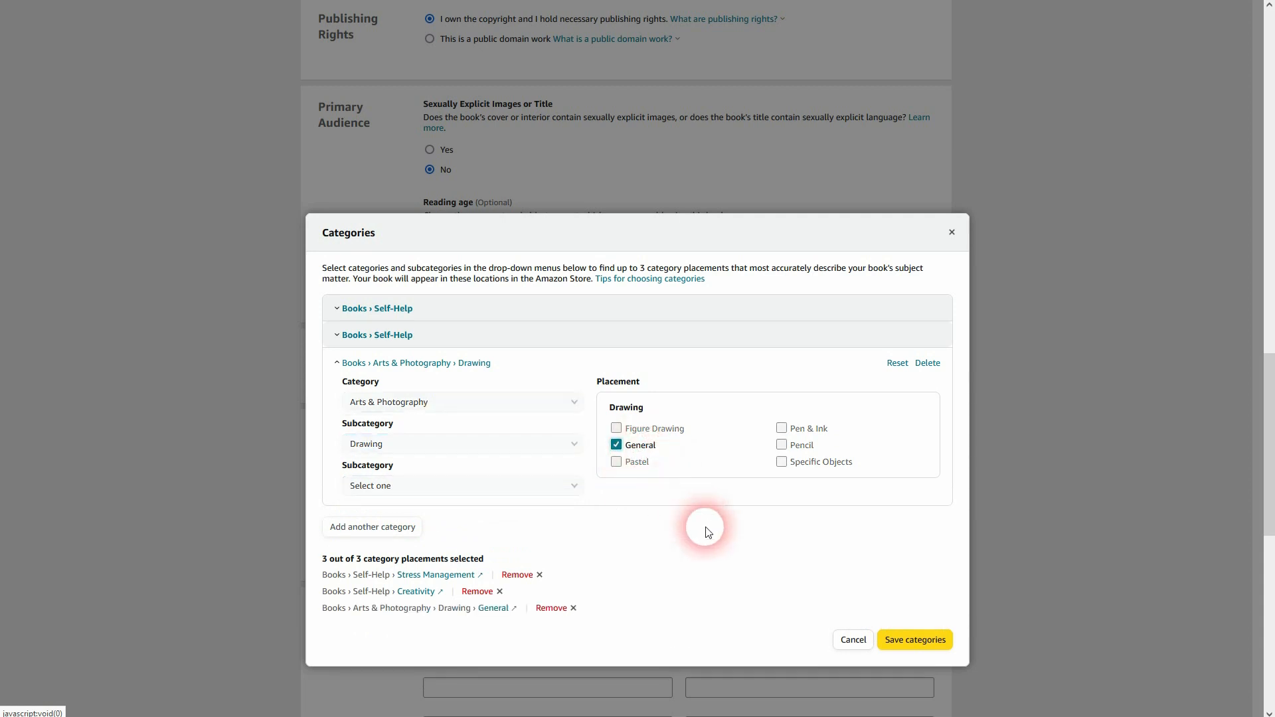
{"action": "left_click", "coordinate": [618, 445]}
{"action": "left_click", "coordinate": [577, 487]}
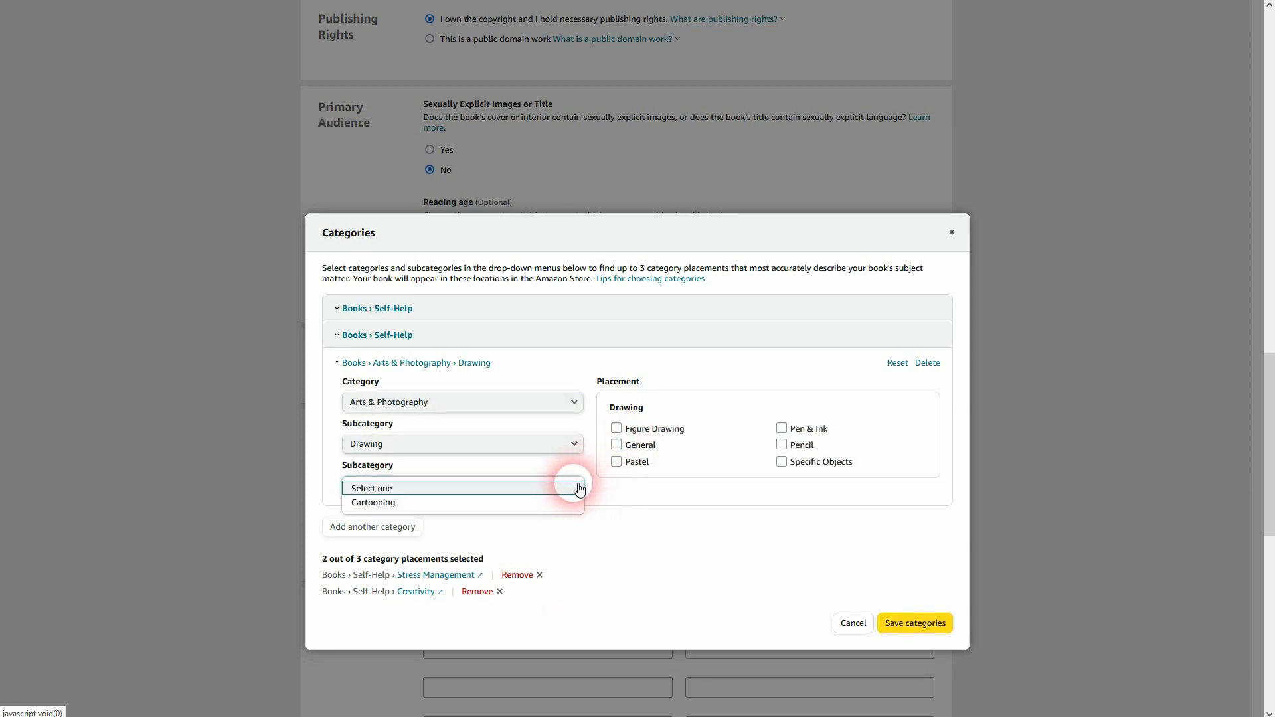
{"action": "left_click", "coordinate": [703, 491]}
{"action": "left_click", "coordinate": [635, 453]}
{"action": "left_click", "coordinate": [914, 623]}
- Enter the first three keywords: doodle, doodle coloring book and coloring book
{"action": "scroll", "coordinate": [923, 564], "scroll_direction": "down", "scroll_amount": 5}
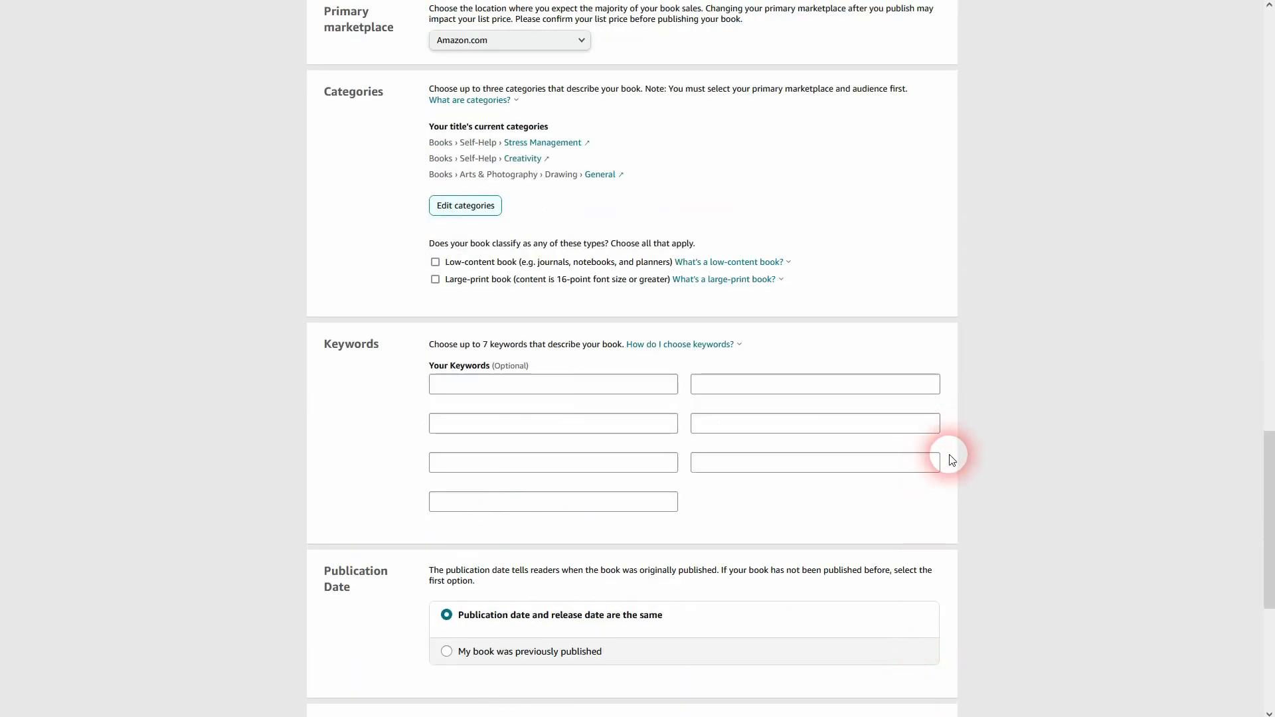
{"action": "left_click", "coordinate": [629, 387]}
{"action": "type", "text": "doodle"}
{"action": "key", "text": "Tab"}
{"action": "type", "text": "do"}
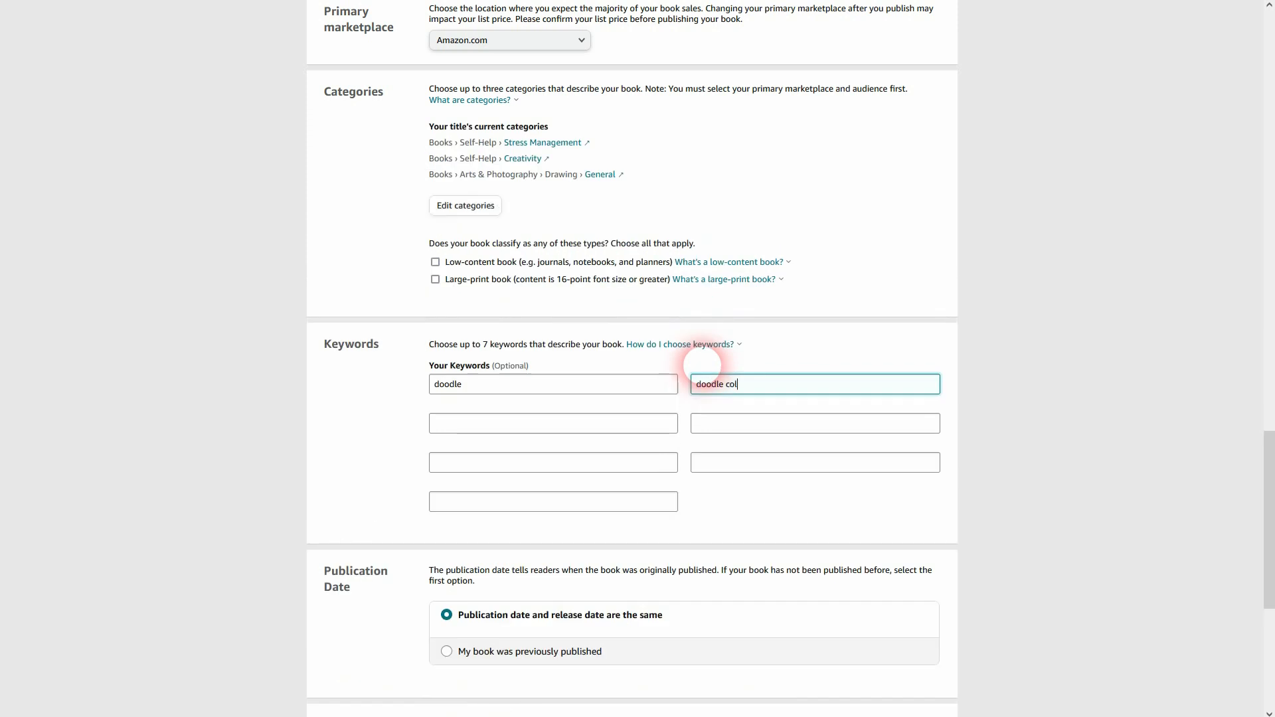
{"action": "type", "text": "odle coloring book"}
{"action": "key", "text": "Tab"}
{"action": "type", "text": "coloring book"}
{"action": "key", "text": "Tab"}
- Fill the remaining keywords with adult coloring book, coloring book for adults, coloring and doodle coloring
{"action": "type", "text": "adult c"}
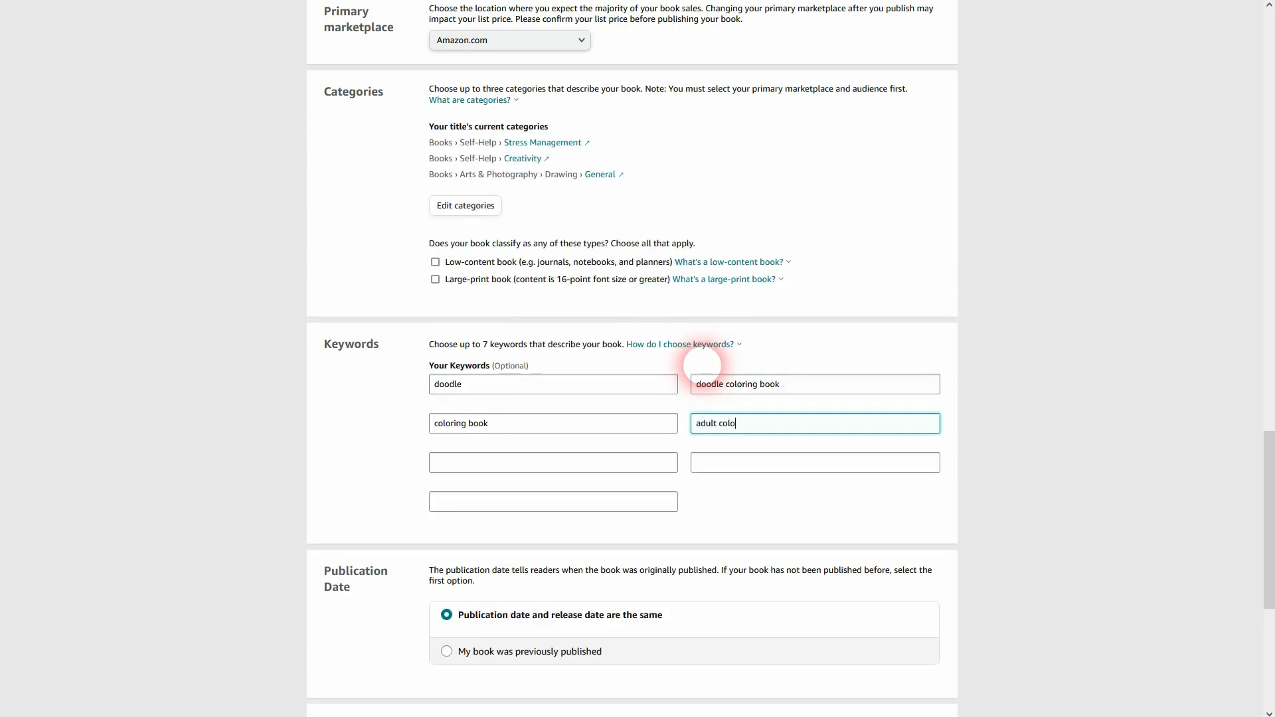
{"action": "type", "text": "oloring book"}
{"action": "key", "text": "Tab"}
{"action": "type", "text": "color"}
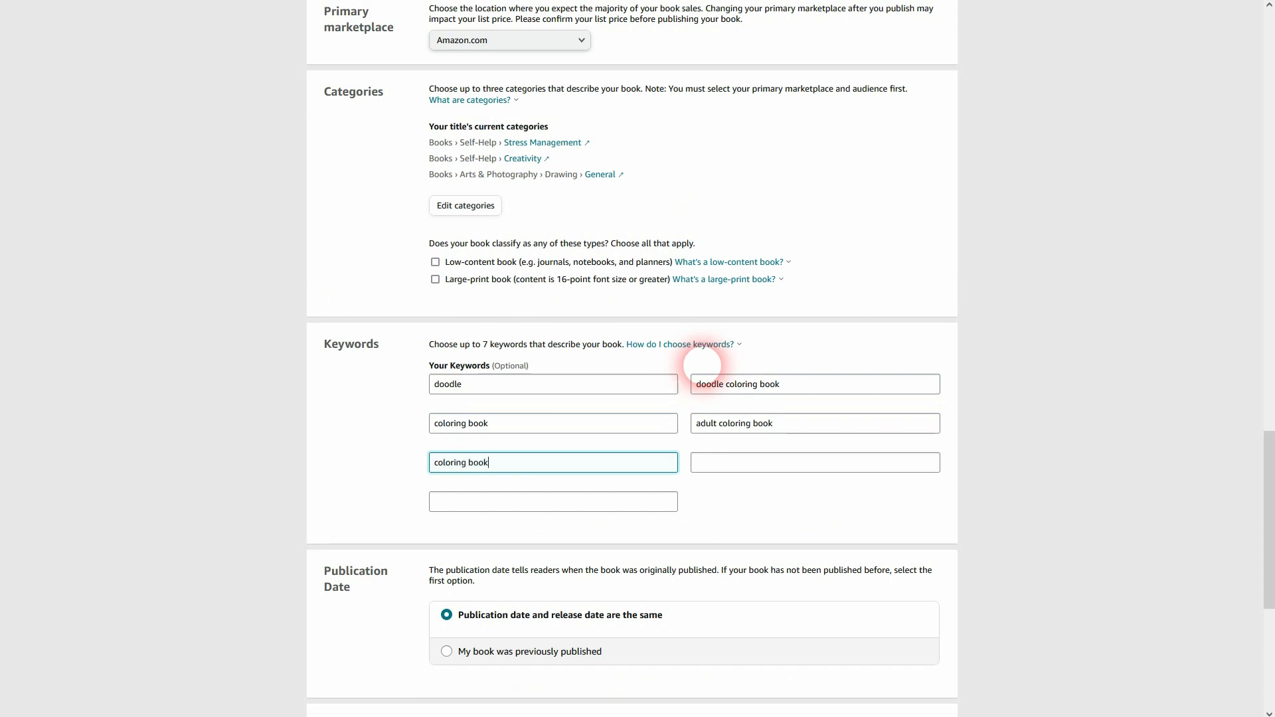
{"action": "type", "text": "ing book for adults"}
{"action": "key", "text": "Tab"}
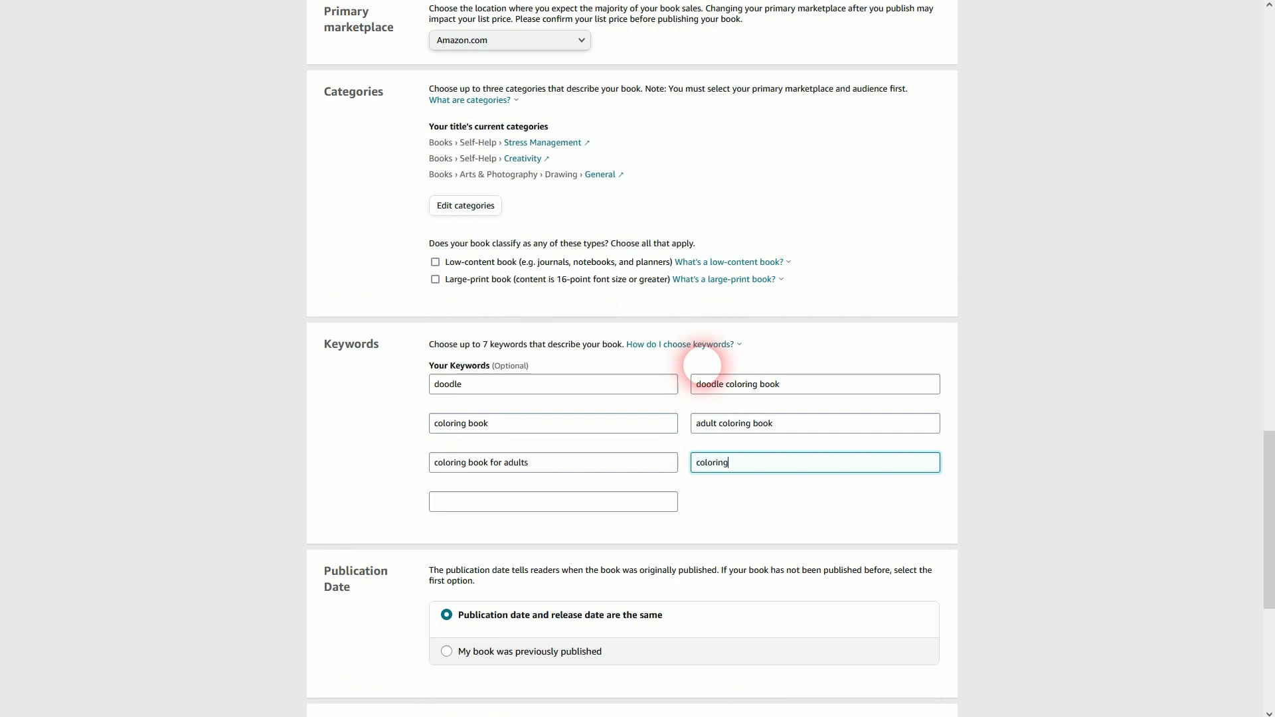
{"action": "key", "text": "Tab"}
{"action": "type", "text": "d"}
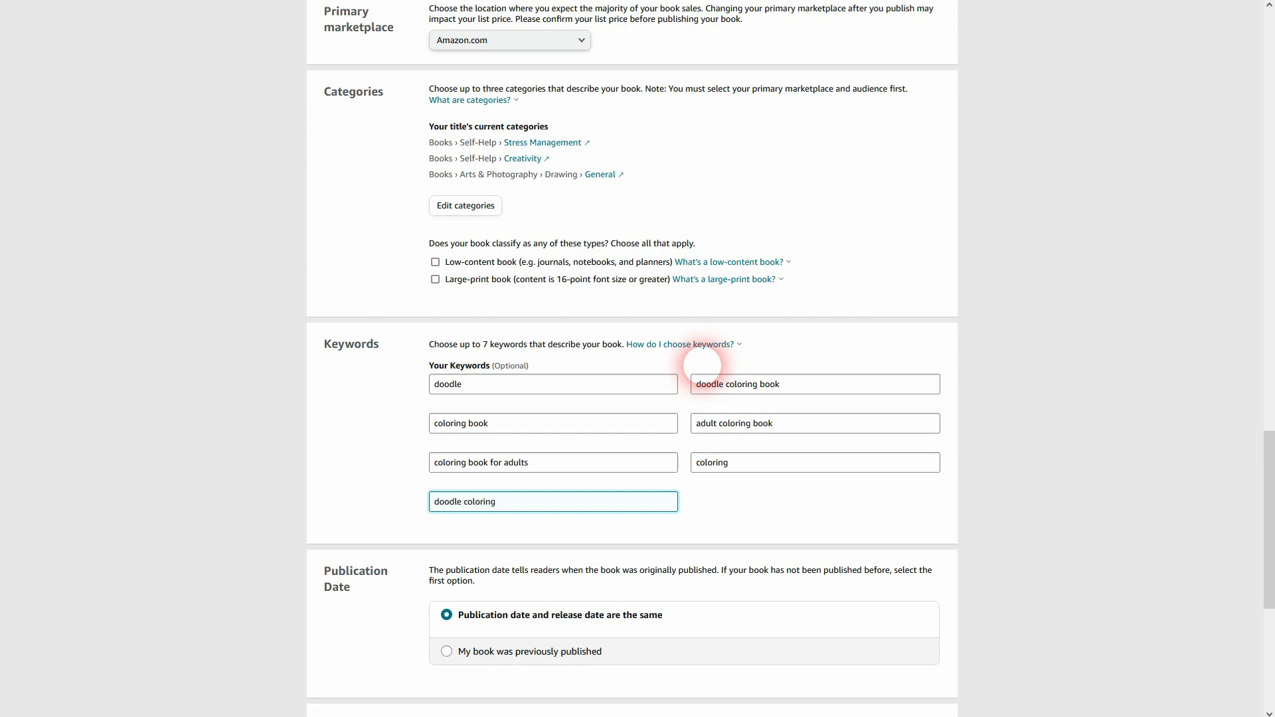
- Review the publication and release date options, then return to the empty book description
{"action": "scroll", "coordinate": [1022, 349], "scroll_direction": "down", "scroll_amount": 4}
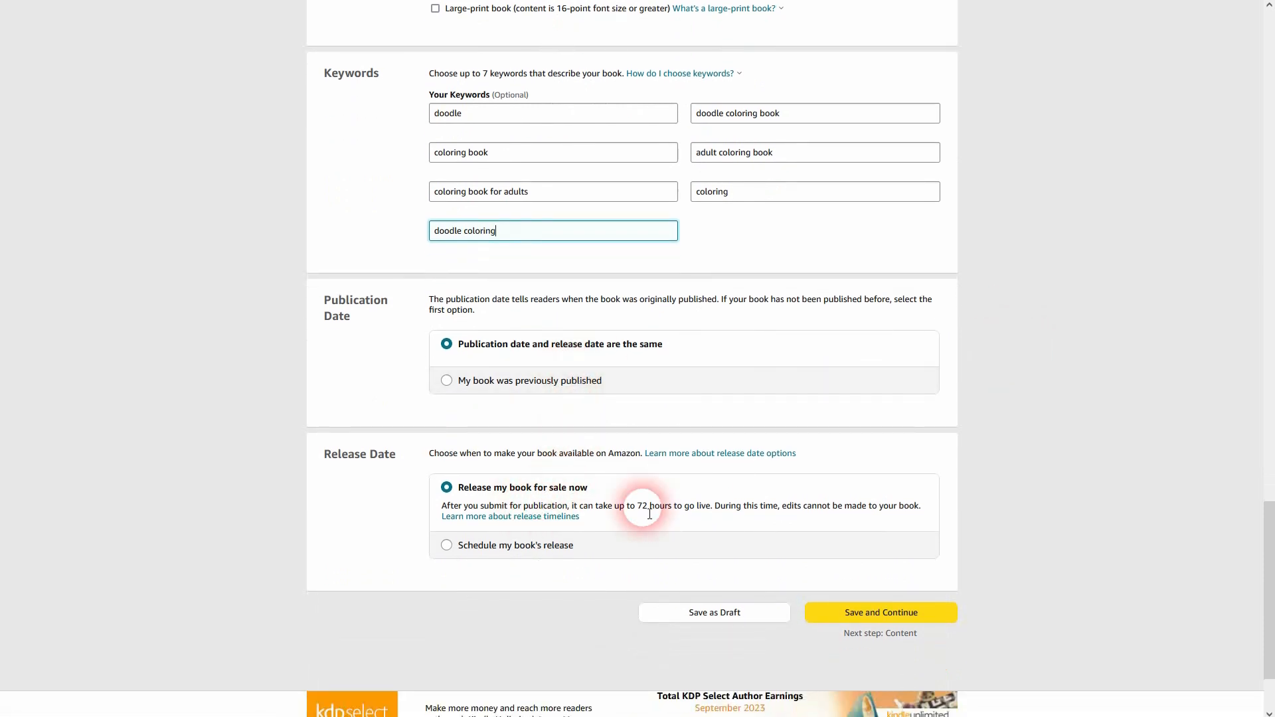
{"action": "scroll", "coordinate": [695, 505], "scroll_direction": "up", "scroll_amount": 4}
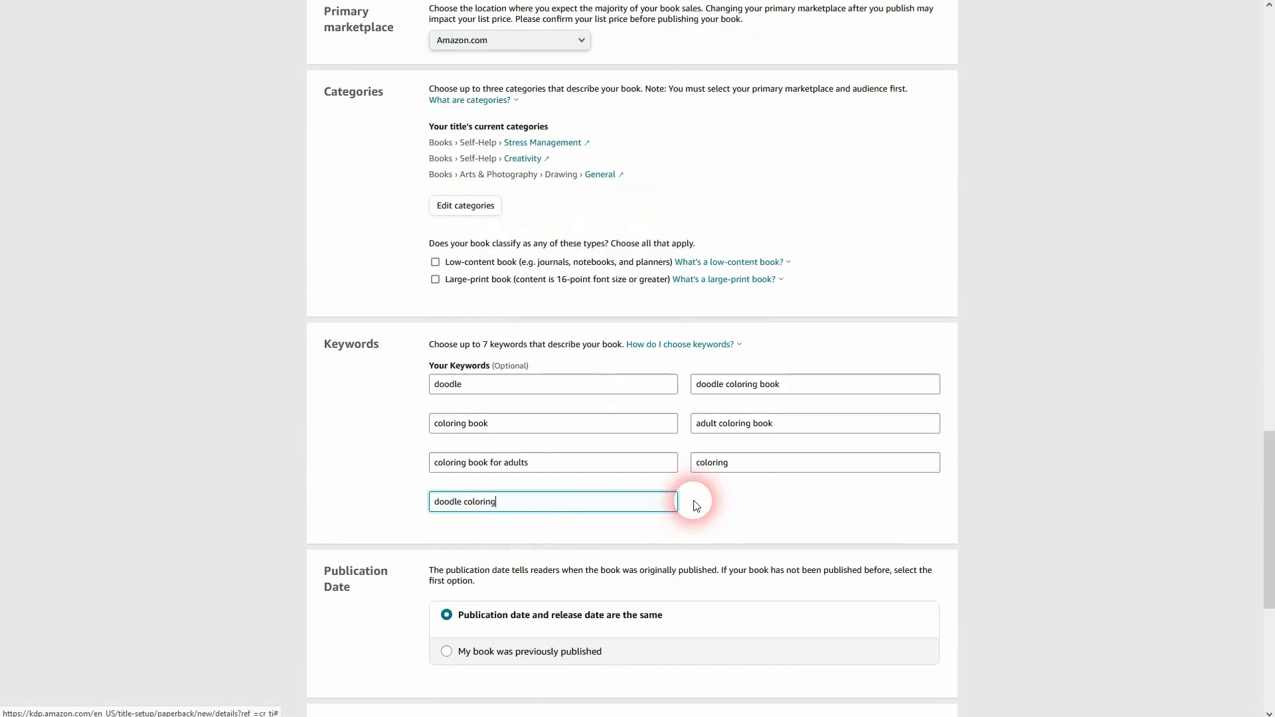
{"action": "scroll", "coordinate": [695, 504], "scroll_direction": "up", "scroll_amount": 12}
{"action": "left_click", "coordinate": [617, 358]}
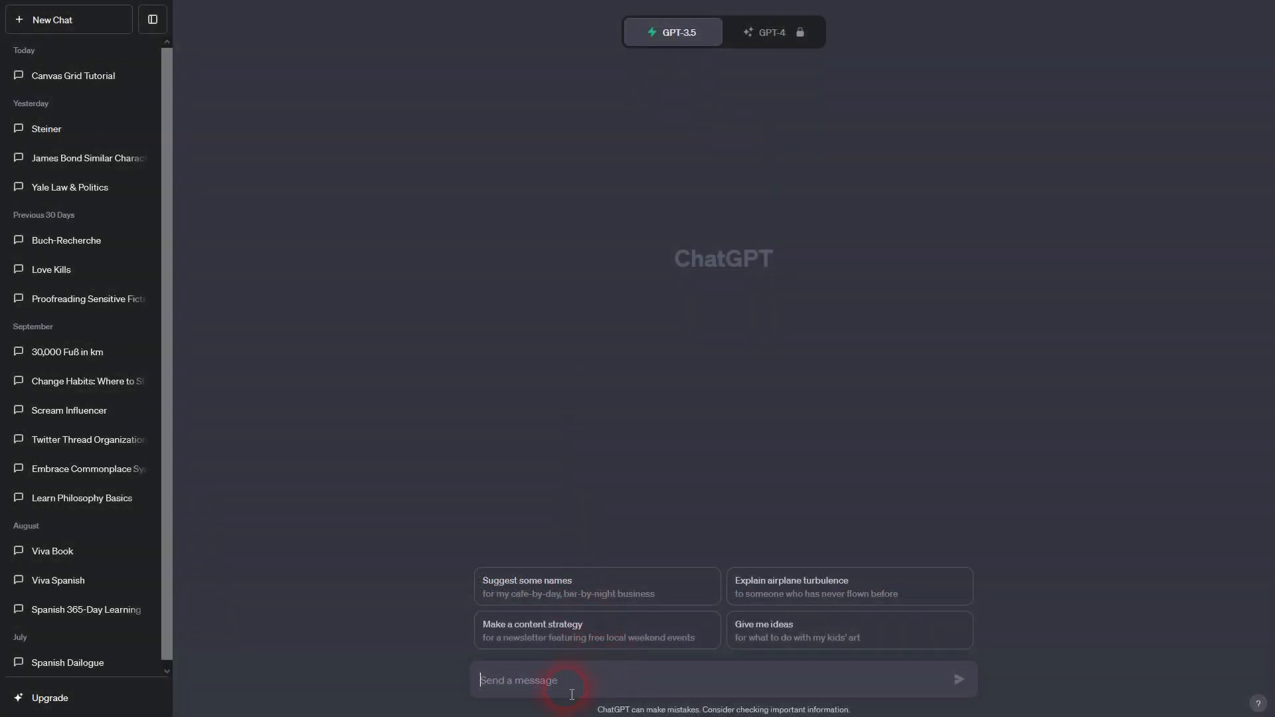
- Ask ChatGPT for a blurb for an adult doodle coloring book with random pages featuring fantasy, doodle, monsters, flowers and portraits
{"action": "type", "text": "write a book"}
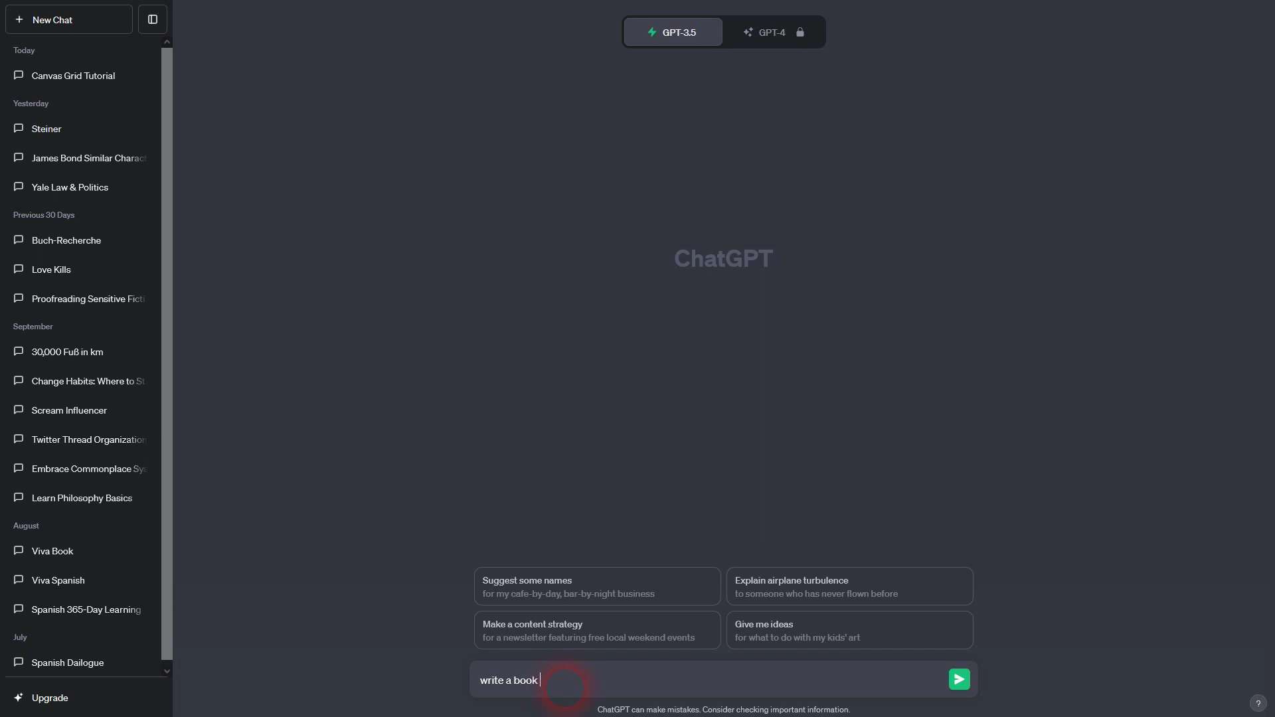
{"action": "type", "text": " blurb for a doodle coloring b"}
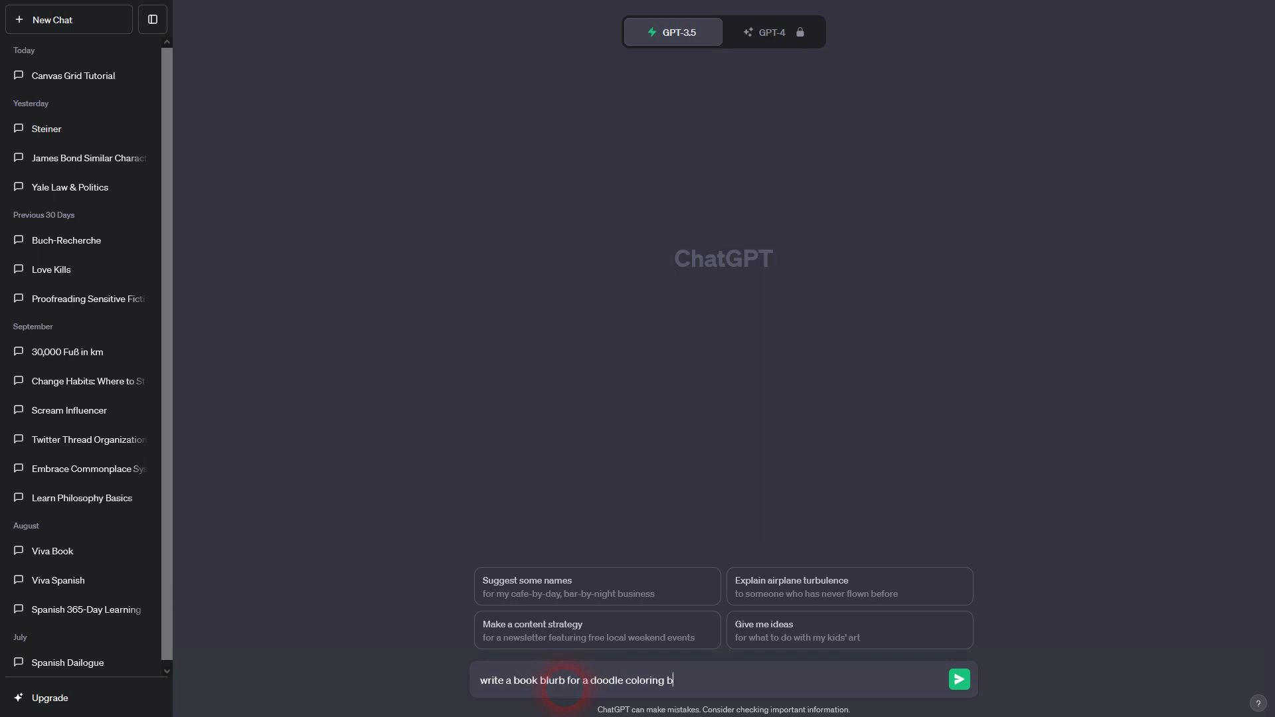
{"action": "type", "text": "ook aiemd at adults. it consists of"}
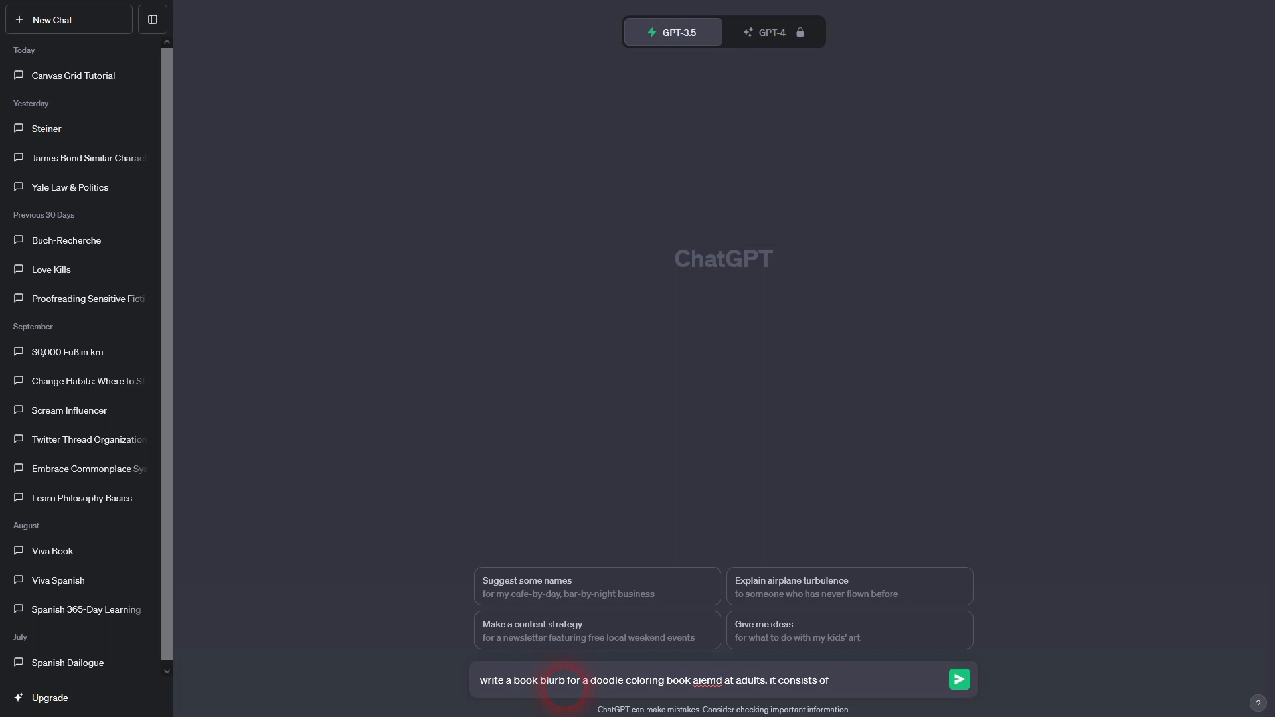
{"action": "double_click", "coordinate": [711, 681]}
{"action": "type", "text": "aimed at adults. it consists of random doodle and col"}
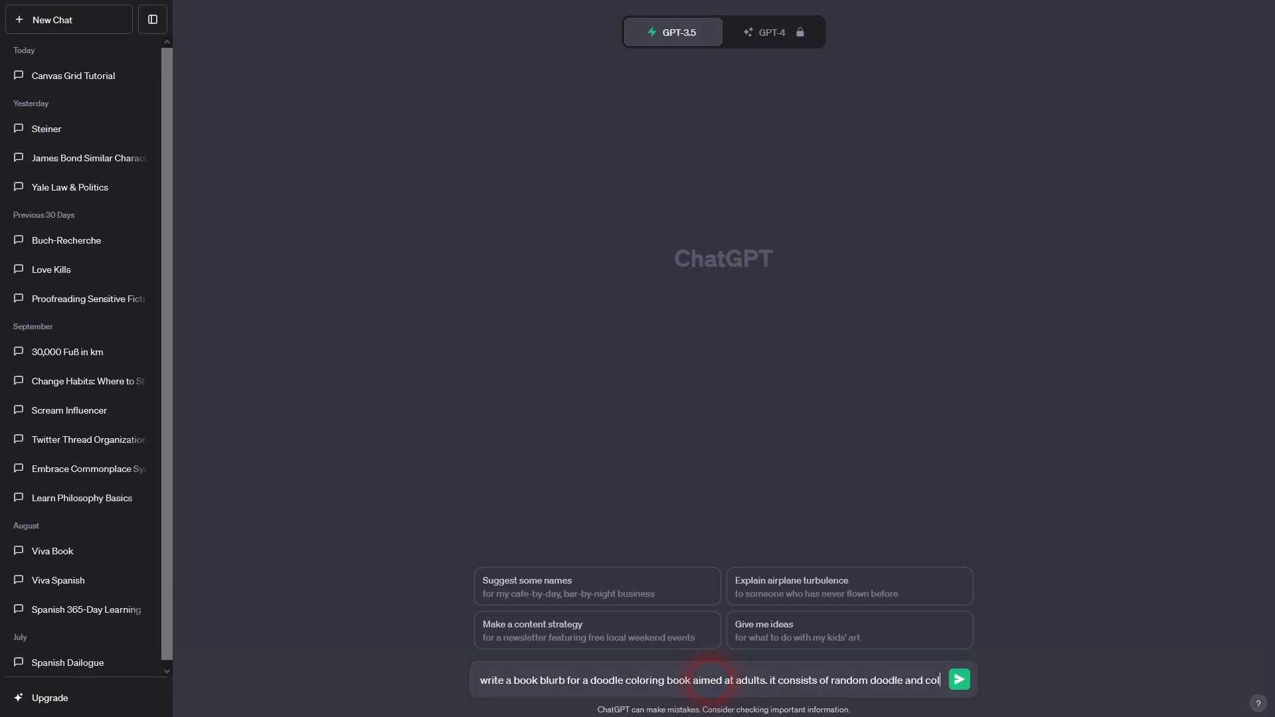
{"action": "type", "text": "oring pages"}
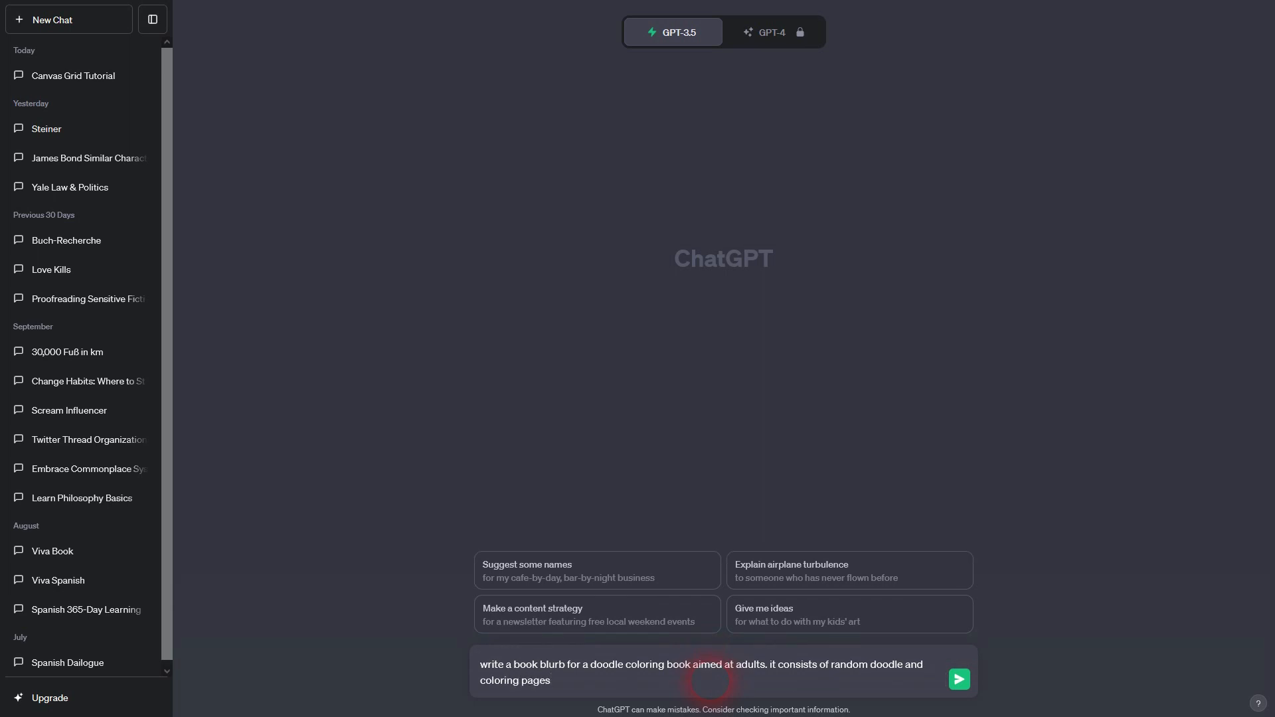
{"action": "type", "text": " with various motives, like fantas"}
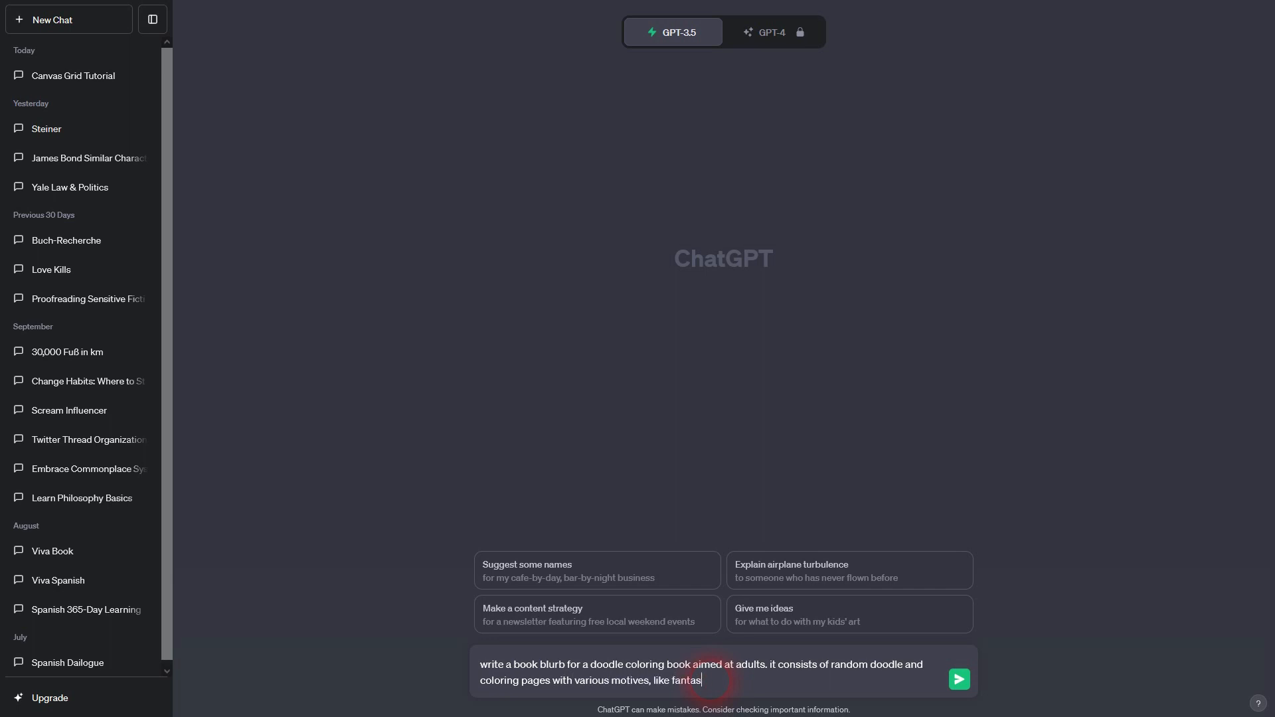
{"action": "type", "text": "y, doodl"}
{"action": "type", "text": "e, mons"}
{"action": "type", "text": "ters, flowe"}
{"action": "type", "text": "rs, gir"}
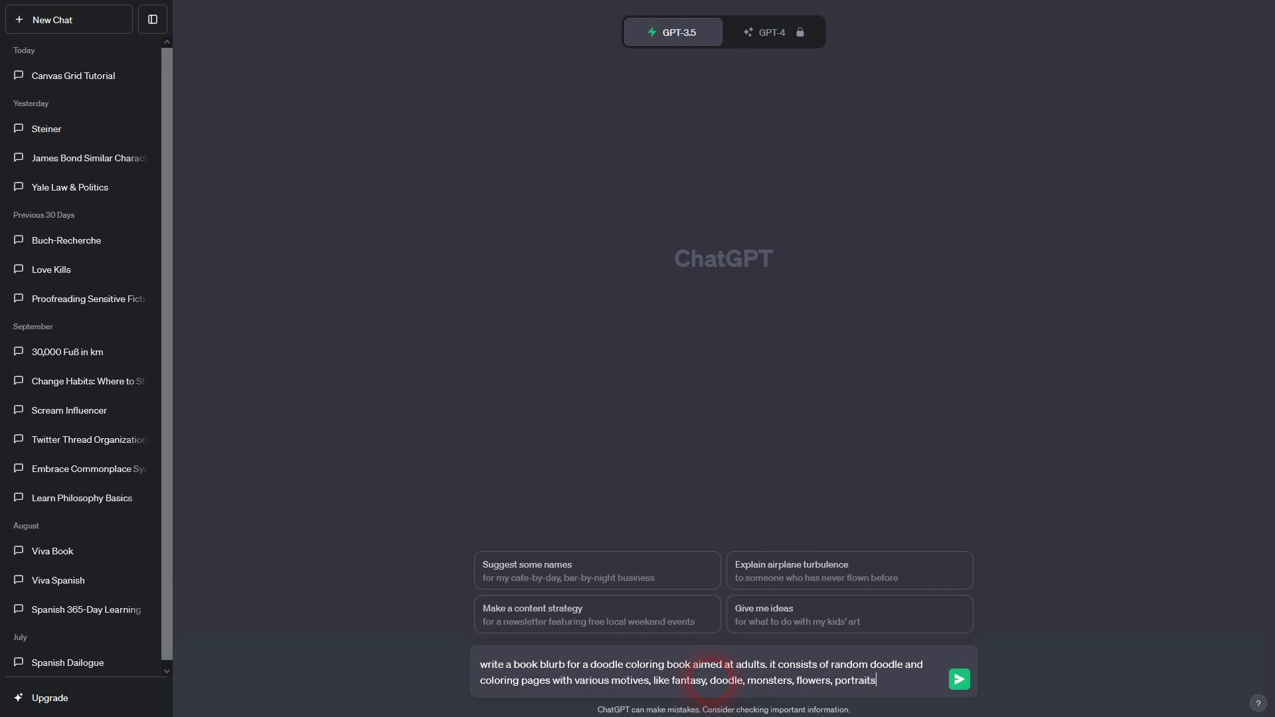
{"action": "key", "text": "Return"}
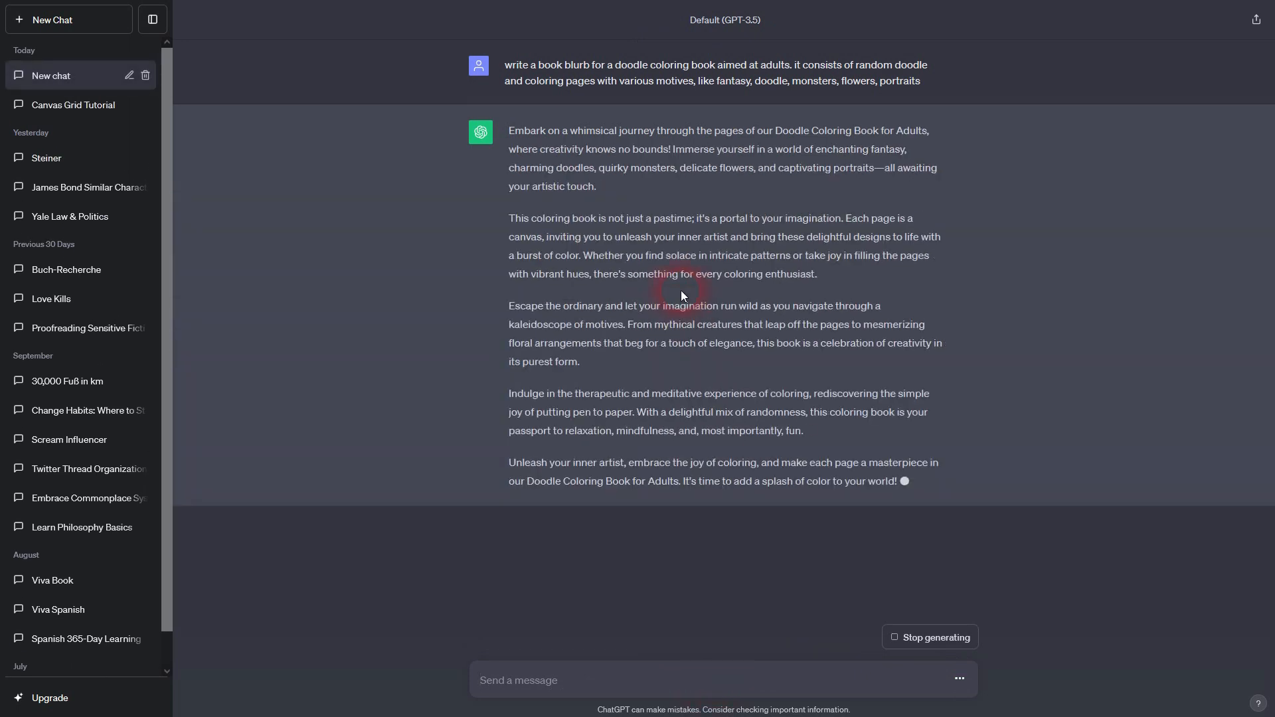
- Copy the complete generated blurb from ChatGPT and paste it into the book description on the KDP paperback details page
{"action": "mouse_move", "coordinate": [909, 479]}
{"action": "left_mouse_down"}
{"action": "mouse_move", "coordinate": [531, 219]}
{"action": "mouse_move", "coordinate": [516, 137]}
{"action": "left_mouse_up"}
{"action": "key", "text": "ctrl+c"}
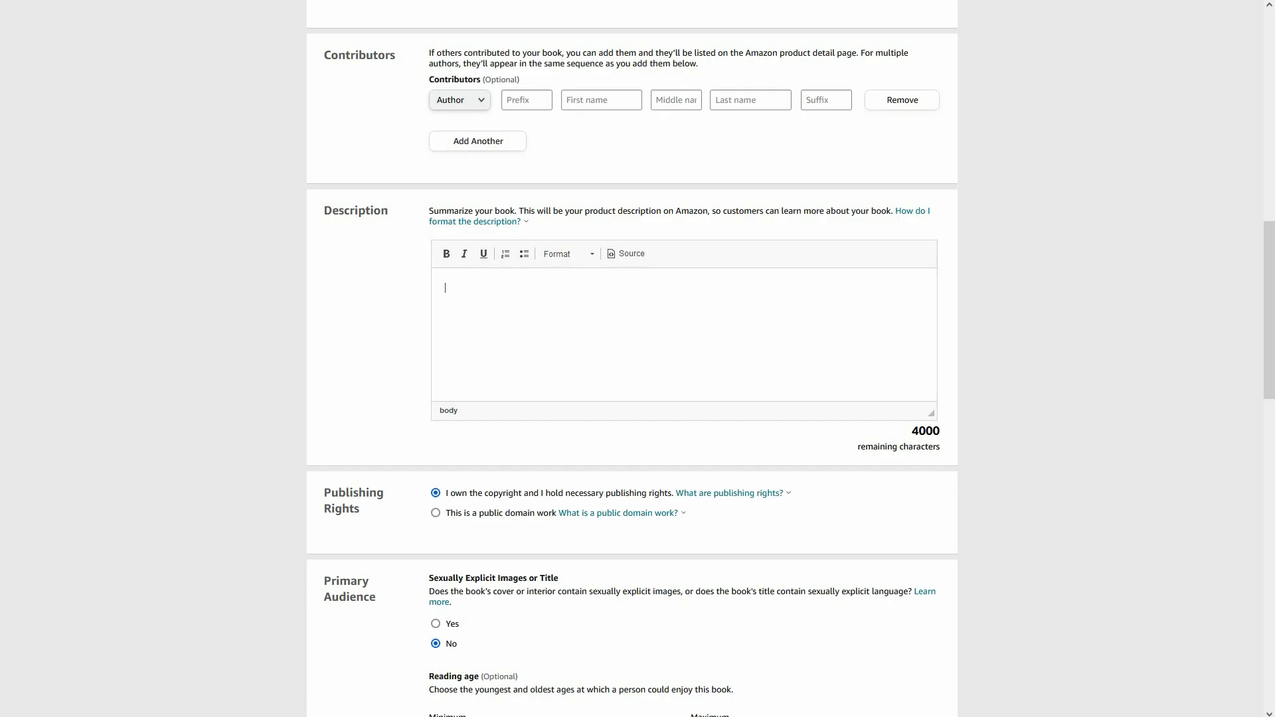
{"action": "left_click", "coordinate": [561, 307]}
{"action": "key", "text": "ctrl+v"}
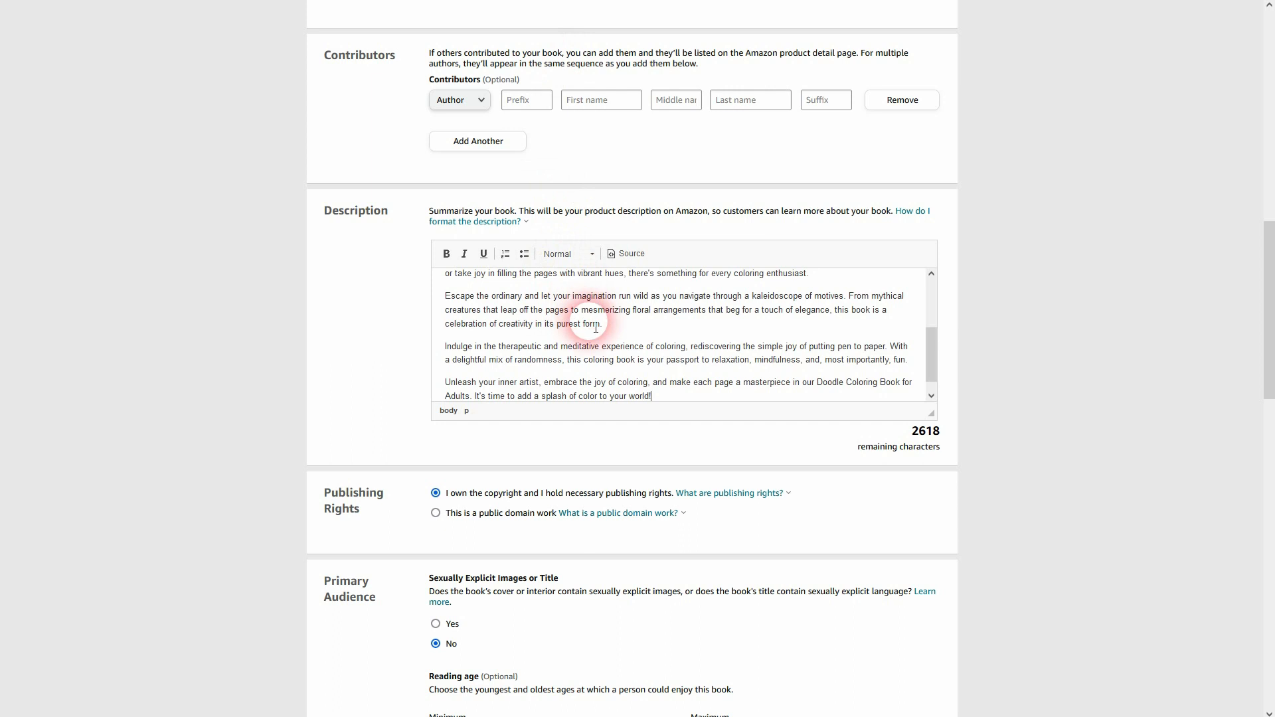
- Copy the book title Fun Doodle Coloring Book and insert it as the opening line of the description
{"action": "scroll", "coordinate": [560, 303], "scroll_direction": "up", "scroll_amount": 2}
{"action": "scroll", "coordinate": [465, 286], "scroll_direction": "up", "scroll_amount": 12}
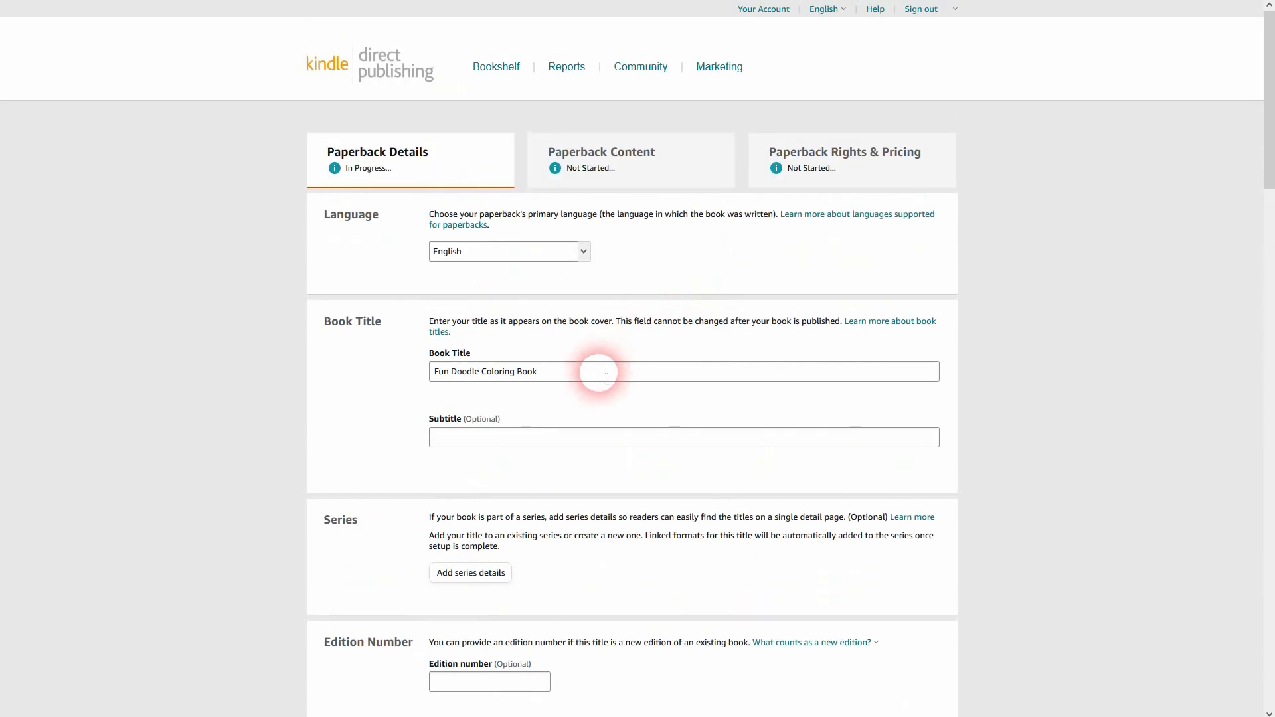
{"action": "left_click_drag", "start_coordinate": [560, 373], "coordinate": [398, 372]}
{"action": "key", "text": "ctrl+c"}
{"action": "scroll", "coordinate": [570, 369], "scroll_direction": "down", "scroll_amount": 12}
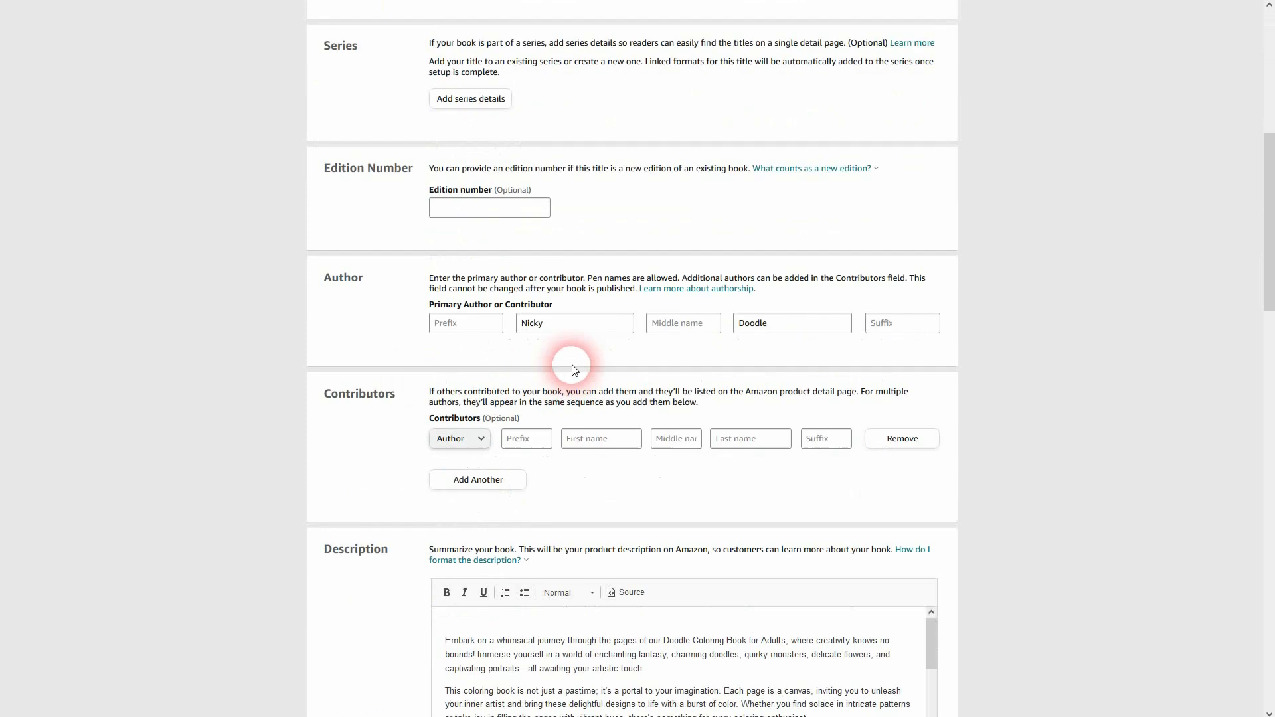
{"action": "key", "text": "ctrl+v"}
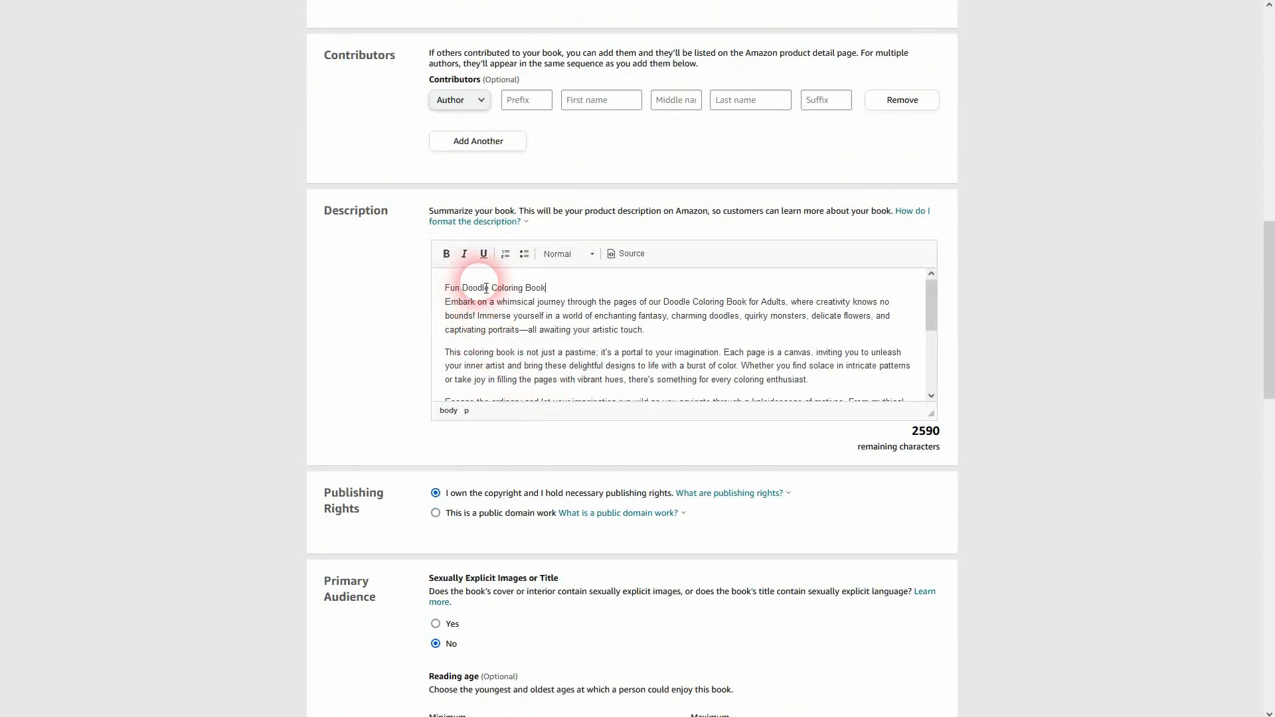
- Format the title line of the description as a bold Heading 4
{"action": "left_click_drag", "start_coordinate": [545, 288], "coordinate": [444, 287]}
{"action": "left_click", "coordinate": [558, 254]}
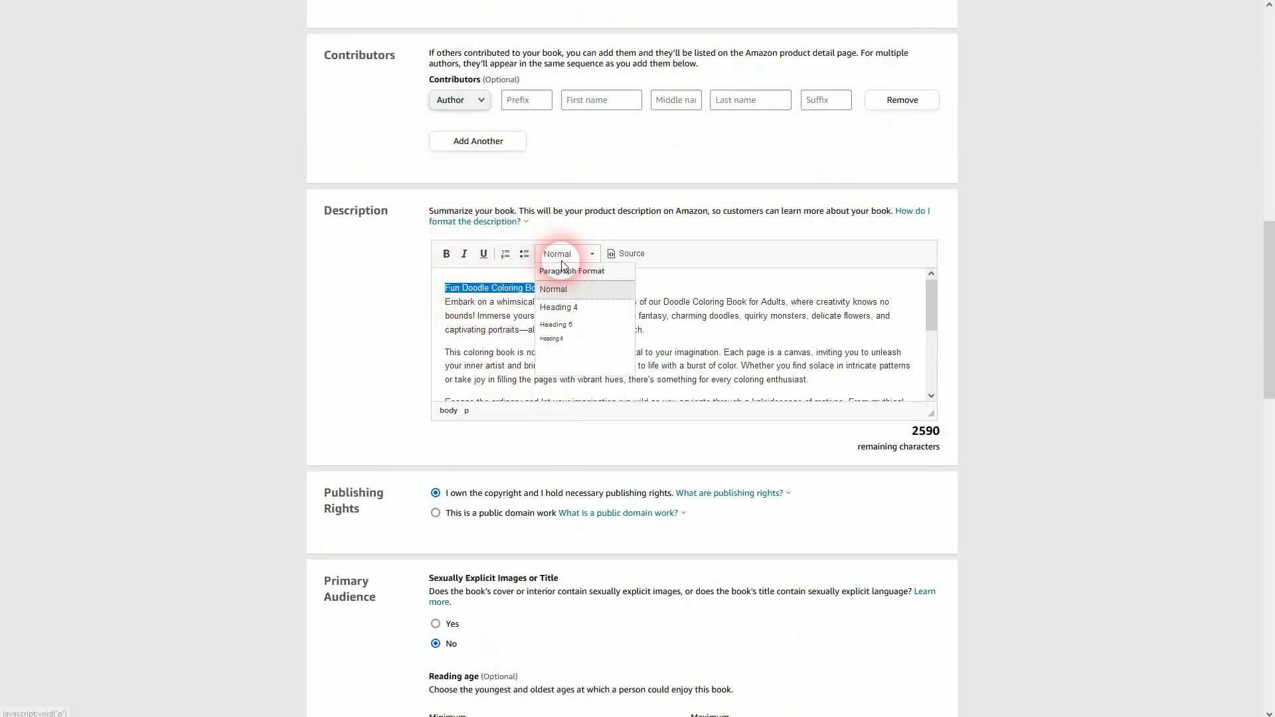
{"action": "left_click", "coordinate": [573, 299]}
{"action": "left_click", "coordinate": [568, 310]}
{"action": "left_click_drag", "start_coordinate": [565, 287], "coordinate": [443, 287]}
{"action": "left_click", "coordinate": [446, 253]}
{"action": "left_click", "coordinate": [527, 317]}
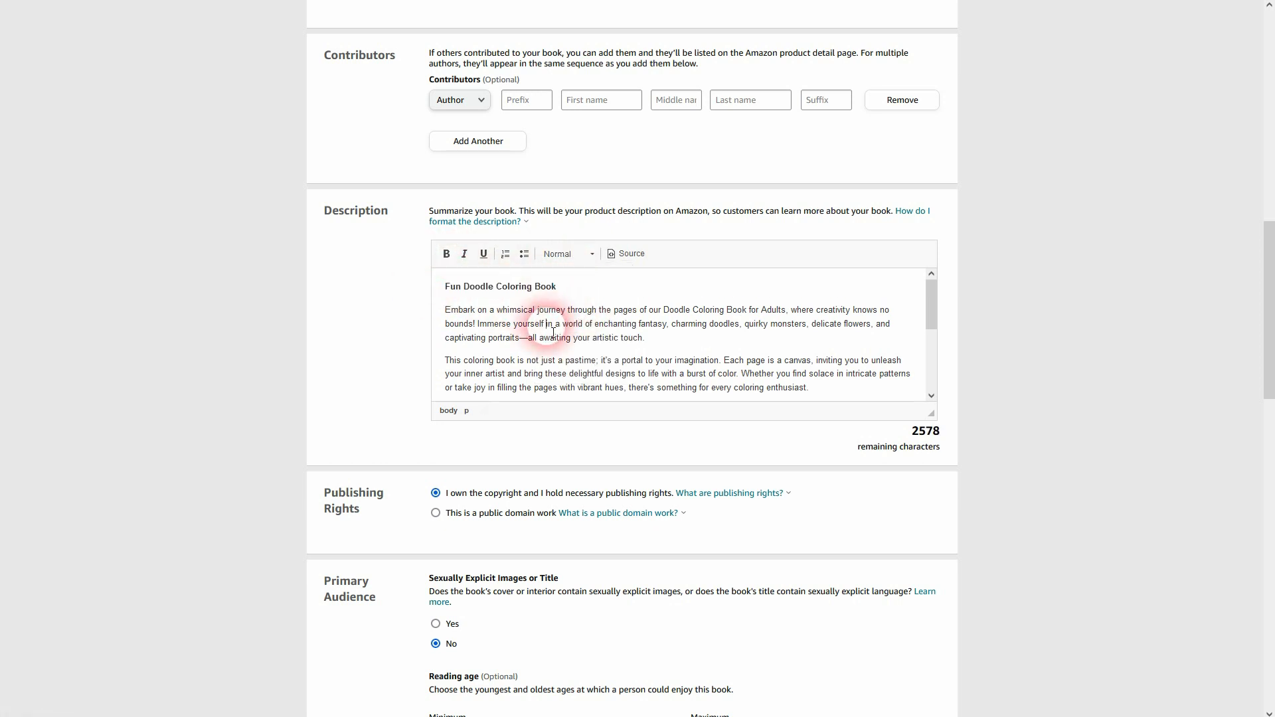
- Make the phrase "creativity knows no bounds" bold in the description's first paragraph
{"action": "left_click", "coordinate": [684, 349]}
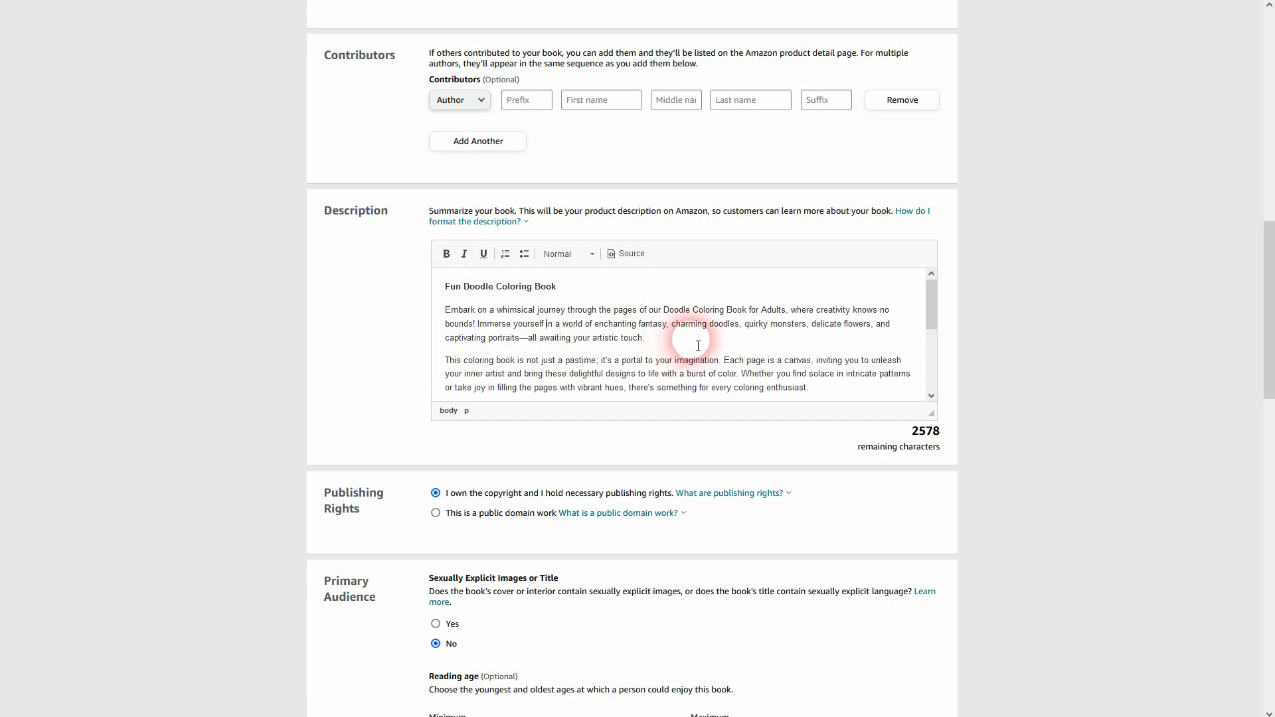
{"action": "left_click", "coordinate": [546, 323]}
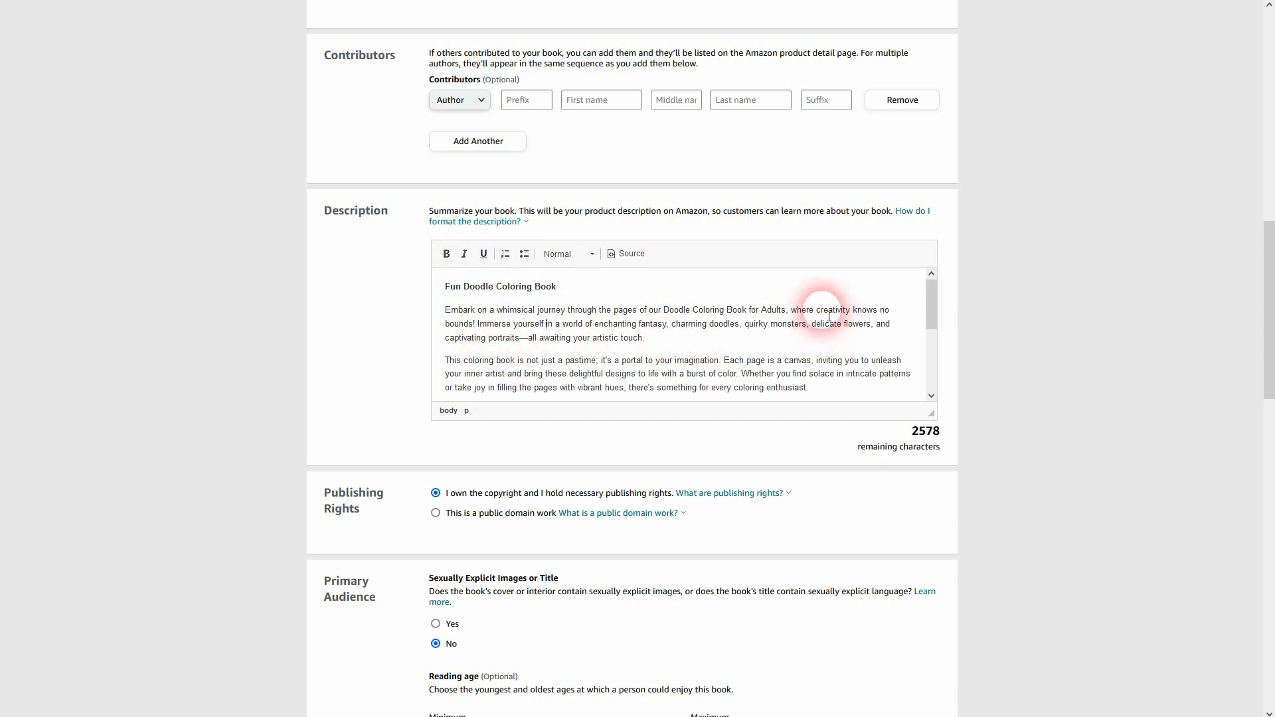
{"action": "left_click_drag", "start_coordinate": [822, 315], "coordinate": [473, 324]}
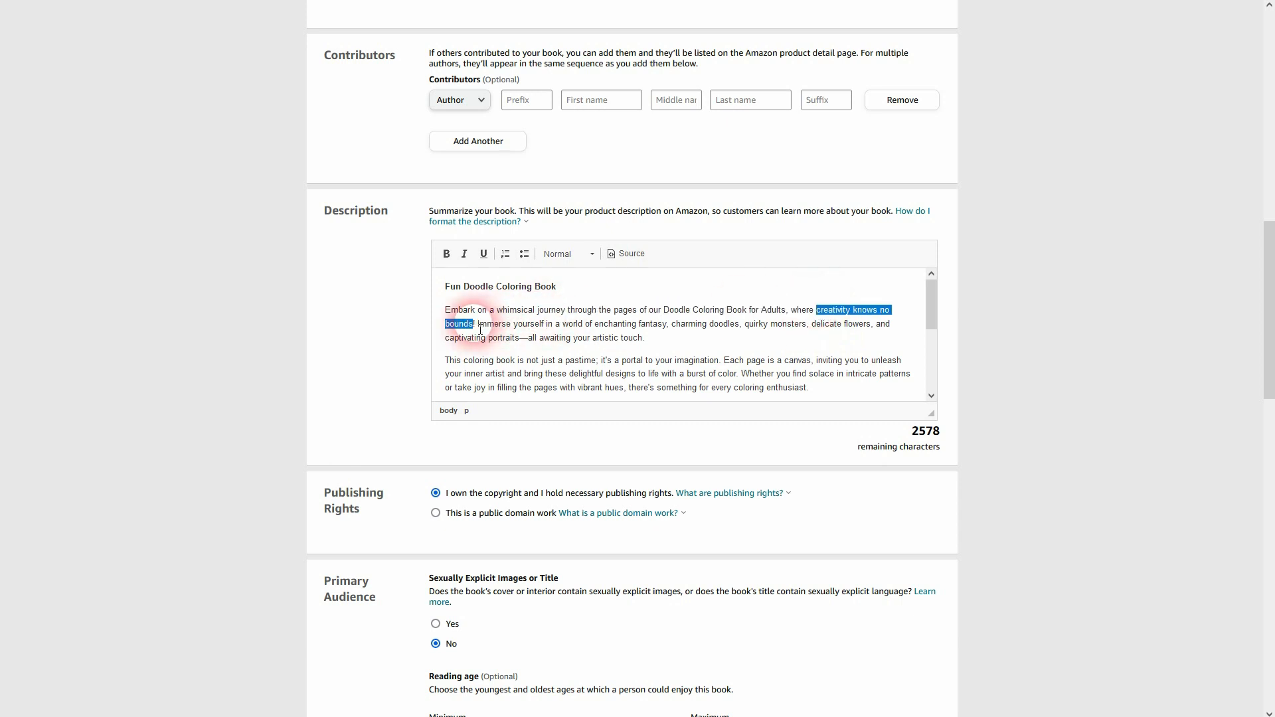
{"action": "left_click", "coordinate": [447, 254]}
{"action": "left_click", "coordinate": [581, 340]}
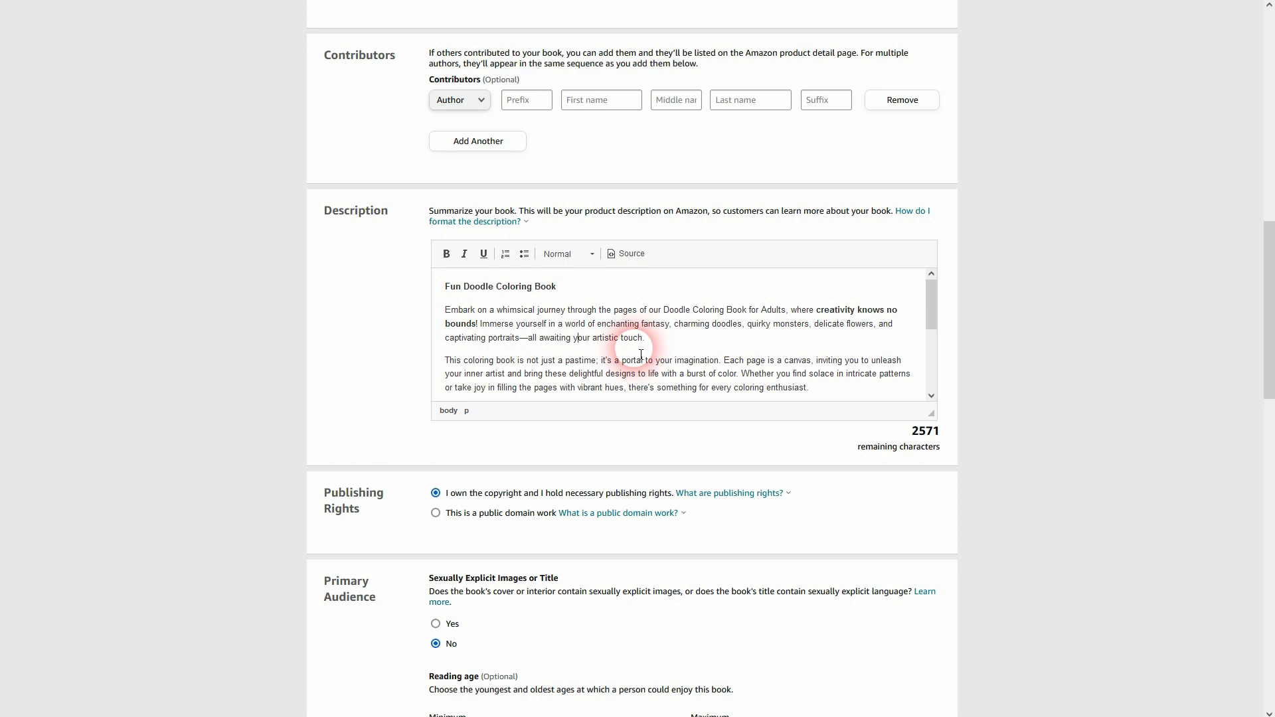
- Make the sentence "This coloring book is not just a pastime; it's a portal to your imagination." bold
{"action": "scroll", "coordinate": [652, 356], "scroll_direction": "down", "scroll_amount": 1}
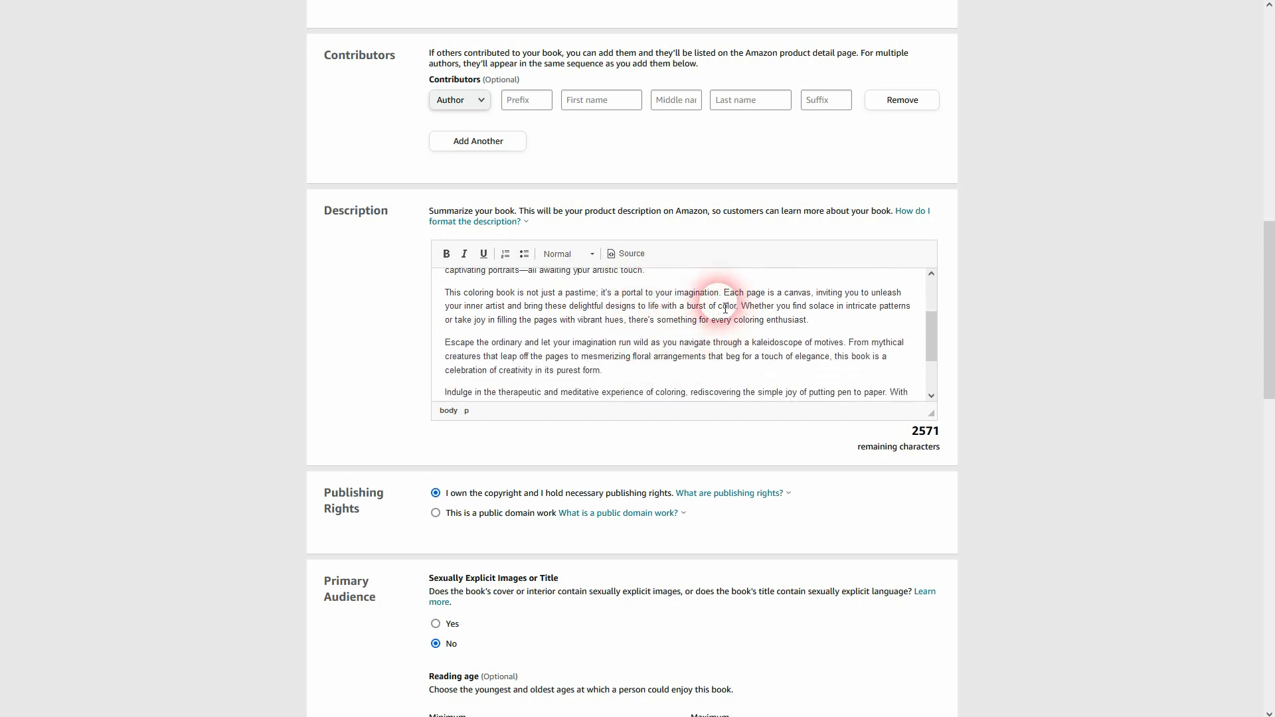
{"action": "left_click_drag", "start_coordinate": [445, 292], "coordinate": [728, 299]}
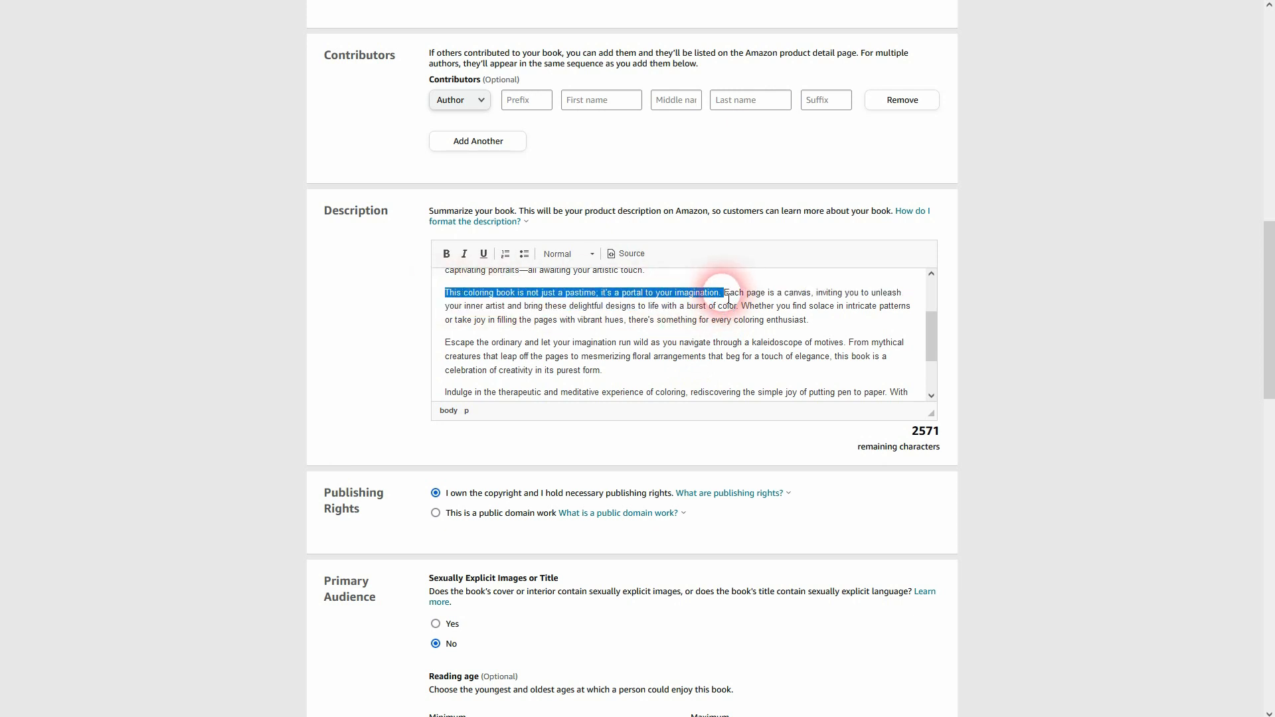
{"action": "left_click", "coordinate": [447, 254]}
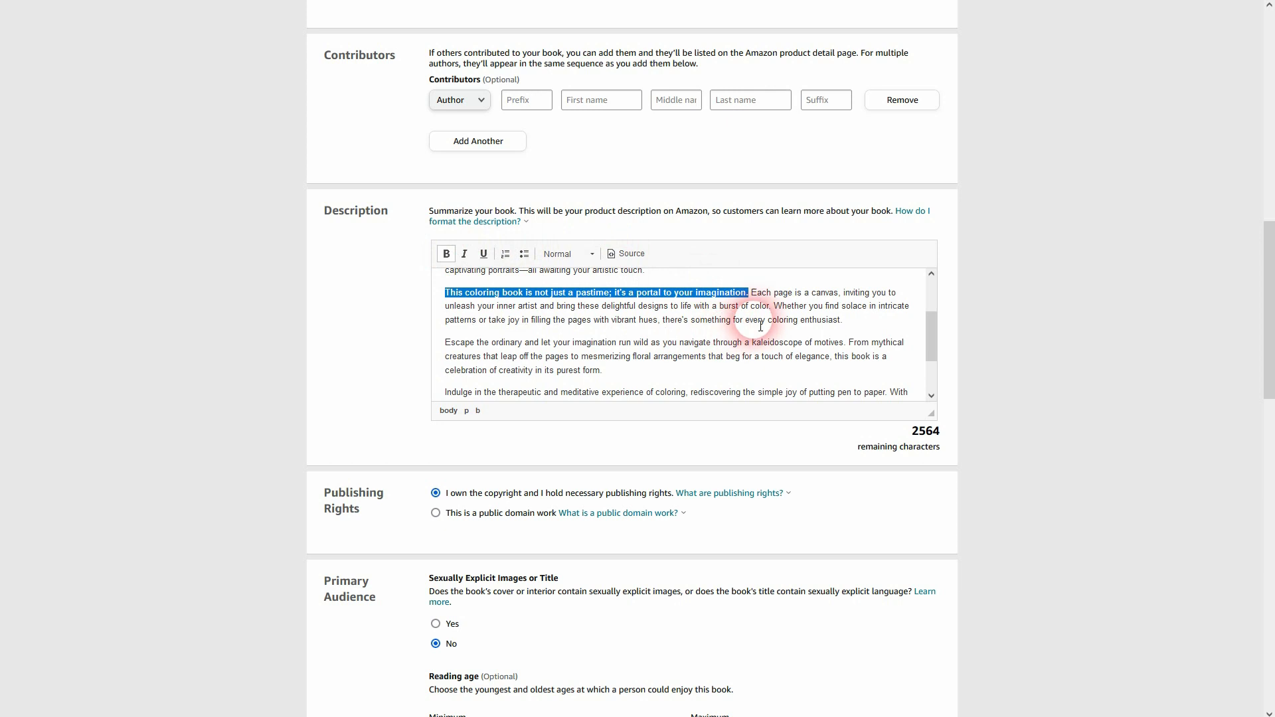
{"action": "left_click", "coordinate": [555, 362]}
- Make "rediscovering the simple joy of putting pen to paper" bold in the description's paragraph about therapeutic coloring
{"action": "scroll", "coordinate": [581, 361], "scroll_direction": "down", "scroll_amount": 1}
{"action": "scroll", "coordinate": [581, 360], "scroll_direction": "down", "scroll_amount": 2}
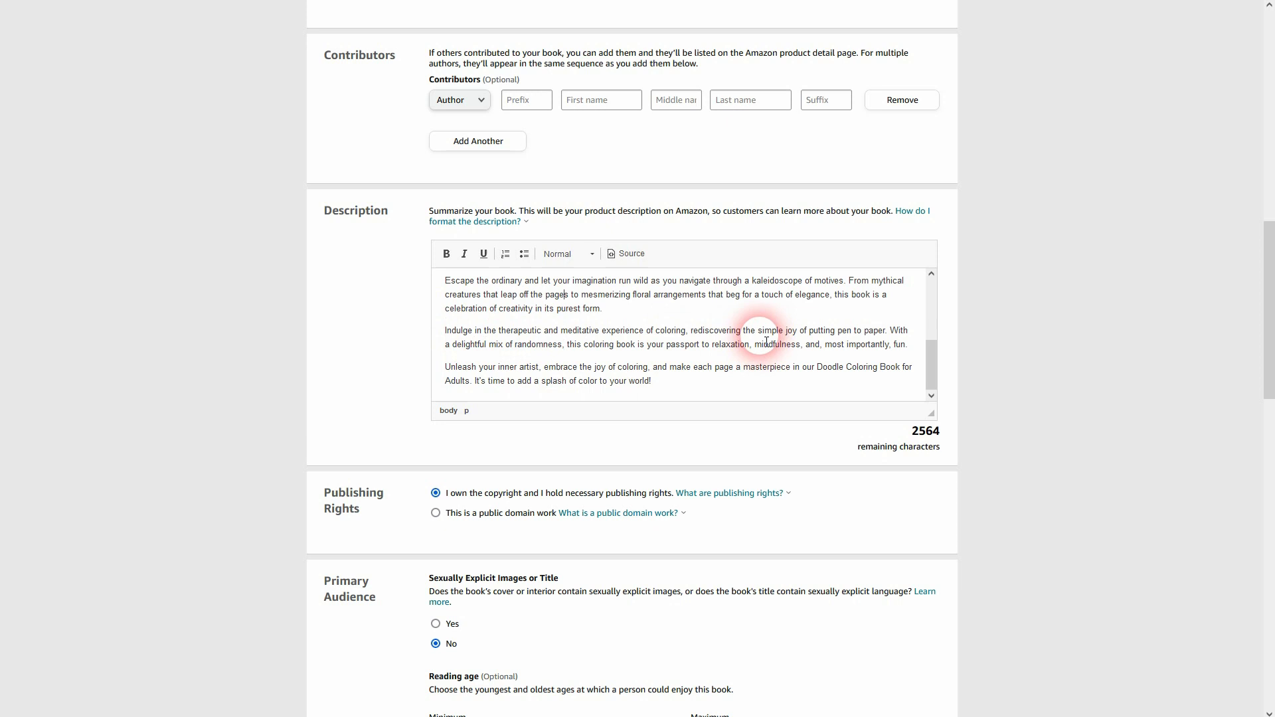
{"action": "left_click_drag", "start_coordinate": [698, 338], "coordinate": [893, 336]}
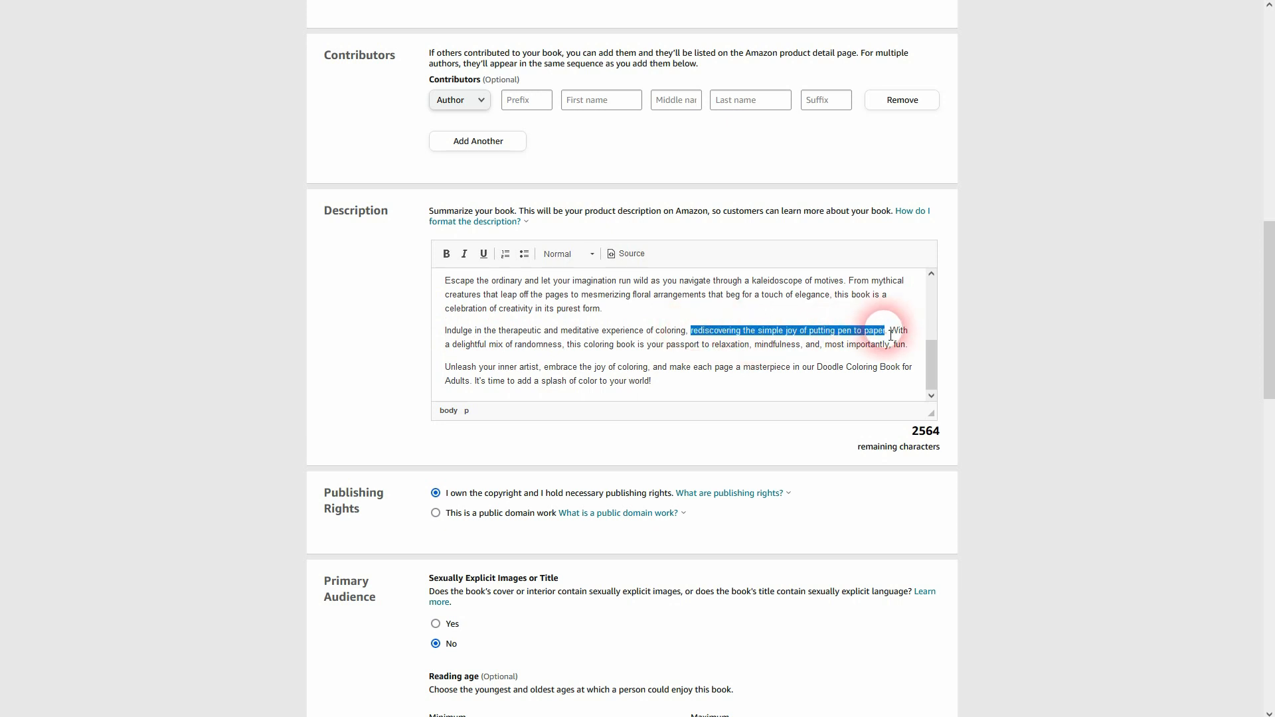
{"action": "left_click", "coordinate": [455, 261]}
{"action": "left_click", "coordinate": [608, 380]}
- Make the entire closing paragraph of the description, starting with "Unleash your inner artist", bold
{"action": "scroll", "coordinate": [664, 369], "scroll_direction": "down", "scroll_amount": 1}
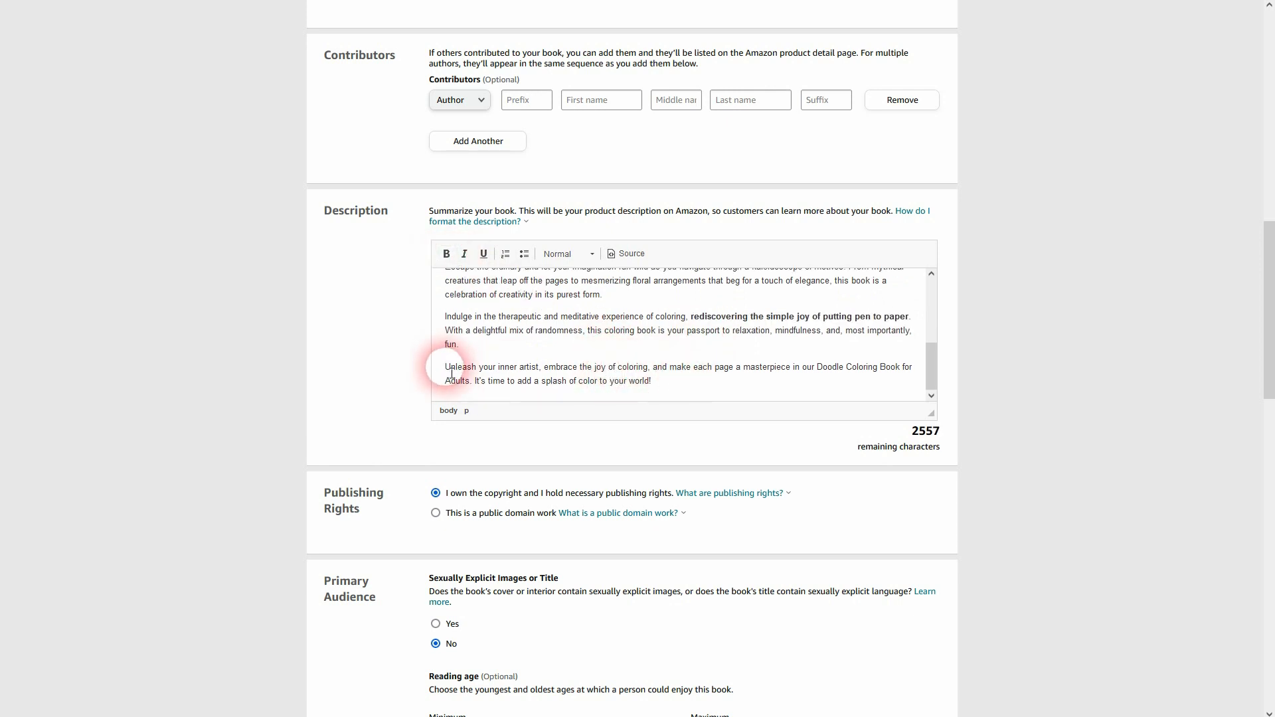
{"action": "left_click_drag", "start_coordinate": [445, 368], "coordinate": [706, 378]}
{"action": "left_click", "coordinate": [446, 254]}
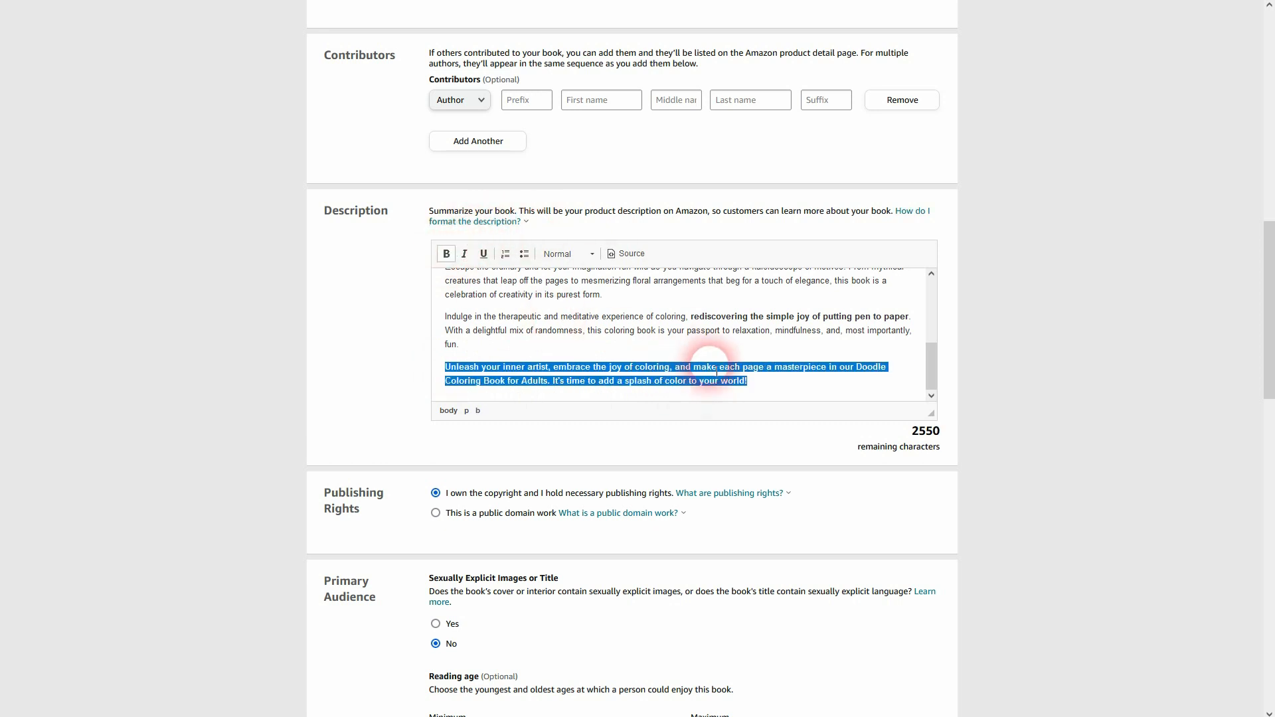
{"action": "left_click", "coordinate": [733, 360]}
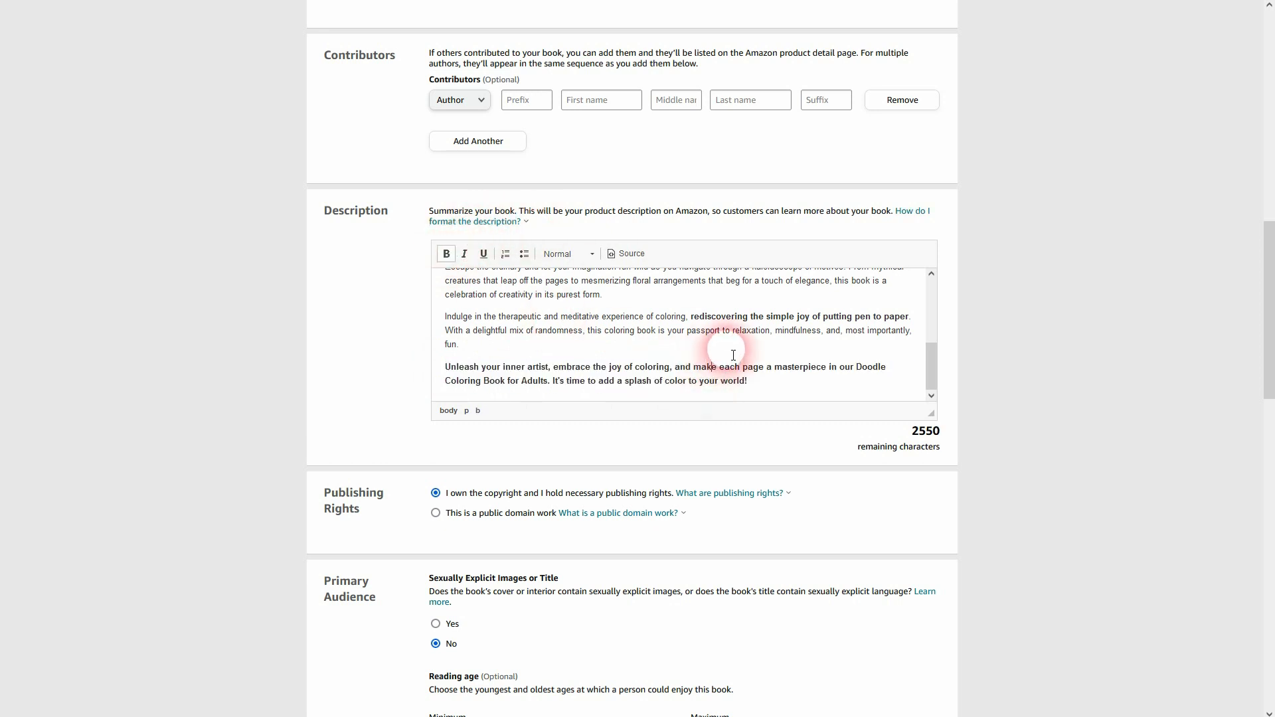
- Save the paperback details, continue to the paperback content and have a free KDP ISBN assigned to the book
{"action": "scroll", "coordinate": [1031, 317], "scroll_direction": "down", "scroll_amount": 7}
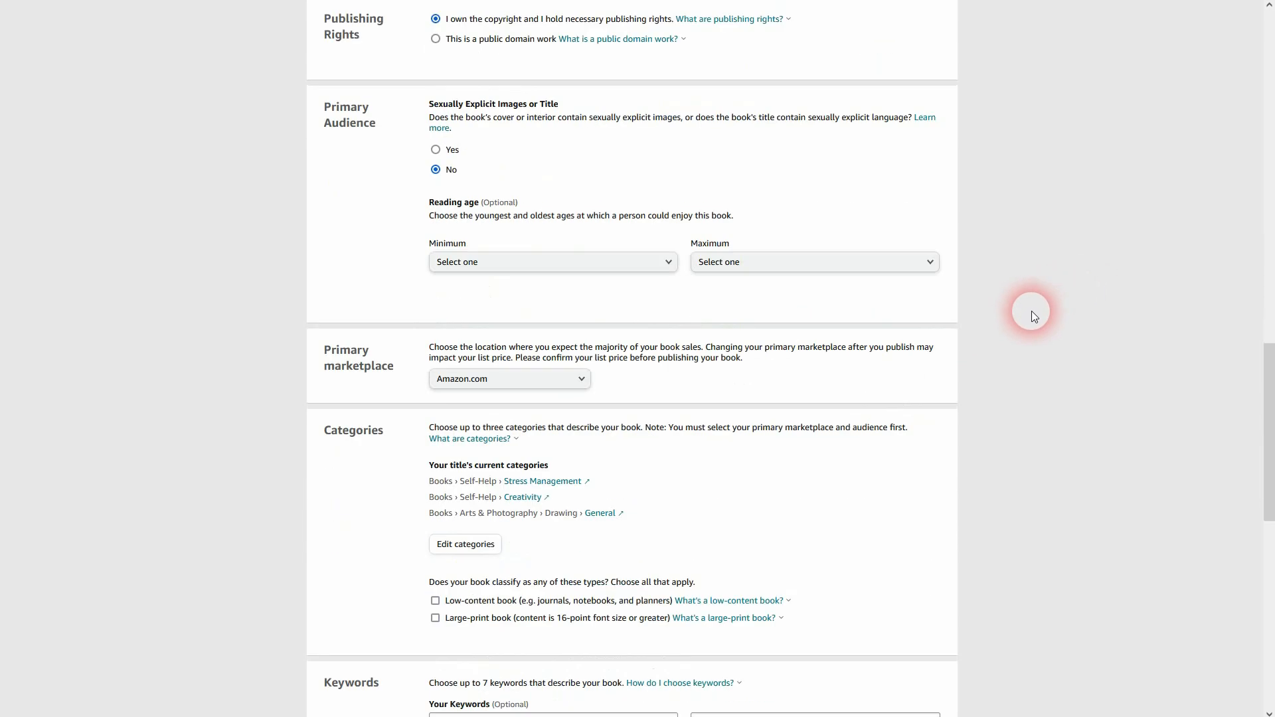
{"action": "scroll", "coordinate": [1031, 310], "scroll_direction": "down", "scroll_amount": 11}
{"action": "left_click", "coordinate": [902, 500]}
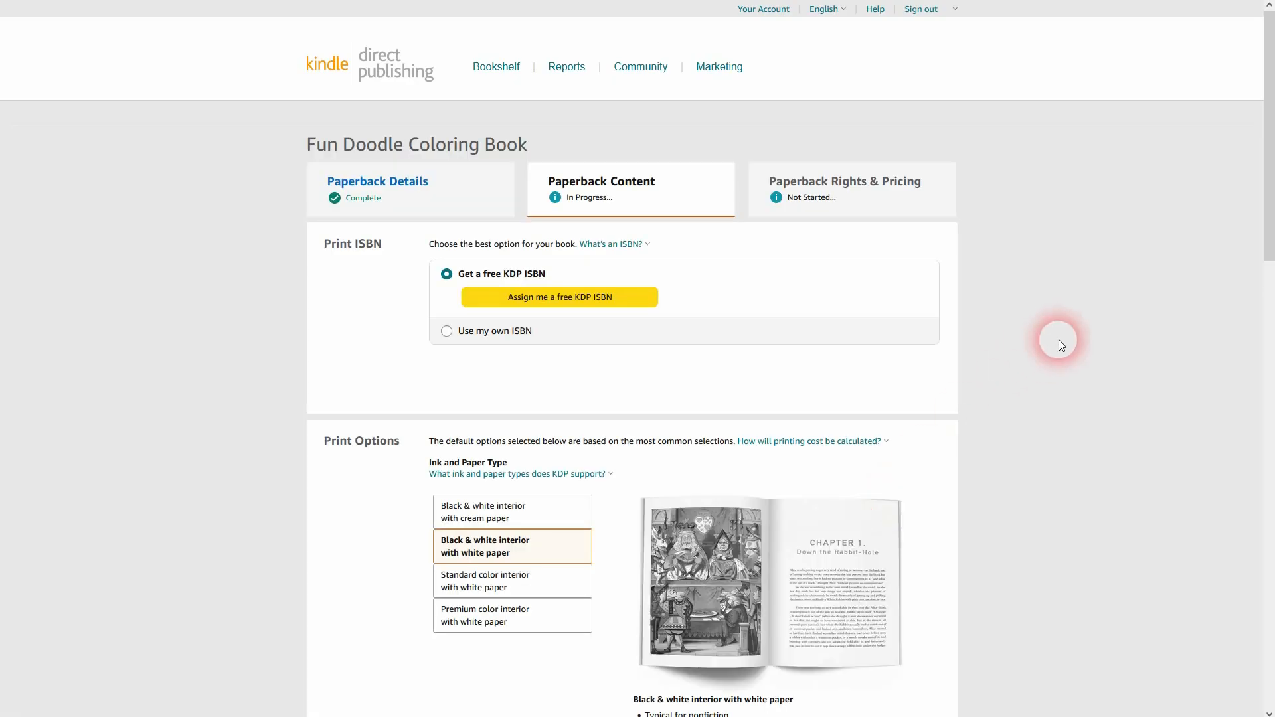
{"action": "left_click", "coordinate": [545, 303]}
{"action": "left_click", "coordinate": [989, 395]}
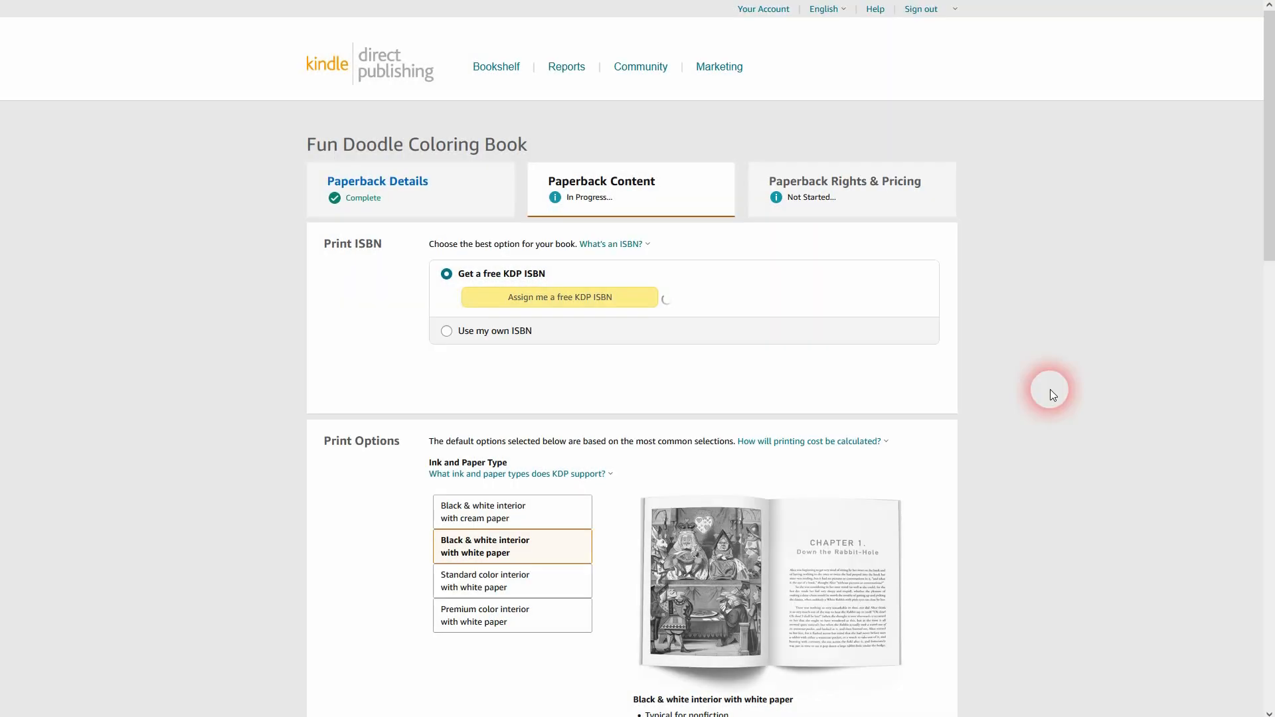
- Upload the book's interior file from the Downloads folder as the paperback manuscript
{"action": "scroll", "coordinate": [1036, 383], "scroll_direction": "down", "scroll_amount": 4}
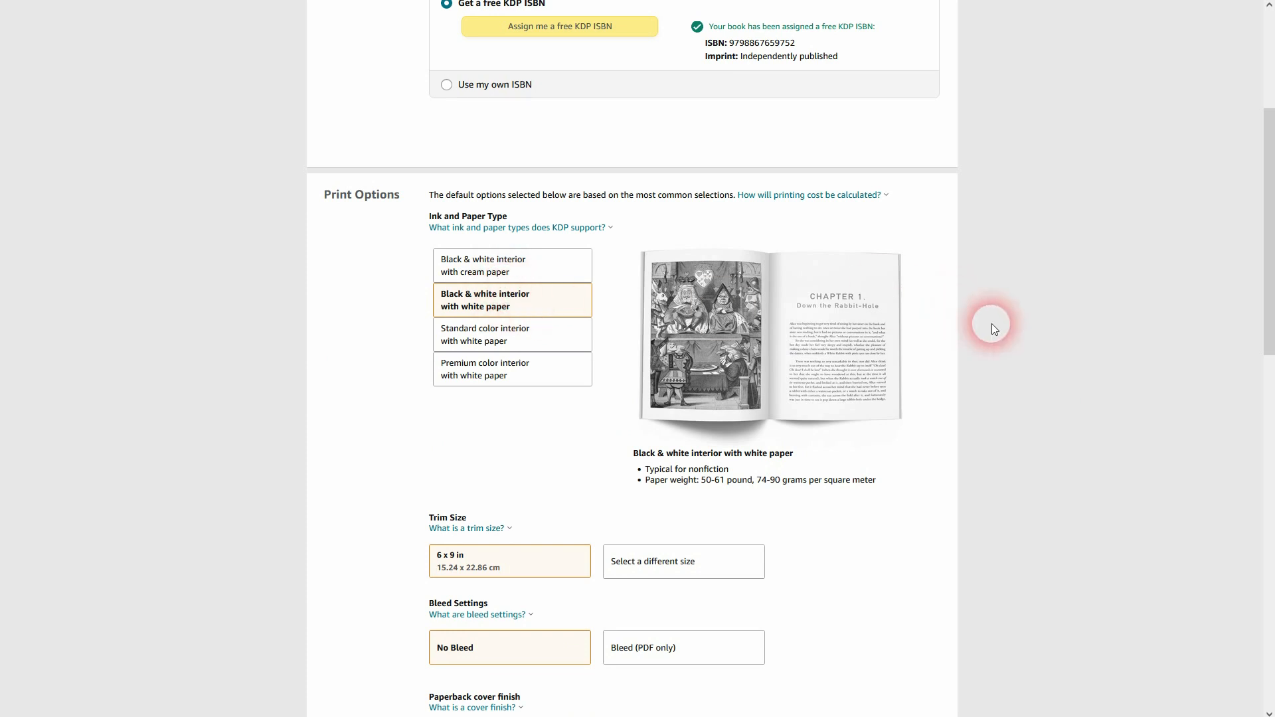
{"action": "scroll", "coordinate": [991, 324], "scroll_direction": "down", "scroll_amount": 9}
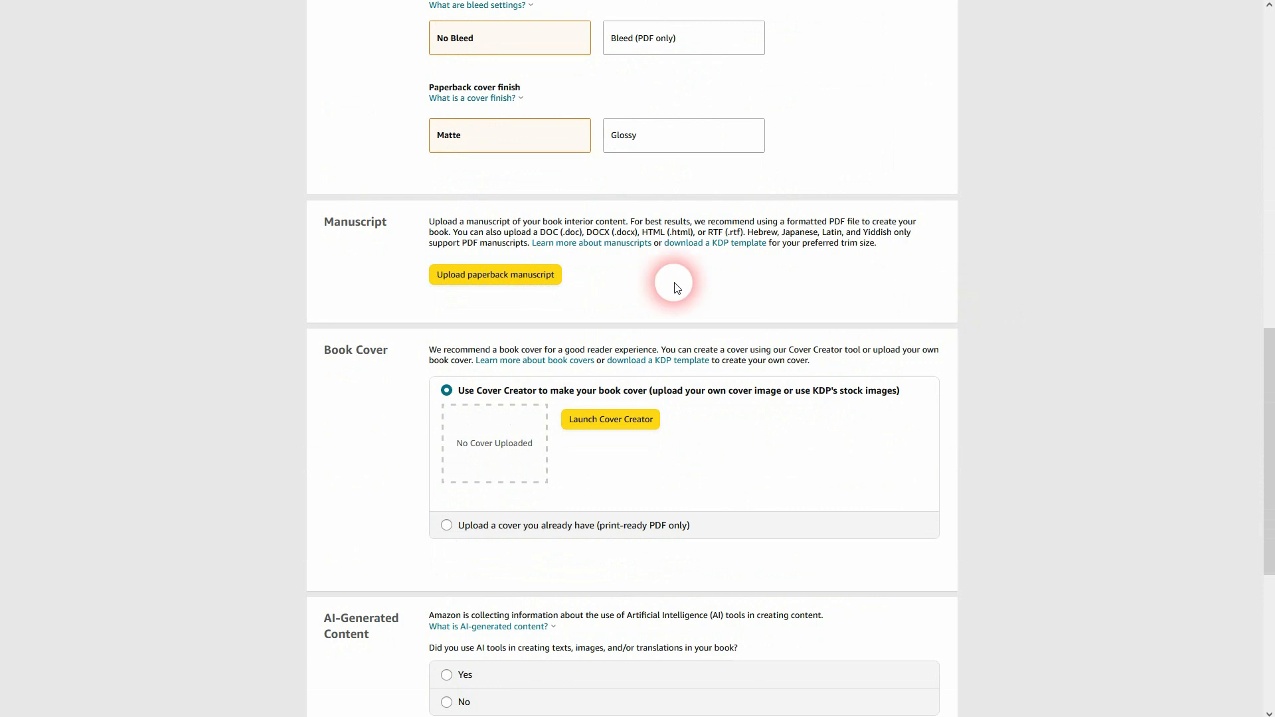
{"action": "left_click", "coordinate": [516, 276]}
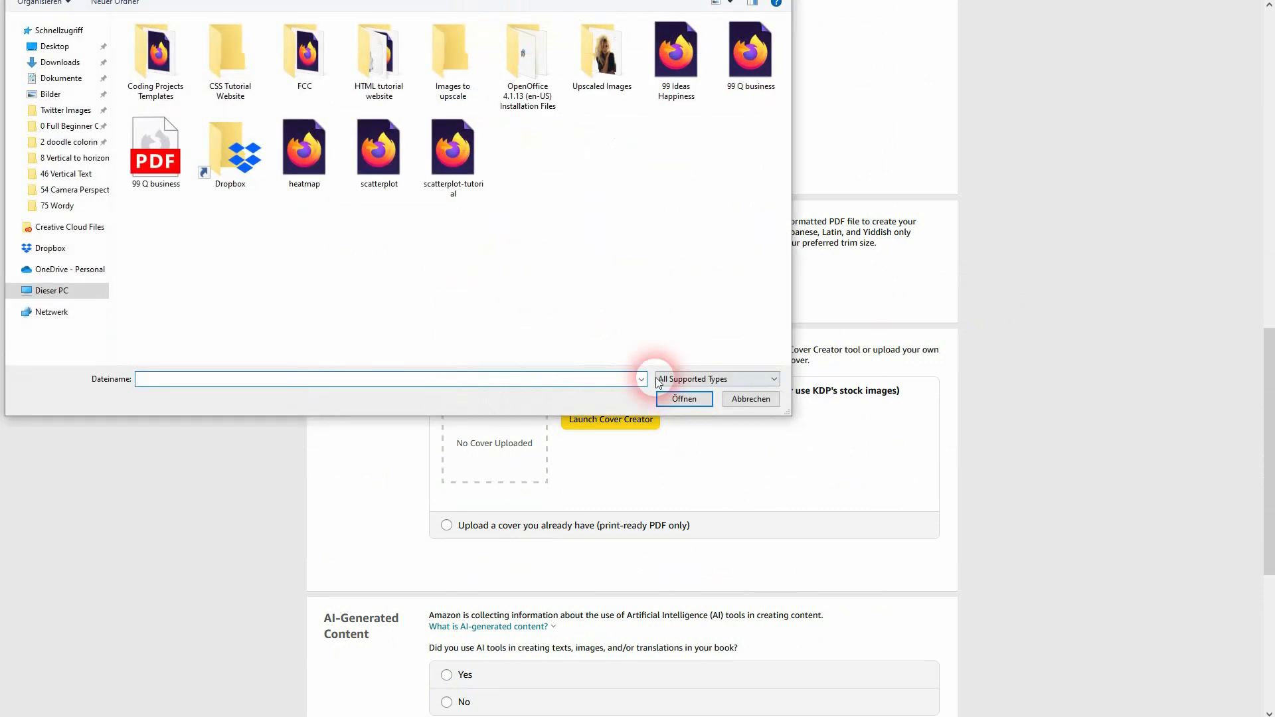
{"action": "left_click", "coordinate": [60, 62]}
{"action": "double_click", "coordinate": [166, 58]}
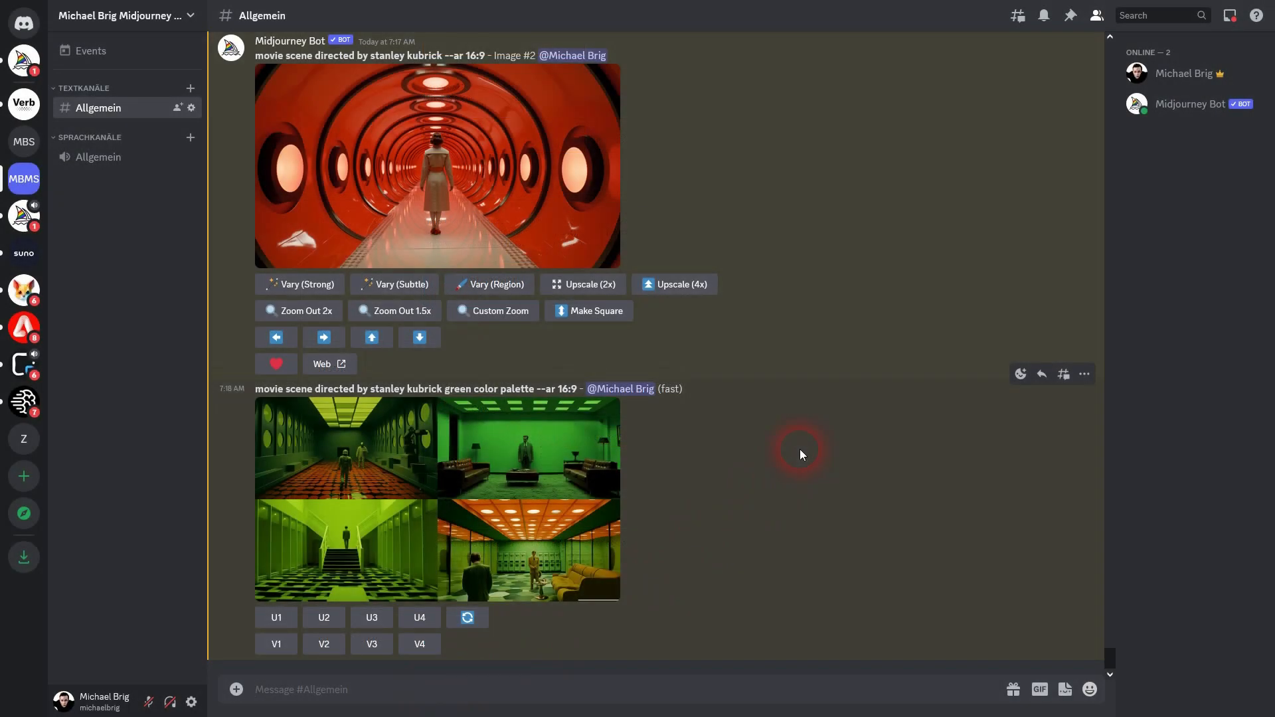
- Switch to Discord and generate Midjourney images from the prompt "colored doodle page --ar 6:9"
{"action": "type", "text": "/ima"}
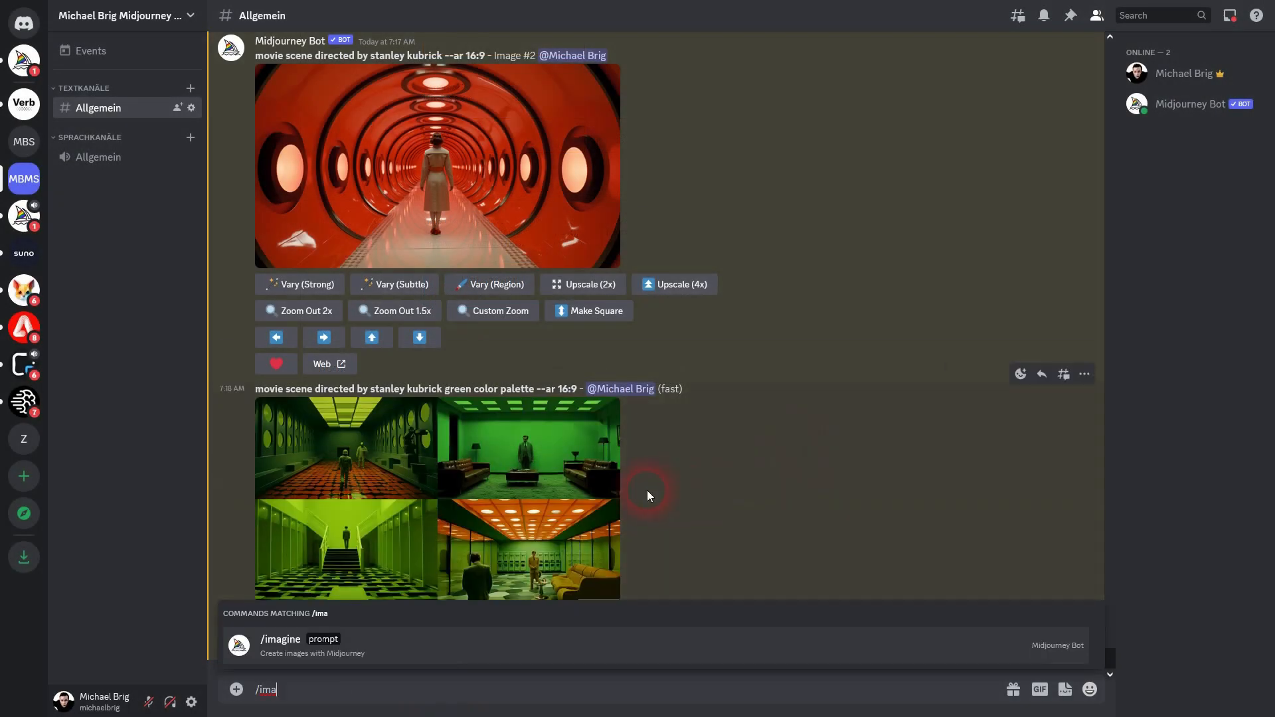
{"action": "left_click", "coordinate": [407, 655]}
{"action": "type", "text": "colored doodle page --ar 6:9"}
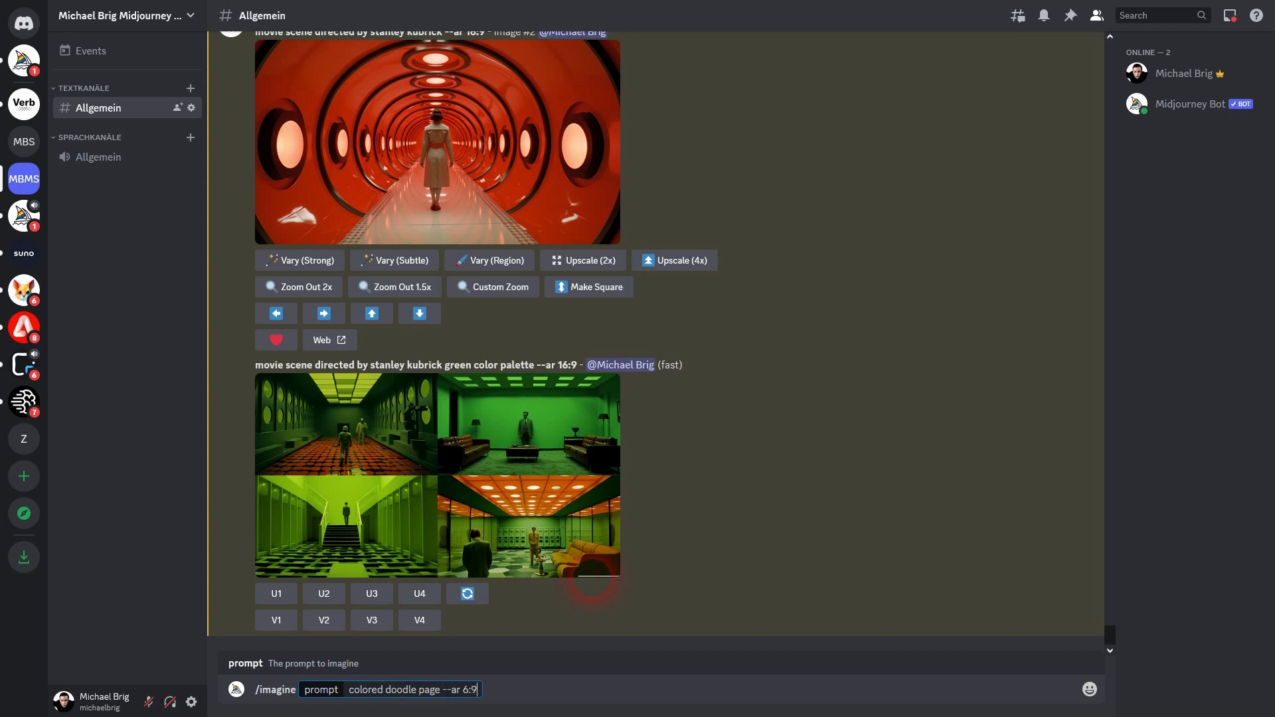
{"action": "key", "text": "Return"}
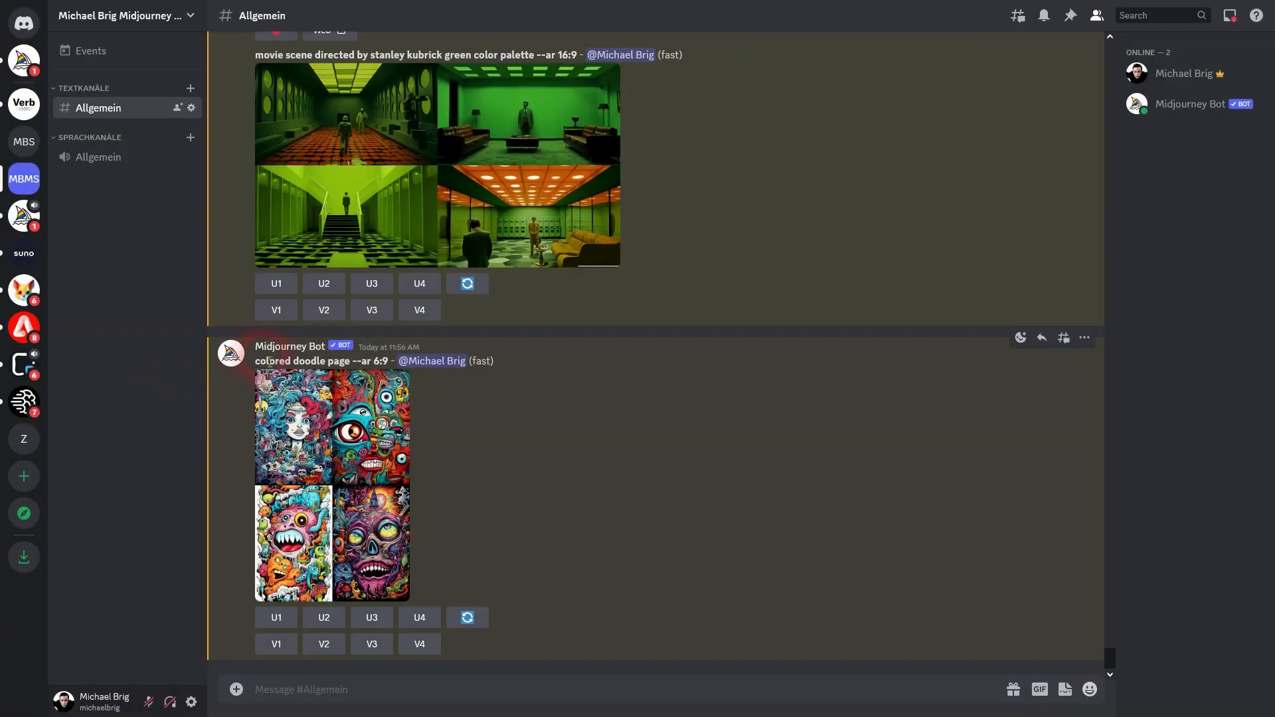
- Generate Midjourney images from "colored doodle page fun and cute motives --ar 6:9" and view the resulting grid enlarged
{"action": "left_click", "coordinate": [341, 685]}
{"action": "type", "text": "/imagine"}
{"action": "left_click", "coordinate": [412, 648]}
{"action": "type", "text": "colored doodle page --ar 6:9"}
{"action": "left_click", "coordinate": [440, 689]}
{"action": "type", "text": "fu"}
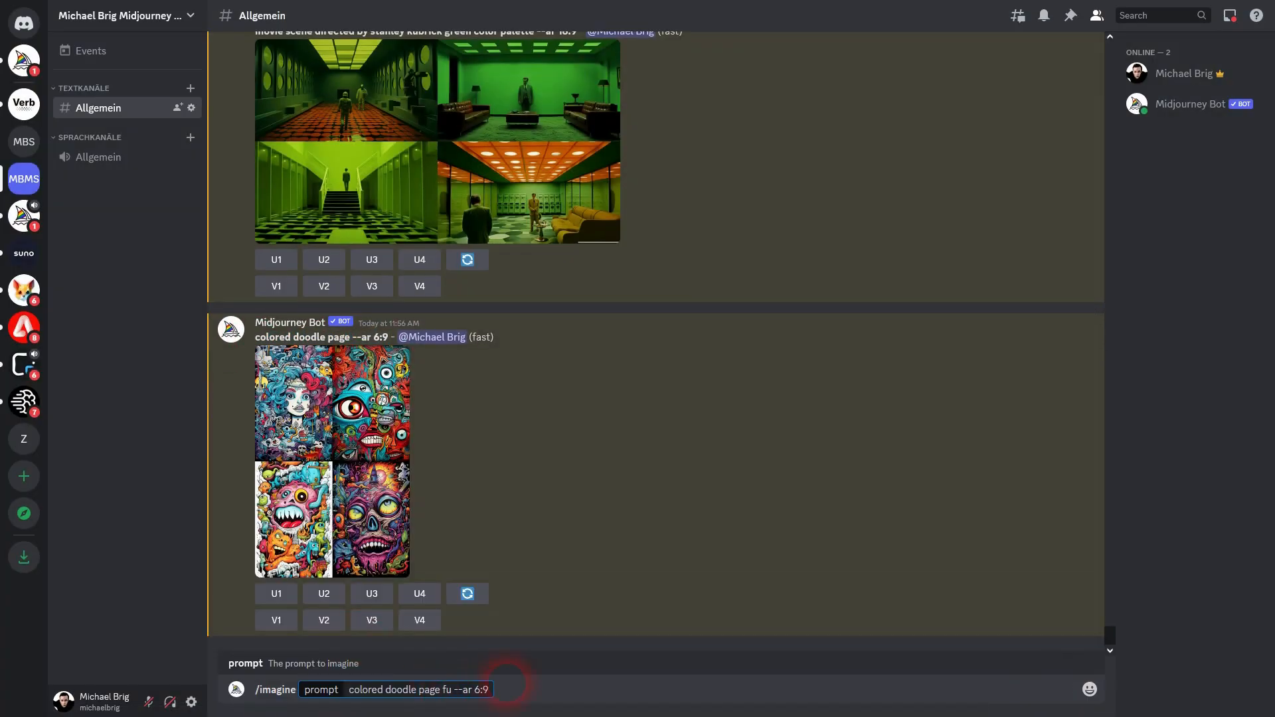
{"action": "key", "text": "Return"}
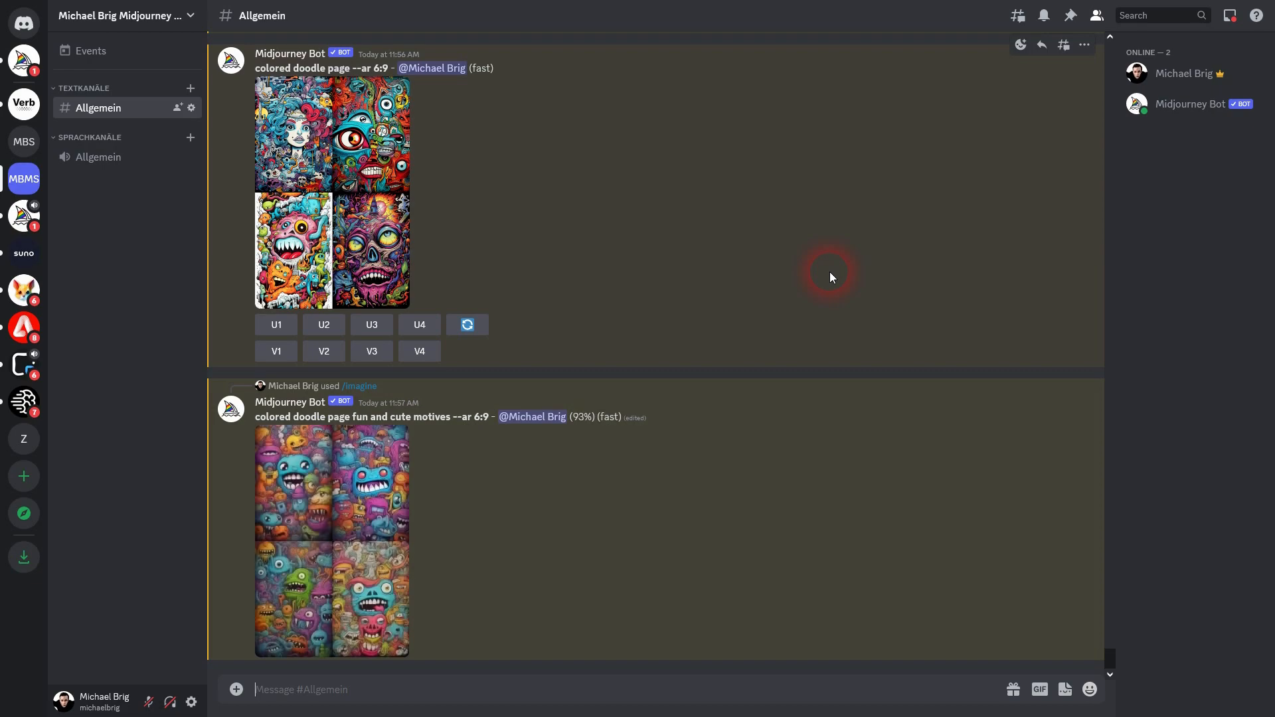
{"action": "left_click", "coordinate": [372, 466]}
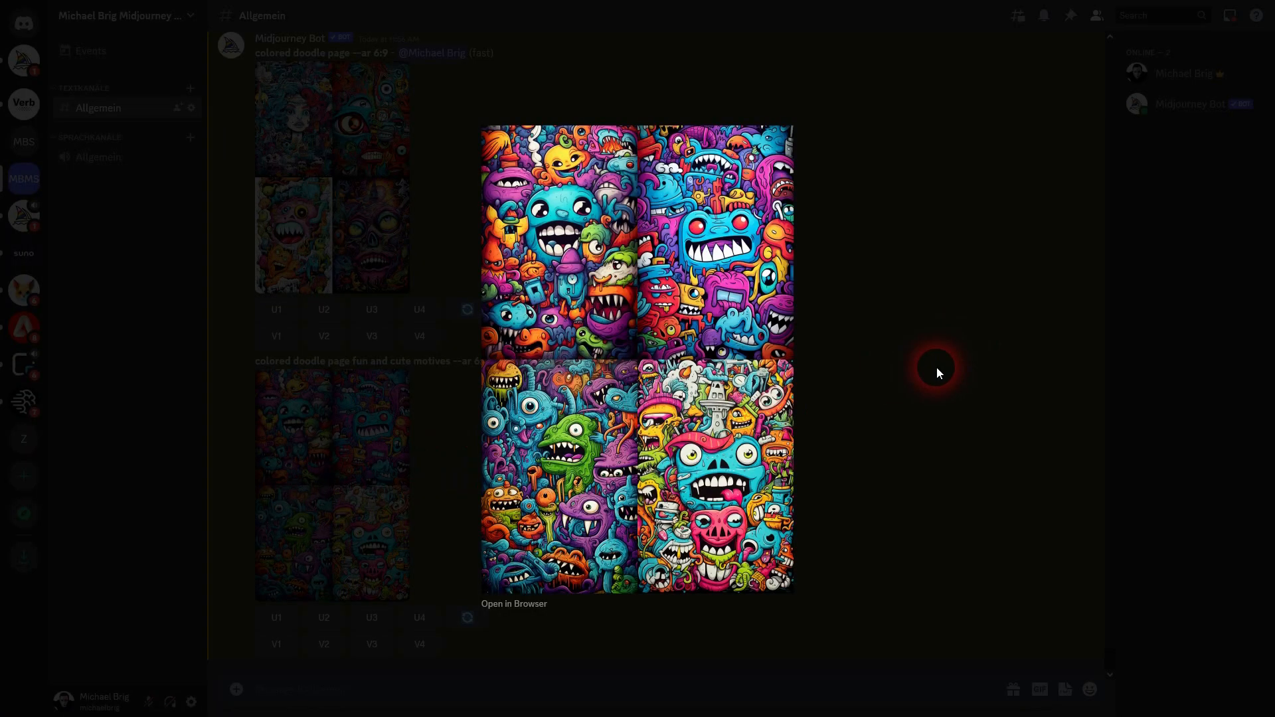
{"action": "left_click", "coordinate": [936, 366]}
- Generate Midjourney images from the prompt "color book page cute and fun motives fully colored --ar 2:3"
{"action": "left_click", "coordinate": [364, 691]}
{"action": "type", "text": "/imag"}
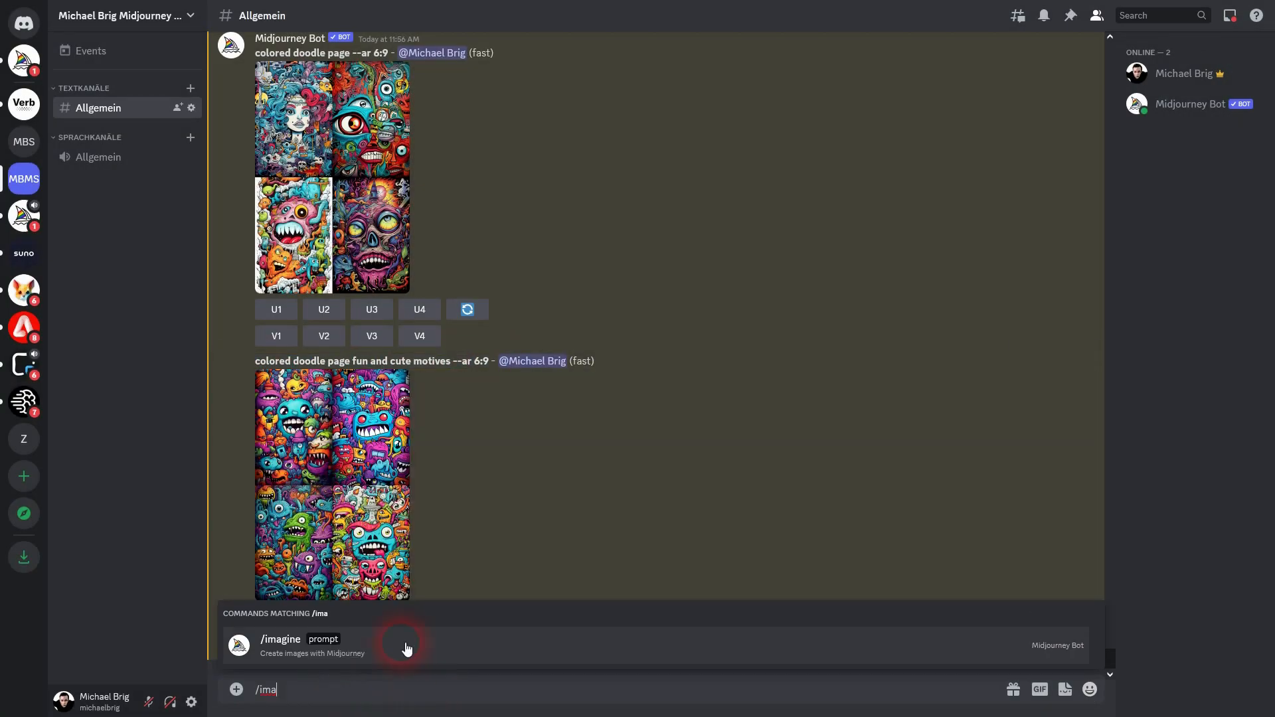
{"action": "left_click", "coordinate": [407, 648]}
{"action": "type", "text": "color book page cute and"}
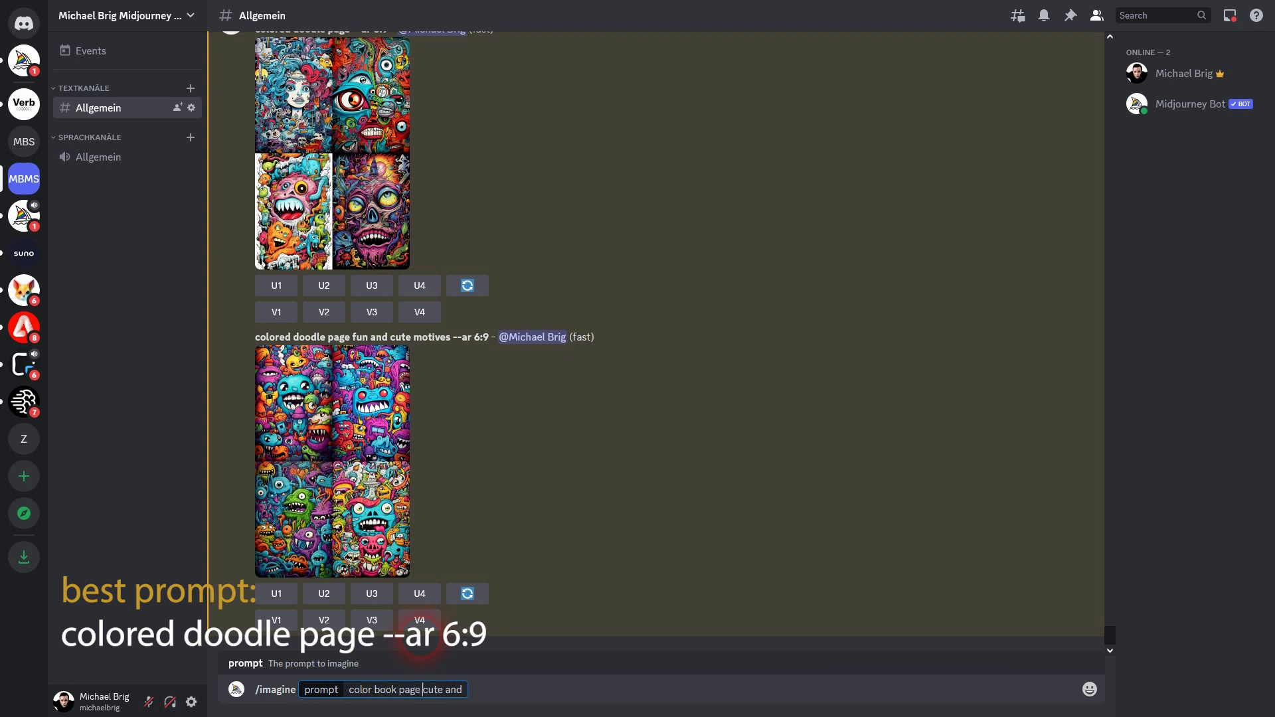
{"action": "type", "text": " fun motives fully colored --ar"}
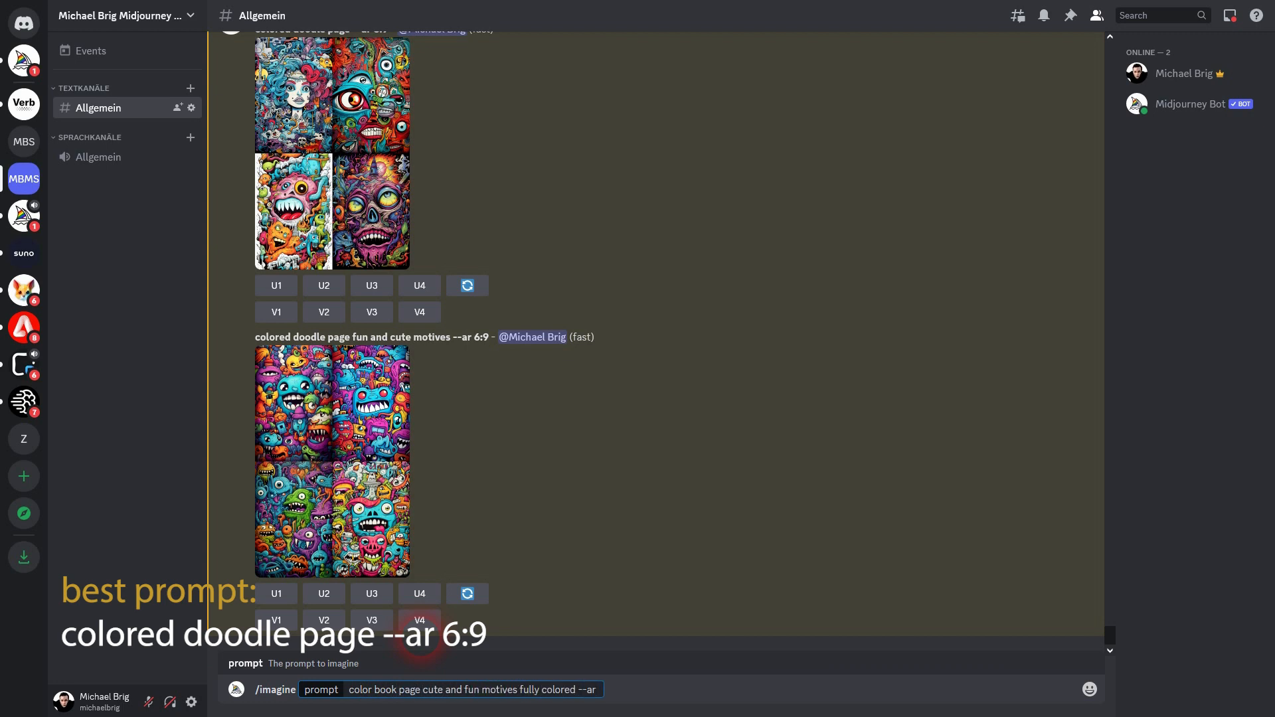
{"action": "type", "text": " 2:3"}
{"action": "key", "text": "Return"}
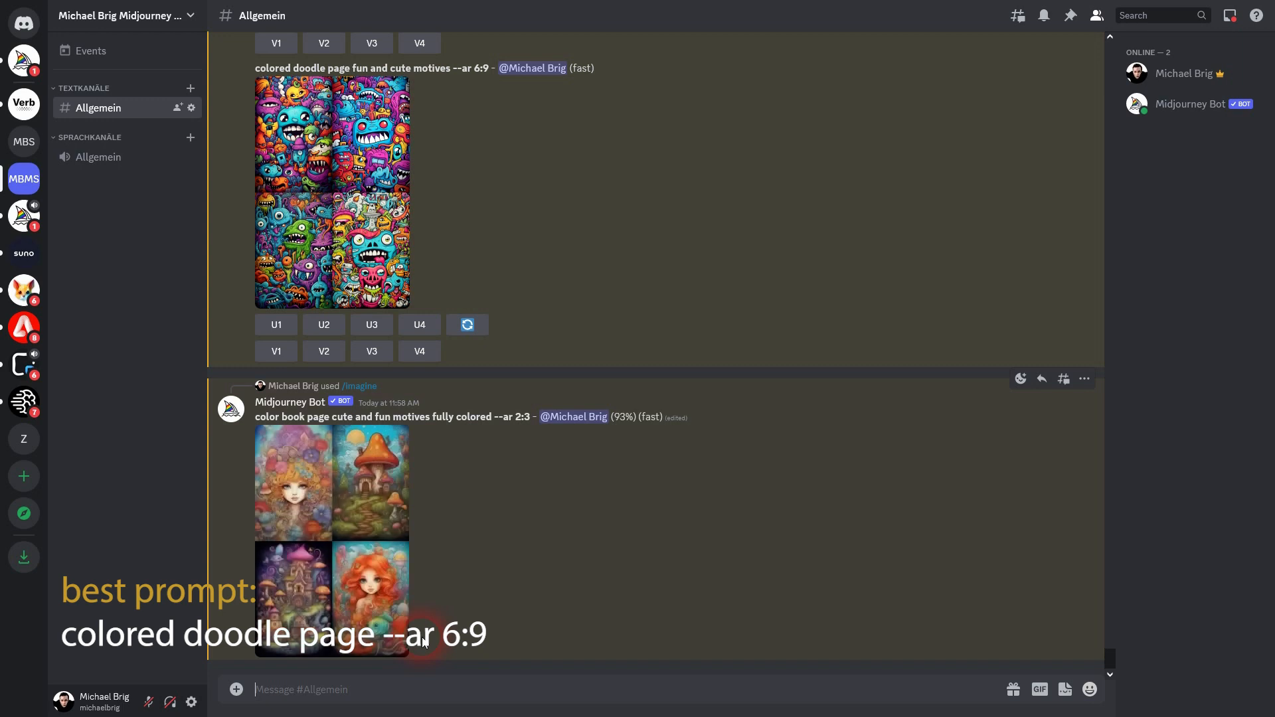
- View the fully colored image grid enlarged and upscale its first image
{"action": "left_click", "coordinate": [360, 474]}
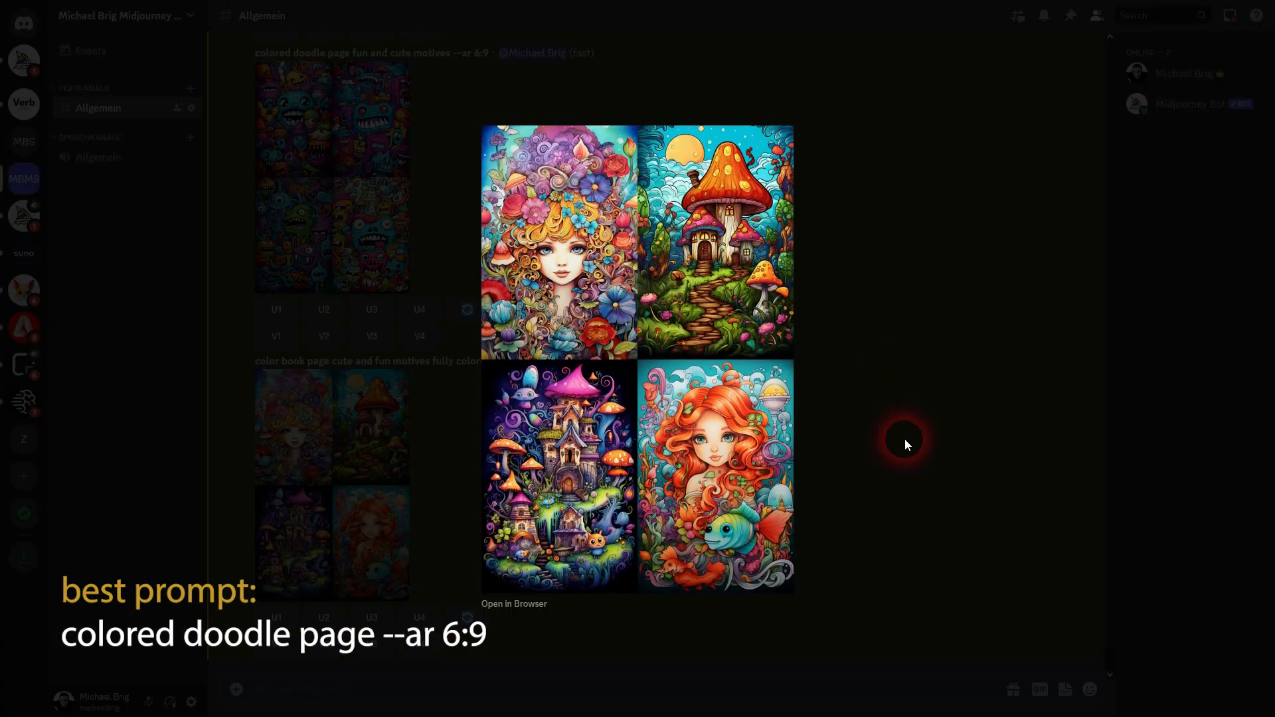
{"action": "left_click", "coordinate": [905, 440]}
{"action": "left_click", "coordinate": [276, 618]}
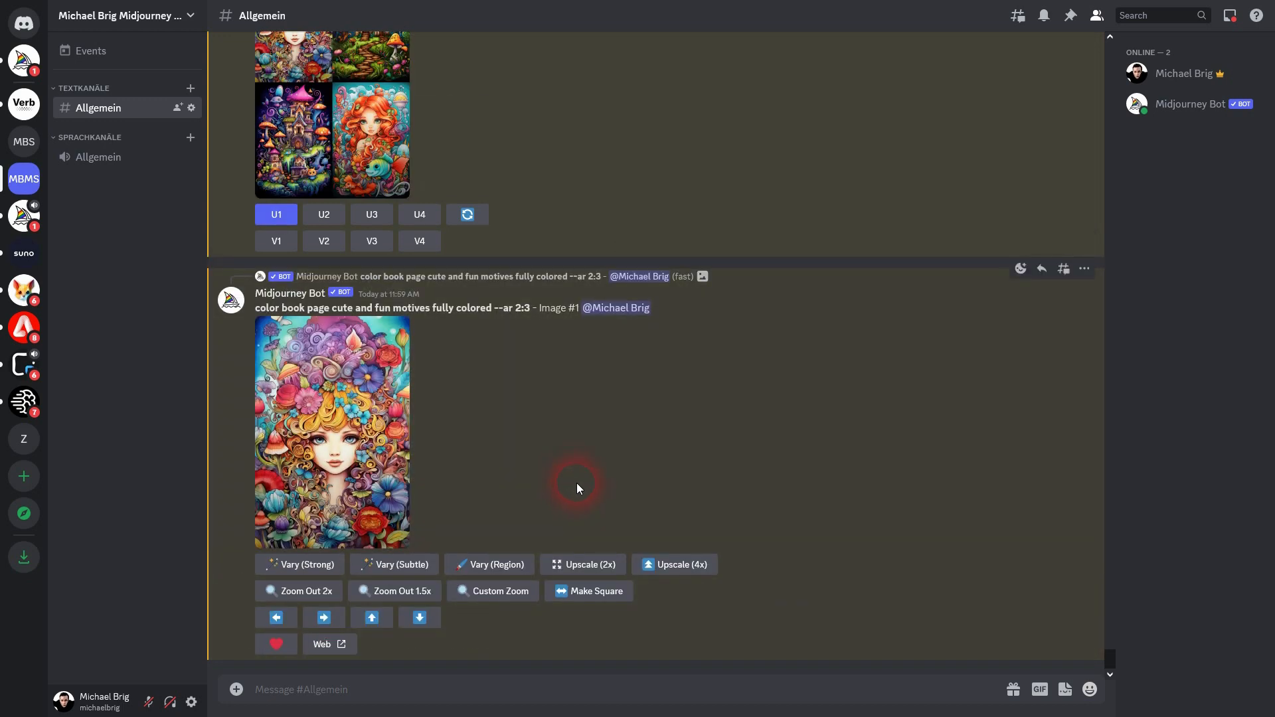
- Open the upscaled image of the girl with flowers in the browser at full size and save it to the computer
{"action": "left_click", "coordinate": [337, 460]}
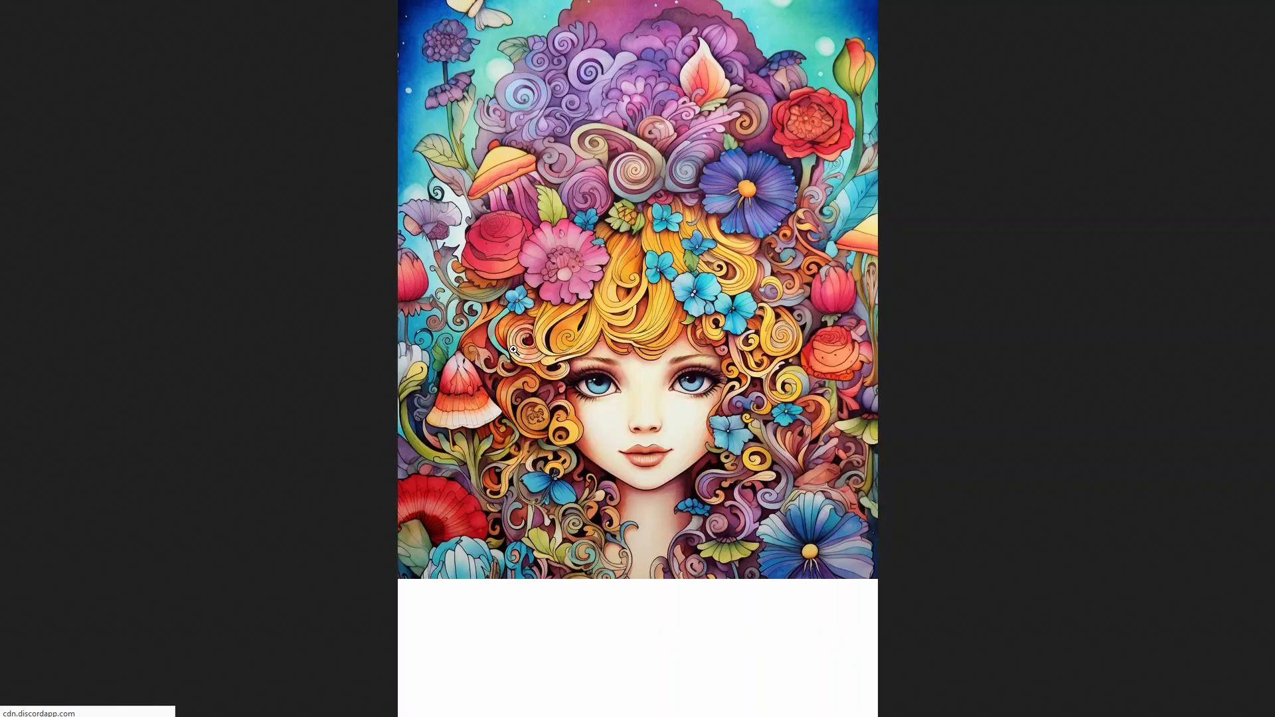
{"action": "right_click", "coordinate": [634, 349]}
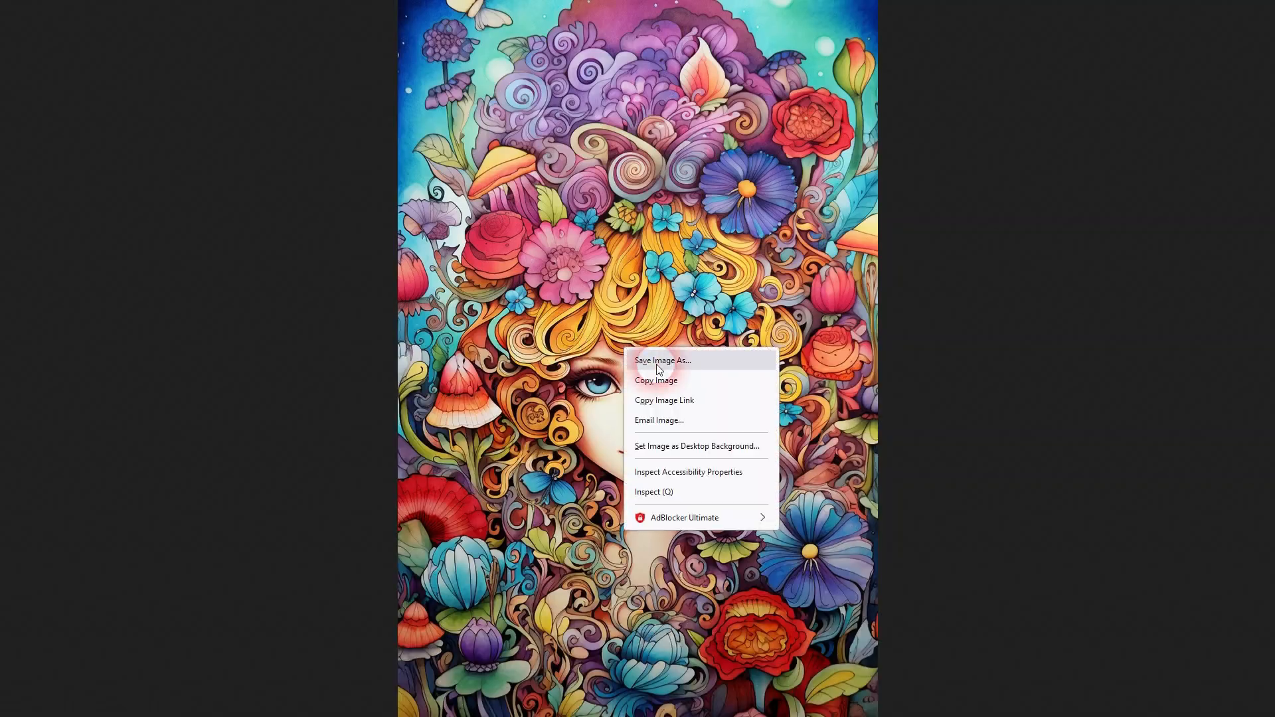
{"action": "left_click", "coordinate": [664, 362]}
{"action": "left_click", "coordinate": [690, 405]}
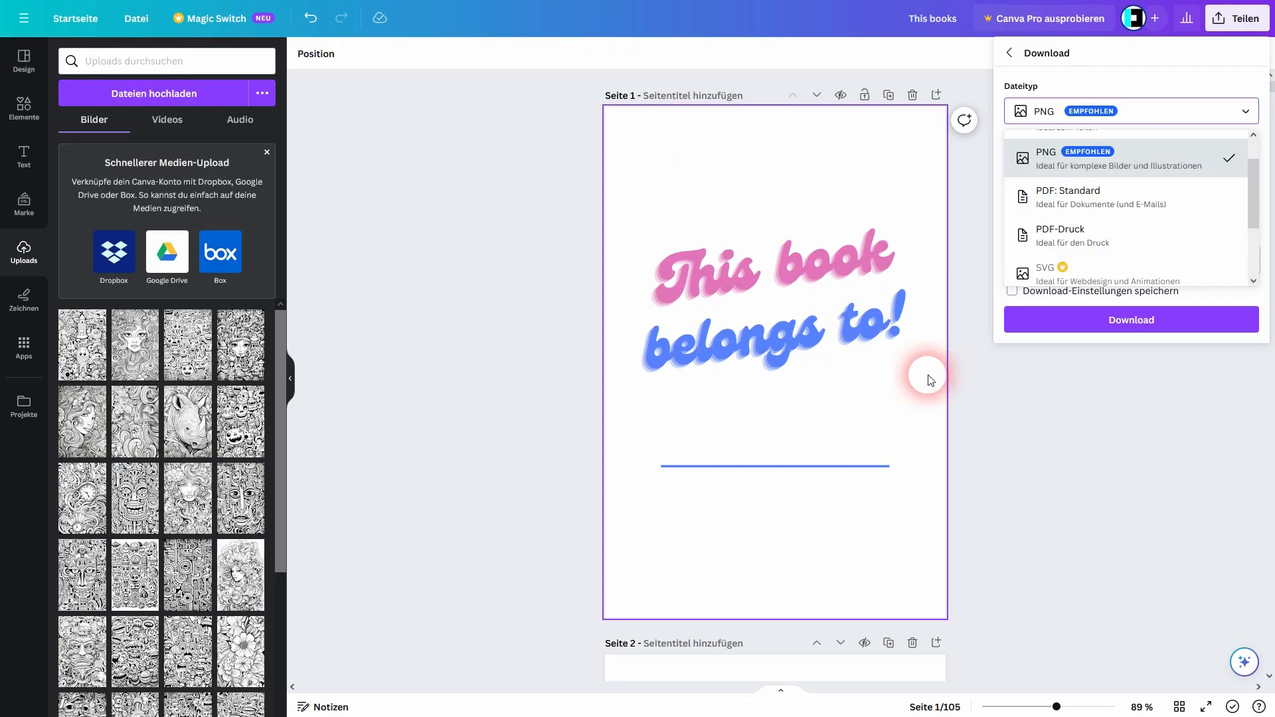
- Add a page to the Canva book design and upload the saved color image from the Downloads folder
{"action": "left_click", "coordinate": [888, 93]}
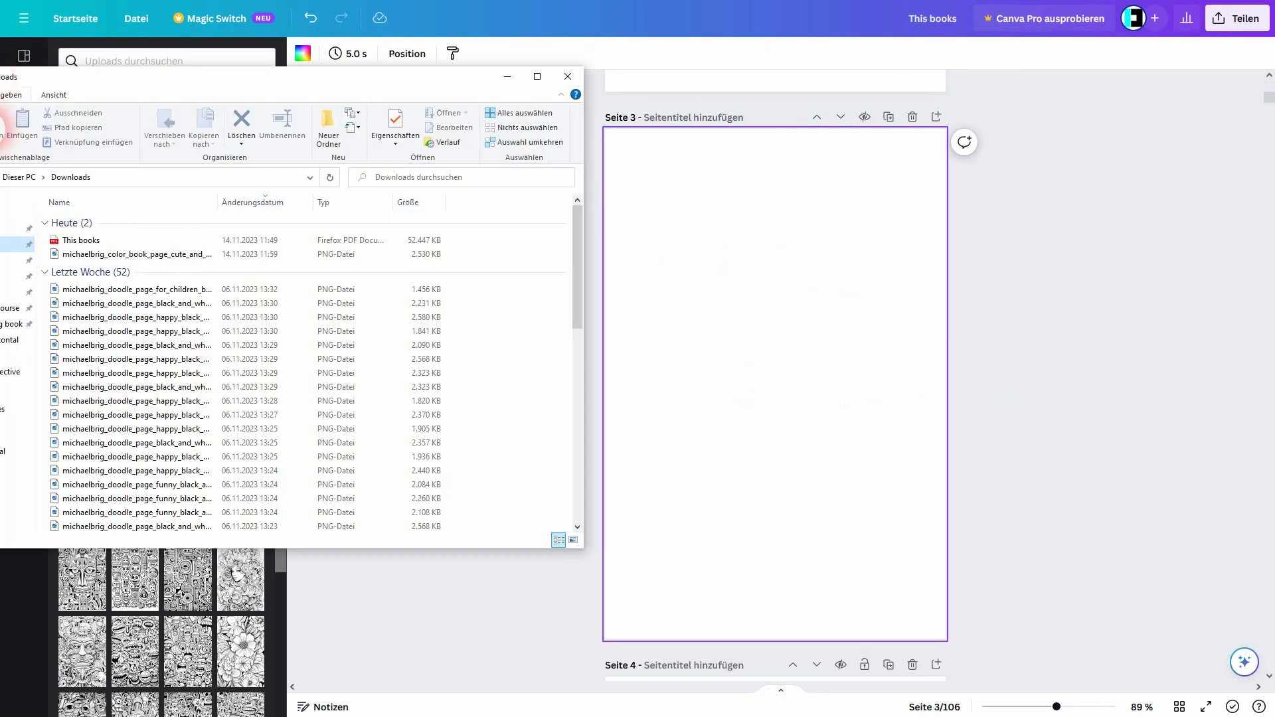
{"action": "left_click_drag", "start_coordinate": [126, 255], "coordinate": [209, 607]}
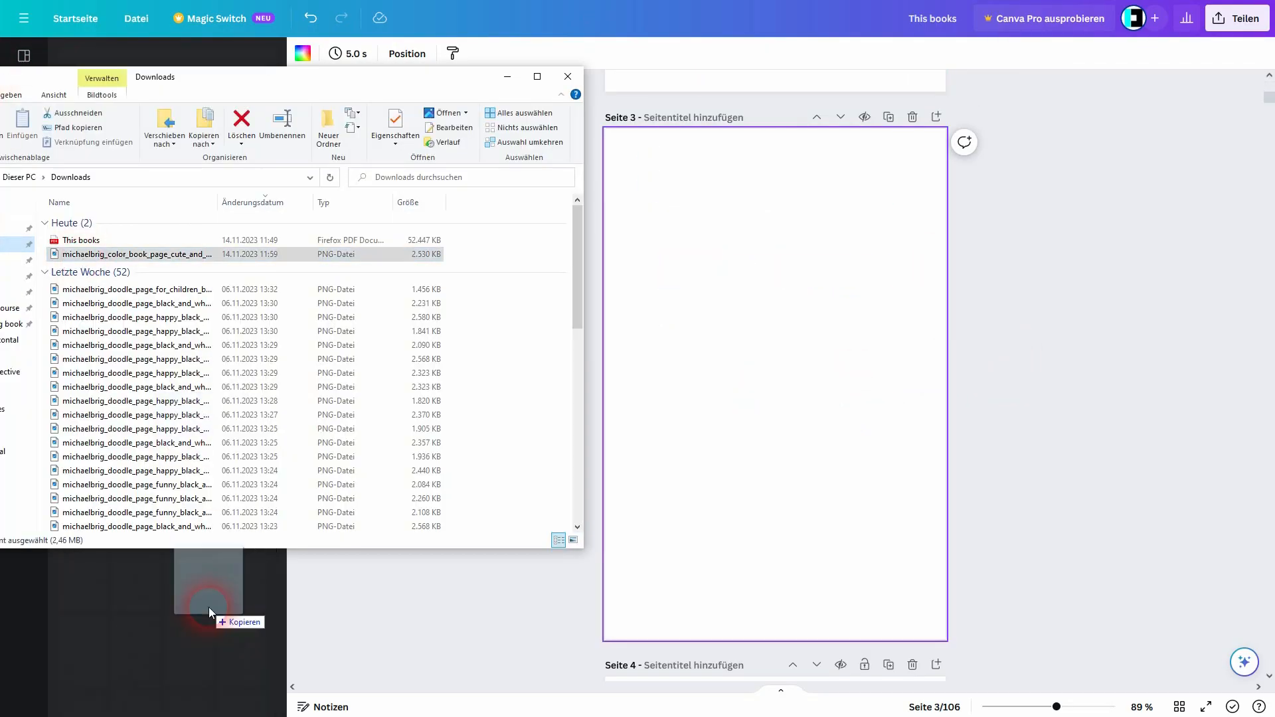
{"action": "left_click_drag", "start_coordinate": [208, 607], "coordinate": [211, 610]}
{"action": "left_click", "coordinate": [347, 571]}
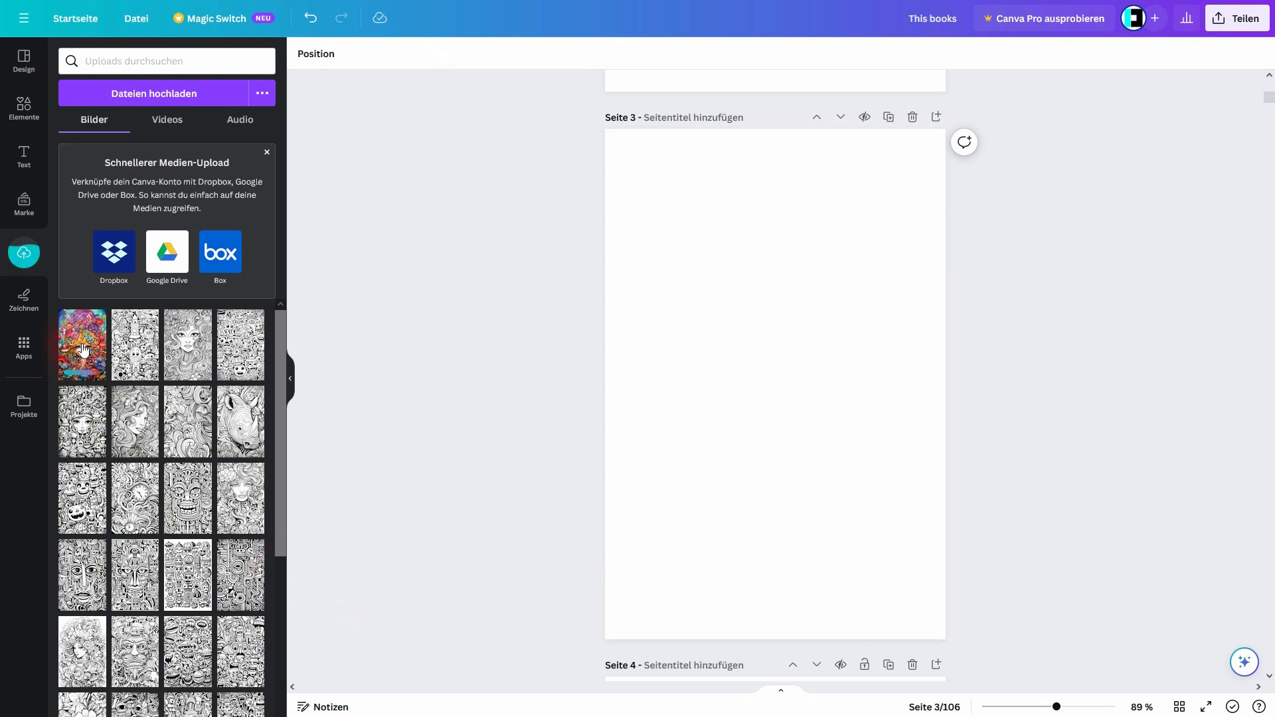
- Place the uploaded flower-girl image on blank page 3 and enlarge it to fill the whole page
{"action": "left_click", "coordinate": [83, 350]}
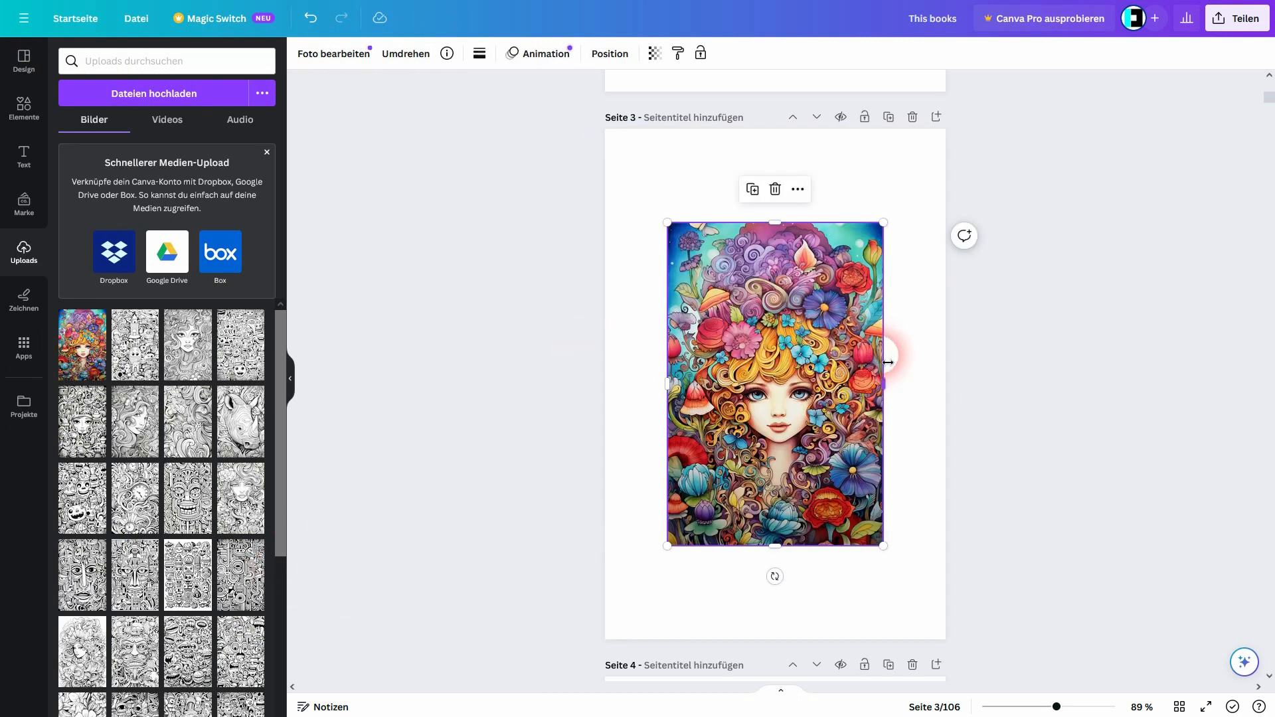
{"action": "left_click_drag", "start_coordinate": [776, 221], "coordinate": [761, 117]}
{"action": "left_click_drag", "start_coordinate": [885, 385], "coordinate": [947, 385]}
{"action": "left_click", "coordinate": [1076, 367]}
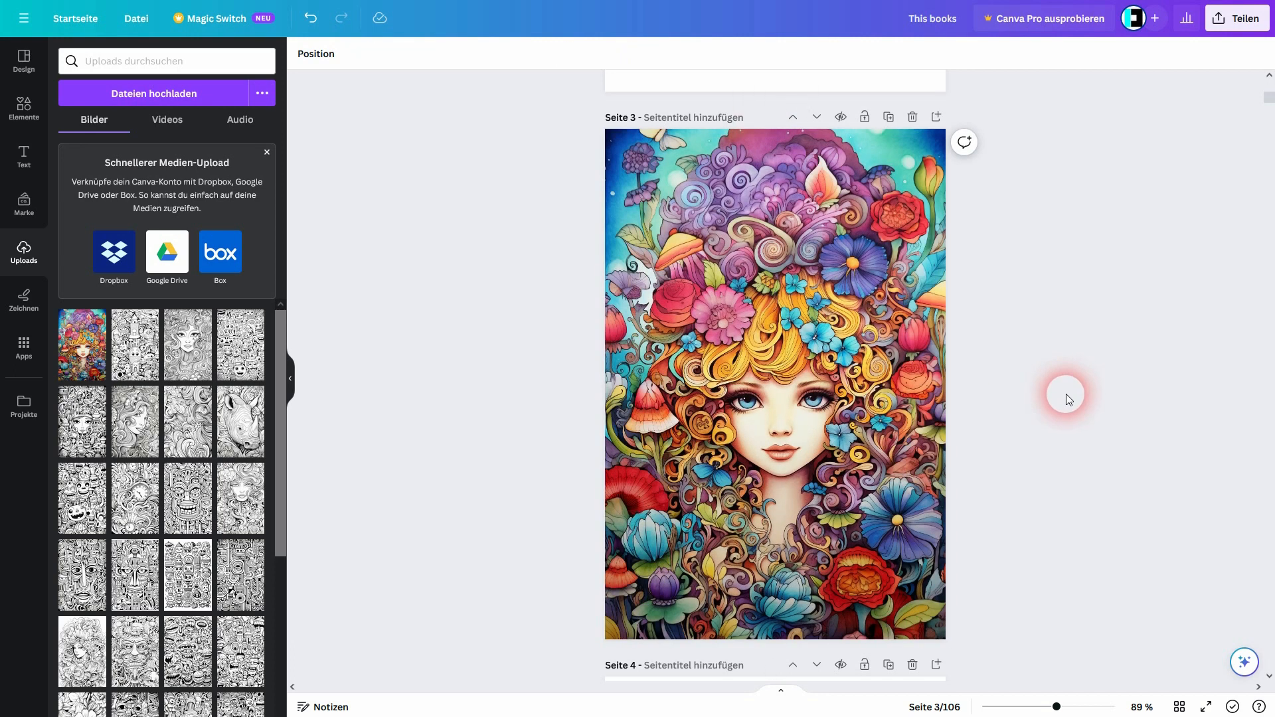
- Look up the exact book title on the KDP paperback content page and return to the Canva text templates
{"action": "left_click", "coordinate": [40, 156]}
{"action": "scroll", "coordinate": [191, 478], "scroll_direction": "down", "scroll_amount": 6}
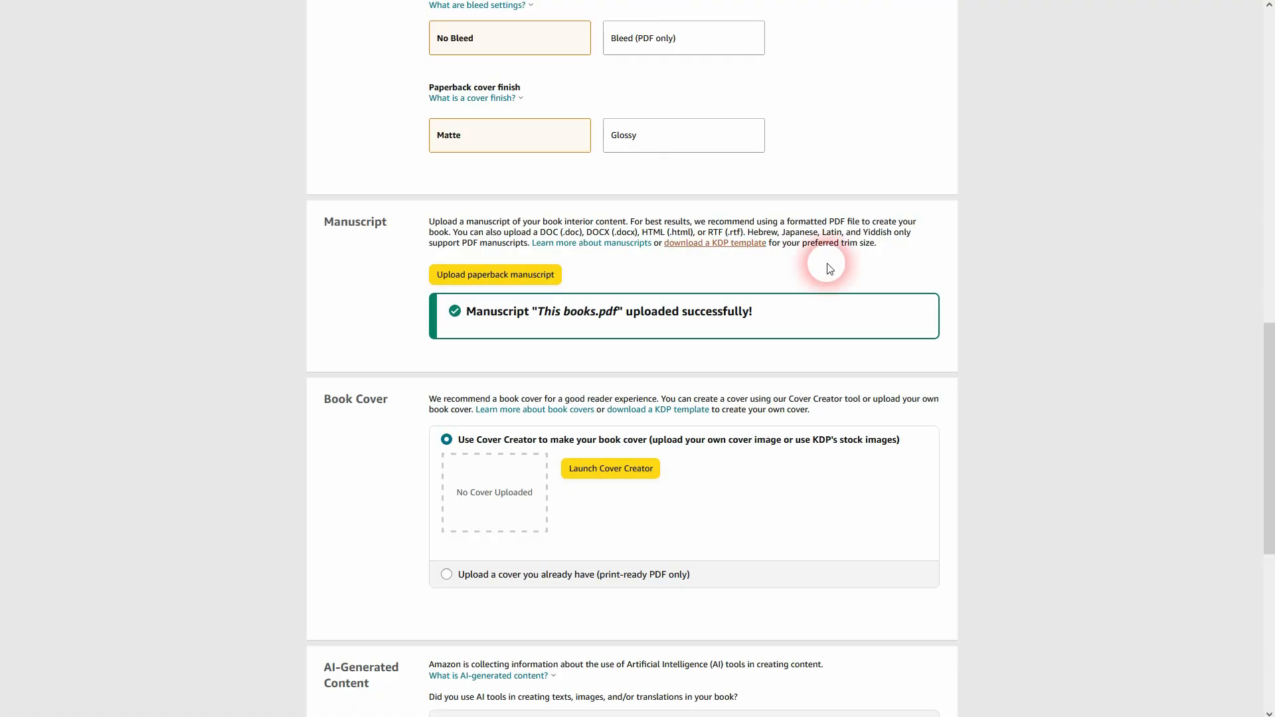
{"action": "scroll", "coordinate": [966, 234], "scroll_direction": "up", "scroll_amount": 15}
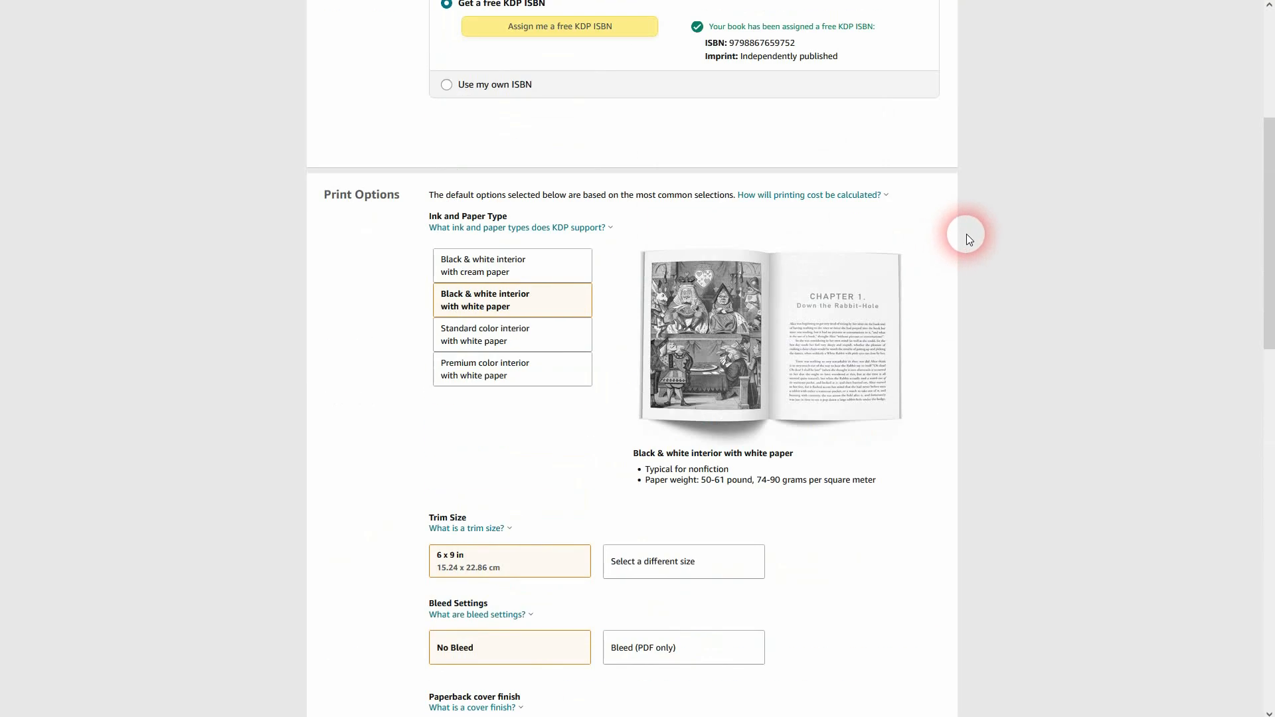
{"action": "left_click_drag", "start_coordinate": [307, 189], "coordinate": [544, 180]}
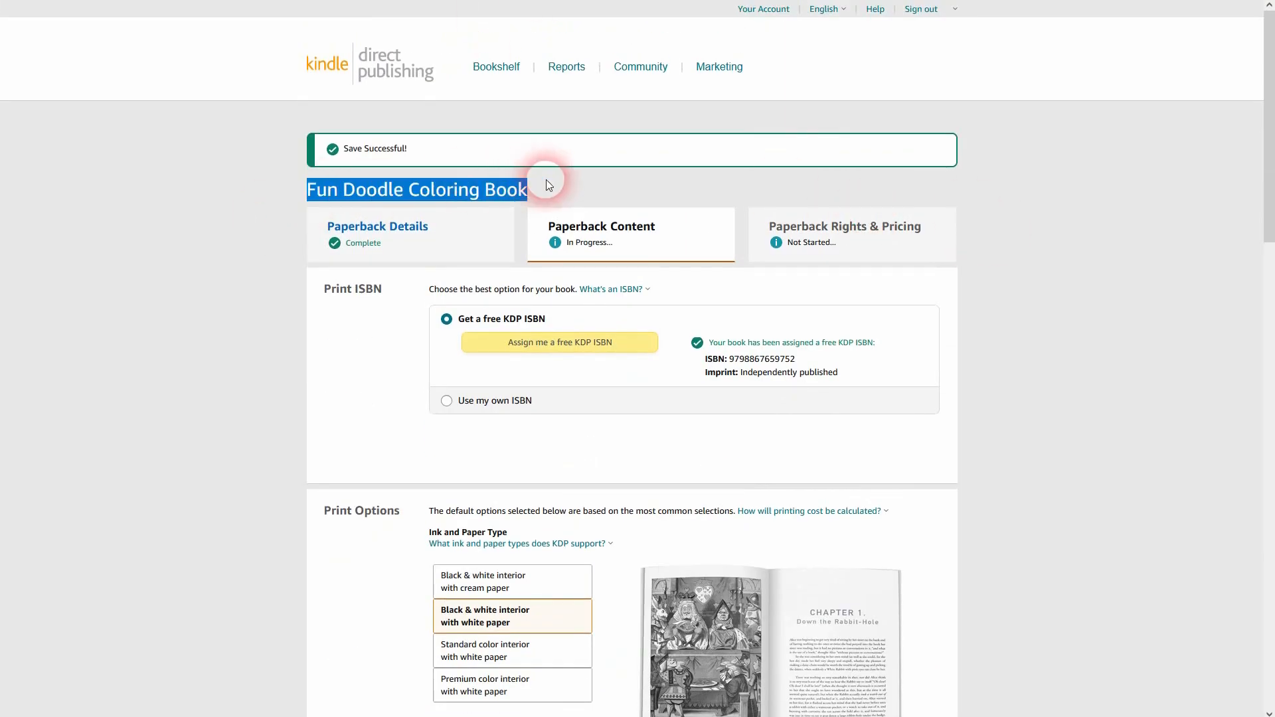
{"action": "left_click", "coordinate": [449, 294]}
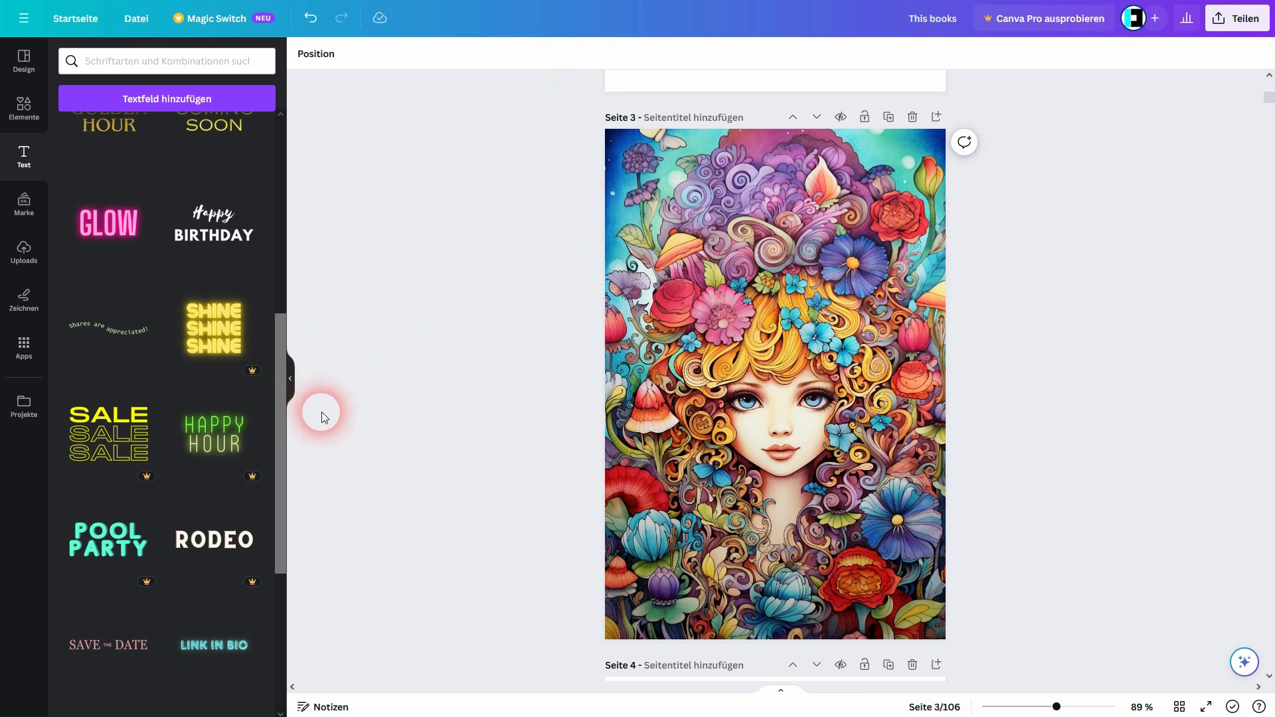
- Insert the "cold, smooth & tasty." text template on the page 3 cover image
{"action": "scroll", "coordinate": [181, 457], "scroll_direction": "down", "scroll_amount": 9}
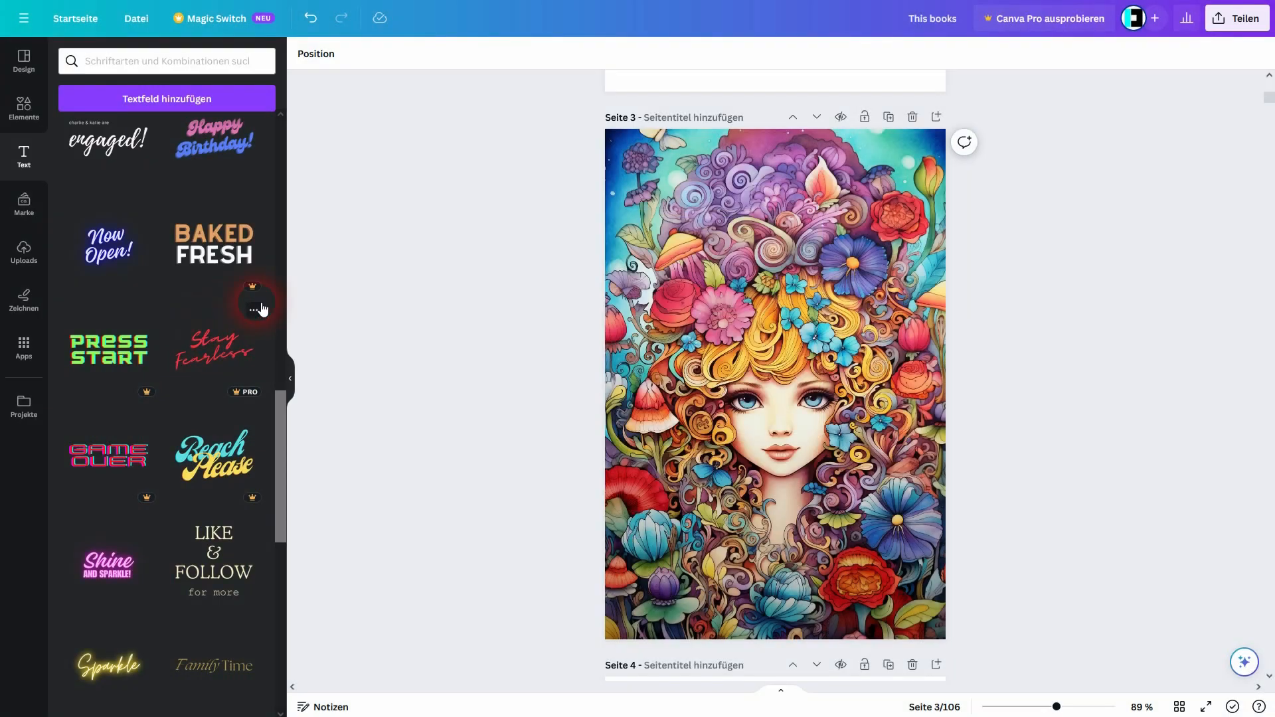
{"action": "scroll", "coordinate": [236, 407], "scroll_direction": "down", "scroll_amount": 9}
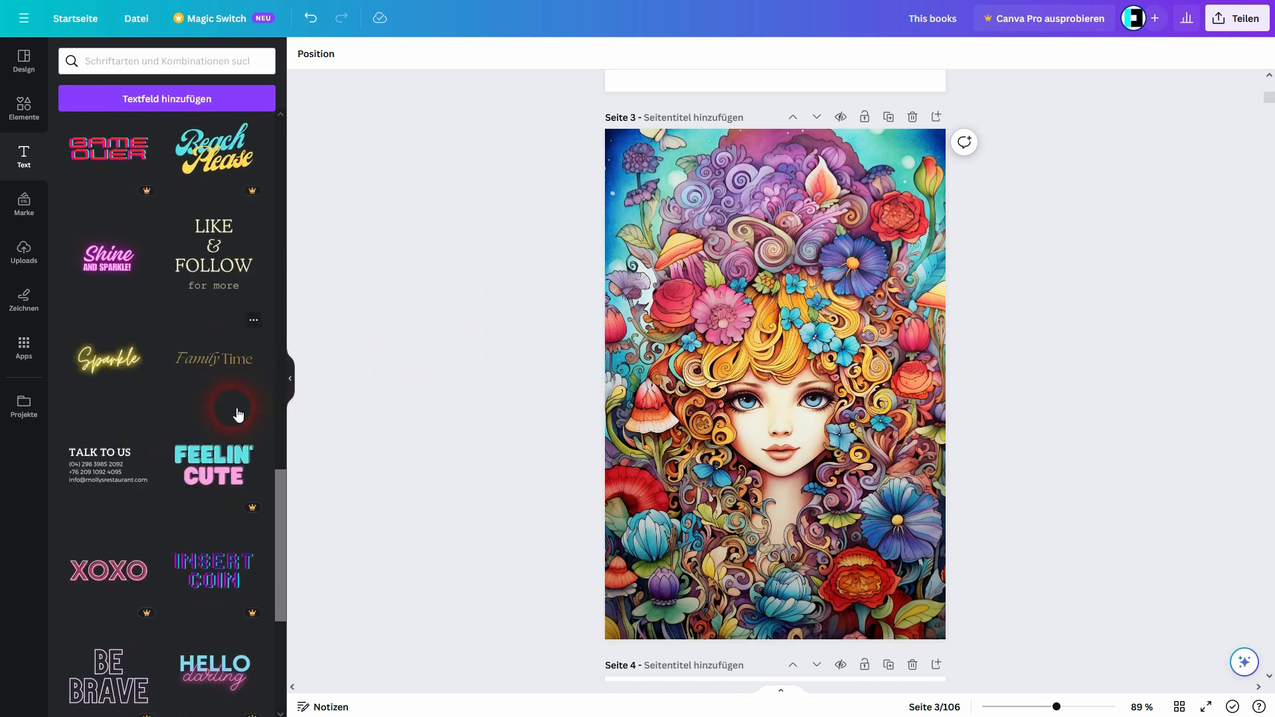
{"action": "scroll", "coordinate": [228, 420], "scroll_direction": "down", "scroll_amount": 1}
{"action": "scroll", "coordinate": [228, 420], "scroll_direction": "down", "scroll_amount": 1}
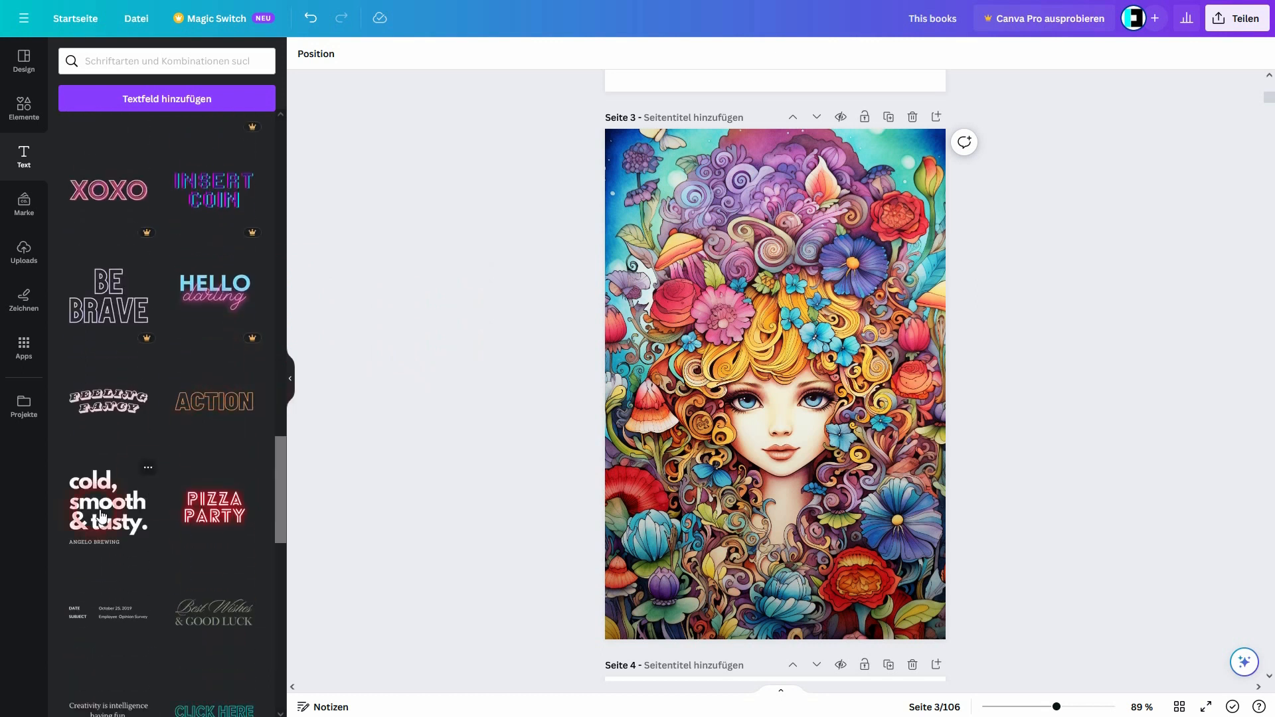
{"action": "left_click", "coordinate": [108, 505]}
- Replace the template's heading with "fun doodle coloring." spread over three lines
{"action": "left_click", "coordinate": [698, 314]}
{"action": "double_click", "coordinate": [699, 314]}
{"action": "type", "text": "fun"}
{"action": "key", "text": "BackSpace"}
{"action": "key", "text": "BackSpace"}
{"action": "type", "text": "un,"}
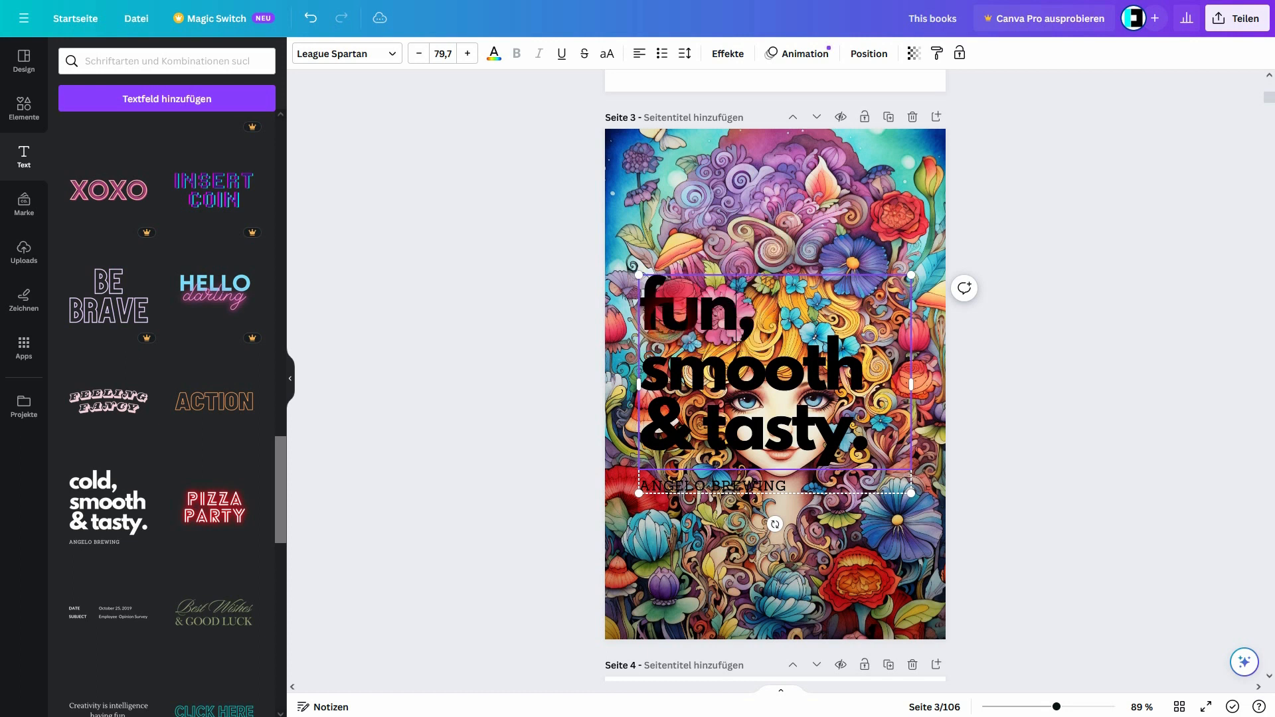
{"action": "key", "text": "Return"}
{"action": "type", "text": "doodle coloring"}
{"action": "key", "text": "Delete"}
{"action": "key", "text": "Delete"}
{"action": "key", "text": "Delete"}
{"action": "key", "text": "Delete"}
{"action": "key", "text": "Delete"}
{"action": "key", "text": "Delete"}
{"action": "key", "text": "Delete"}
{"action": "key", "text": "Delete"}
{"action": "key", "text": "Delete"}
{"action": "key", "text": "Delete"}
{"action": "key", "text": "Delete"}
{"action": "key", "text": "Delete"}
{"action": "key", "text": "Delete"}
{"action": "key", "text": "Delete"}
{"action": "key", "text": "Delete"}
{"action": "key", "text": "Delete"}
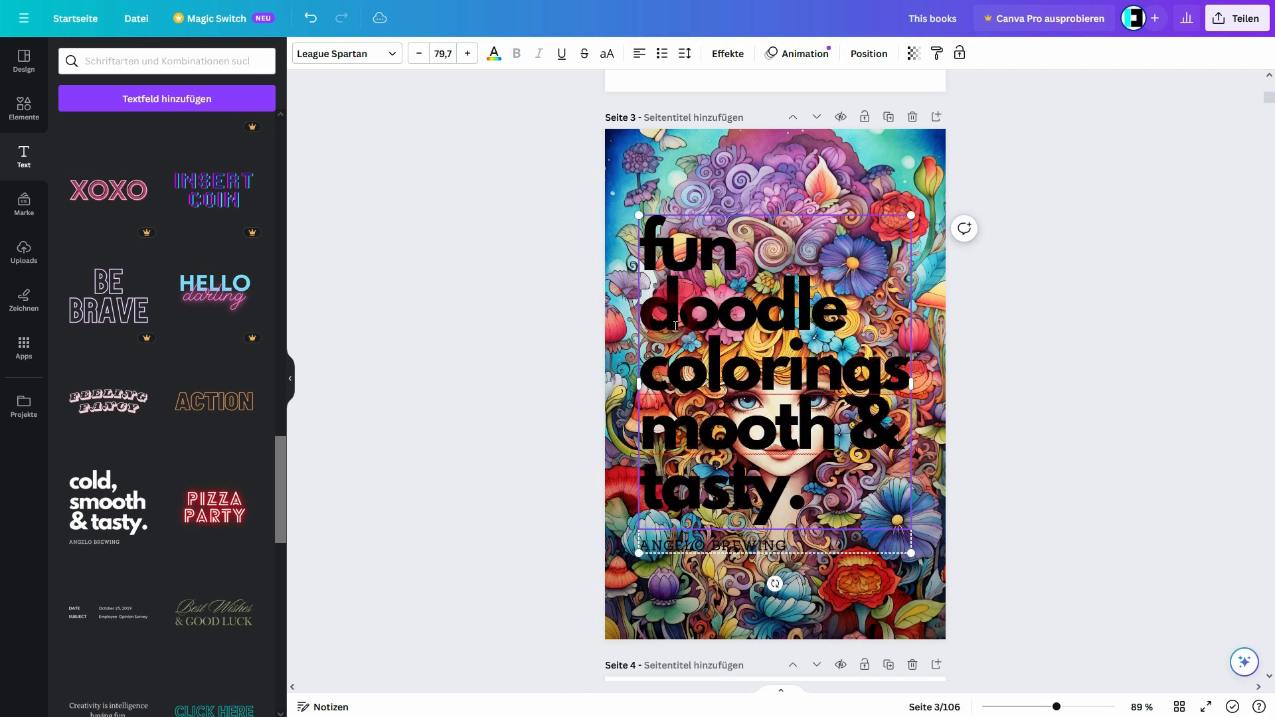
- Replace the small line under the cover title with the author's name and color it white
{"action": "left_click", "coordinate": [769, 488]}
{"action": "double_click", "coordinate": [769, 488]}
{"action": "type", "text": "NICKY DOODLE"}
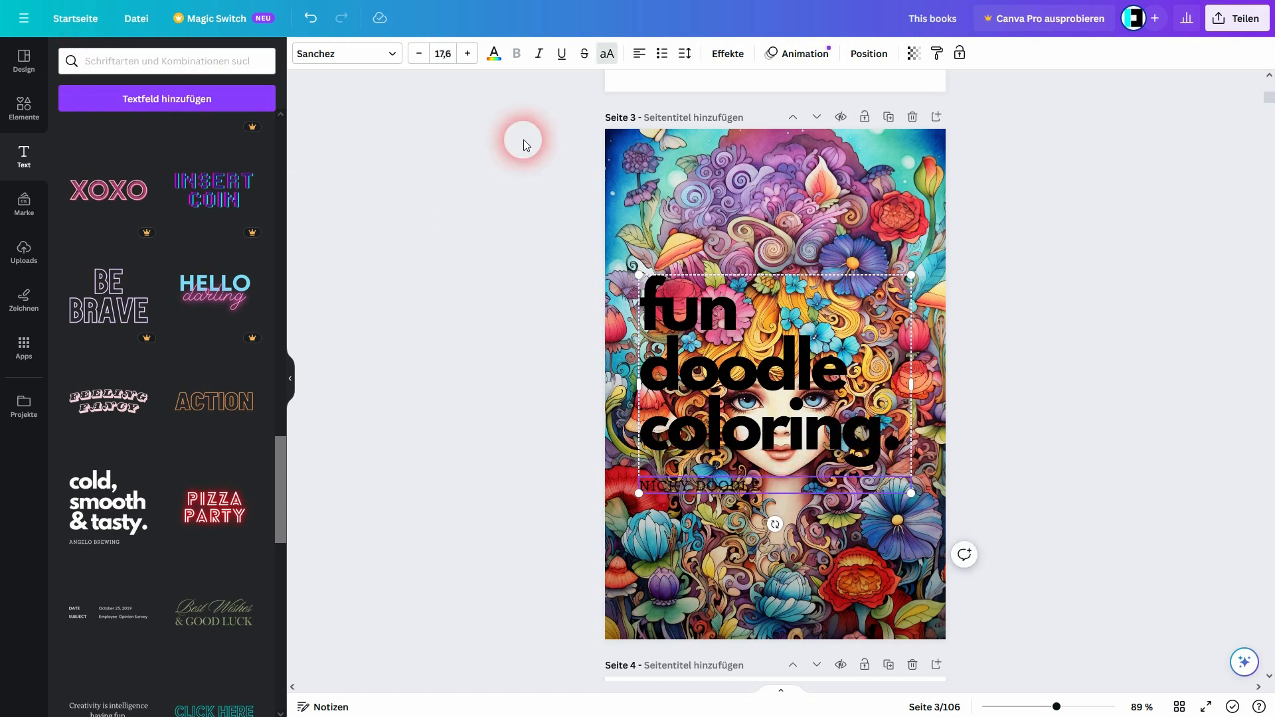
{"action": "key", "text": "ctrl+a"}
{"action": "left_click", "coordinate": [494, 54]}
{"action": "left_click", "coordinate": [761, 418]}
- Color the "fun doodle coloring." title text white
{"action": "left_click", "coordinate": [885, 436]}
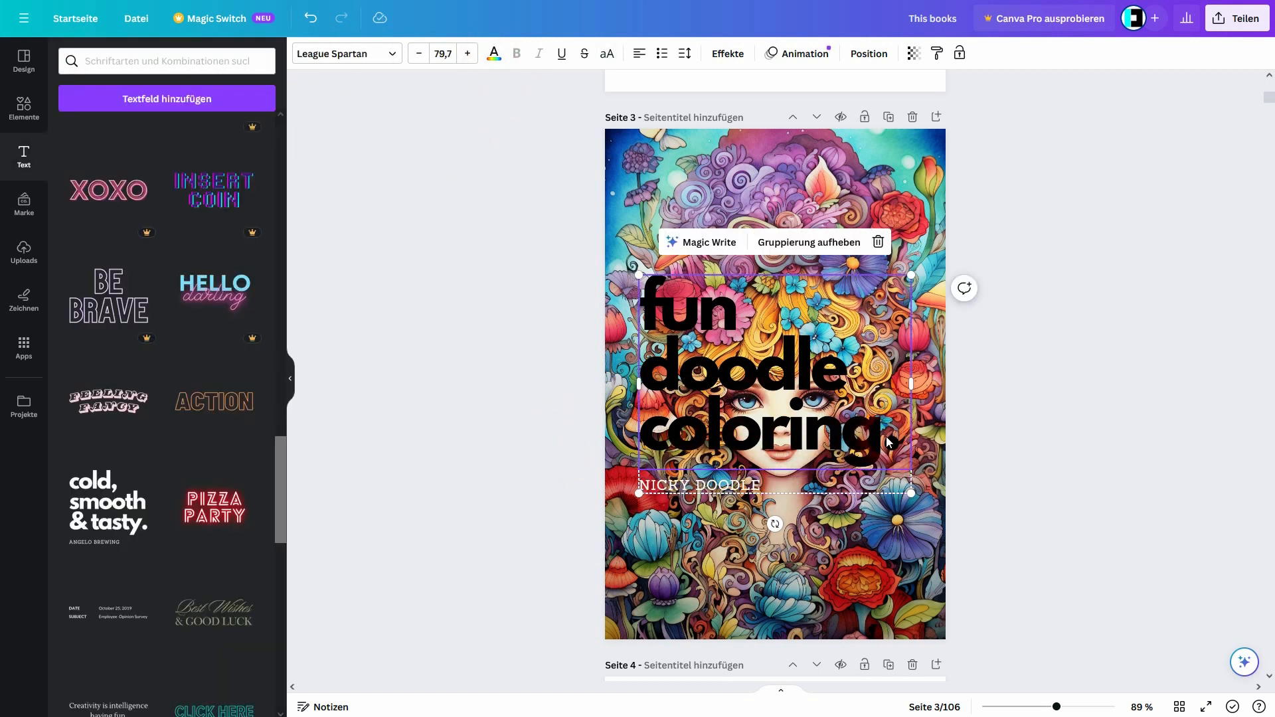
{"action": "mouse_move", "coordinate": [644, 299]}
{"action": "left_mouse_down"}
{"action": "mouse_move", "coordinate": [839, 385]}
{"action": "mouse_move", "coordinate": [895, 441]}
{"action": "left_mouse_up"}
{"action": "left_click", "coordinate": [494, 55]}
{"action": "left_click", "coordinate": [224, 135]}
{"action": "left_click", "coordinate": [1089, 421]}
{"action": "left_click", "coordinate": [1073, 414]}
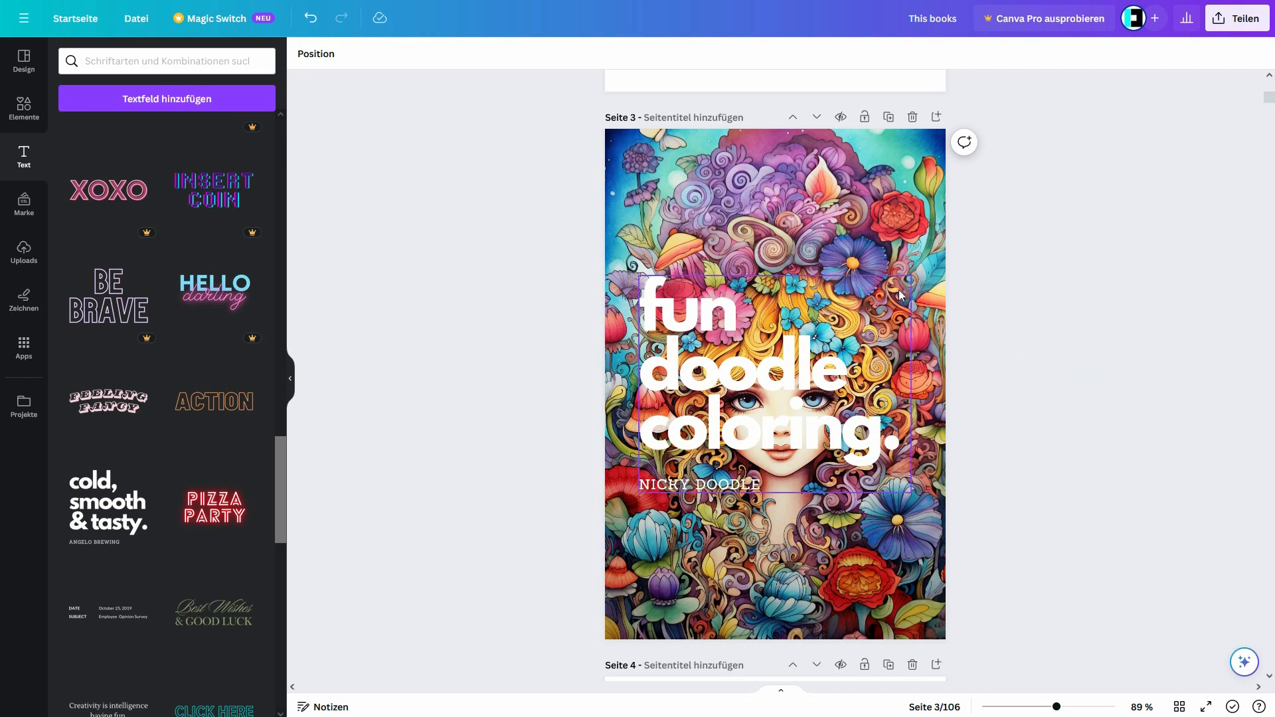
- Move the title and author text group up to the cover's upper area, above the girl's face
{"action": "left_click_drag", "start_coordinate": [699, 306], "coordinate": [696, 194]}
{"action": "left_click", "coordinate": [1151, 362]}
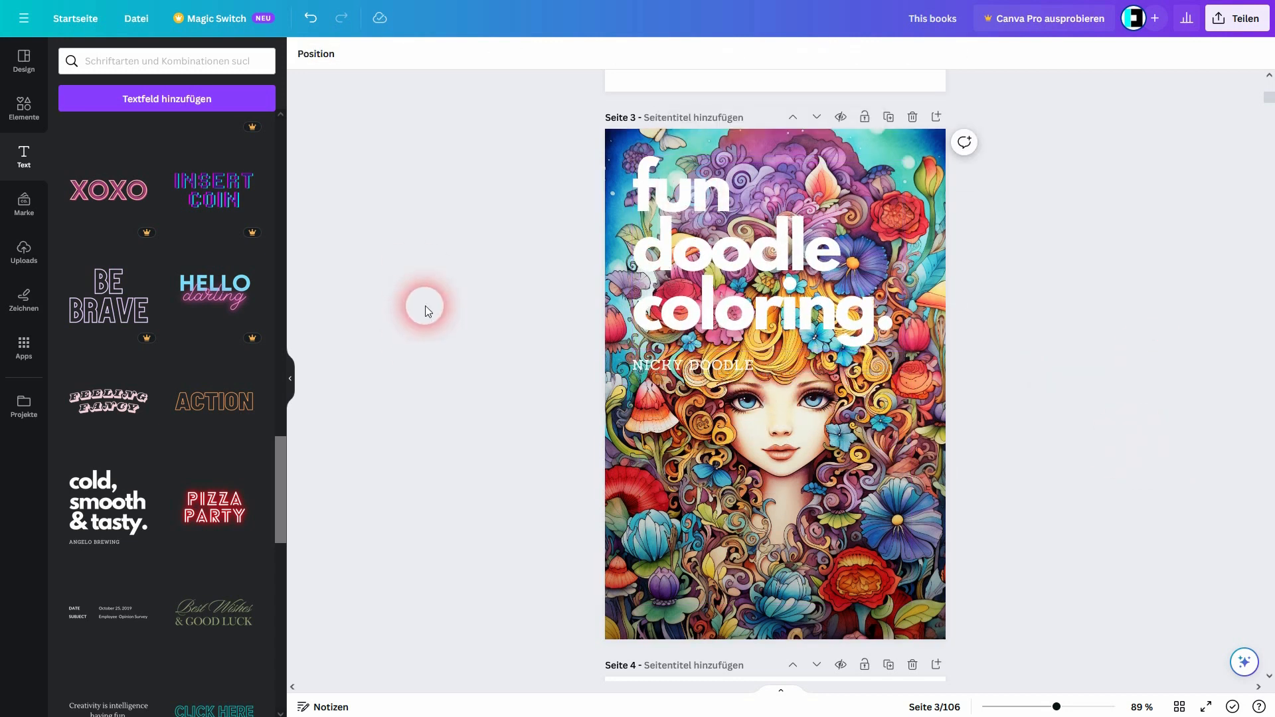
{"action": "left_click", "coordinate": [24, 106]}
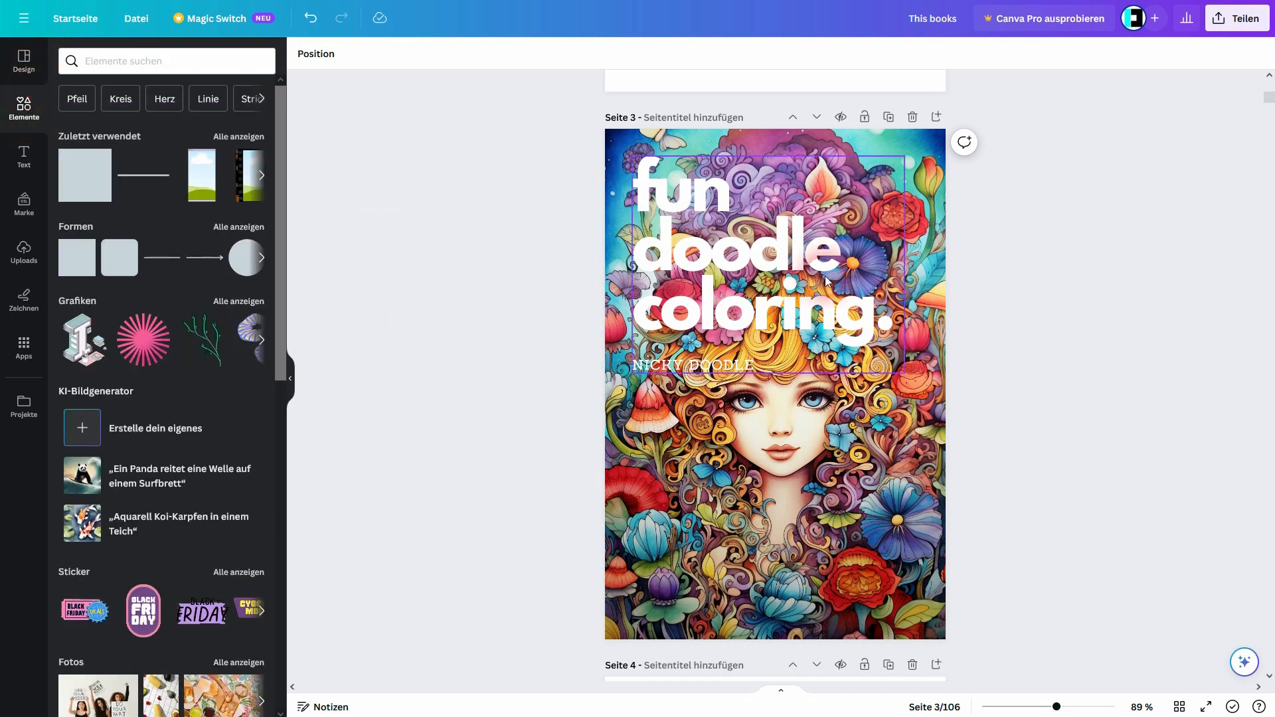
{"action": "left_click_drag", "start_coordinate": [765, 265], "coordinate": [771, 255]}
{"action": "left_click", "coordinate": [492, 401]}
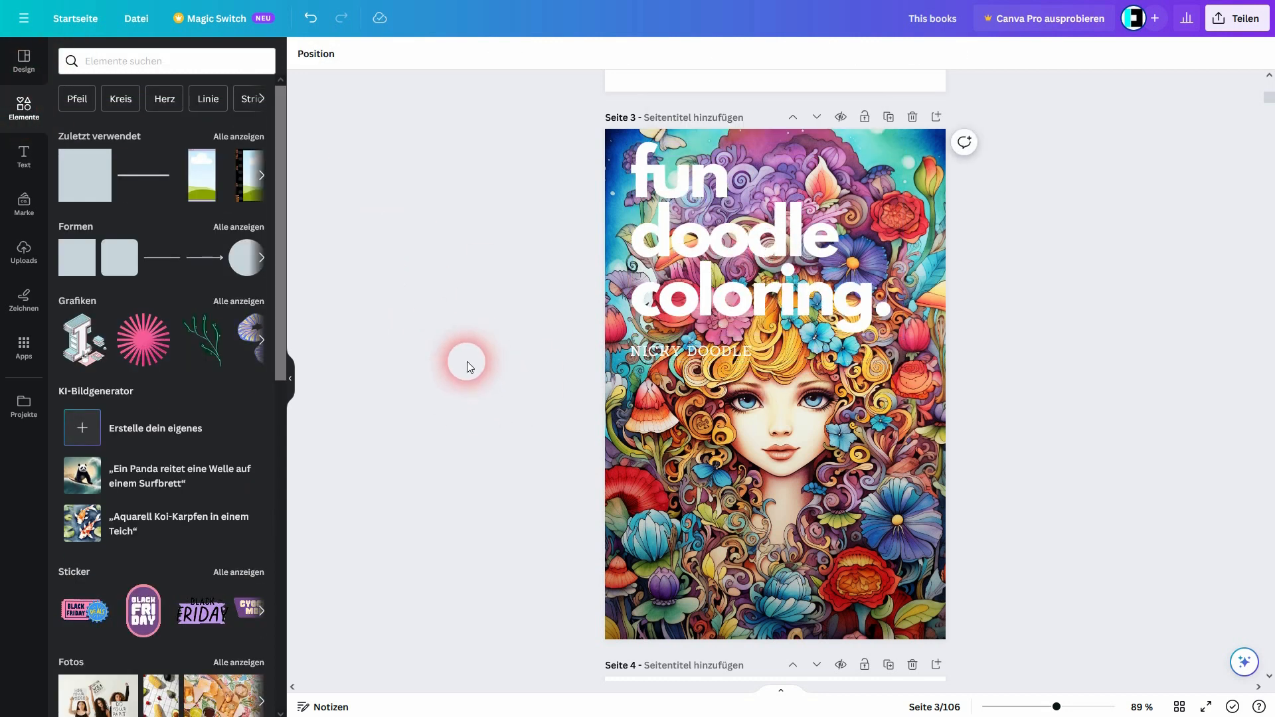
- Search the elements library for "stripes"
{"action": "left_click", "coordinate": [126, 61]}
{"action": "type", "text": "stripes"}
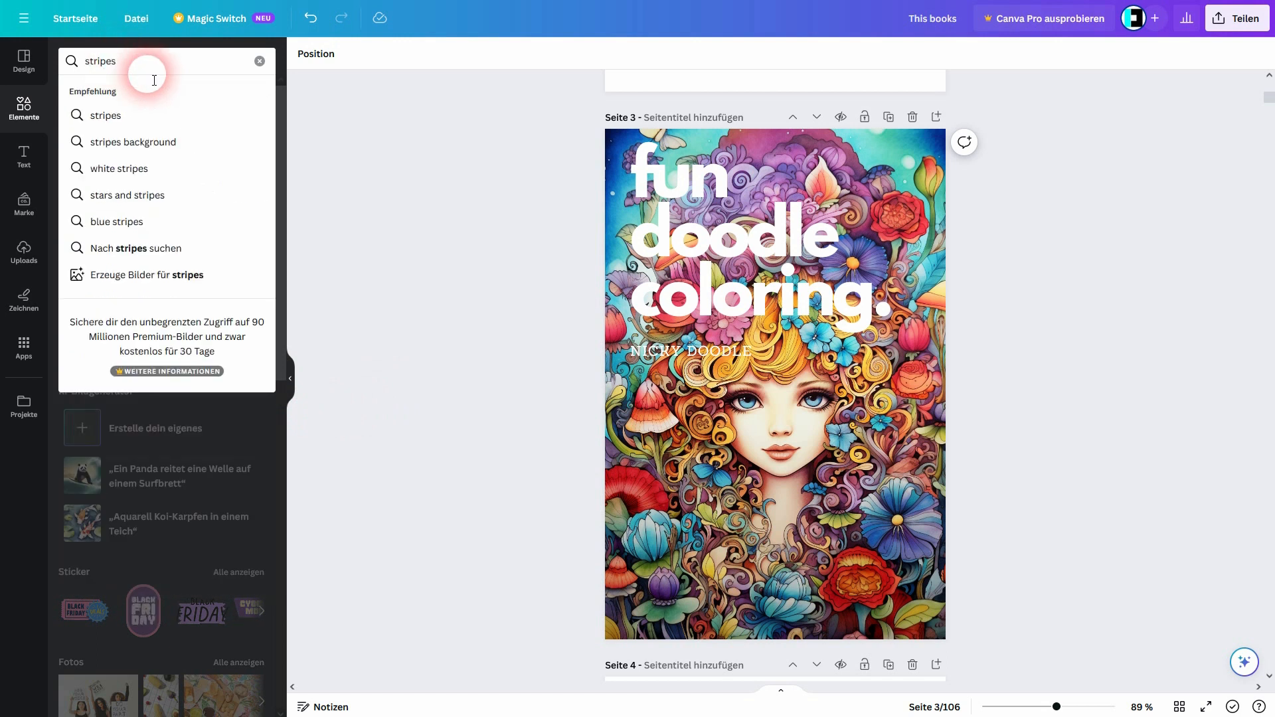
{"action": "key", "text": "Return"}
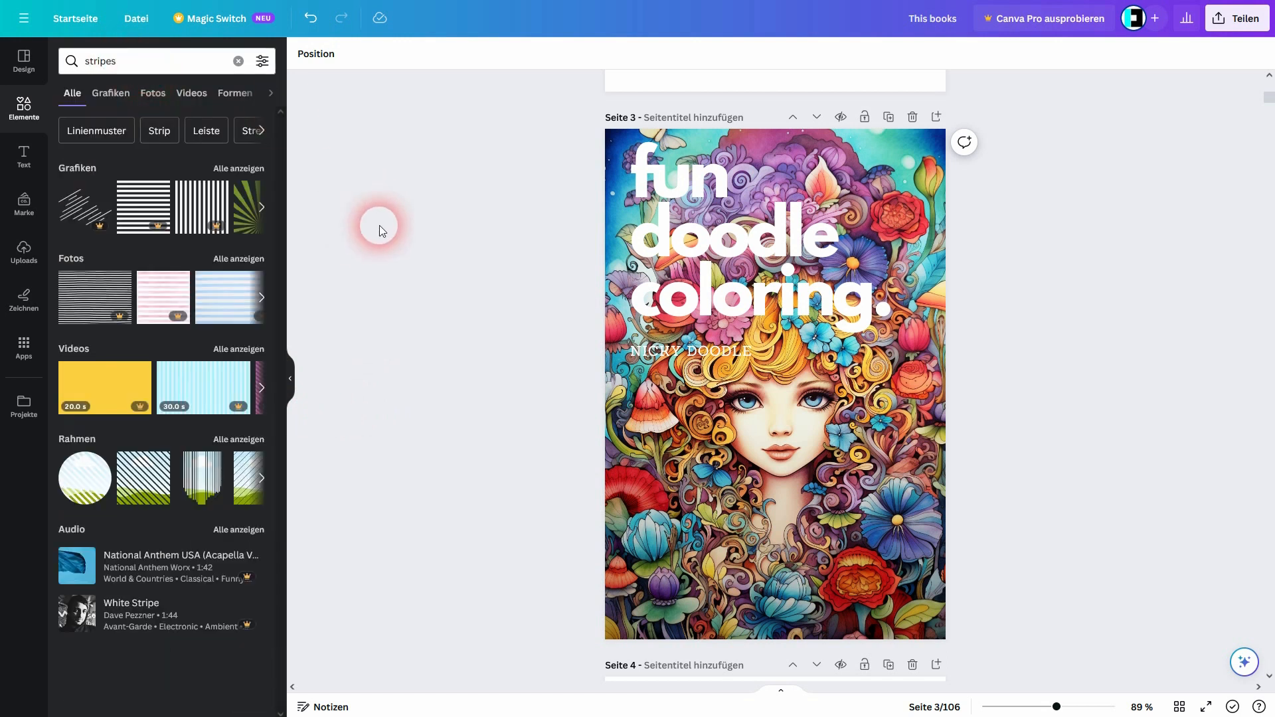
- Delete the author's name line beneath the "fun doodle coloring." title, keeping only the heading
{"action": "left_click", "coordinate": [746, 311]}
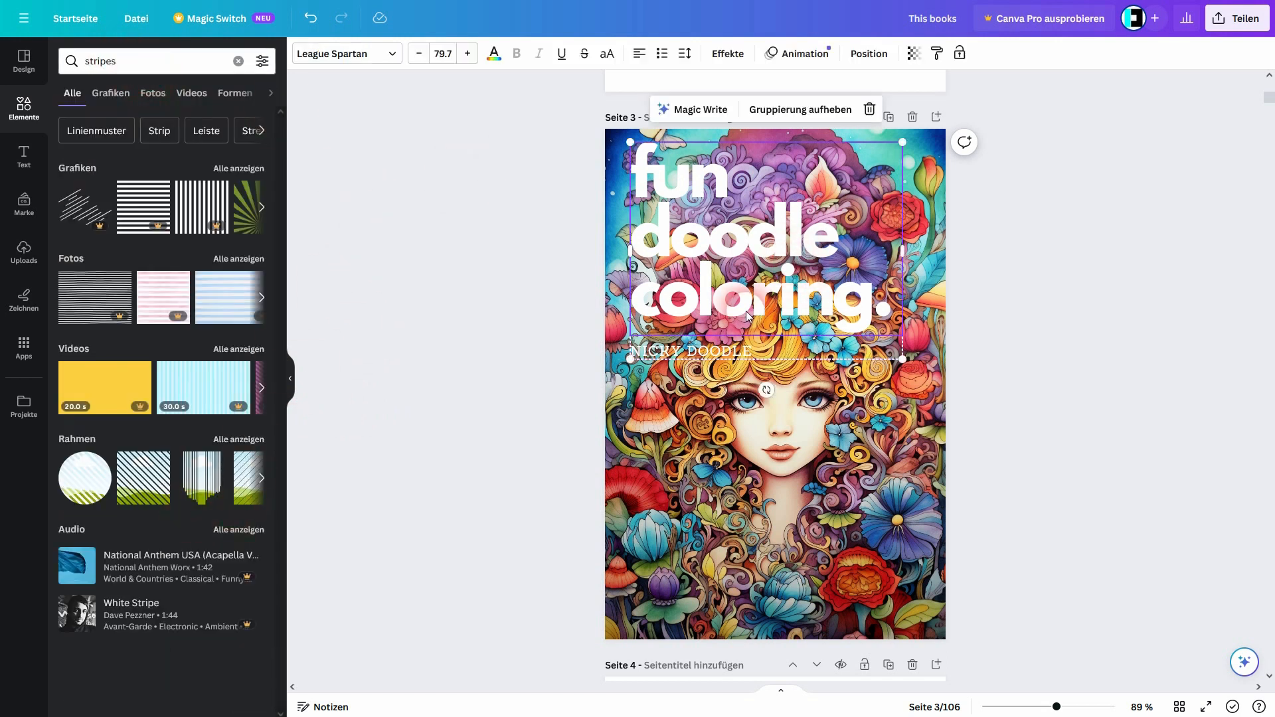
{"action": "left_click", "coordinate": [762, 352]}
{"action": "left_click", "coordinate": [869, 310]}
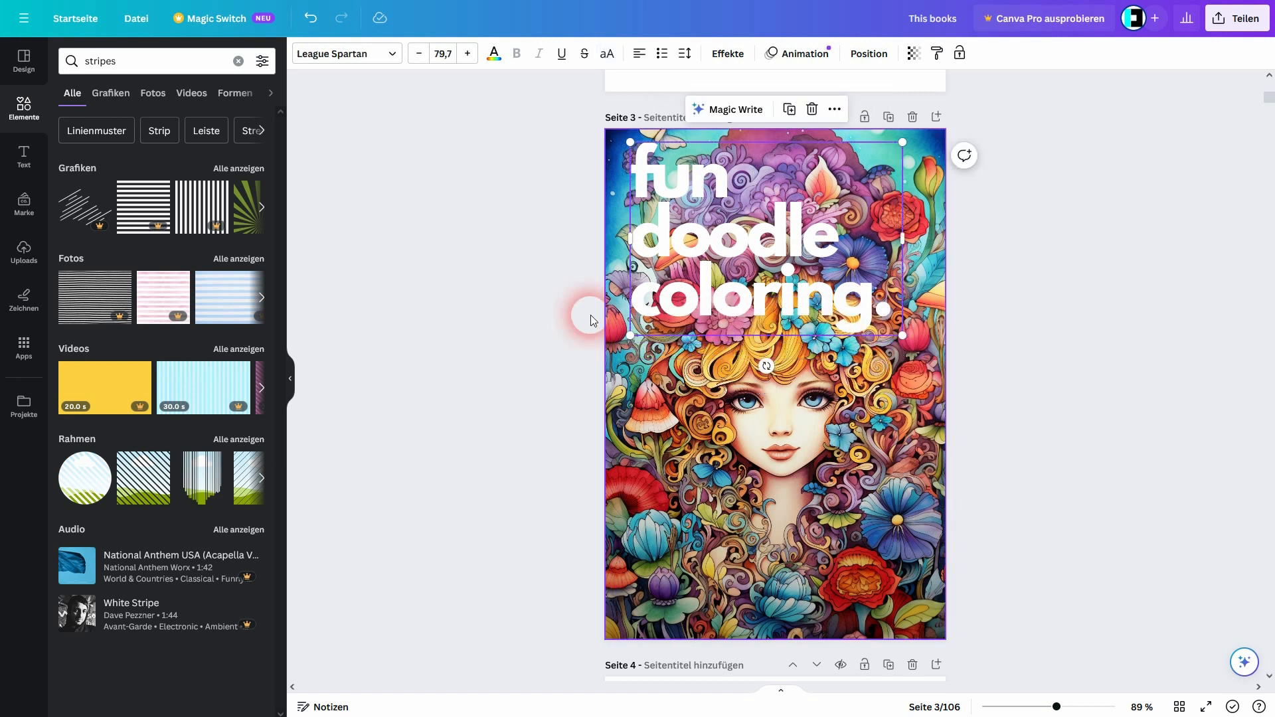
{"action": "left_click", "coordinate": [24, 157]}
{"action": "left_click", "coordinate": [265, 174]}
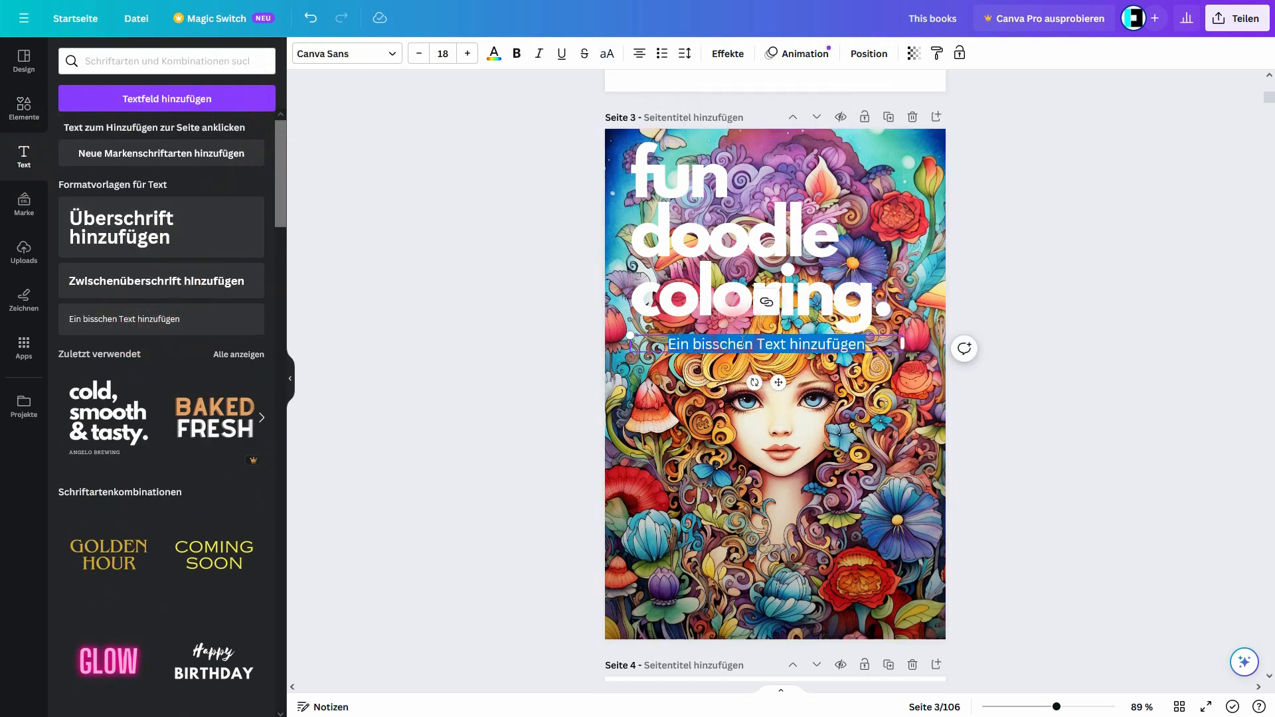
{"action": "key", "text": "Delete"}
{"action": "left_click", "coordinate": [1062, 481]}
{"action": "left_click", "coordinate": [795, 584]}
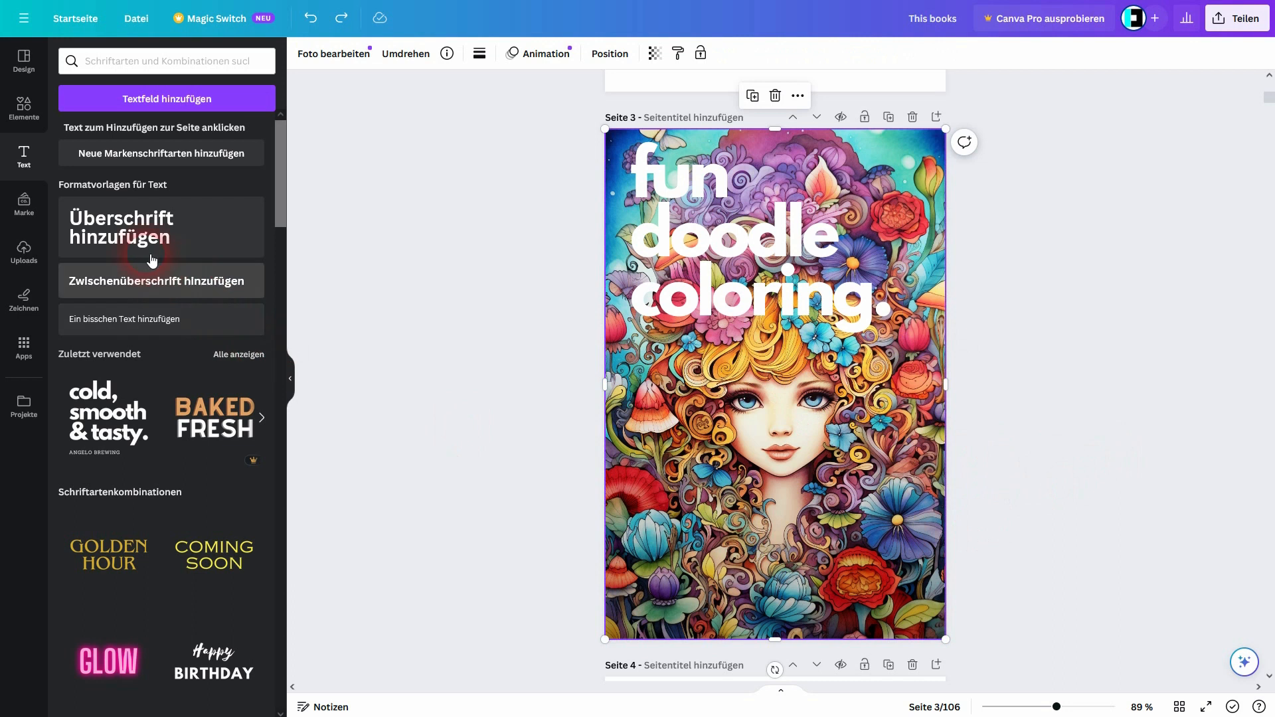
- Add a small body text line with the author's name, centered near the bottom edge of the cover
{"action": "left_click", "coordinate": [154, 318]}
{"action": "left_click_drag", "start_coordinate": [786, 423], "coordinate": [791, 653]}
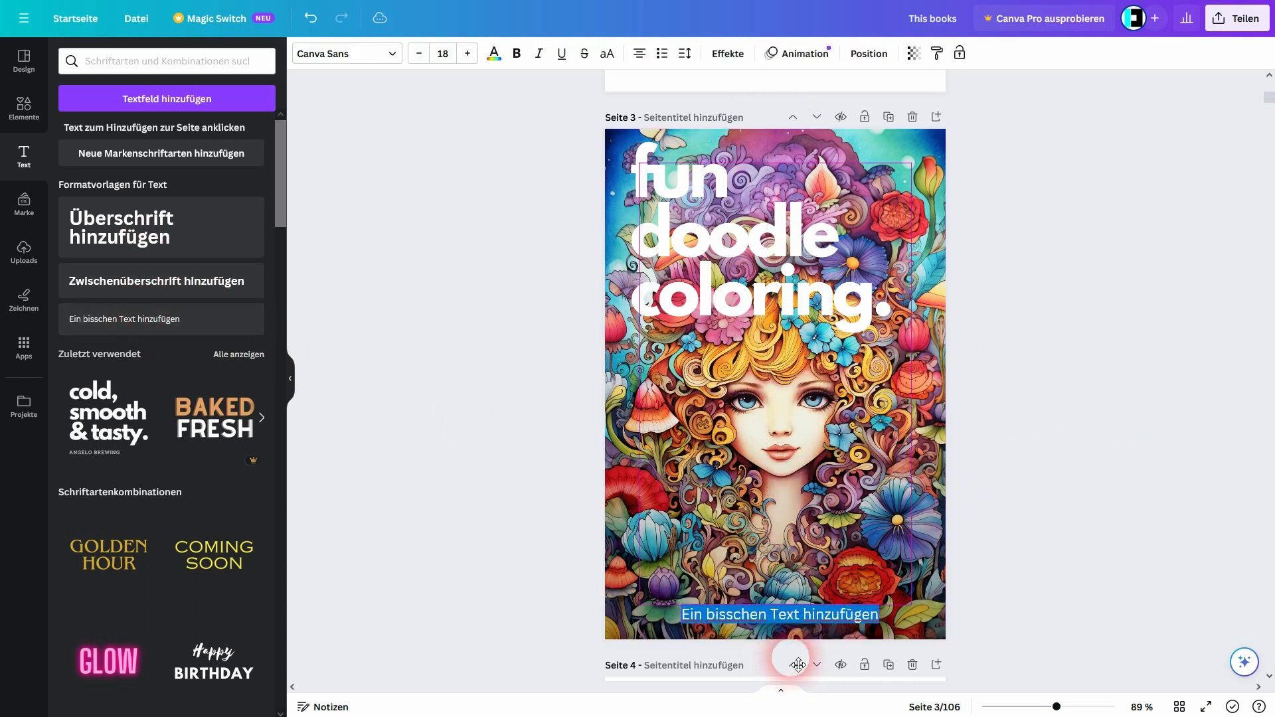
{"action": "type", "text": "NICKY DOODLE"}
{"action": "left_click", "coordinate": [529, 290]}
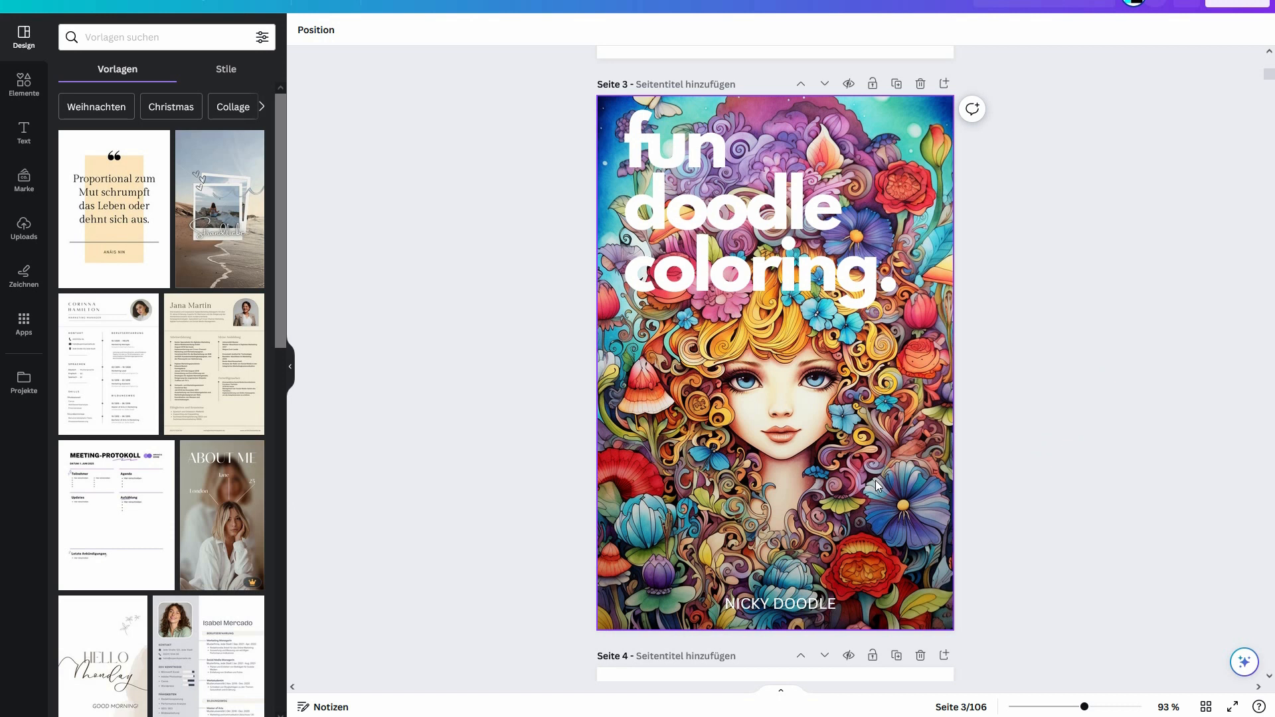
- Try the Schatten, Echo, Umriss and Hohl effects on the "fun doodle coloring." title
{"action": "left_click", "coordinate": [735, 226]}
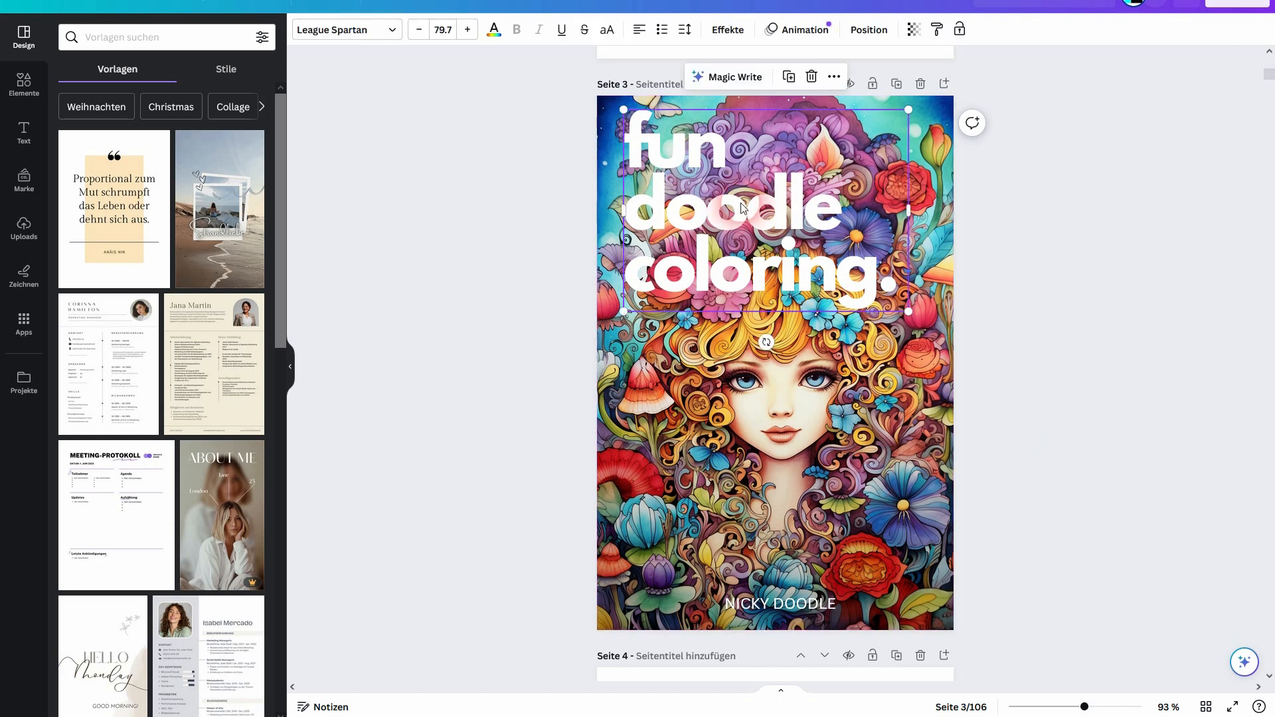
{"action": "left_click", "coordinate": [727, 29]}
{"action": "left_click", "coordinate": [176, 114]}
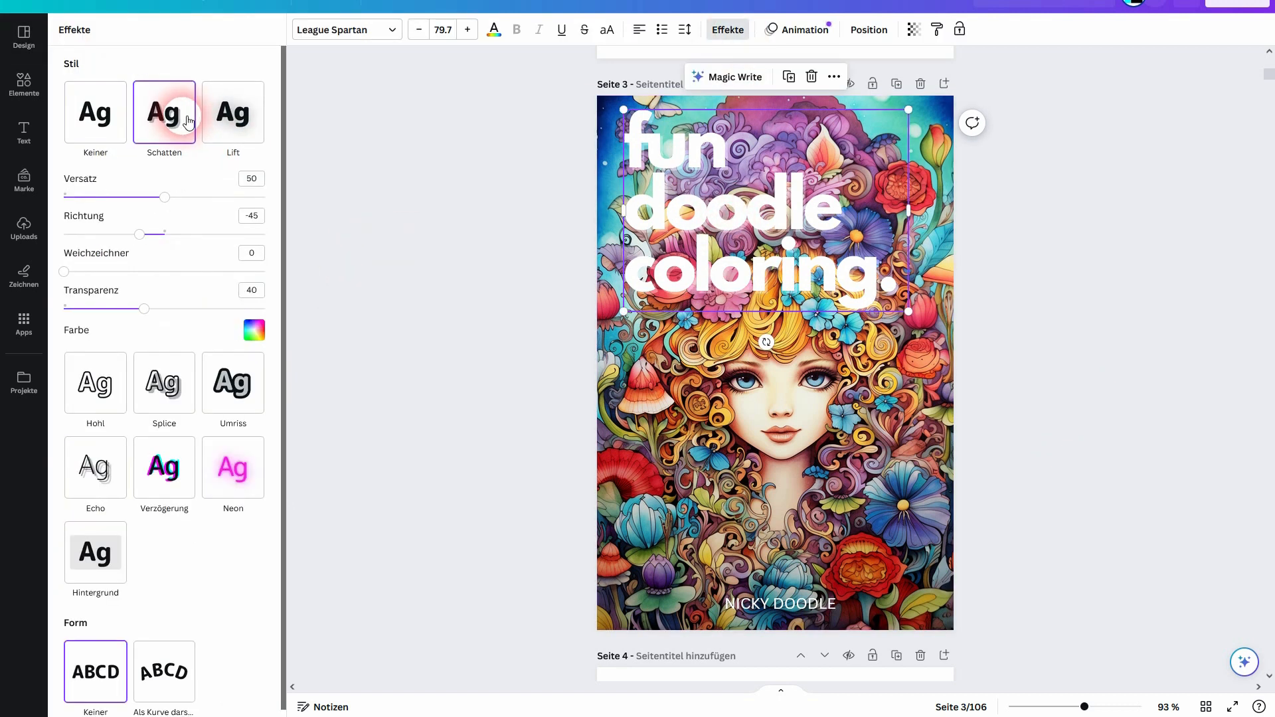
{"action": "left_click", "coordinate": [116, 136]}
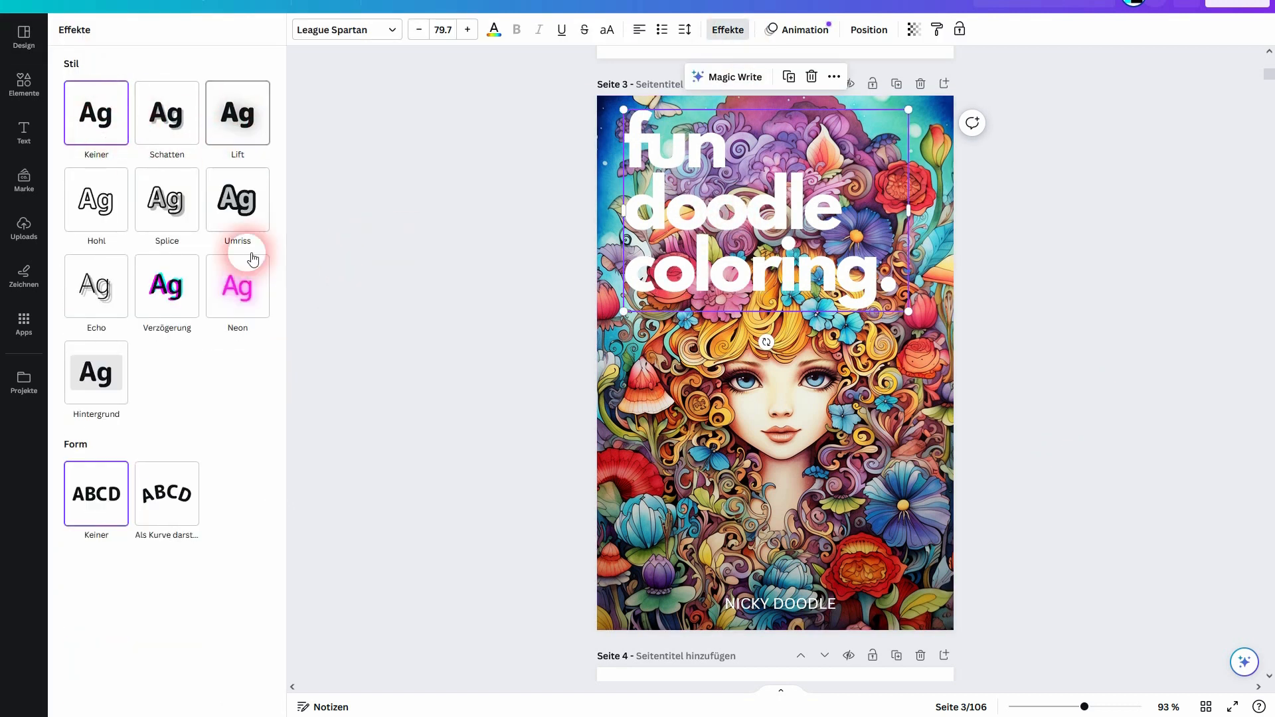
{"action": "left_click", "coordinate": [104, 291]}
{"action": "left_click", "coordinate": [237, 199]}
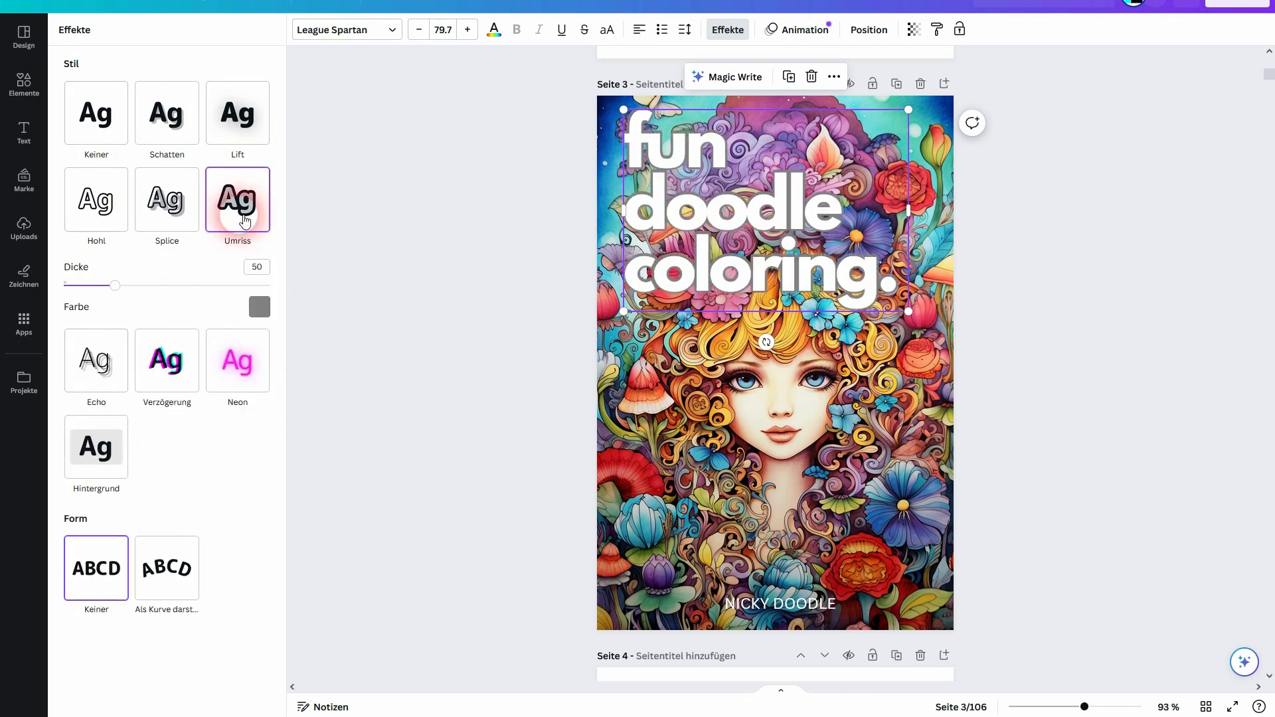
{"action": "left_click", "coordinate": [108, 219]}
- Apply the Umriss effect to the title with a thickness of 102
{"action": "left_click", "coordinate": [237, 199]}
{"action": "left_click", "coordinate": [135, 286]}
{"action": "left_click_drag", "start_coordinate": [135, 286], "coordinate": [172, 287]}
- Try several outline colors on the title, choose blue, and reduce the outline thickness to 33
{"action": "left_click", "coordinate": [259, 307]}
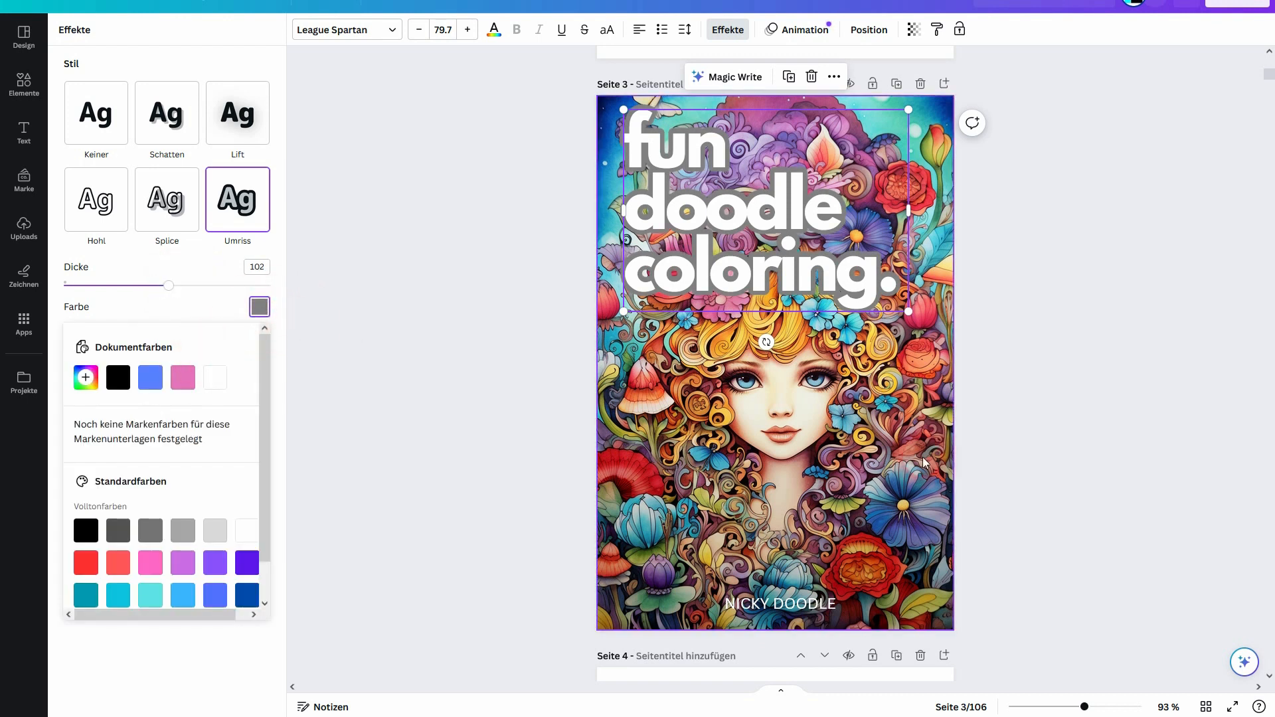
{"action": "left_click", "coordinate": [85, 377]}
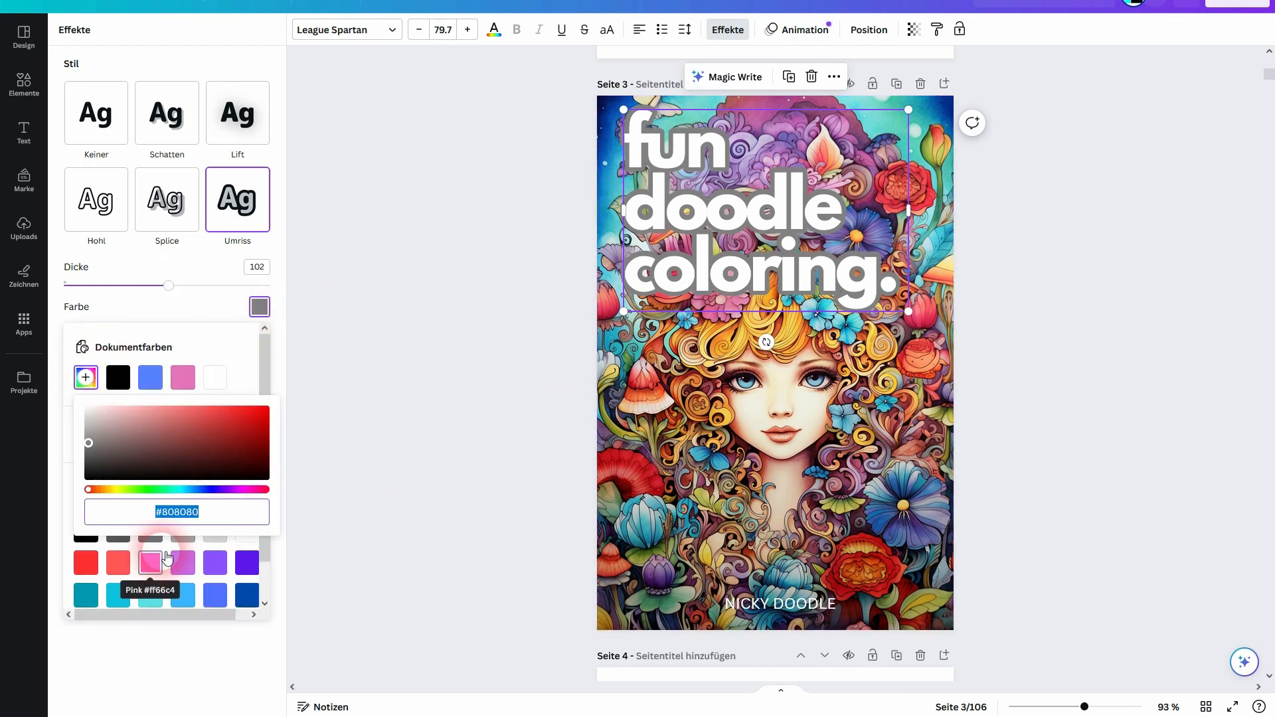
{"action": "scroll", "coordinate": [172, 570], "scroll_direction": "down", "scroll_amount": 1}
{"action": "left_click", "coordinate": [184, 587]}
{"action": "left_click", "coordinate": [212, 587]}
{"action": "left_click", "coordinate": [244, 587]}
{"action": "left_click", "coordinate": [184, 492]}
{"action": "left_click", "coordinate": [118, 524]}
{"action": "left_click", "coordinate": [85, 522]}
{"action": "left_click", "coordinate": [150, 522]}
{"action": "left_click", "coordinate": [247, 522]}
{"action": "left_click", "coordinate": [157, 556]}
{"action": "left_click", "coordinate": [183, 555]}
{"action": "left_click", "coordinate": [219, 552]}
{"action": "left_click_drag", "start_coordinate": [169, 285], "coordinate": [97, 285]}
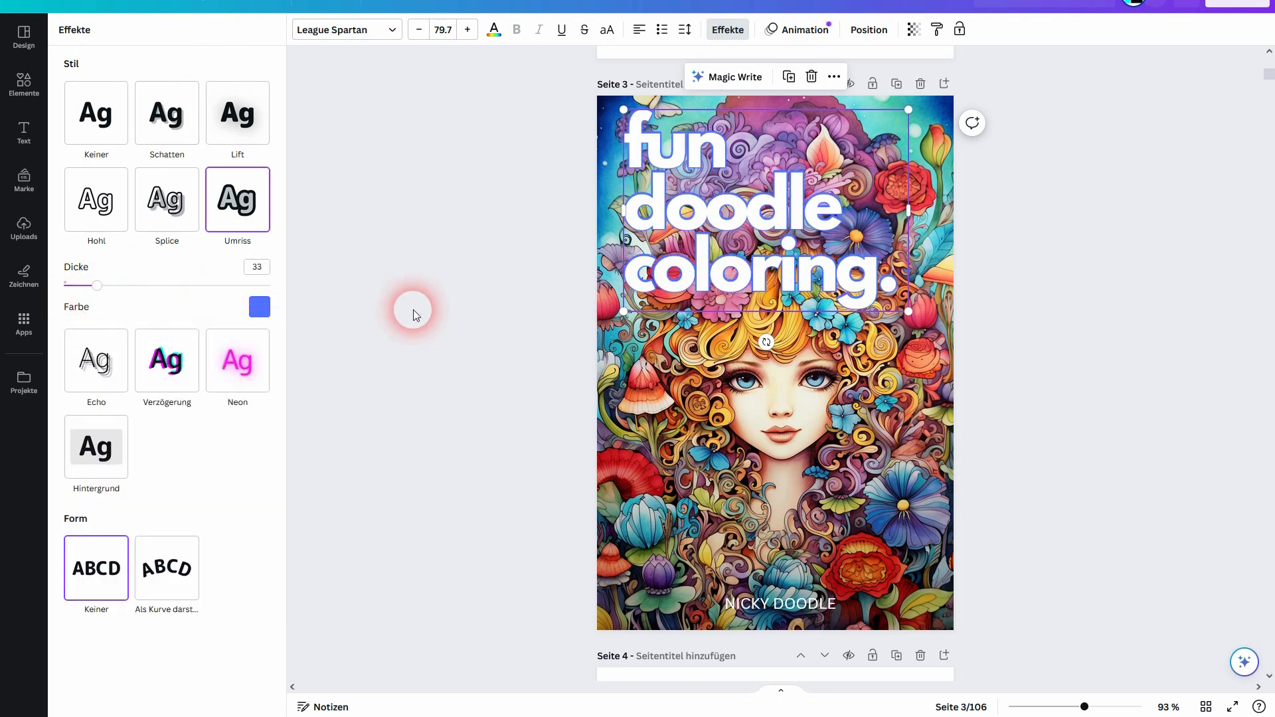
- Apply the Splice effect to the cover title and set the effect color to white
{"action": "left_click", "coordinate": [83, 199]}
{"action": "mouse_move", "coordinate": [189, 287]}
{"action": "left_mouse_down"}
{"action": "mouse_move", "coordinate": [251, 285]}
{"action": "mouse_move", "coordinate": [170, 285]}
{"action": "mouse_move", "coordinate": [186, 307]}
{"action": "left_mouse_up"}
{"action": "left_click", "coordinate": [166, 199]}
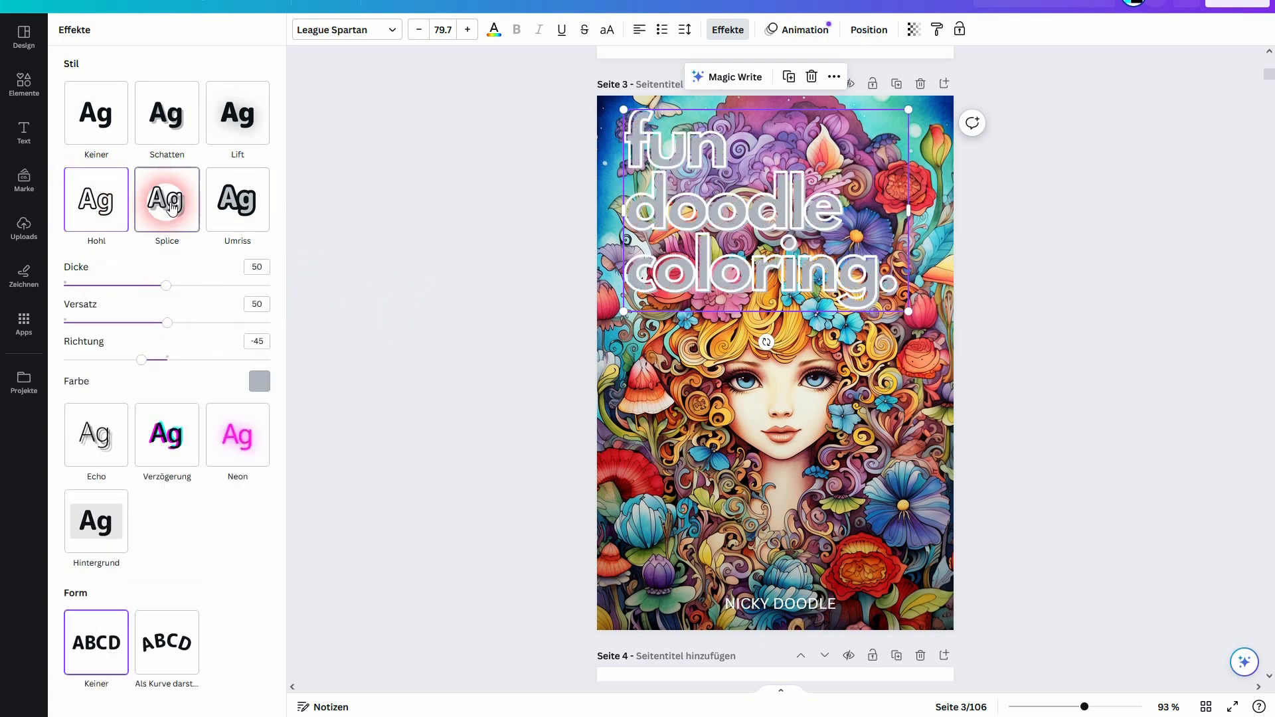
{"action": "left_click", "coordinate": [259, 380]}
{"action": "left_click", "coordinate": [186, 462]}
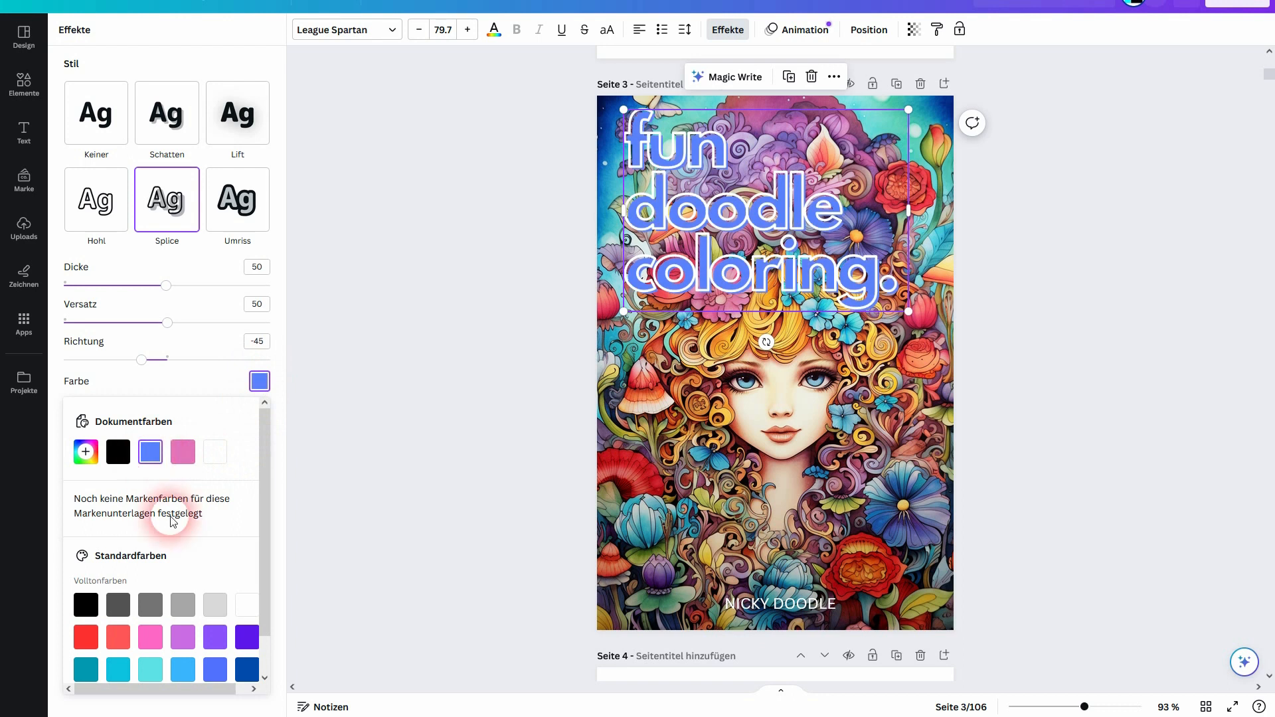
{"action": "left_click", "coordinate": [118, 637]}
{"action": "scroll", "coordinate": [199, 531], "scroll_direction": "down", "scroll_amount": 1}
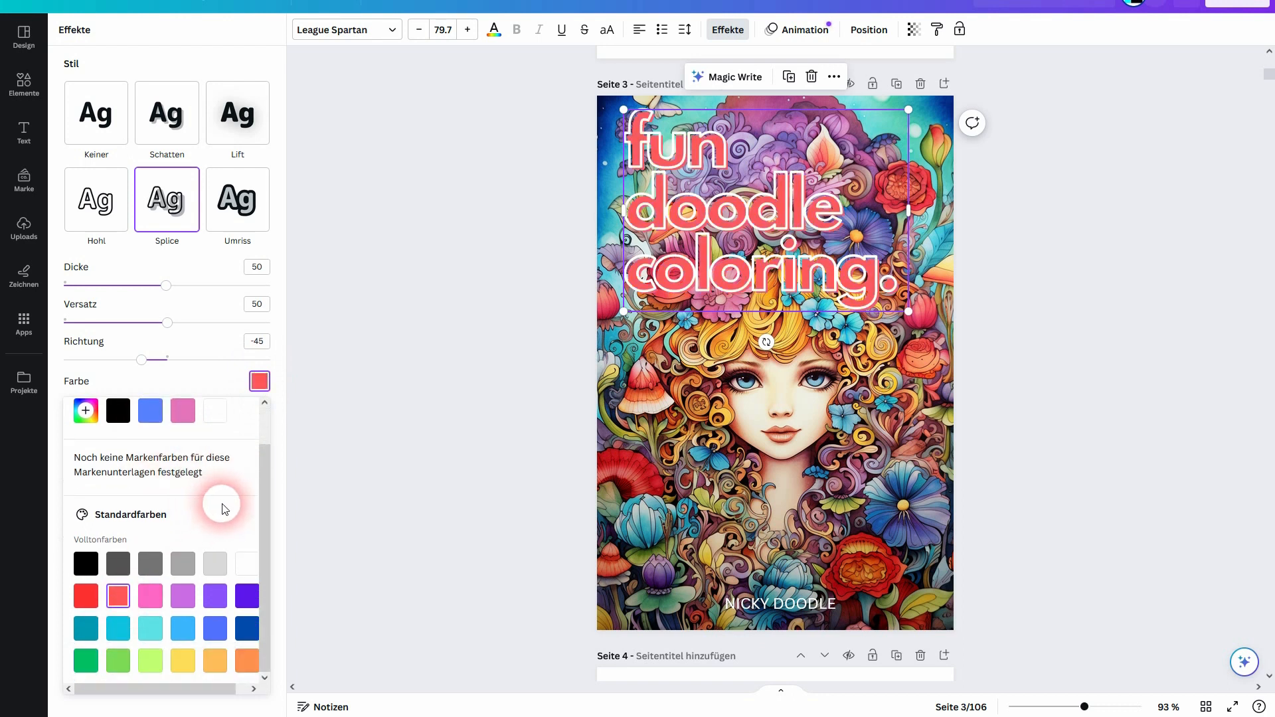
{"action": "left_click", "coordinate": [216, 412]}
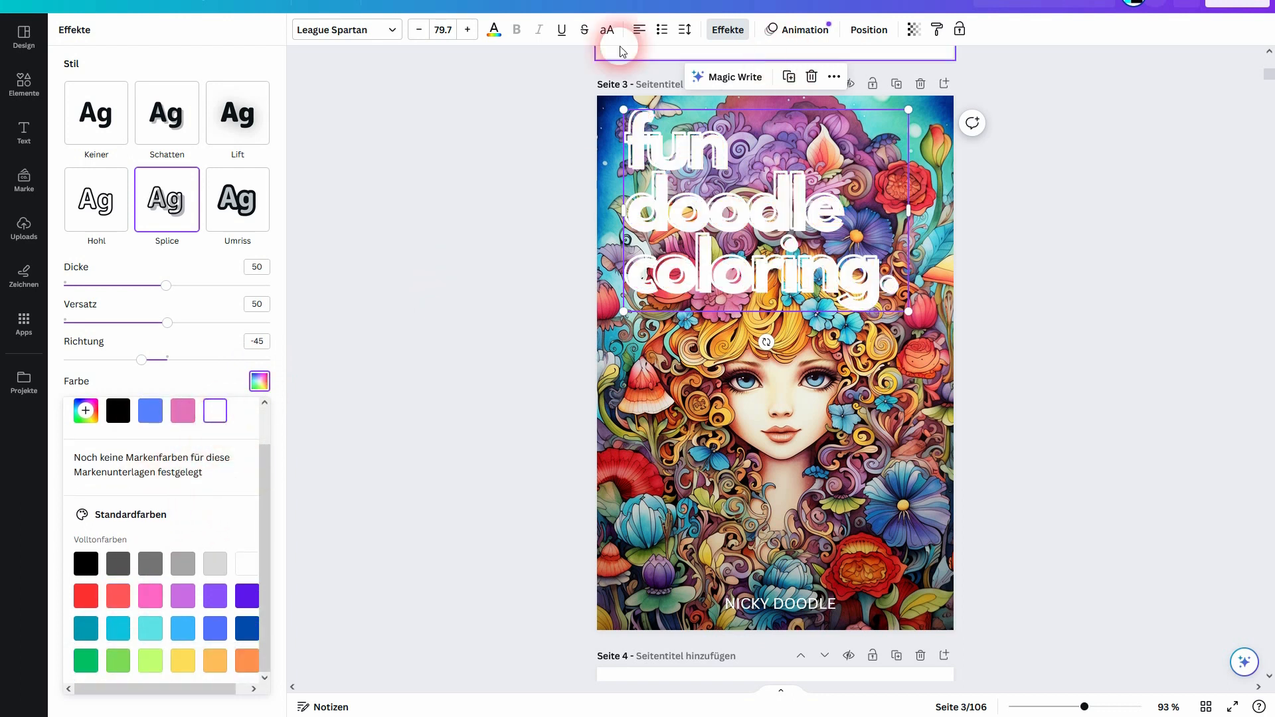
- Color the title text red (#FF3131) from the default solid colors
{"action": "left_click", "coordinate": [493, 29]}
{"action": "left_click", "coordinate": [109, 467]}
{"action": "left_click", "coordinate": [73, 468]}
{"action": "left_click", "coordinate": [481, 384]}
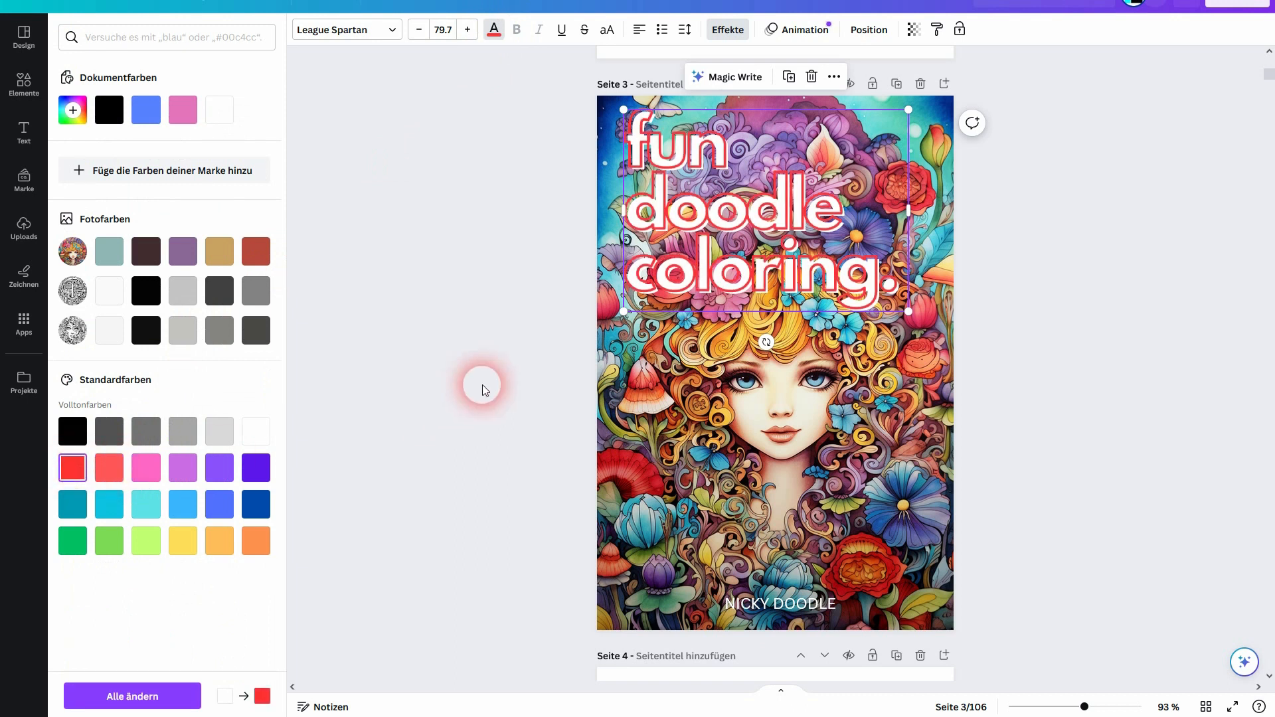
- Try the Neon, Verzögerung, Umriss, Hohl and Splice effects on the author's name text
{"action": "left_click", "coordinate": [782, 606]}
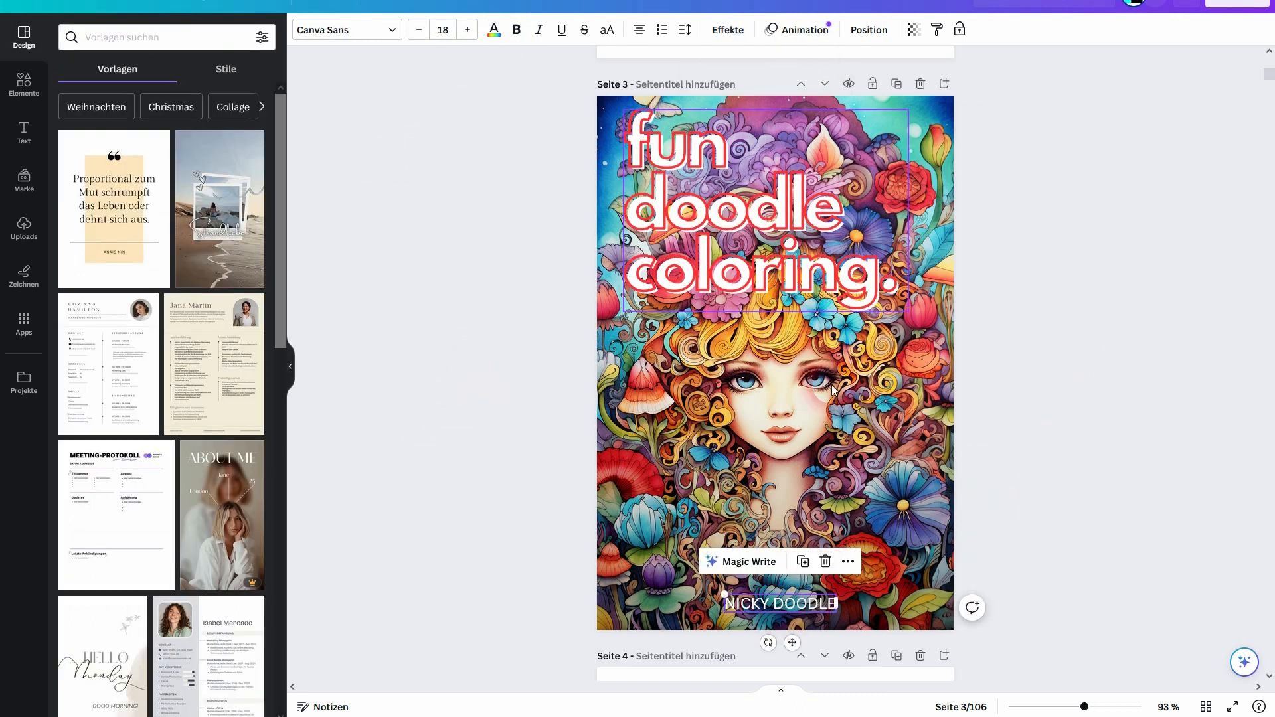
{"action": "left_click", "coordinate": [1125, 398]}
{"action": "left_click", "coordinate": [807, 605]}
{"action": "left_click", "coordinate": [727, 29]}
{"action": "left_click", "coordinate": [237, 285]}
{"action": "left_click", "coordinate": [171, 292]}
{"action": "left_click", "coordinate": [236, 199]}
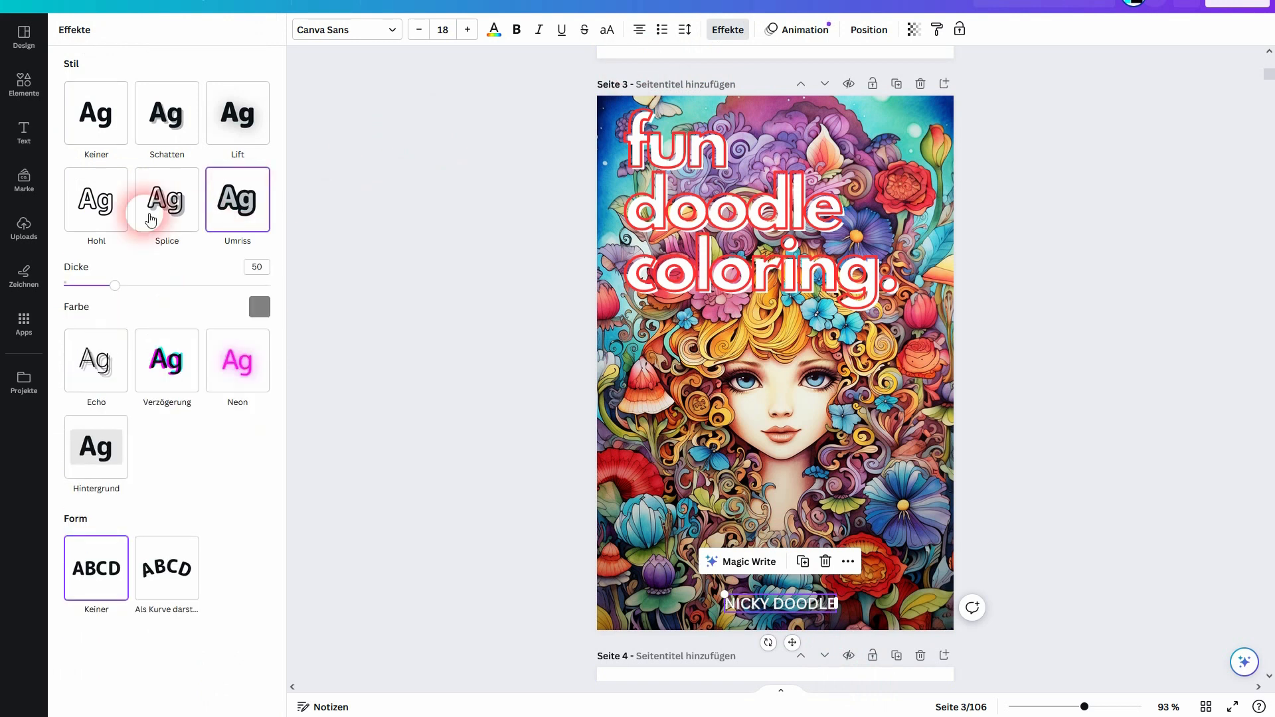
{"action": "left_click", "coordinate": [97, 199]}
{"action": "left_click", "coordinate": [166, 199]}
{"action": "left_click", "coordinate": [97, 113]}
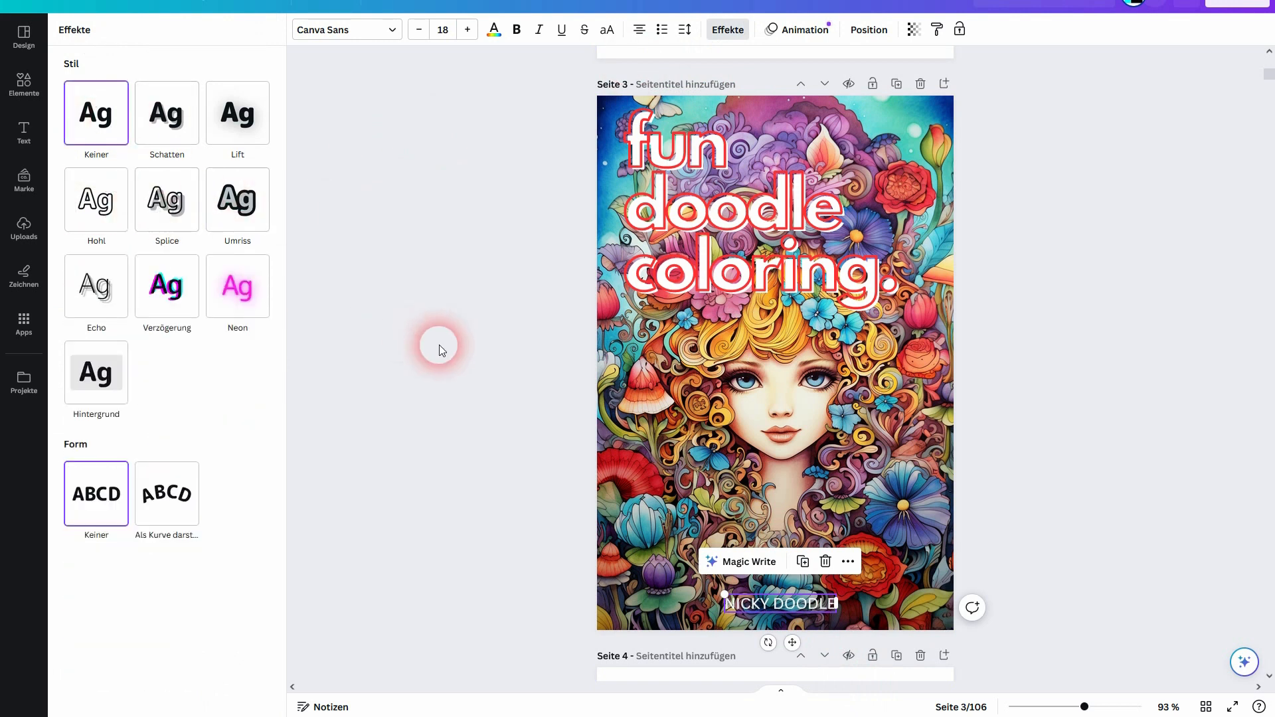
{"action": "left_click", "coordinate": [435, 344]}
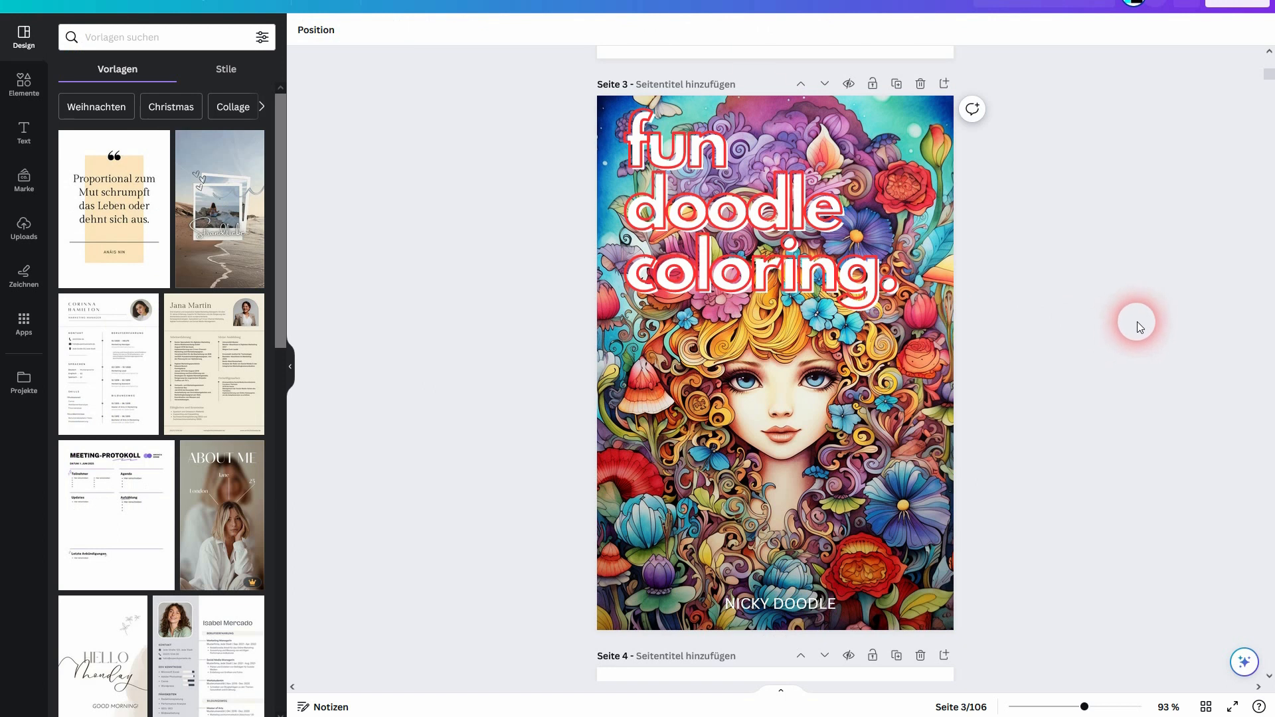
- Lighten the title's red text color to #FF6D6D
{"action": "left_click", "coordinate": [678, 156]}
{"action": "left_click", "coordinate": [494, 29]}
{"action": "left_click", "coordinate": [72, 110]}
{"action": "left_click", "coordinate": [225, 245]}
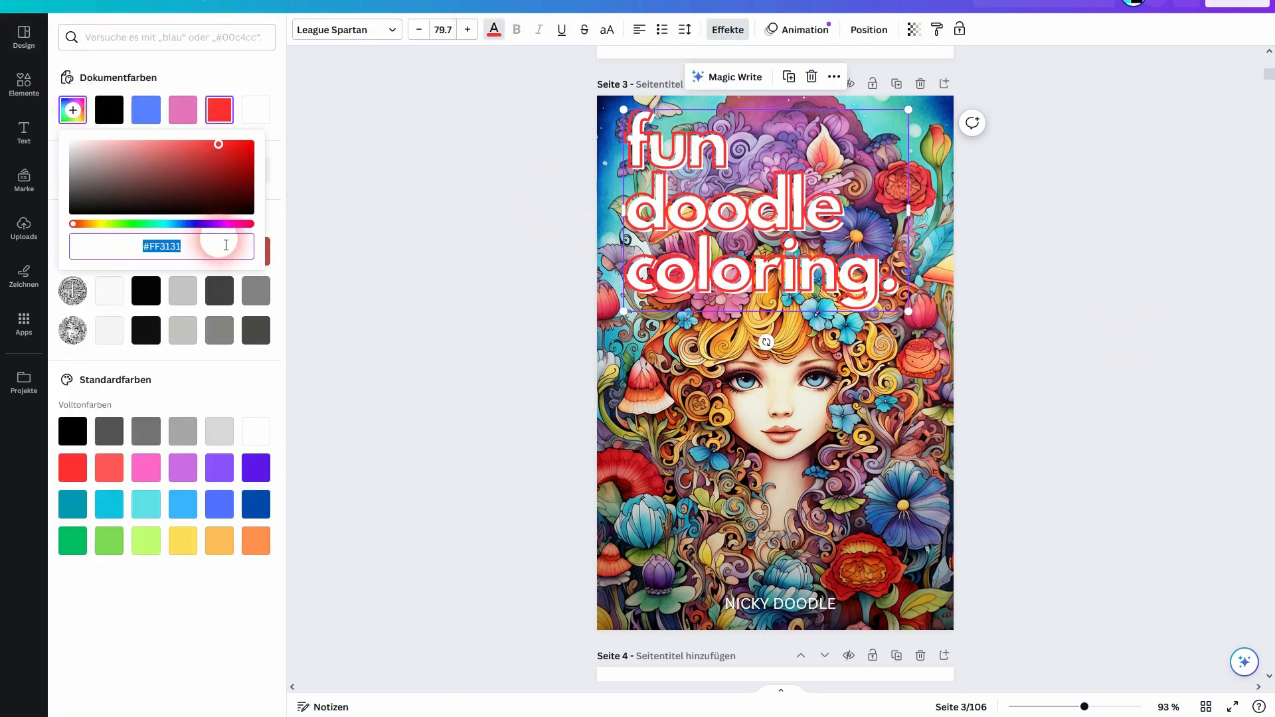
{"action": "left_click_drag", "start_coordinate": [218, 144], "coordinate": [175, 144]}
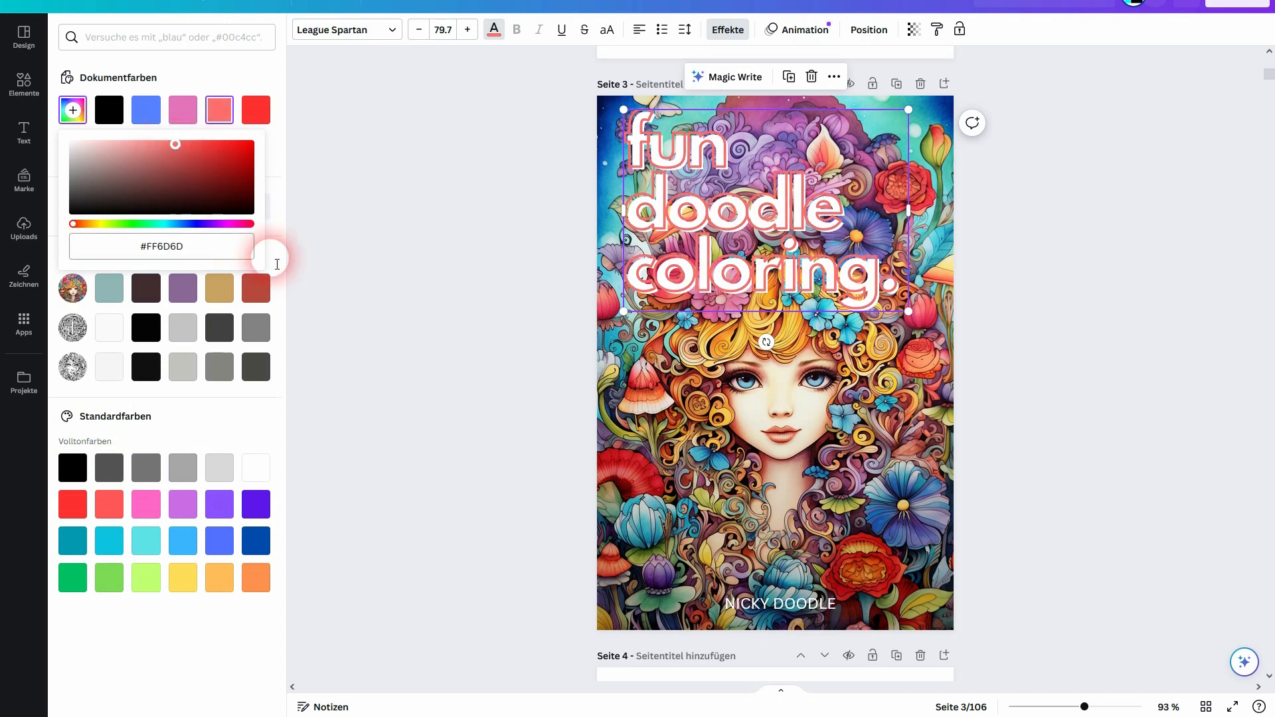
{"action": "left_click", "coordinate": [446, 312]}
{"action": "left_click", "coordinate": [1058, 265]}
- Open the design's download settings and select only page 3, the cover, for export
{"action": "scroll", "coordinate": [1244, 87], "scroll_direction": "up", "scroll_amount": 1}
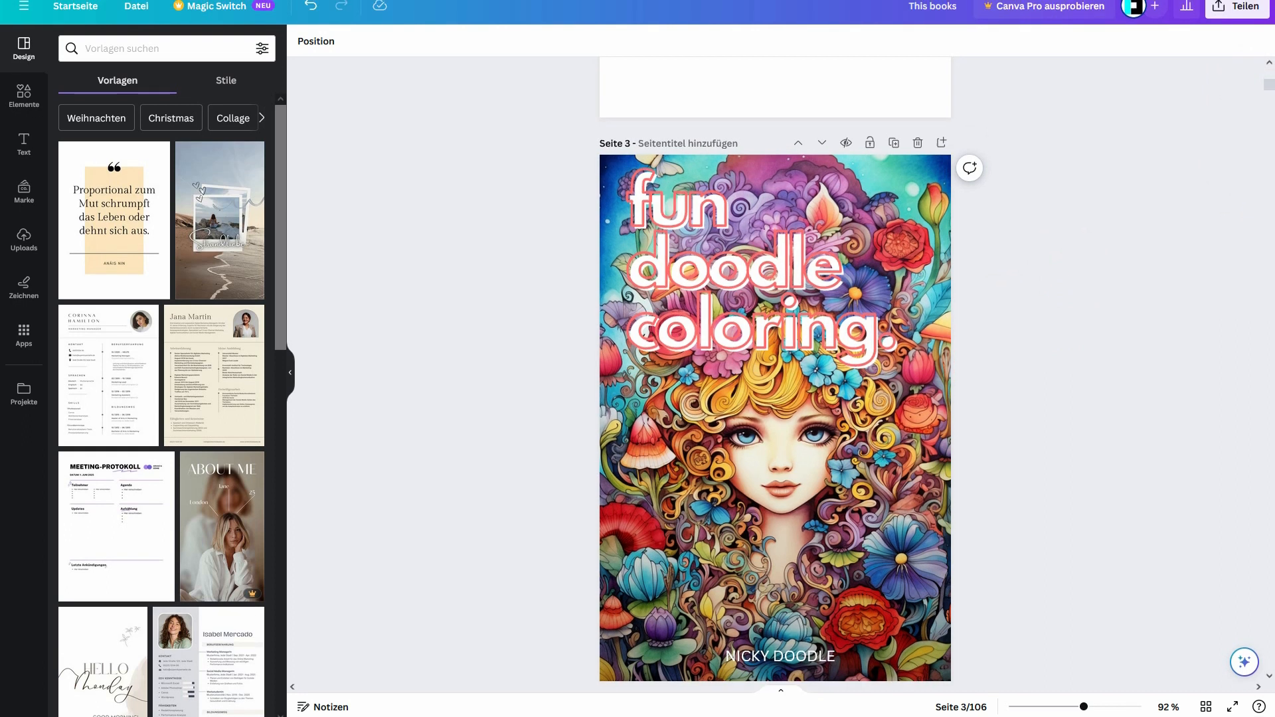
{"action": "left_click", "coordinate": [1236, 2]}
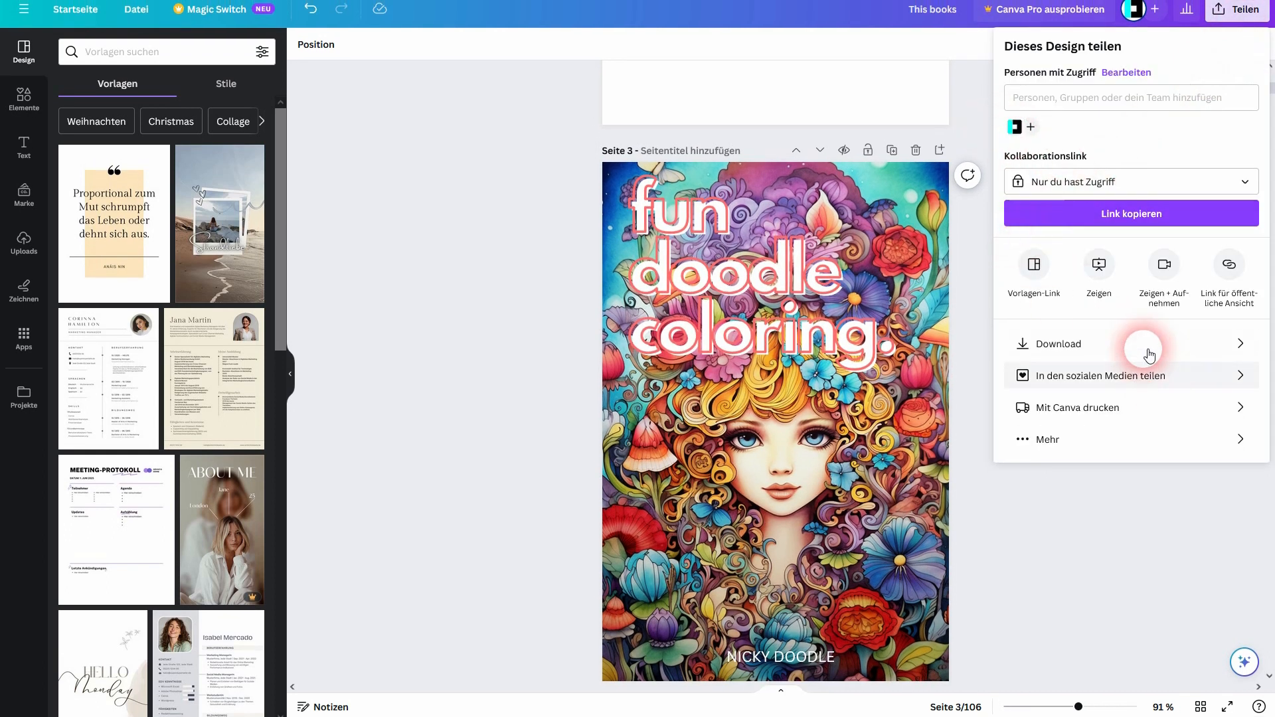
{"action": "left_click", "coordinate": [1135, 344]}
{"action": "left_click", "coordinate": [1040, 251]}
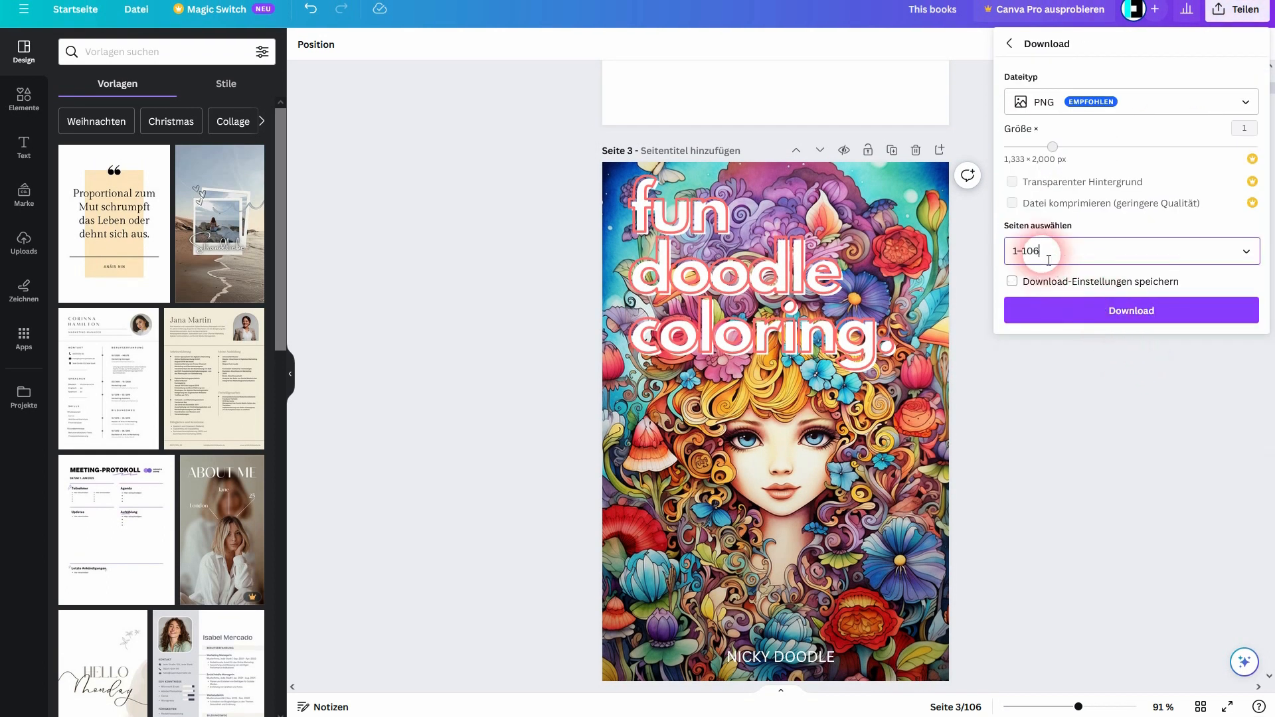
{"action": "left_click", "coordinate": [1236, 425]}
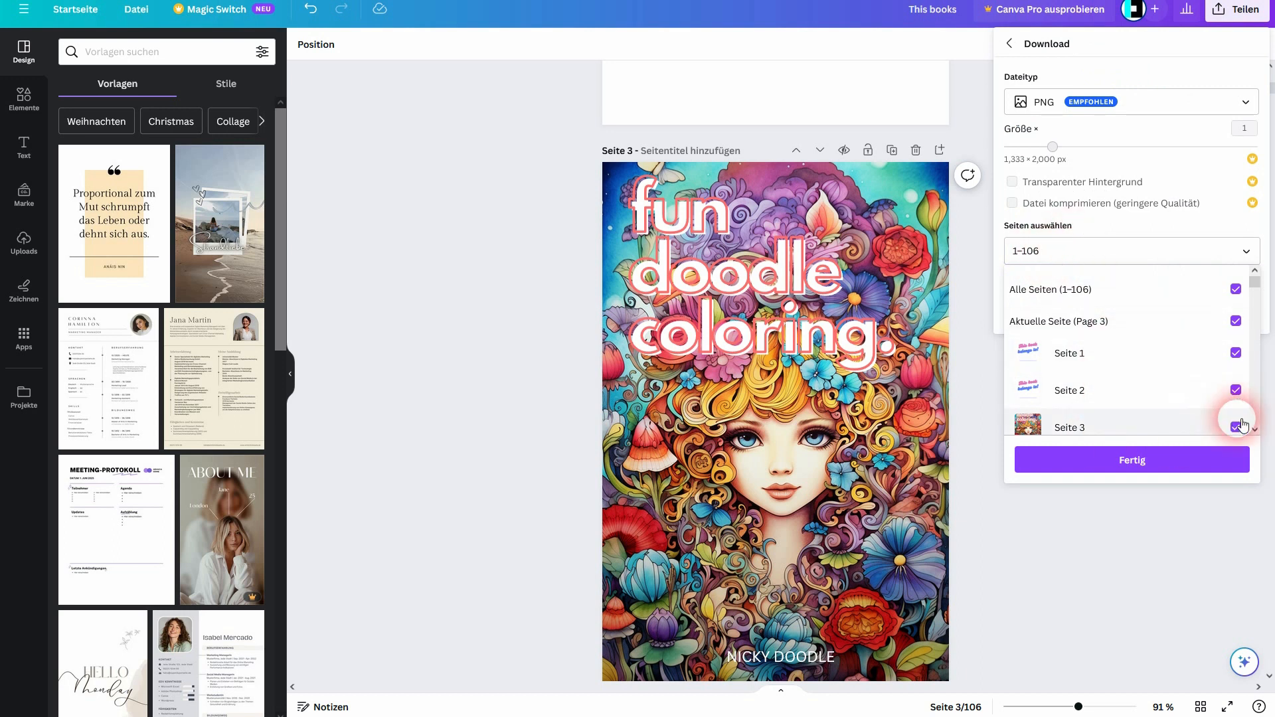
{"action": "left_click", "coordinate": [1235, 290]}
{"action": "left_click", "coordinate": [1236, 290]}
{"action": "left_click", "coordinate": [1235, 427]}
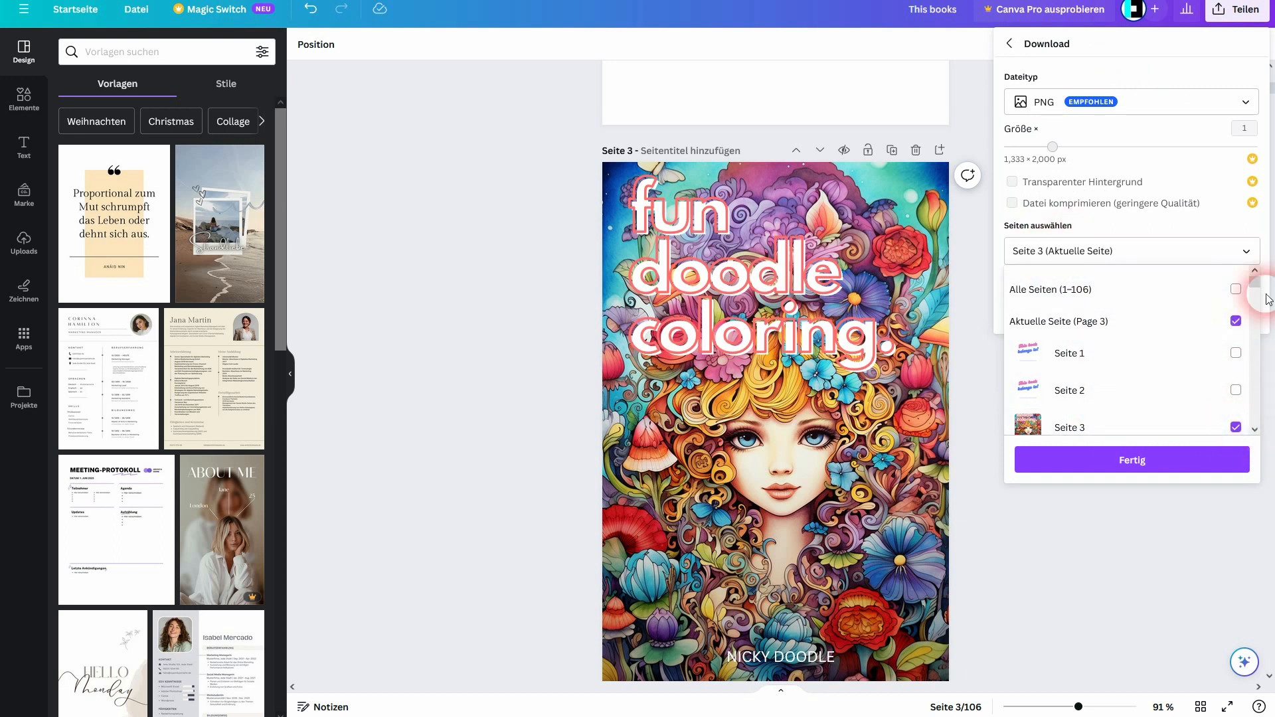
- Set the file type to JPG and download the cover page
{"action": "left_click", "coordinate": [1173, 148]}
{"action": "left_click", "coordinate": [1141, 106]}
{"action": "left_click", "coordinate": [1054, 147]}
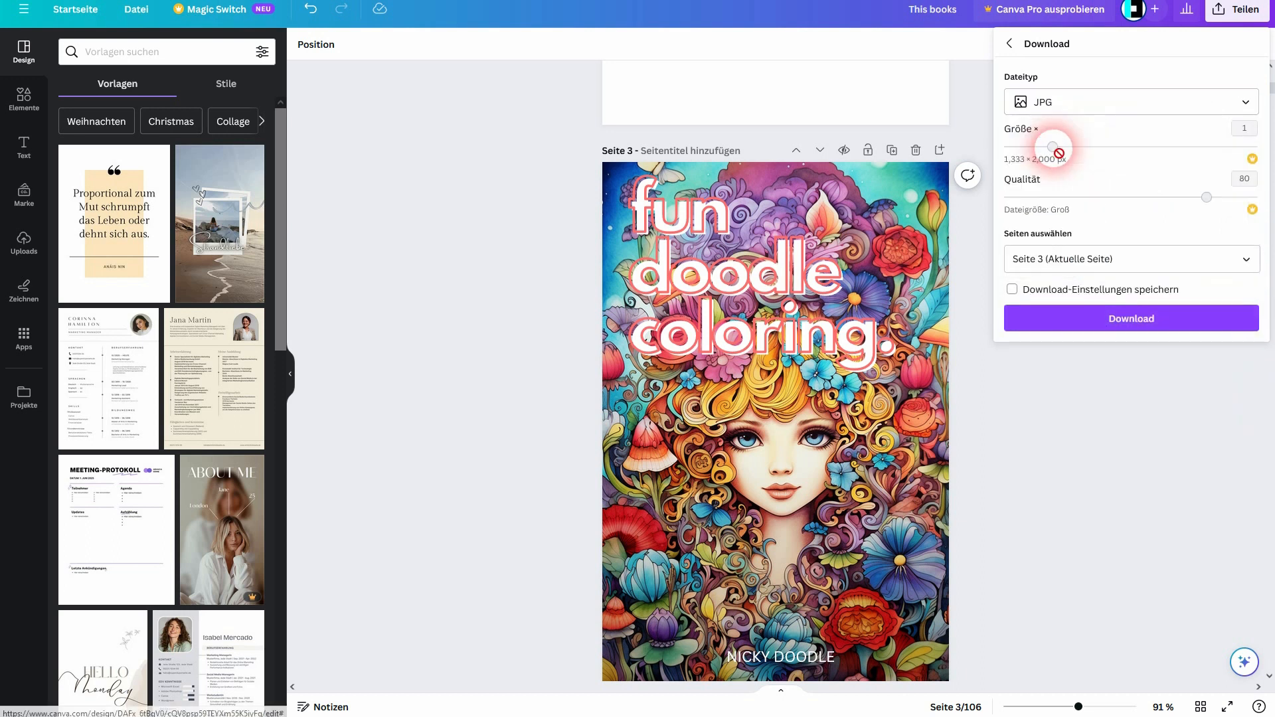
{"action": "left_click", "coordinate": [1173, 328]}
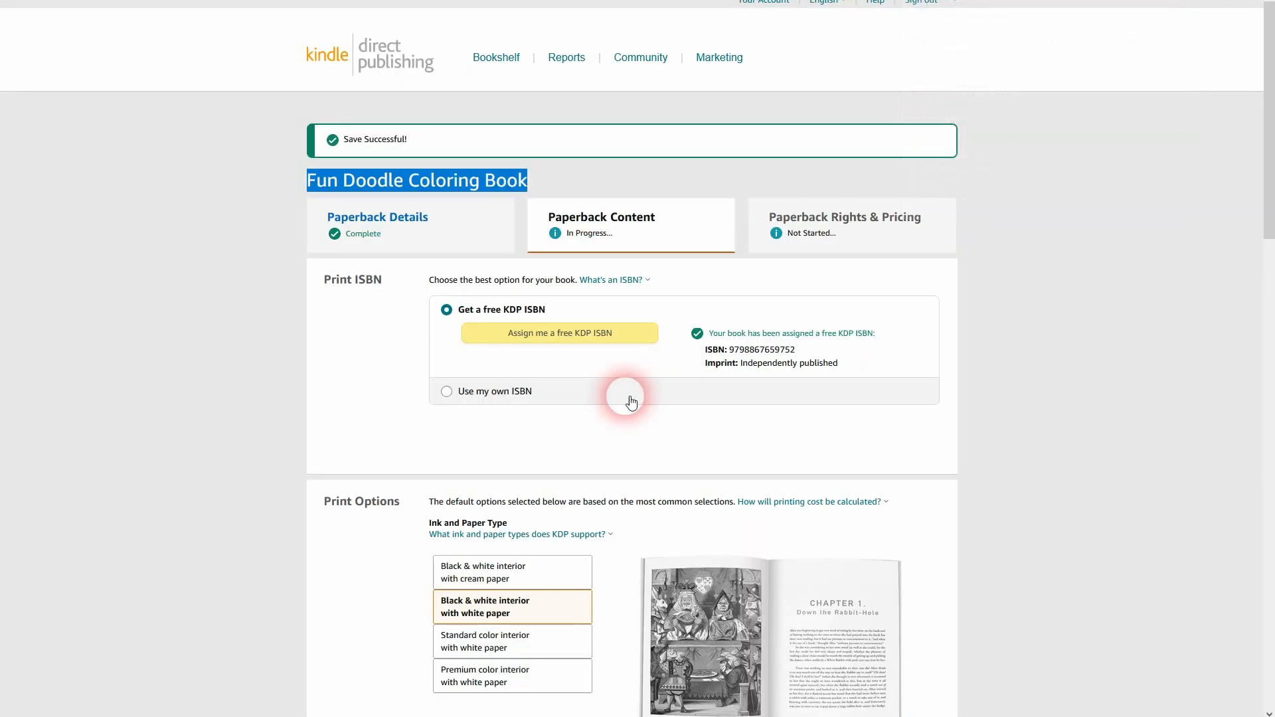
- Switch to Kindle Direct Publishing and launch Cover Creator from the paperback's Book Cover section
{"action": "scroll", "coordinate": [948, 416], "scroll_direction": "down", "scroll_amount": 10}
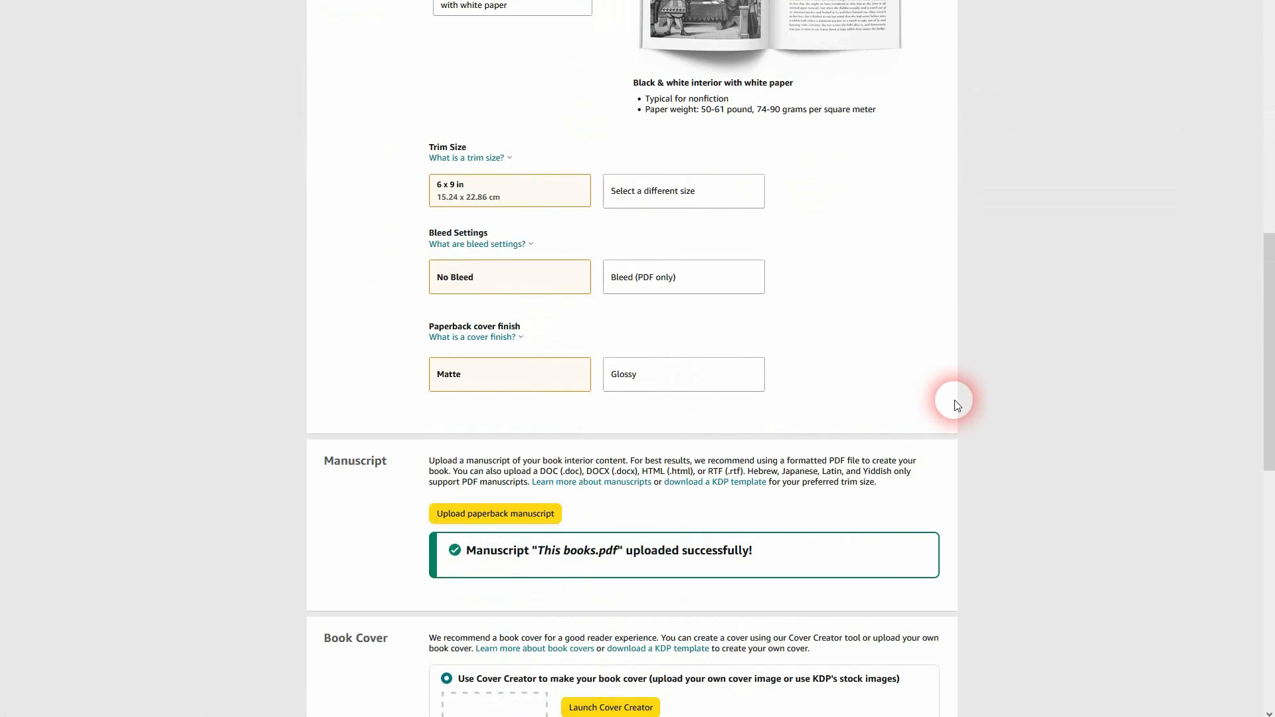
{"action": "scroll", "coordinate": [929, 412], "scroll_direction": "down", "scroll_amount": 3}
{"action": "left_click", "coordinate": [604, 506]}
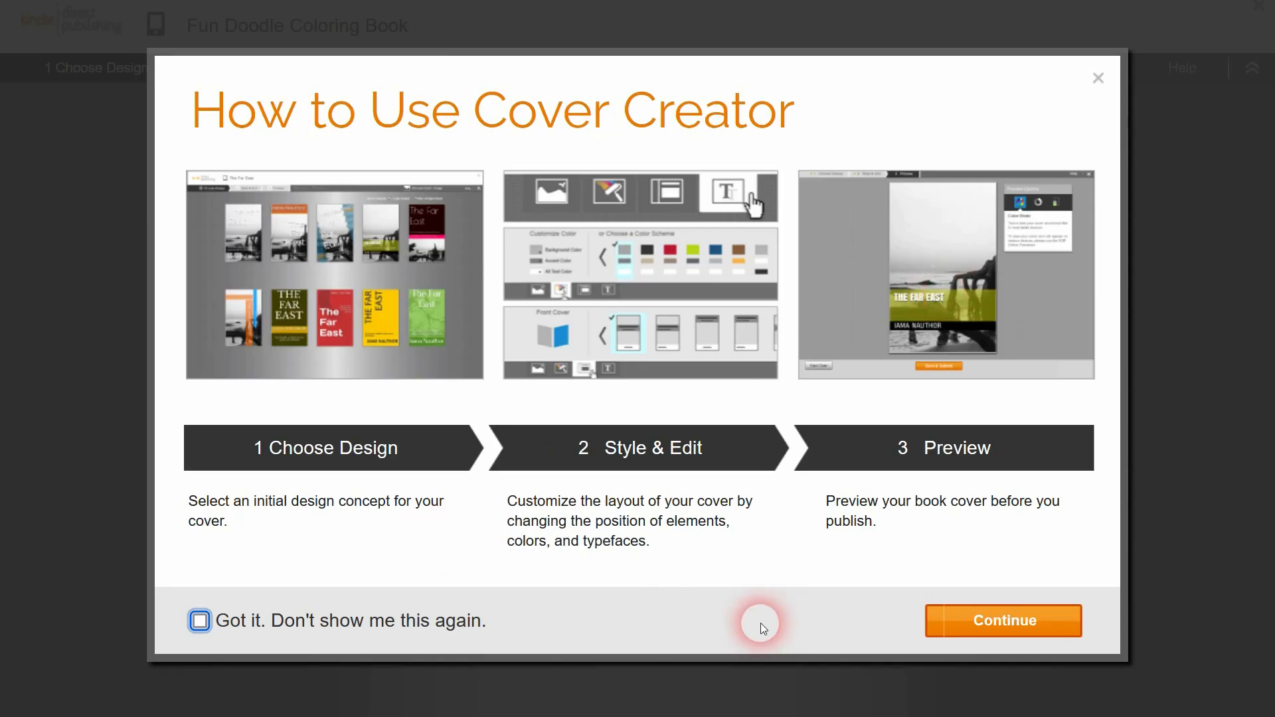
- Permanently dismiss the Cover Creator introduction and upload the cover file This books from the Downloads folder as the cover image
{"action": "left_click", "coordinate": [200, 623]}
{"action": "left_click", "coordinate": [1023, 619]}
{"action": "left_click", "coordinate": [395, 385]}
{"action": "left_click", "coordinate": [623, 382]}
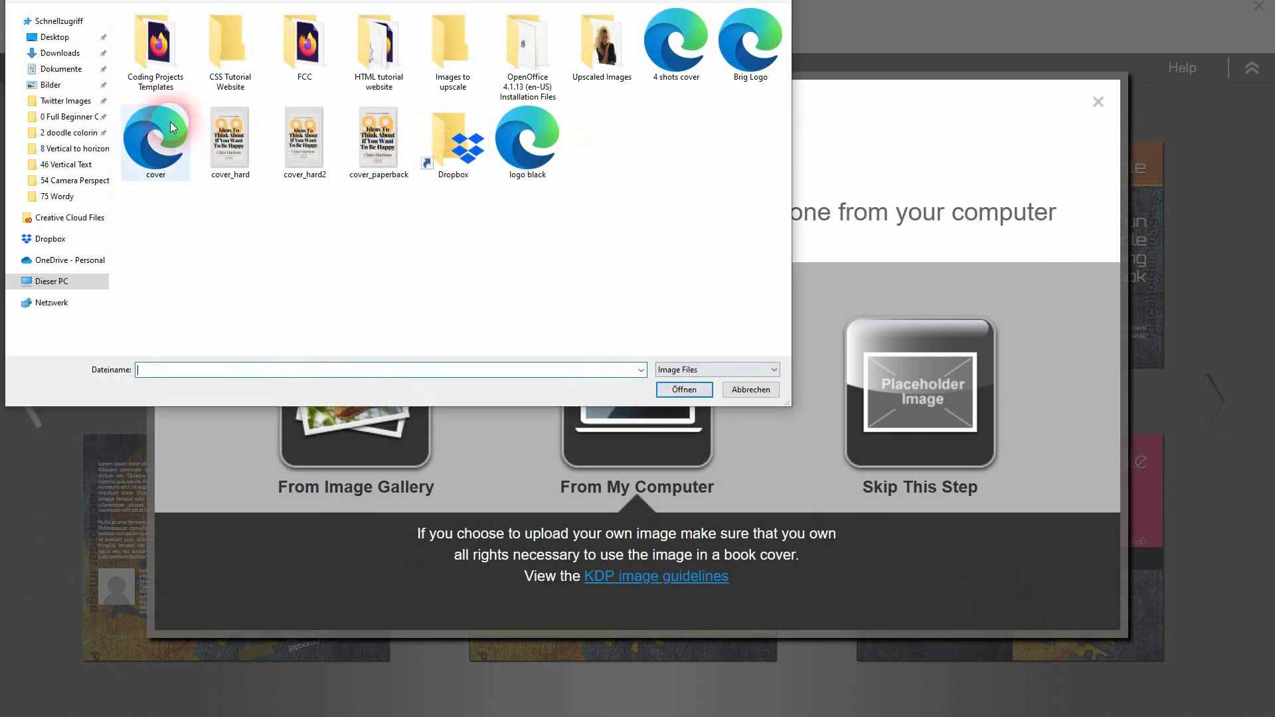
{"action": "left_click", "coordinate": [80, 52]}
{"action": "left_click", "coordinate": [143, 48]}
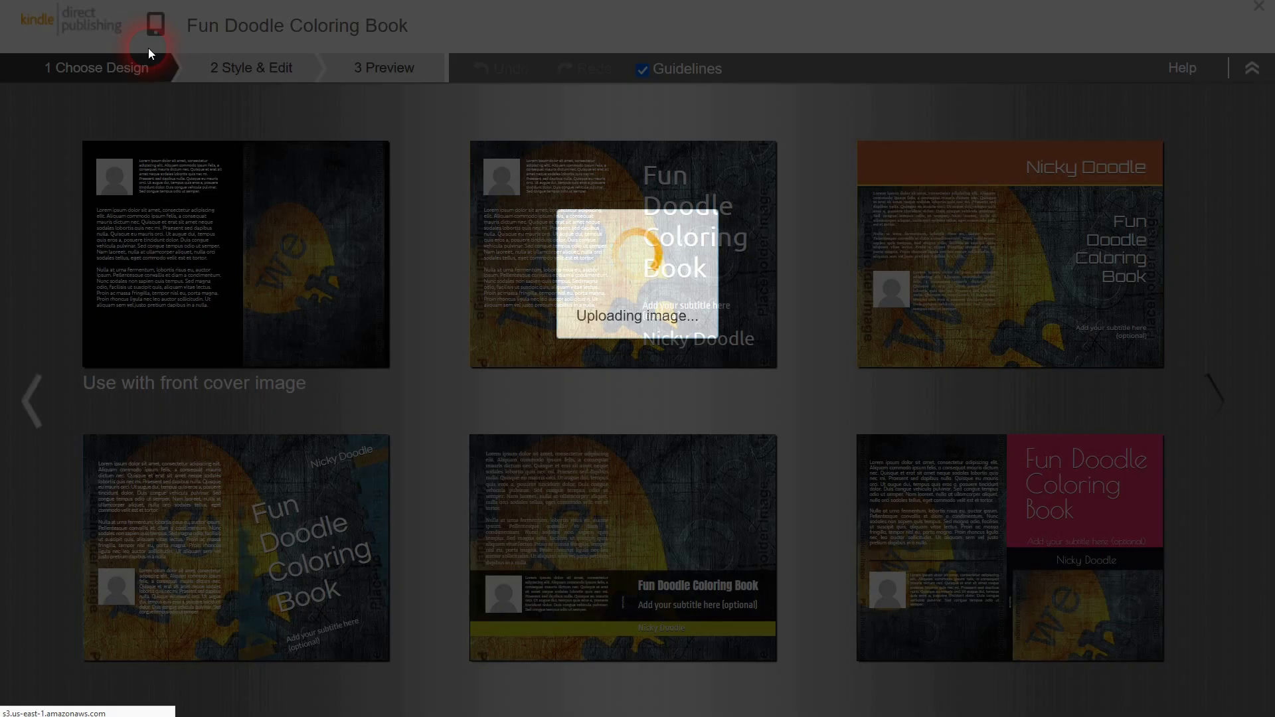
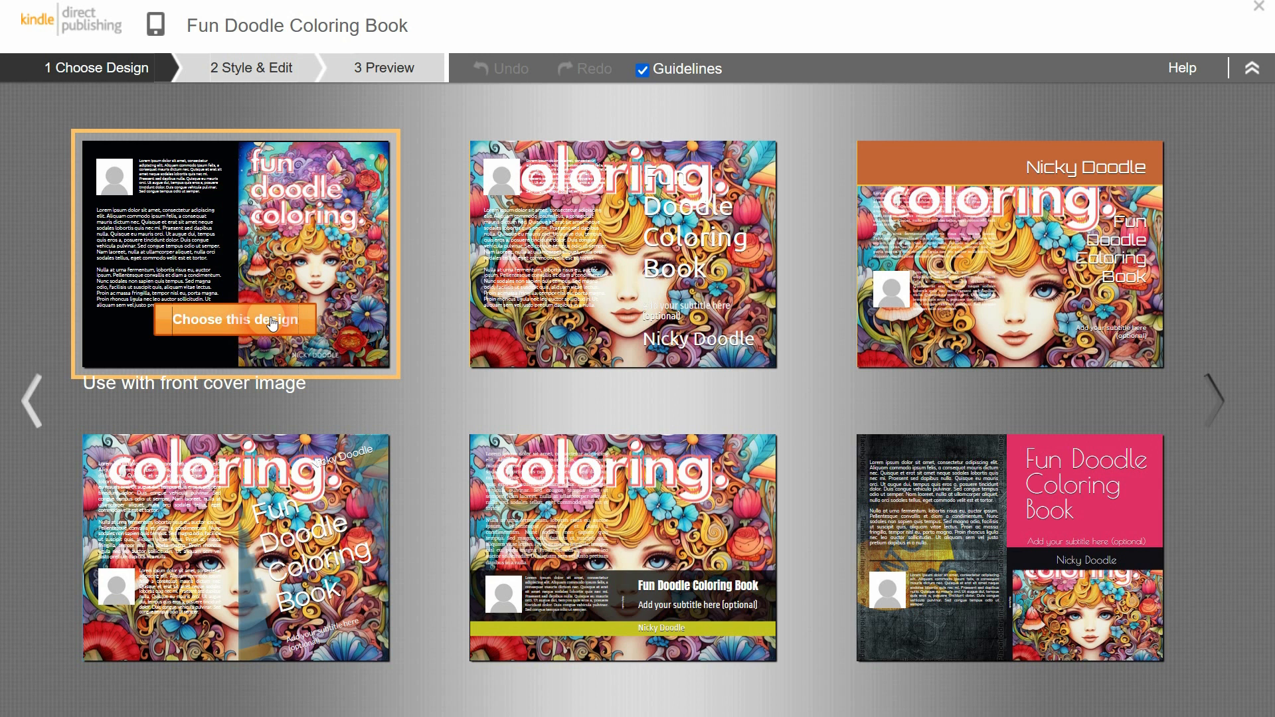
- Choose the design meant for a front cover image, dismiss the quick tutorial and paste the book description over the back-cover placeholder text
{"action": "left_click", "coordinate": [272, 322]}
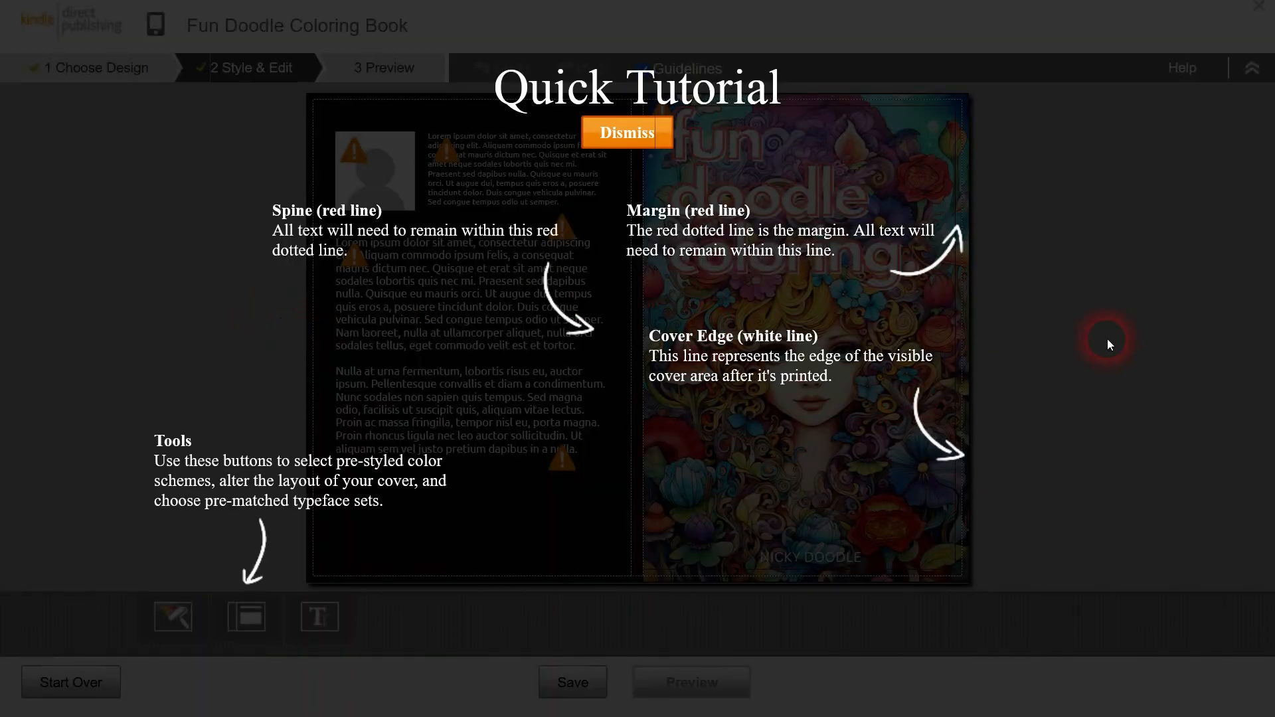
{"action": "left_click", "coordinate": [629, 131]}
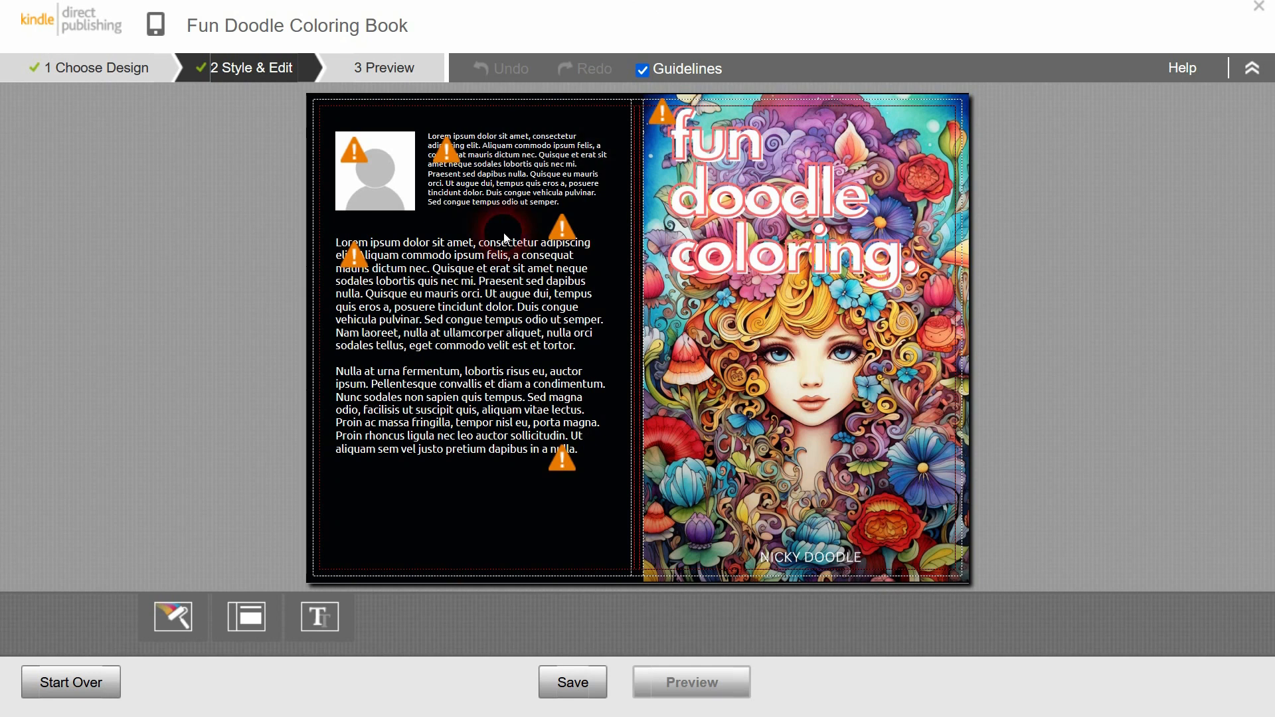
{"action": "left_click", "coordinate": [455, 284]}
{"action": "key", "text": "ctrl+v"}
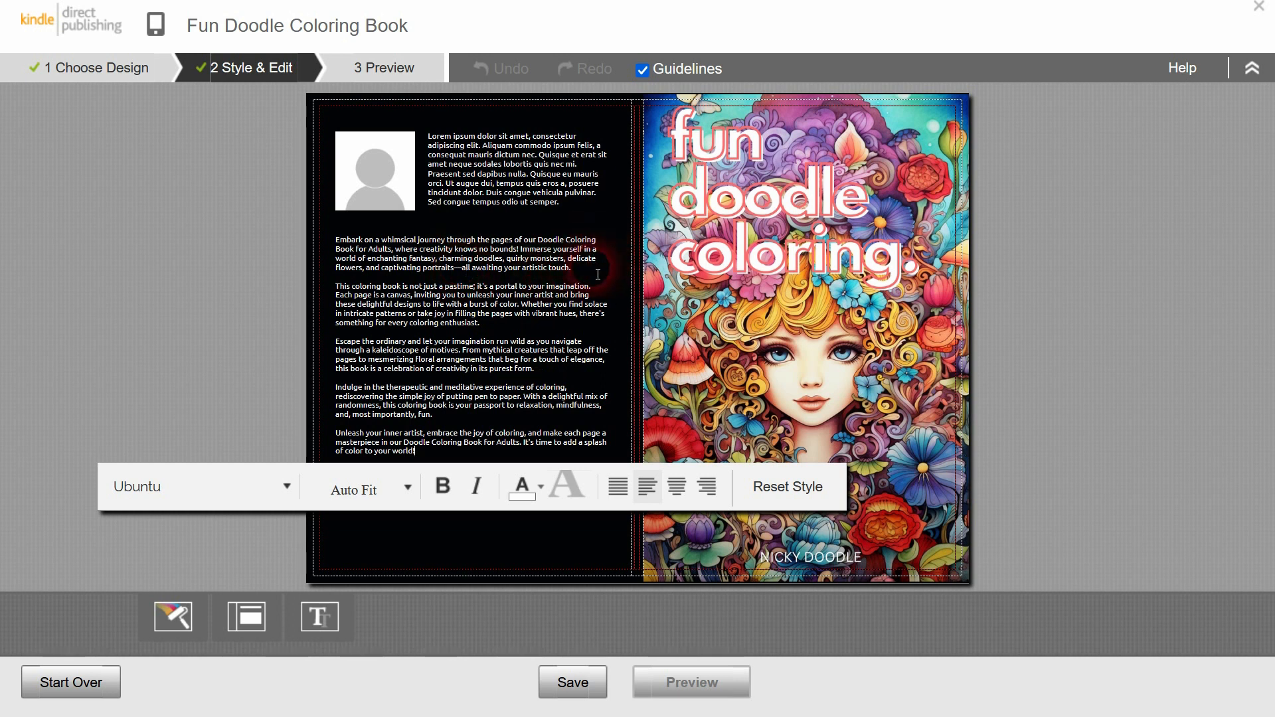
- Move the description's first paragraph, starting "Embark on a whimsical journey", into the author biography text, replacing its placeholder
{"action": "left_click_drag", "start_coordinate": [587, 271], "coordinate": [336, 240]}
{"action": "key", "text": "ctrl+c"}
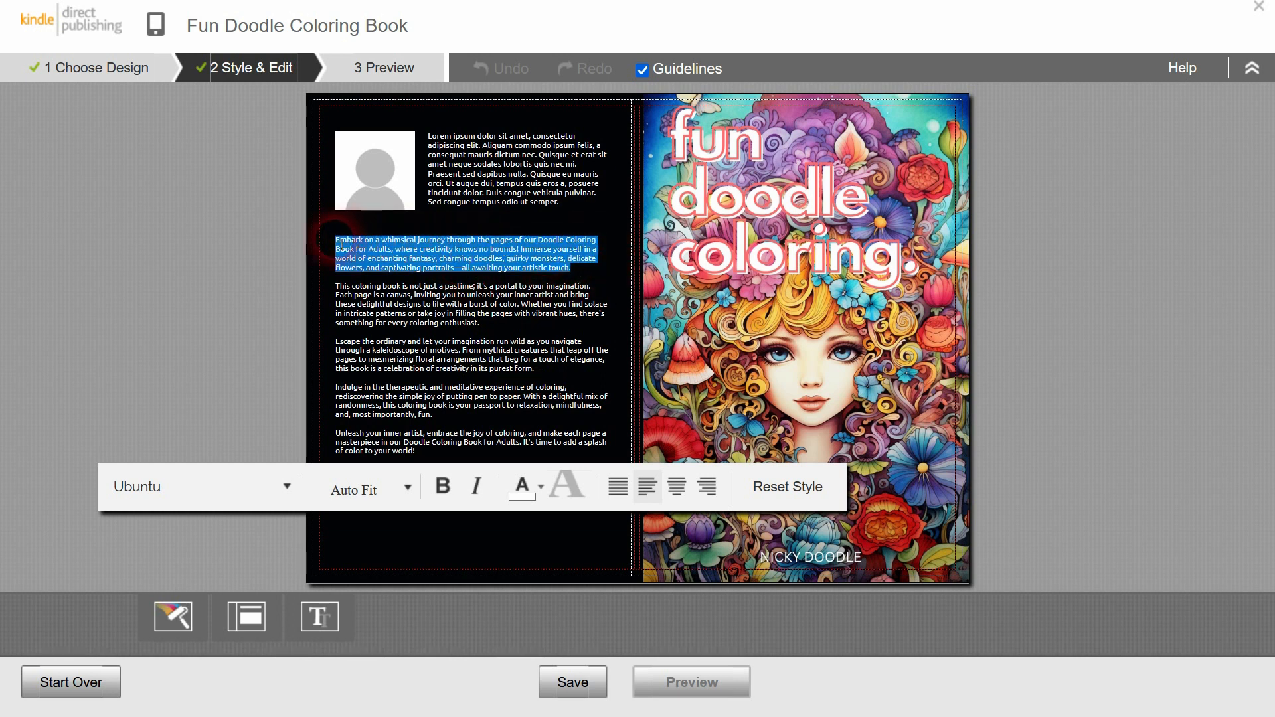
{"action": "key", "text": "BackSpace"}
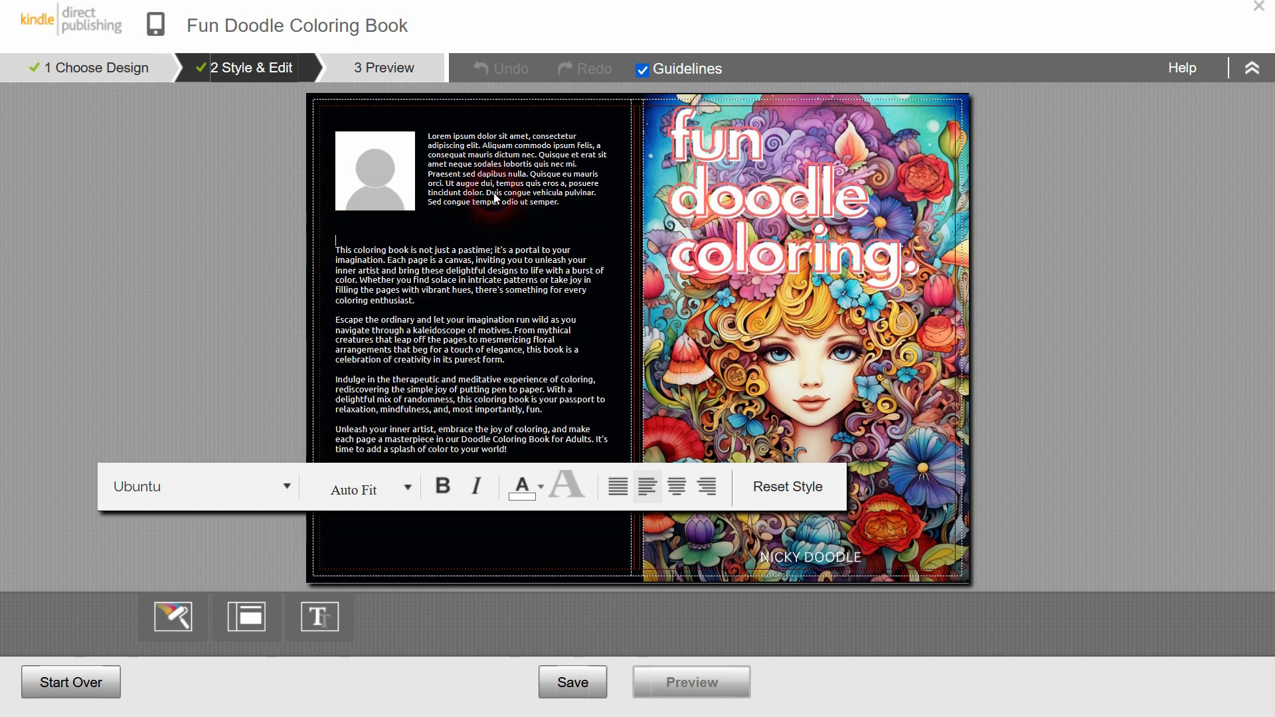
{"action": "key", "text": "Delete"}
{"action": "left_click", "coordinate": [481, 165]}
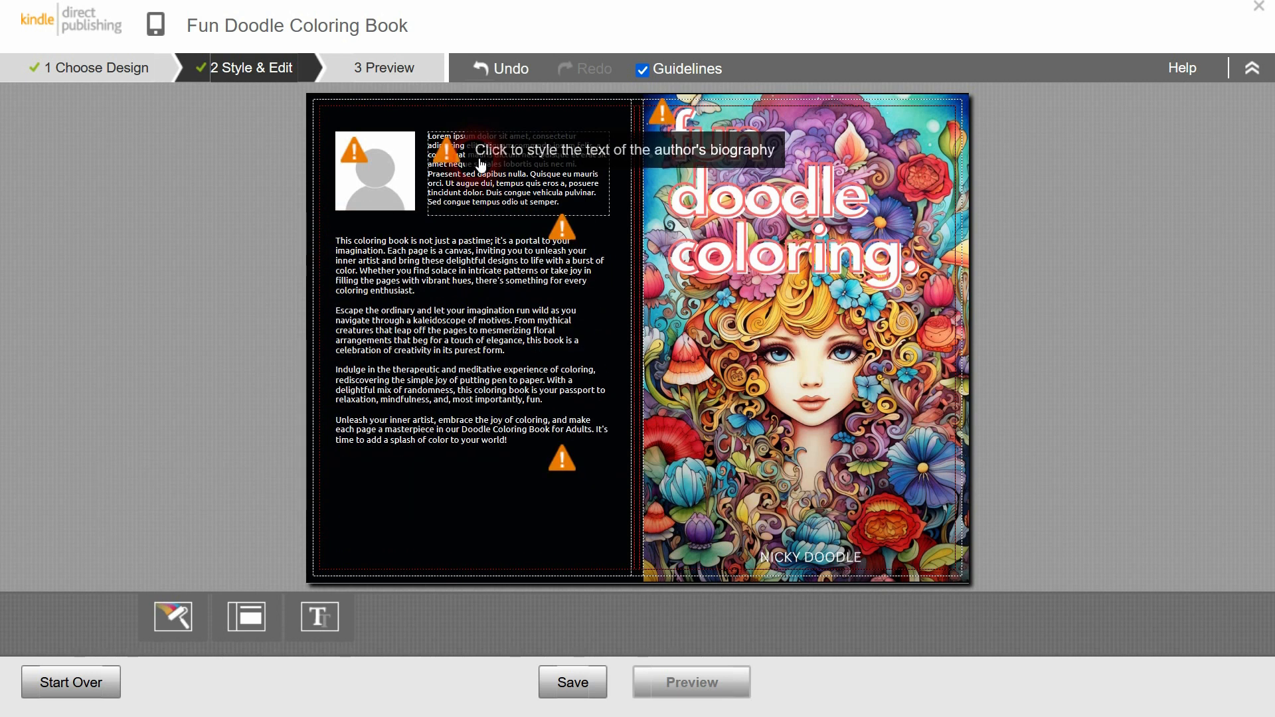
{"action": "key", "text": "ctrl+a"}
{"action": "left_click", "coordinate": [476, 182]}
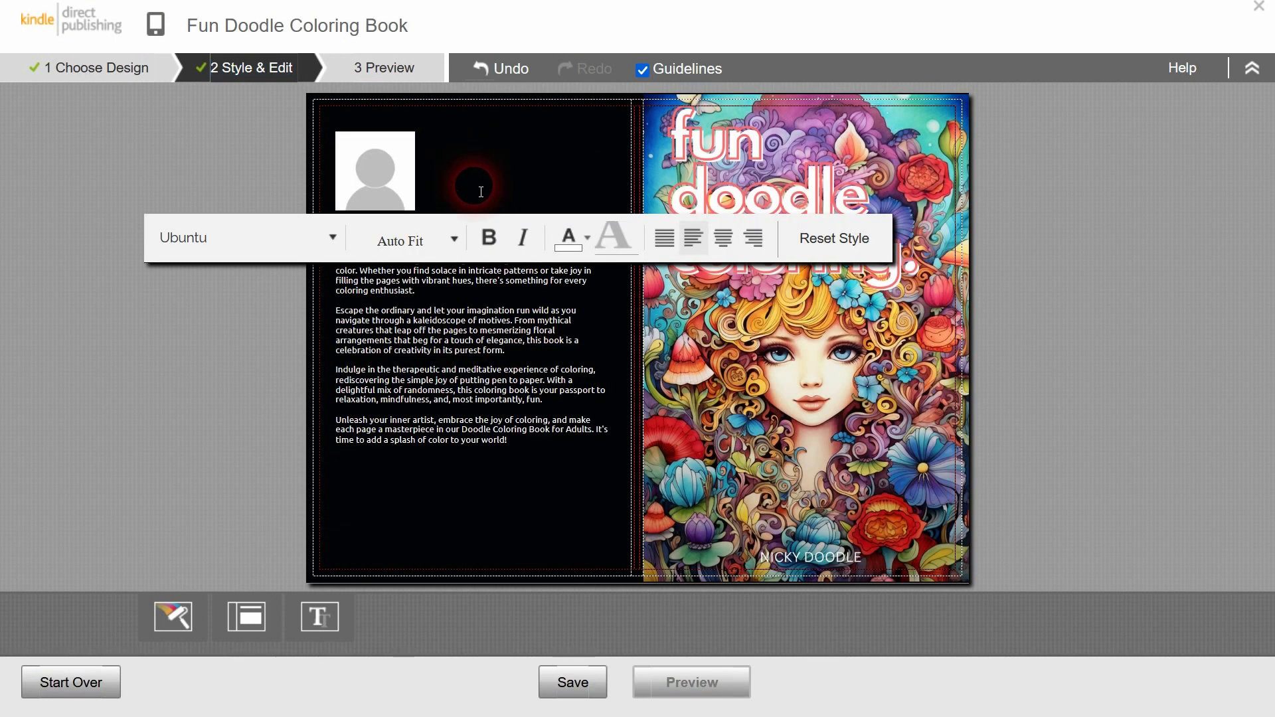
{"action": "key", "text": "ctrl+v"}
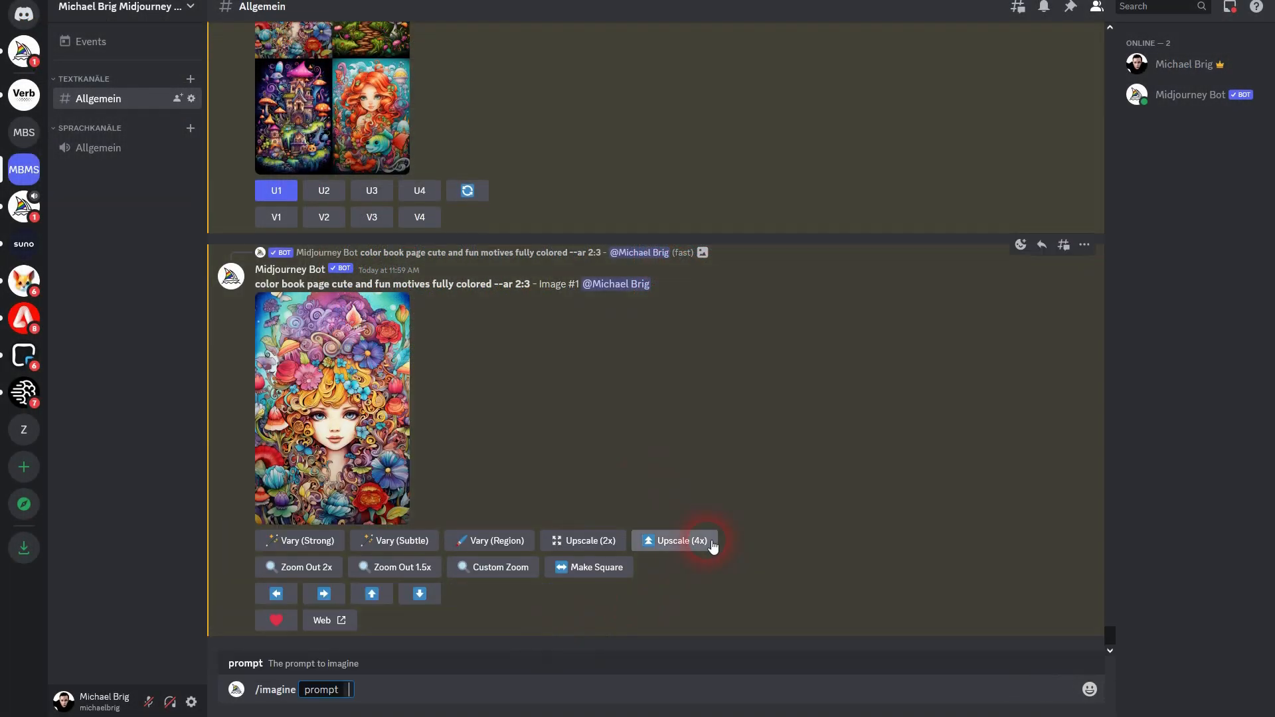
- Switch to Discord and generate Midjourney images with the prompt "young female woman drawing at desk"
{"action": "type", "text": "young female woman drawing"}
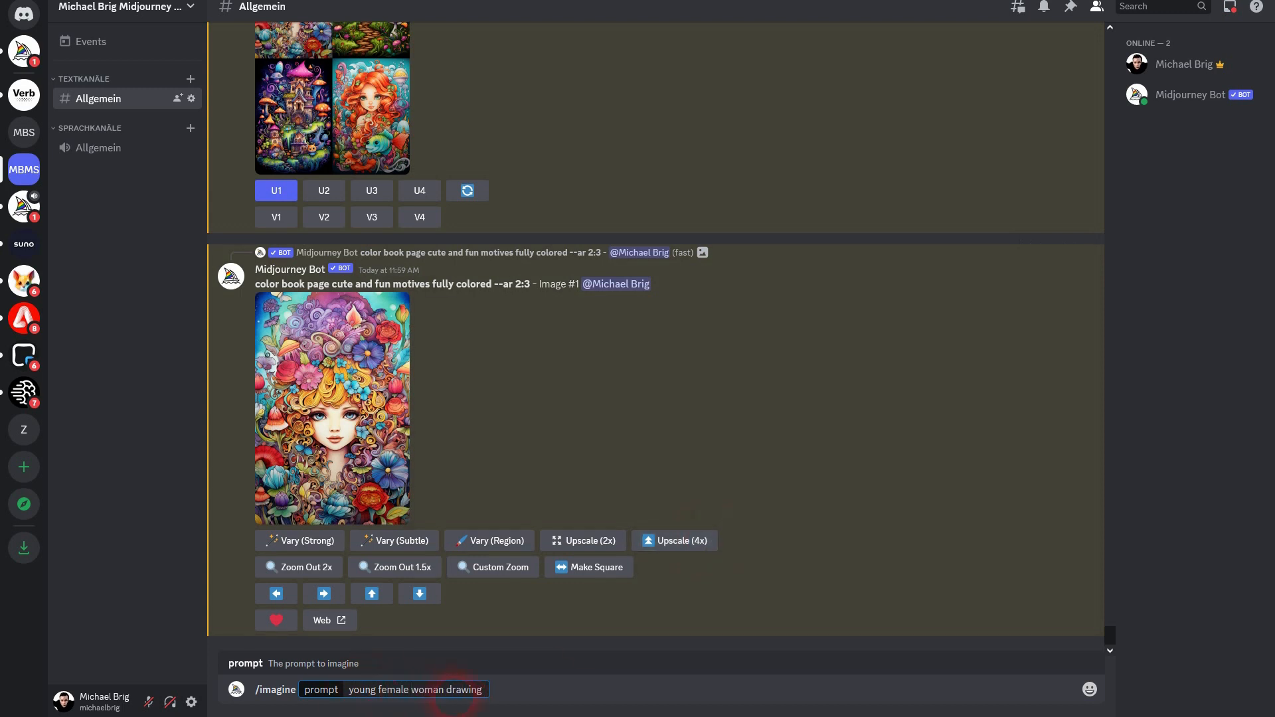
{"action": "type", "text": " at desk"}
{"action": "key", "text": "Return"}
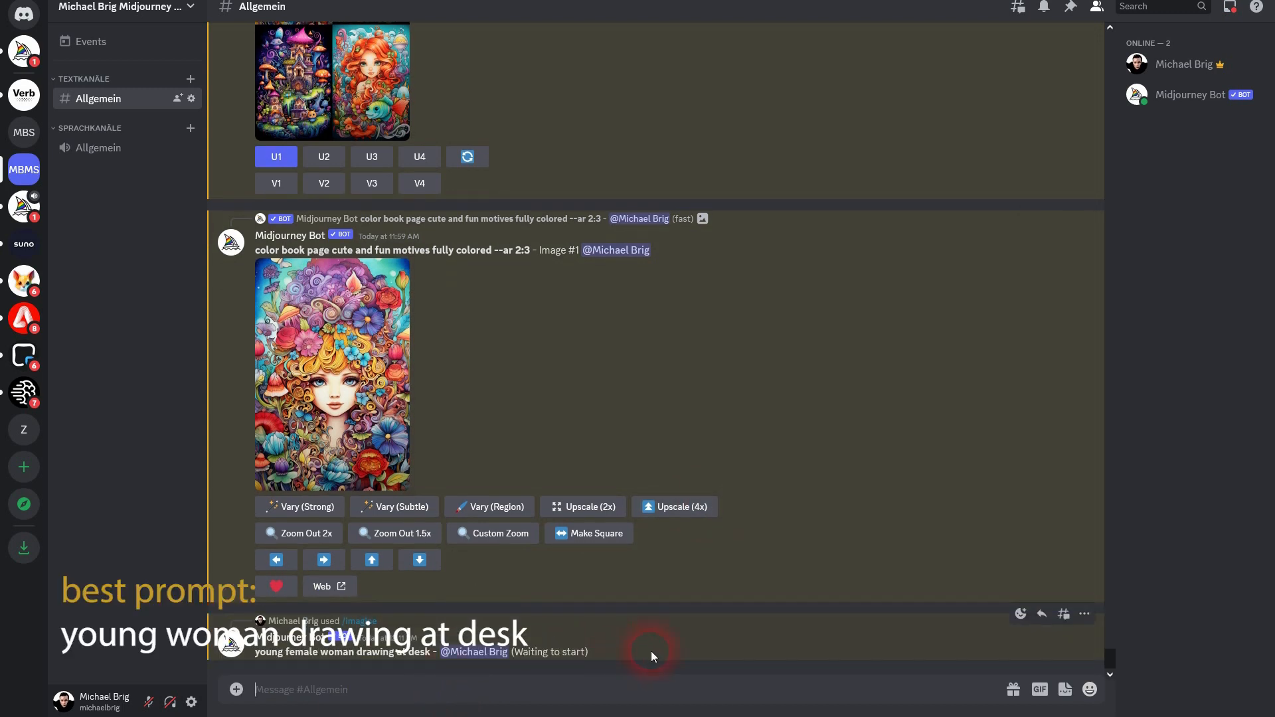
- Generate another set of Midjourney images with the prompt "young woman drawing at desk"
{"action": "type", "text": "/imag"}
{"action": "left_click", "coordinate": [522, 647]}
{"action": "type", "text": "young woman drawing at desk"}
{"action": "key", "text": "Return"}
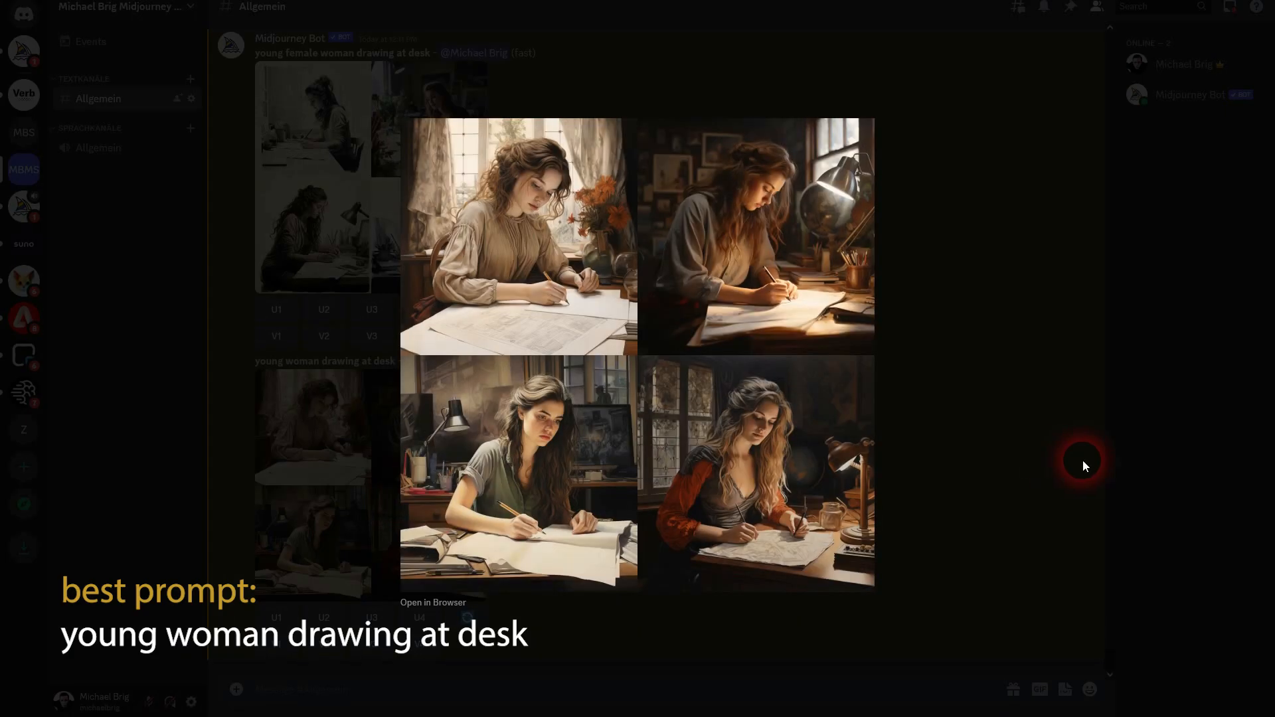
- Compare both image grids, upscale the second image of the "young female woman drawing at desk" grid and view it enlarged
{"action": "left_click", "coordinate": [1003, 432]}
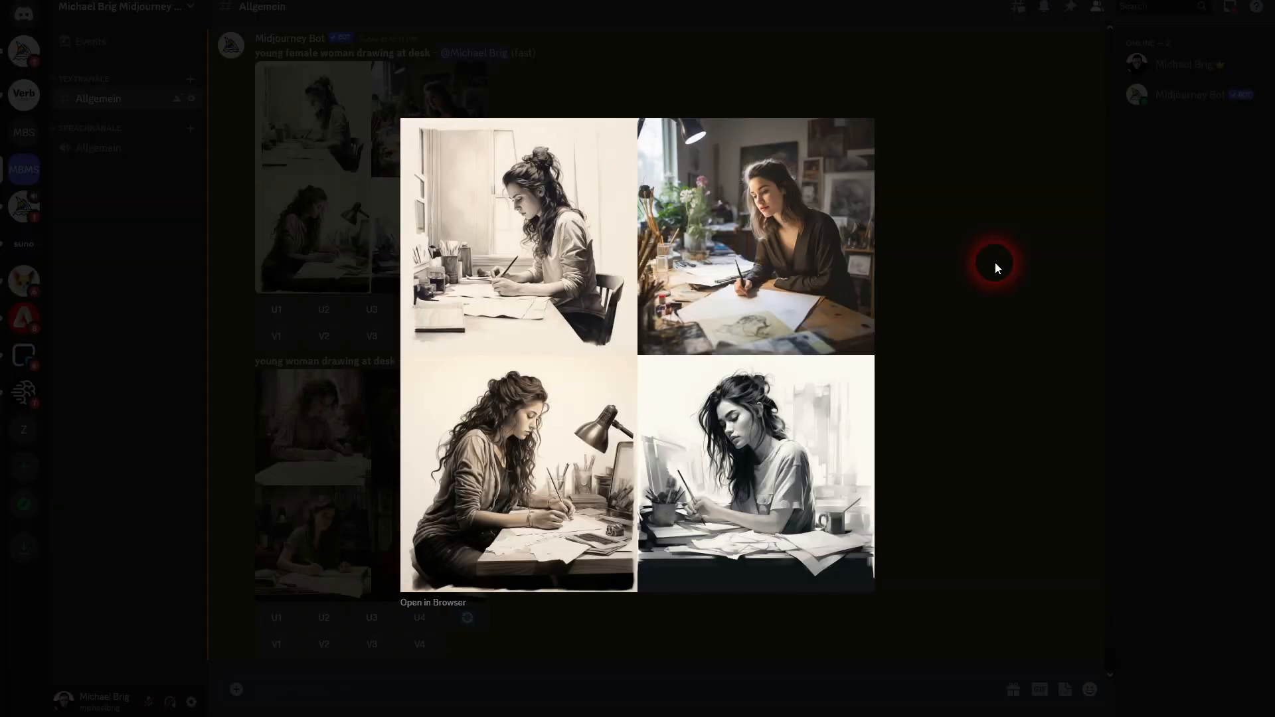
{"action": "left_click", "coordinate": [994, 261]}
{"action": "left_click", "coordinate": [323, 309]}
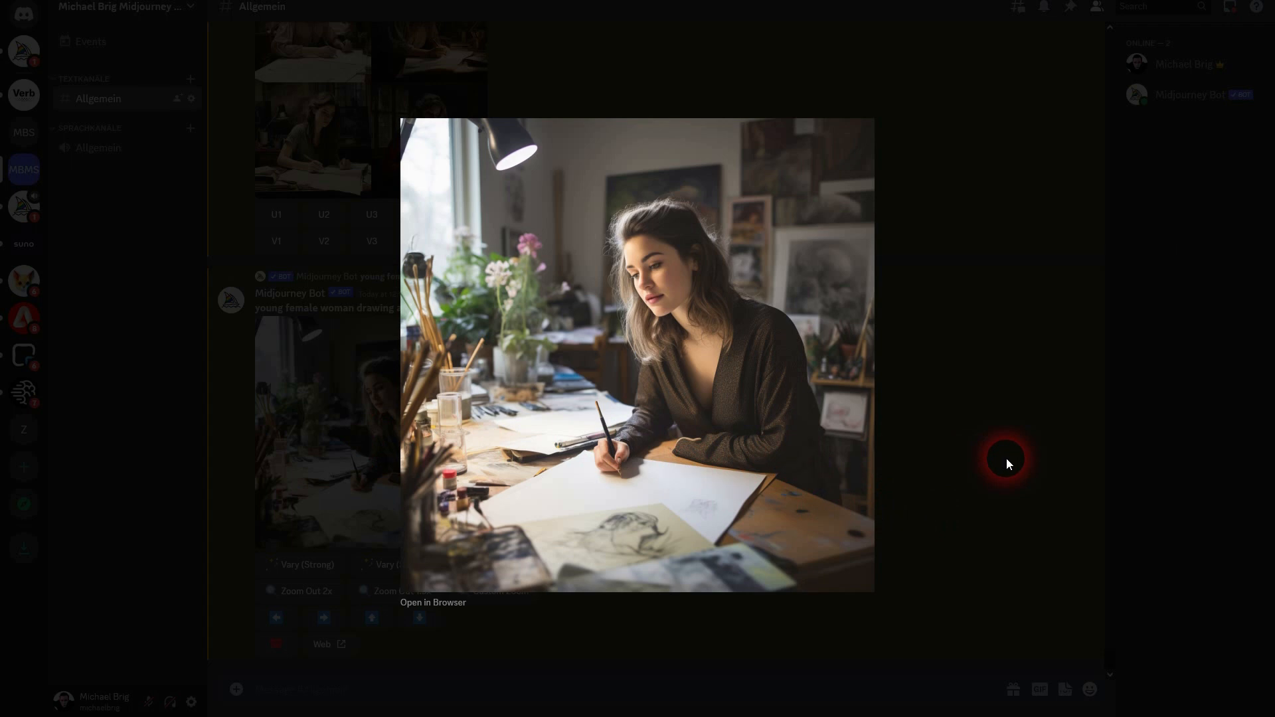
{"action": "left_click", "coordinate": [999, 456]}
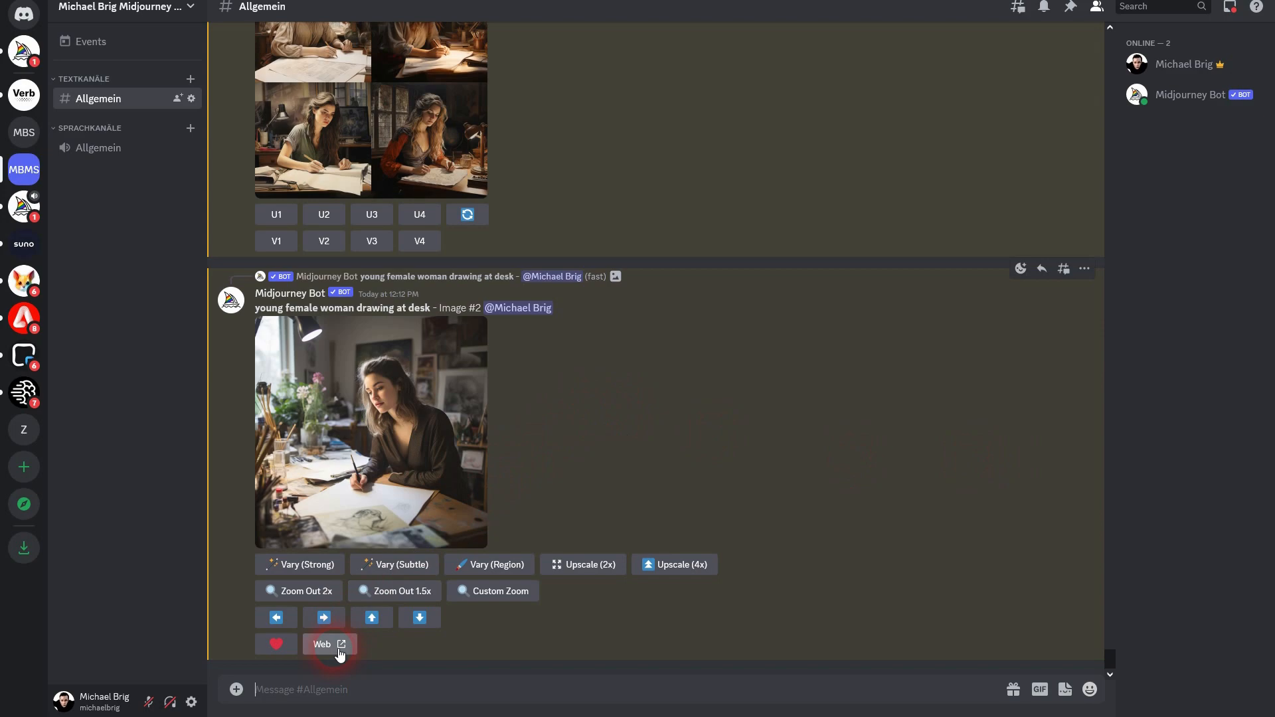
- Open the upscaled image of the woman at the desk in the browser and save it to the computer
{"action": "left_click", "coordinate": [285, 441]}
{"action": "left_click", "coordinate": [435, 630]}
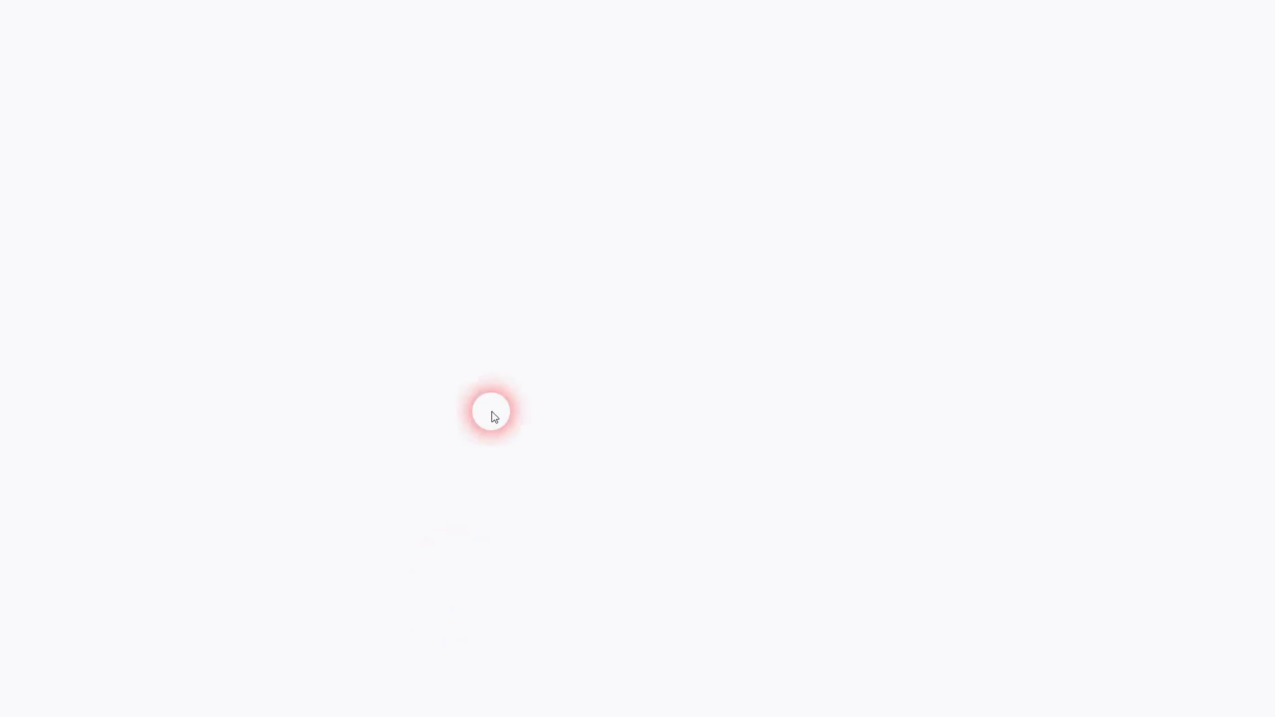
{"action": "right_click", "coordinate": [491, 265]}
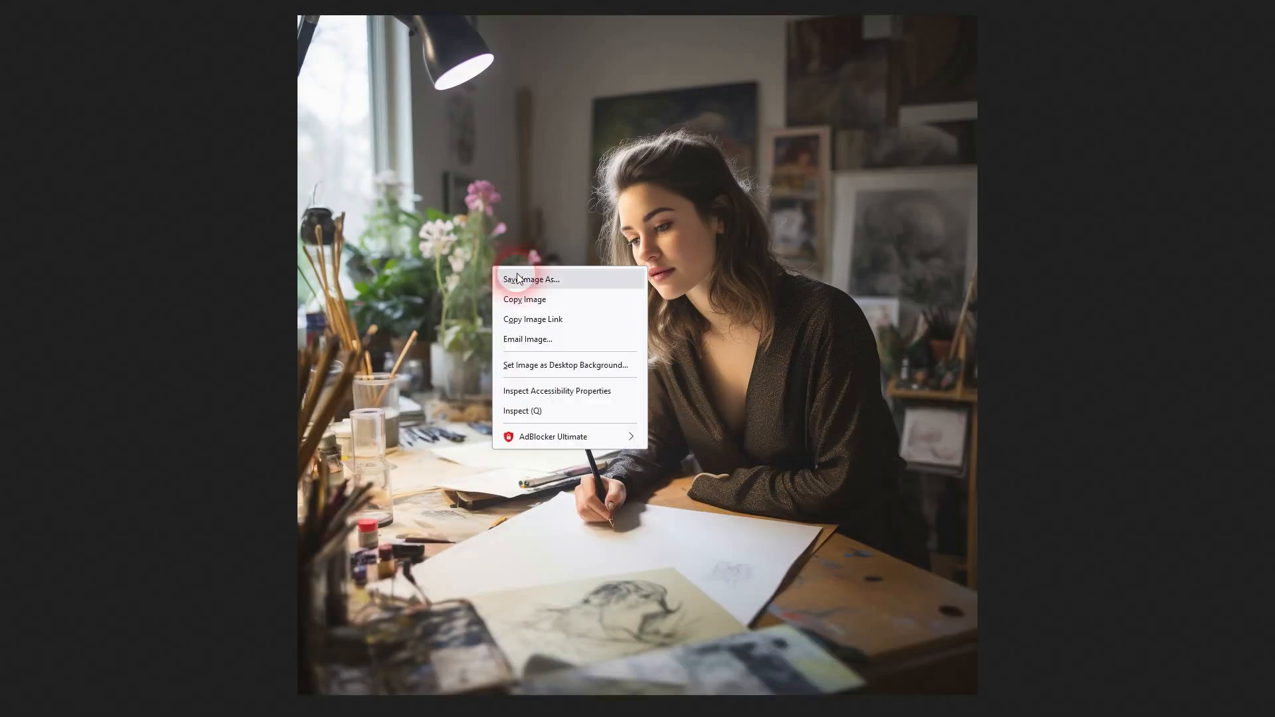
{"action": "left_click", "coordinate": [557, 285]}
{"action": "left_click", "coordinate": [680, 388]}
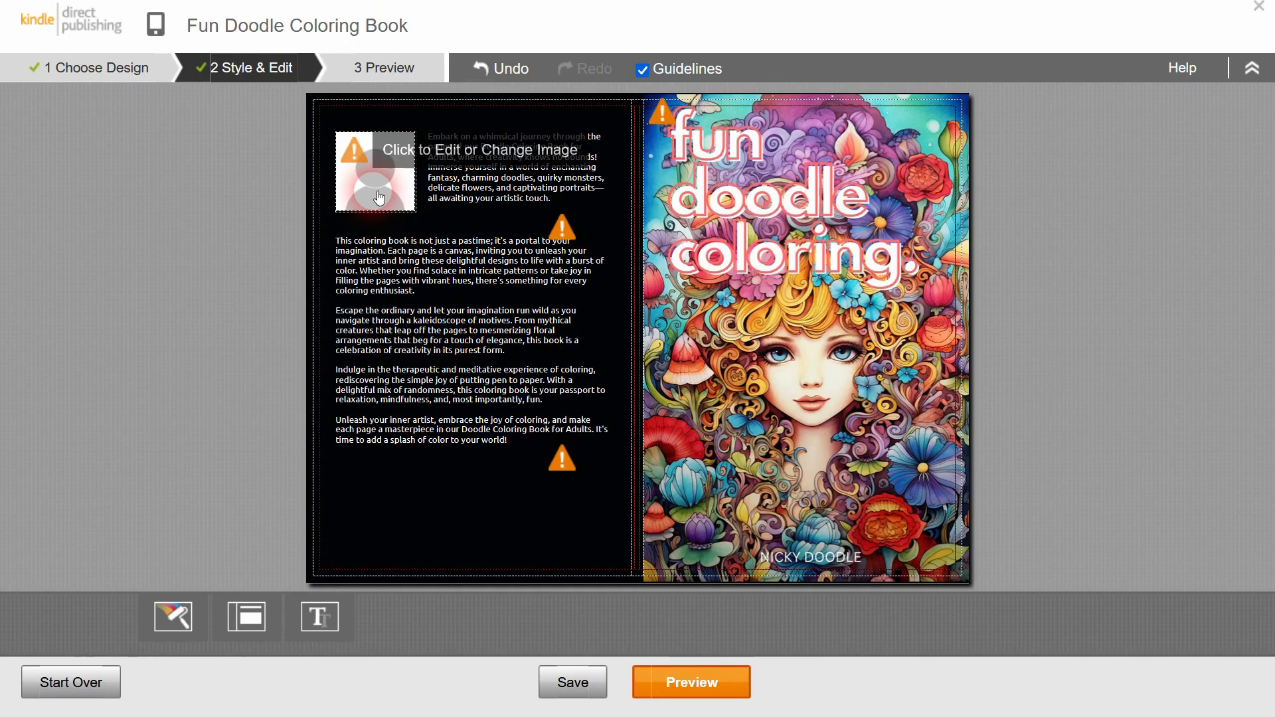
- Switch to Cover Creator and replace the back cover's author placeholder picture with the saved PNG of the woman drawing
{"action": "left_click", "coordinate": [372, 192]}
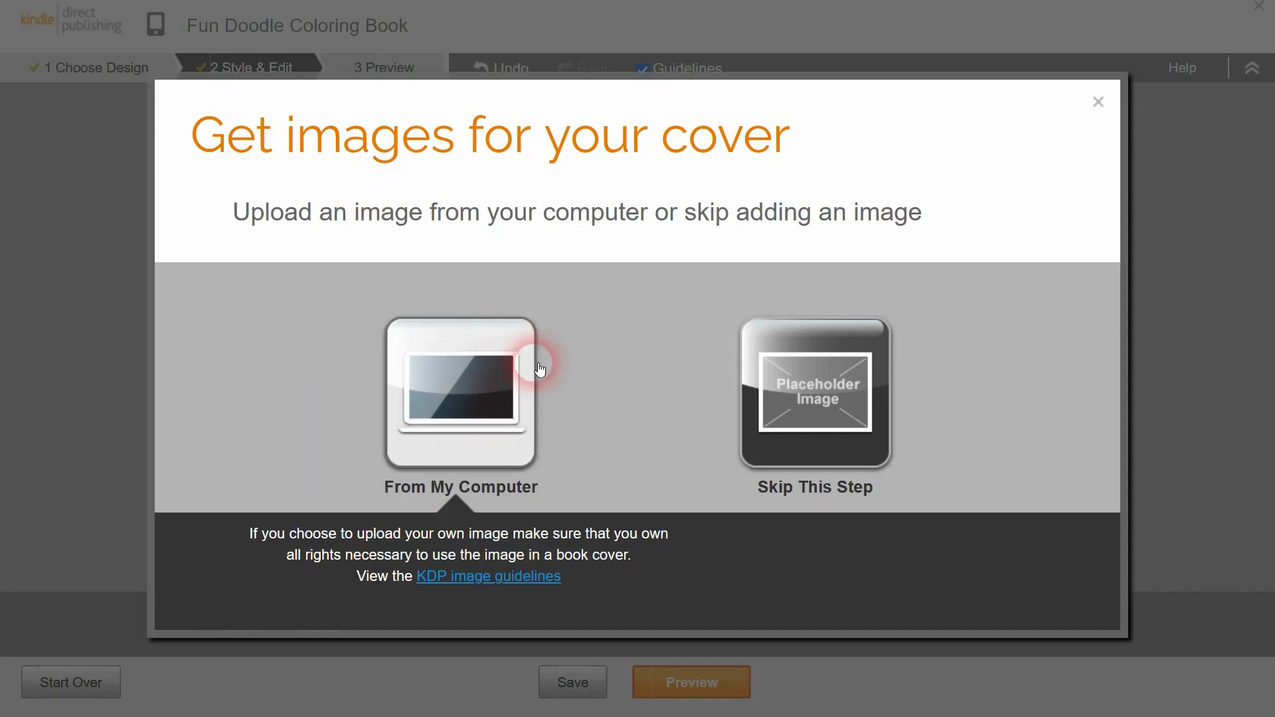
{"action": "left_click", "coordinate": [486, 405]}
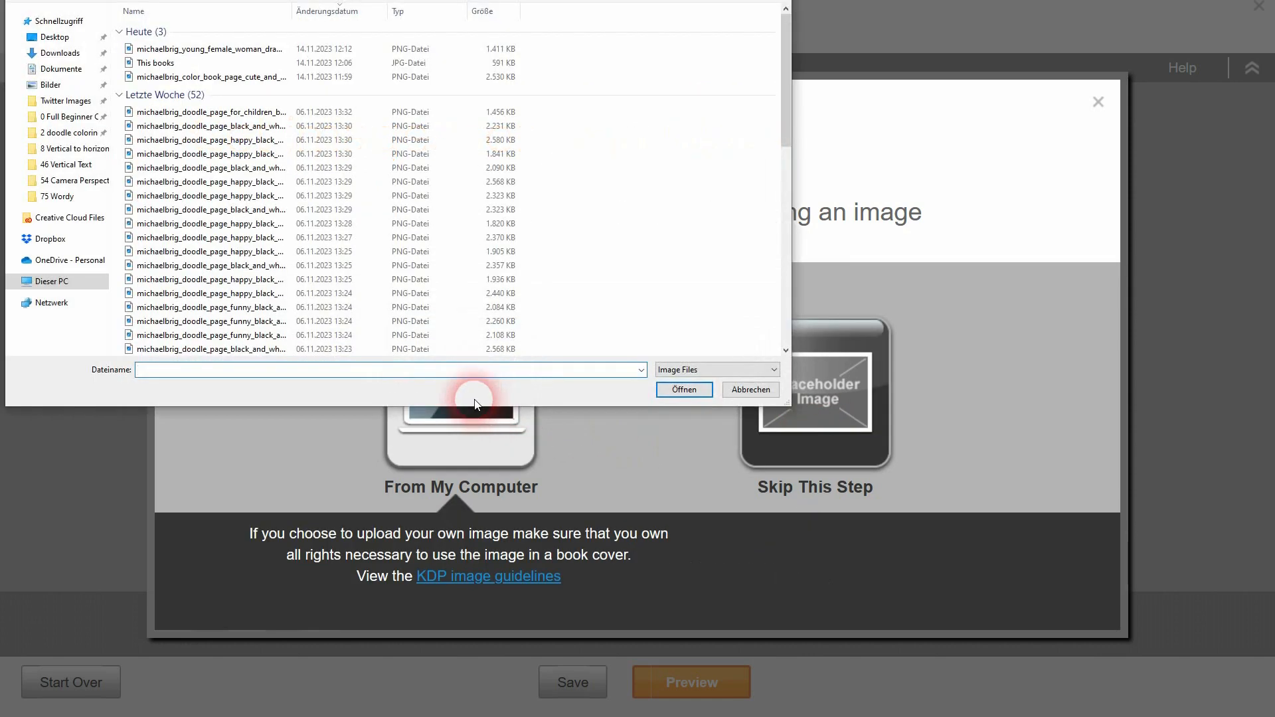
{"action": "double_click", "coordinate": [208, 51]}
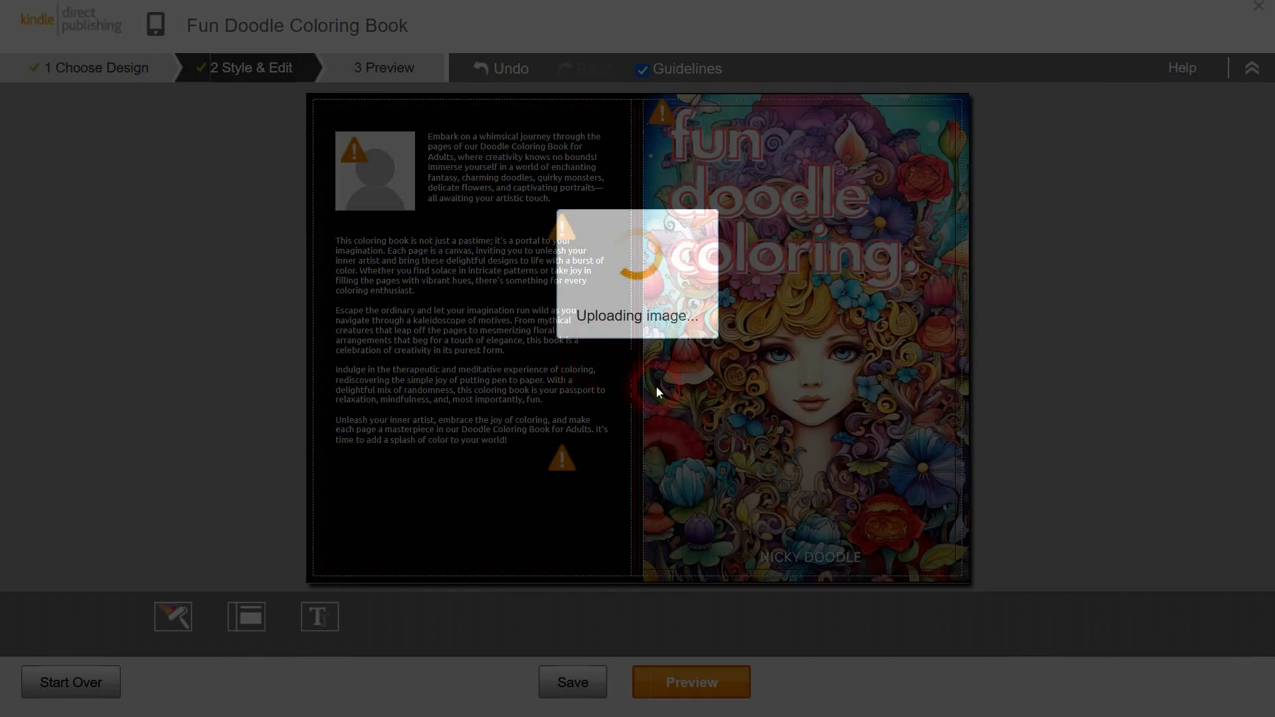
{"action": "left_click", "coordinate": [1132, 323]}
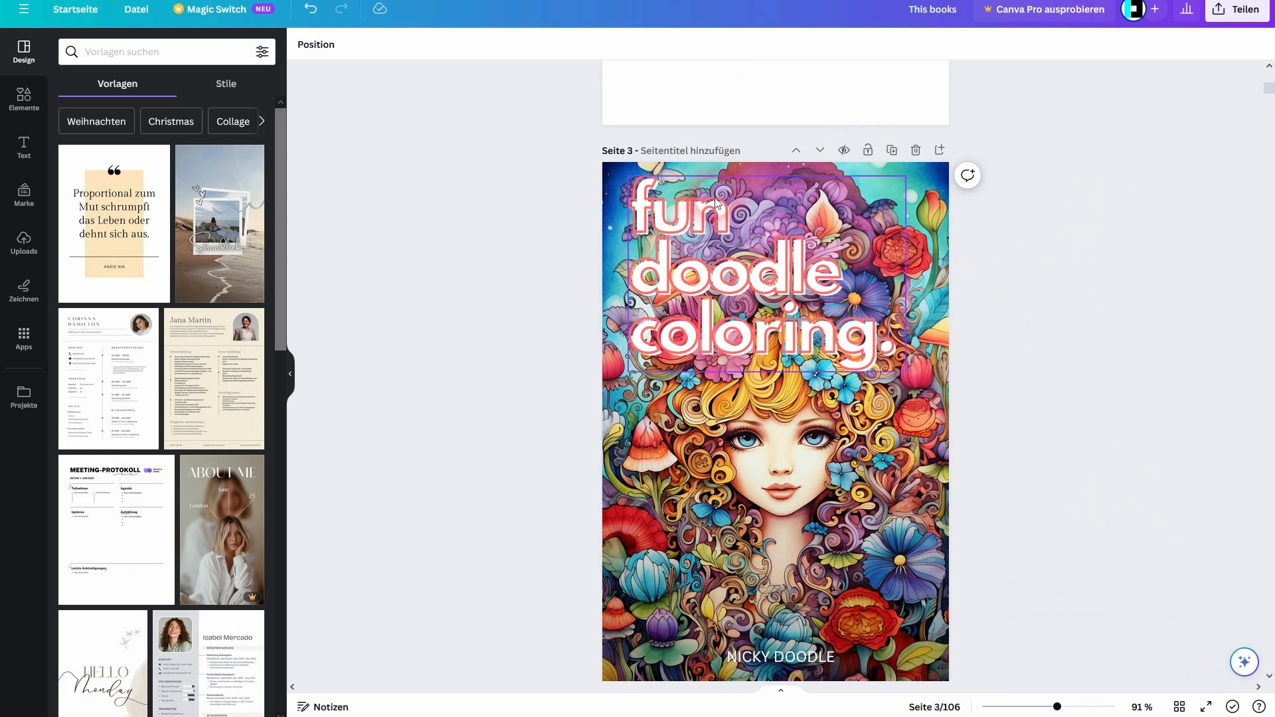
- Switch to Canva and move the title "fun doodle coloring." slightly lower on the page 3 cover
{"action": "left_click", "coordinate": [699, 222]}
{"action": "left_click_drag", "start_coordinate": [695, 221], "coordinate": [696, 233]}
{"action": "left_click", "coordinate": [1004, 276]}
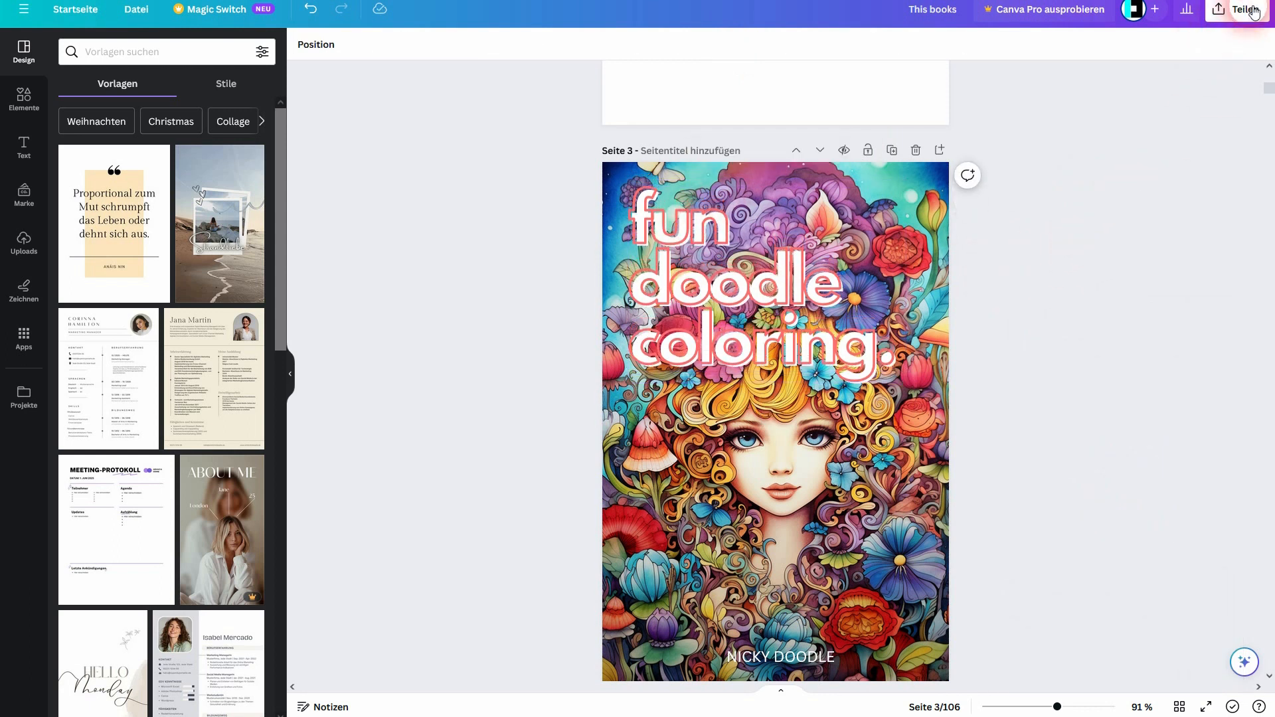
- Download only page 3, the cover, with JPG as the file type
{"action": "left_click", "coordinate": [1236, 9]}
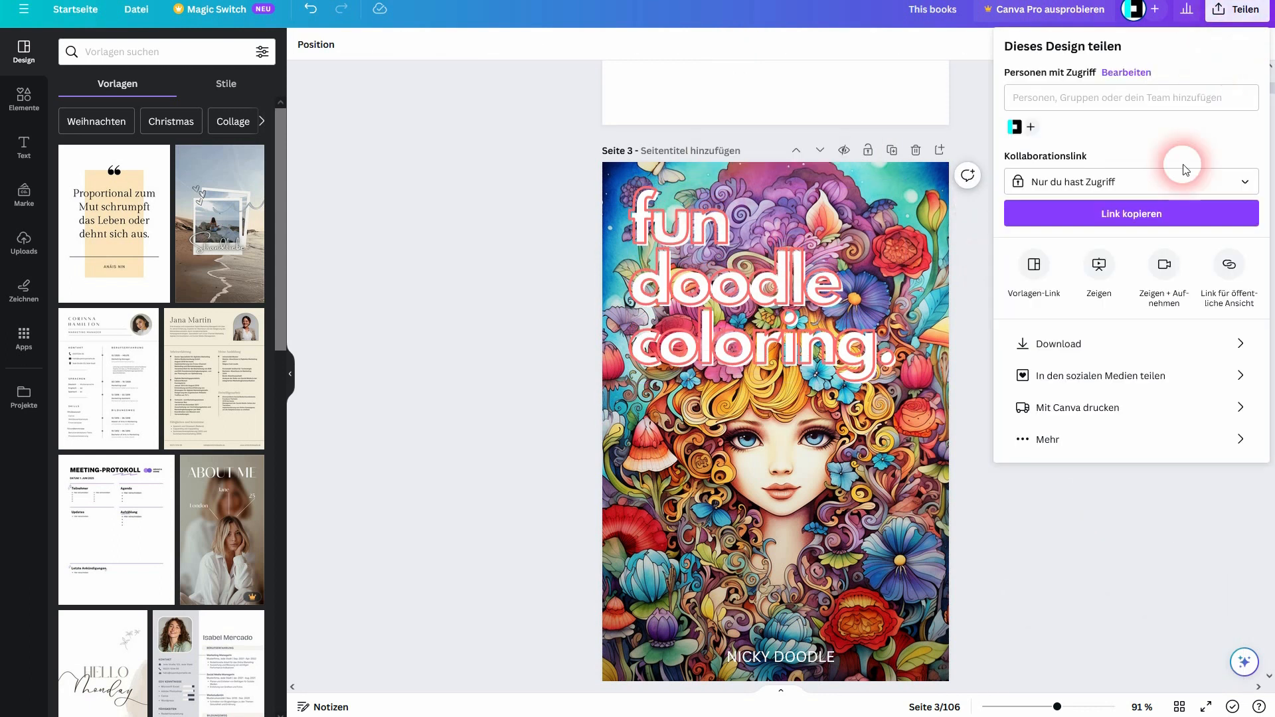
{"action": "left_click", "coordinate": [1063, 344]}
{"action": "left_click", "coordinate": [1107, 256]}
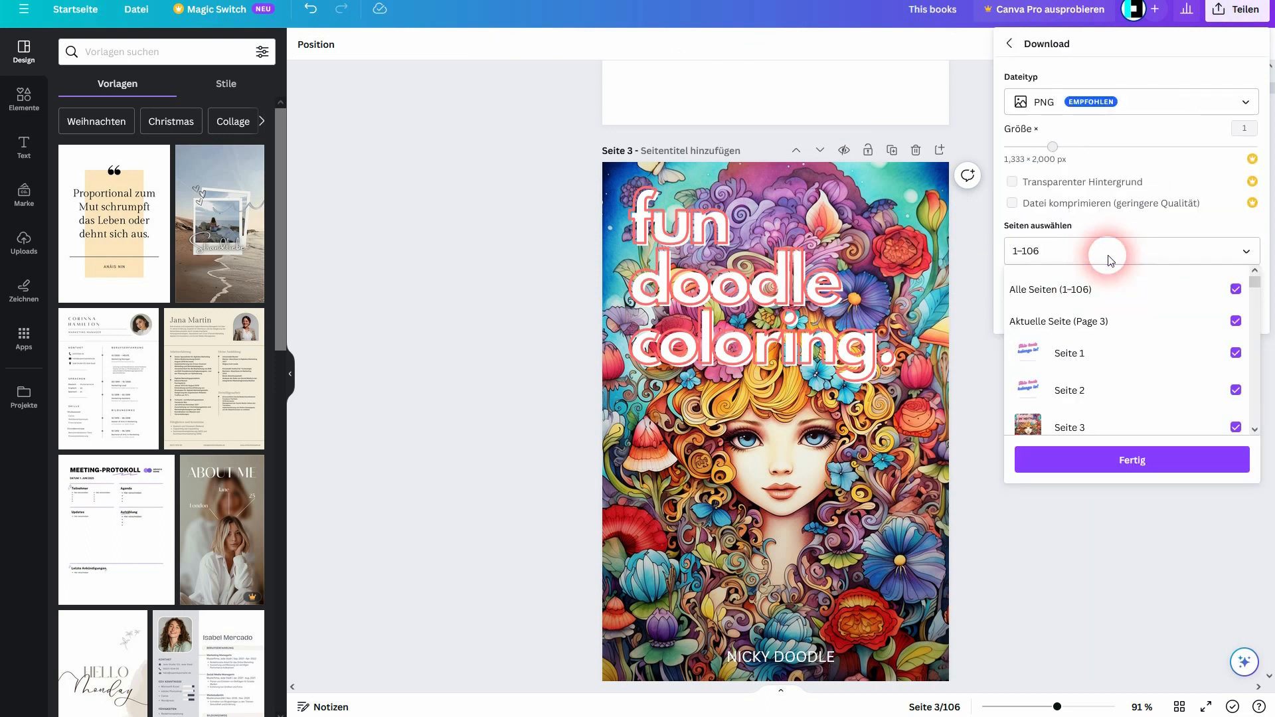
{"action": "left_click", "coordinate": [1235, 289]}
{"action": "left_click", "coordinate": [1239, 425]}
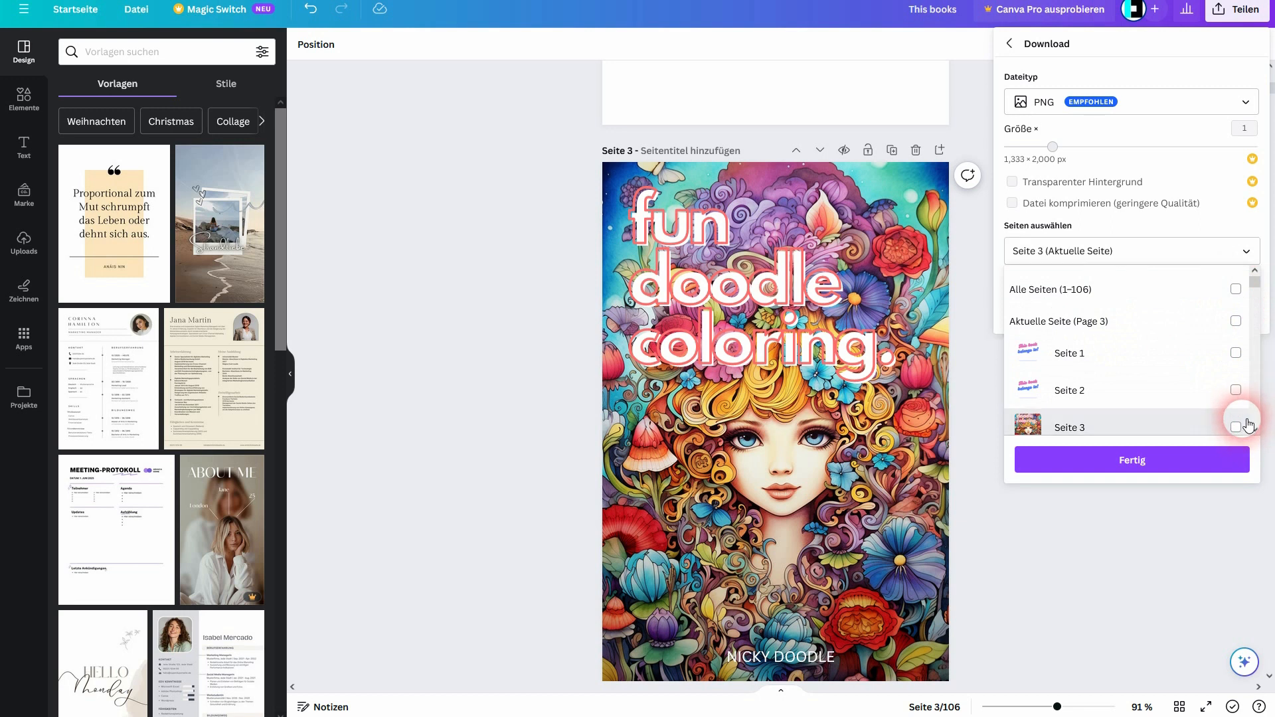
{"action": "left_click", "coordinate": [1159, 108]}
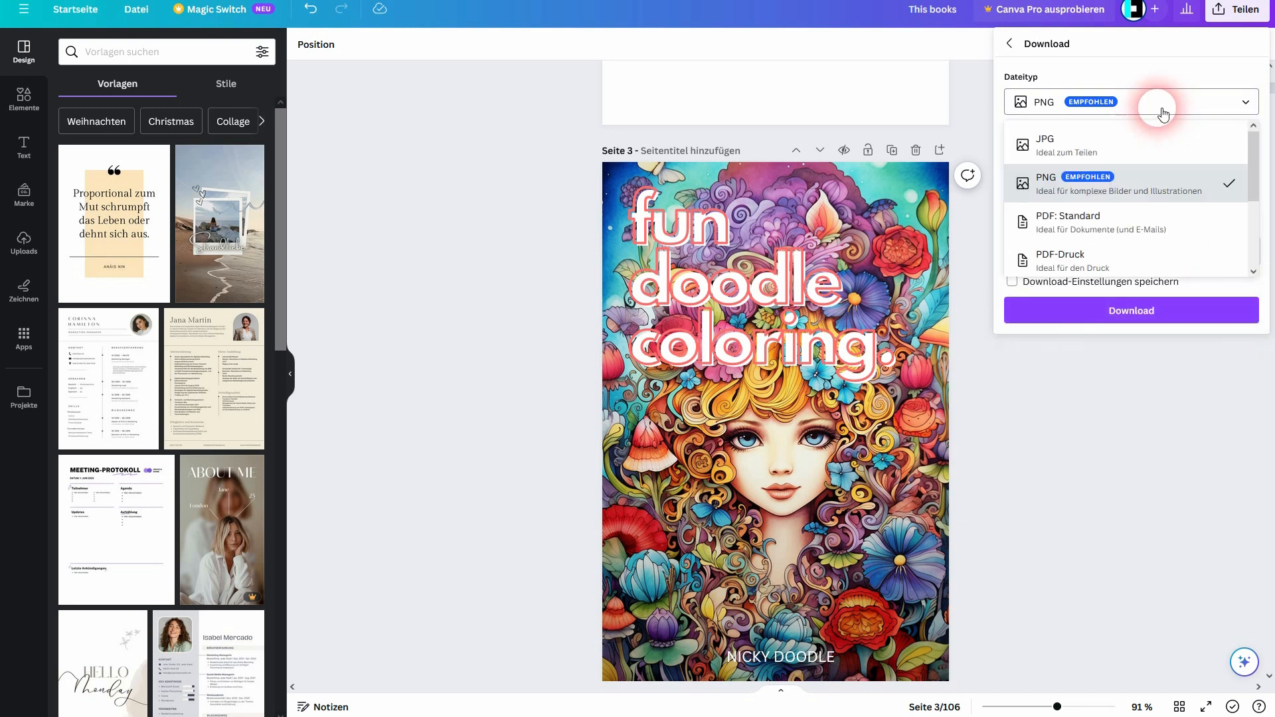
{"action": "left_click", "coordinate": [1121, 149]}
{"action": "left_click", "coordinate": [1166, 324]}
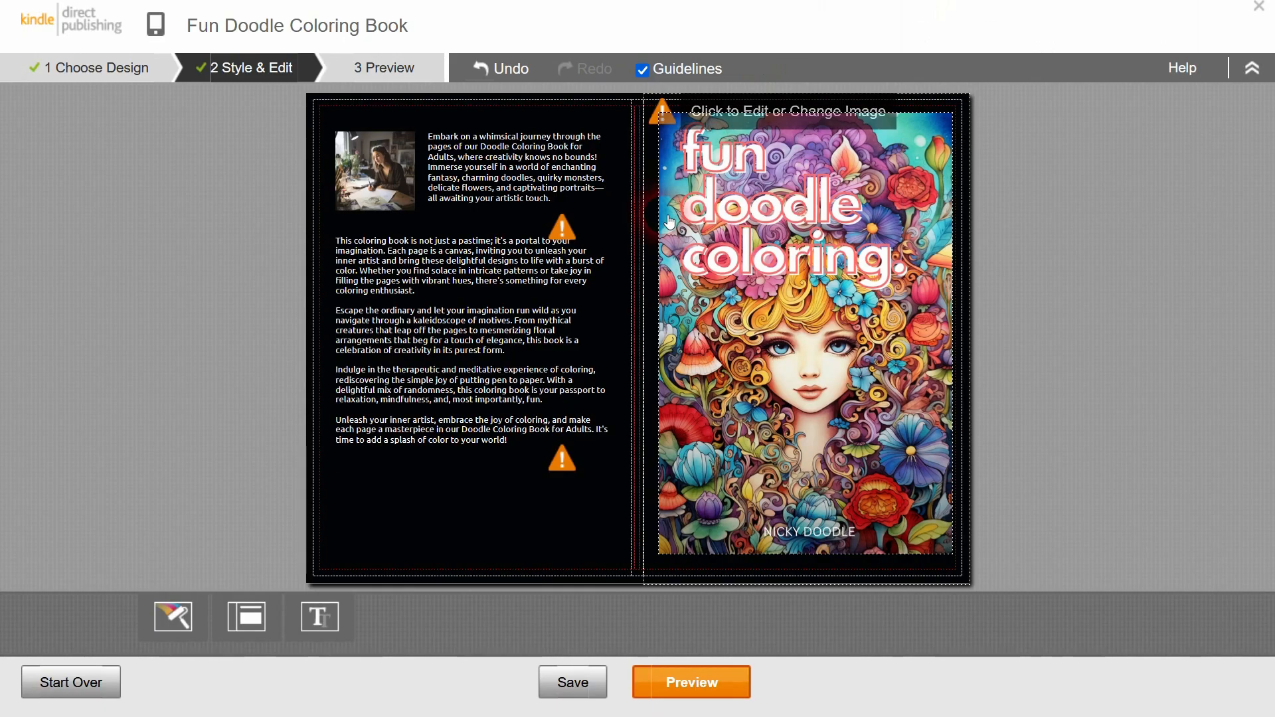
- Switch to Cover Creator and replace the front cover image with the new file This books(1)
{"action": "left_click", "coordinate": [860, 306]}
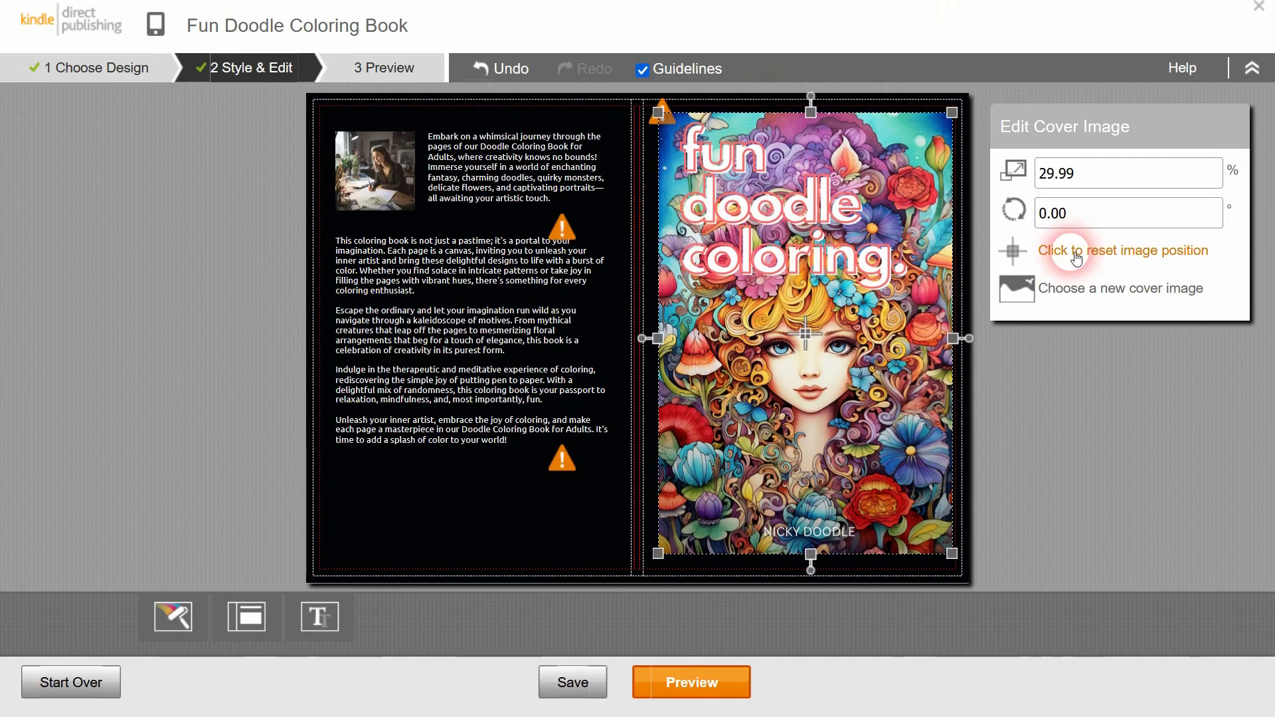
{"action": "left_click", "coordinate": [1037, 290]}
{"action": "left_click", "coordinate": [679, 388]}
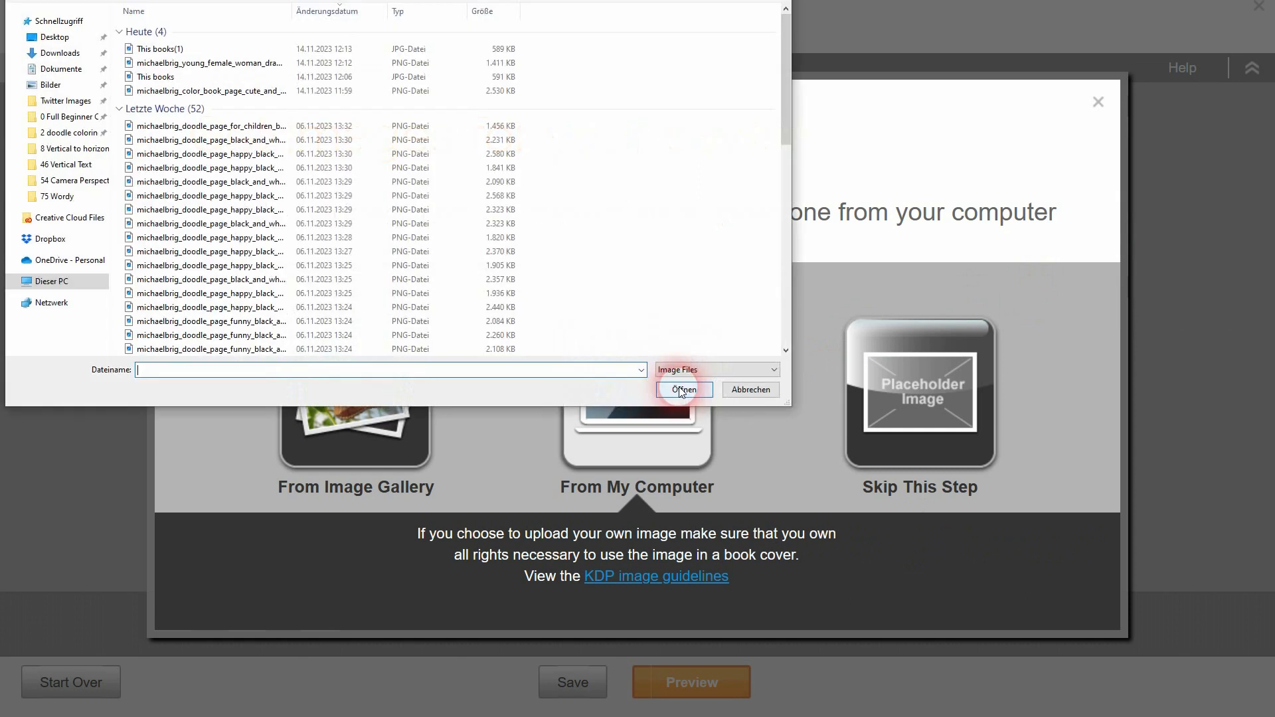
{"action": "double_click", "coordinate": [179, 52]}
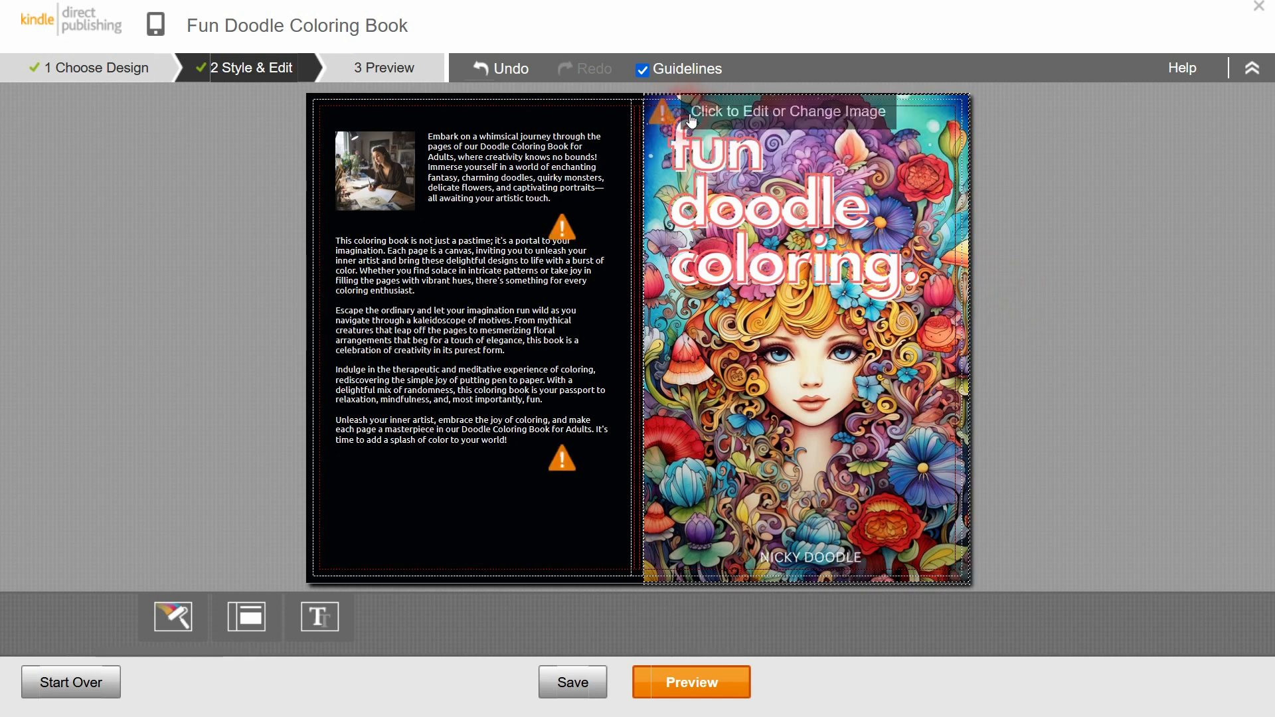
{"action": "mouse_move", "coordinate": [673, 110]}
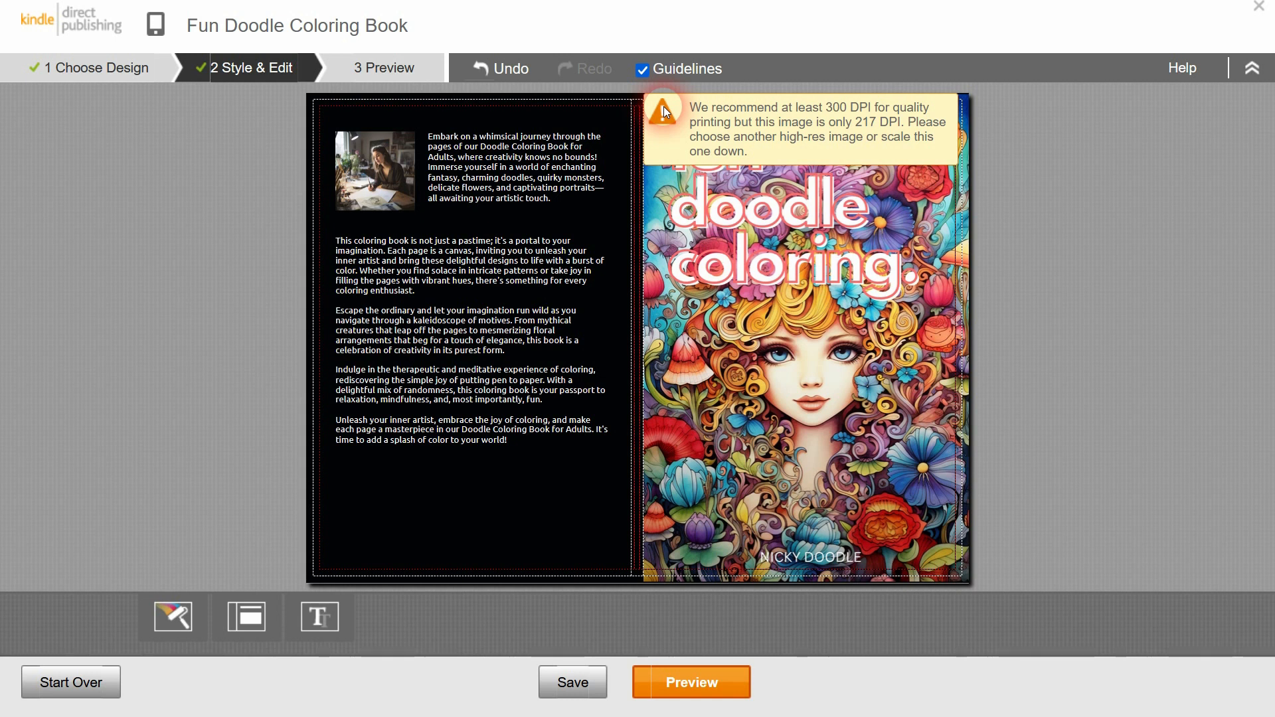
{"action": "mouse_move", "coordinate": [564, 463]}
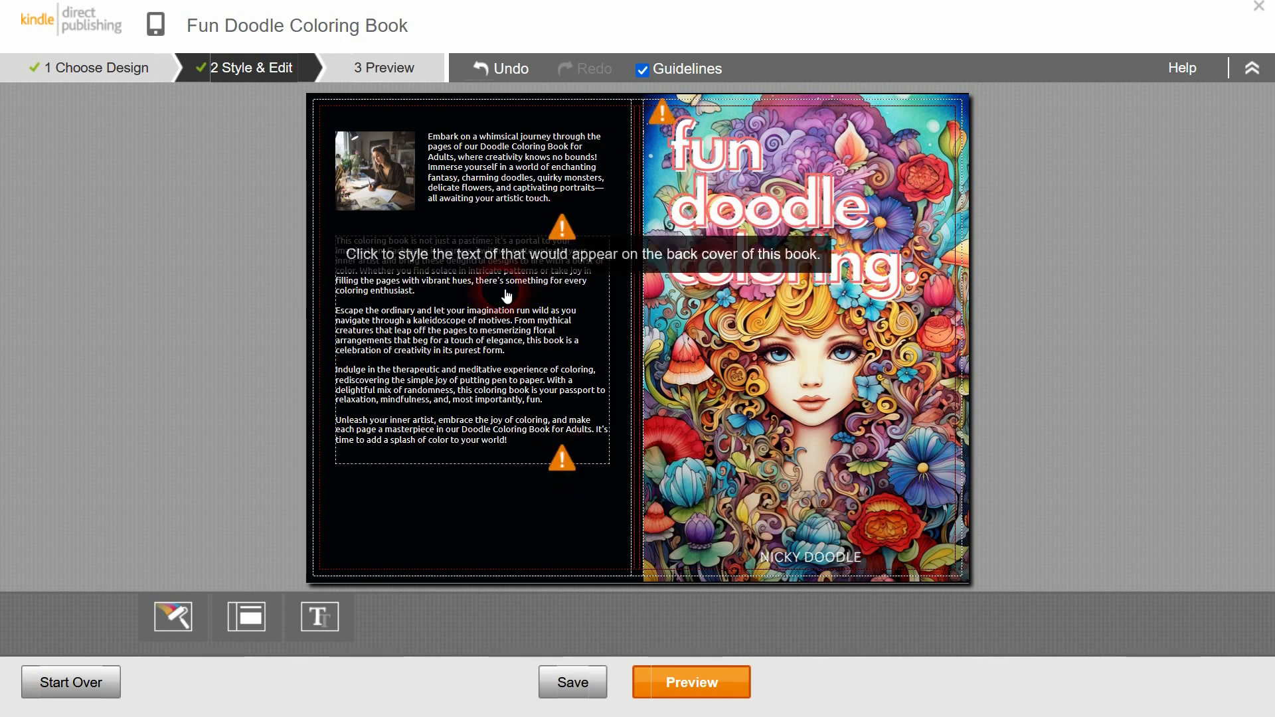
- Insert the author's name above the first back cover paragraph, followed by a blank line
{"action": "left_click", "coordinate": [432, 138]}
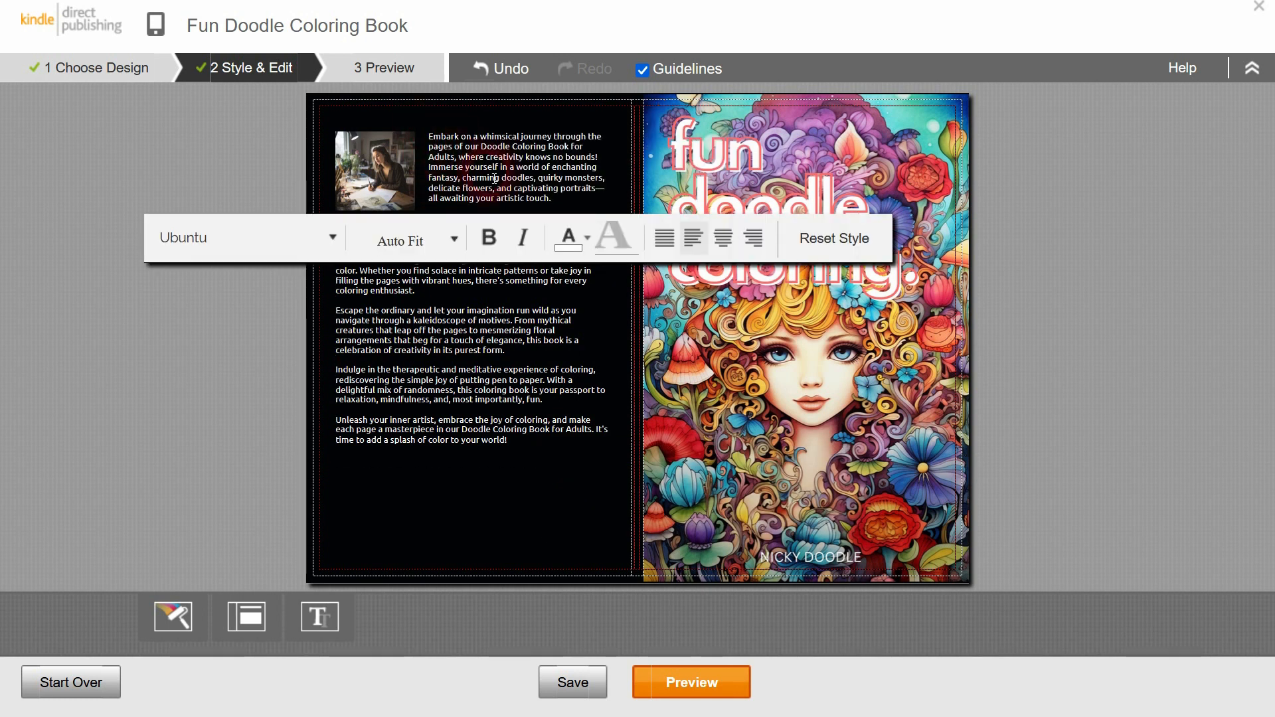
{"action": "type", "text": "N"}
{"action": "type", "text": "icky Doodle"}
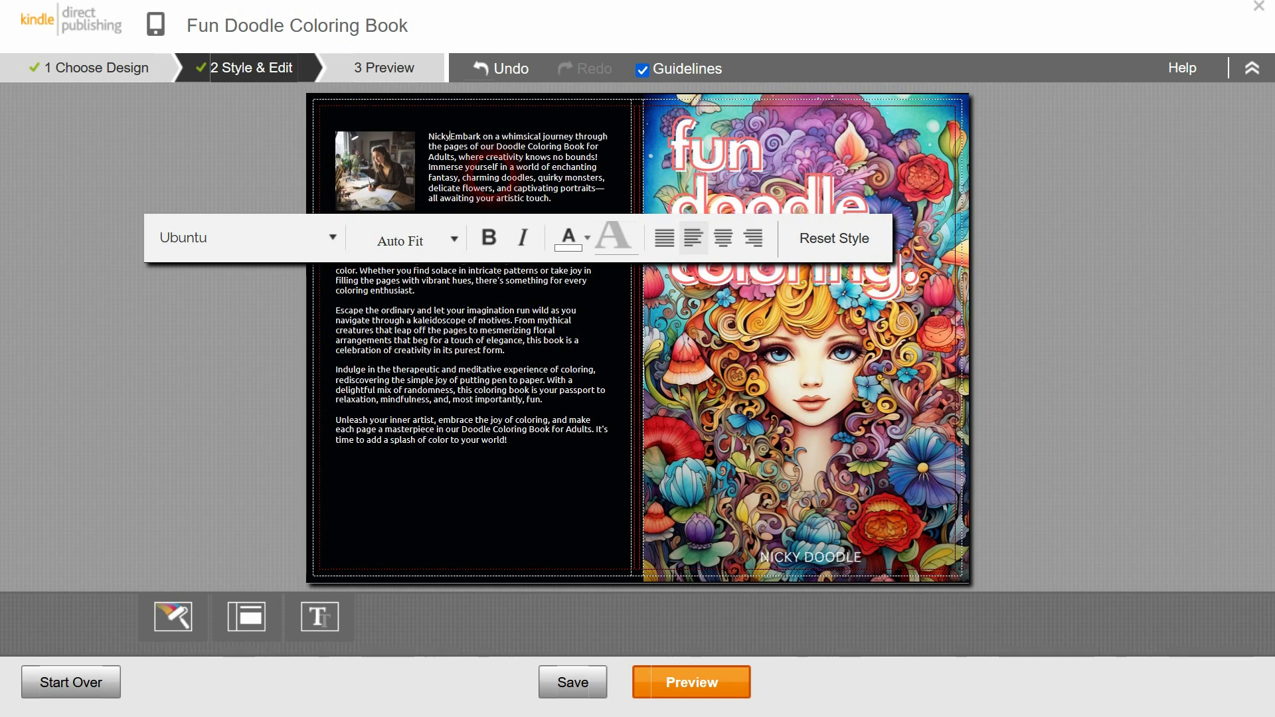
{"action": "key", "text": "Return"}
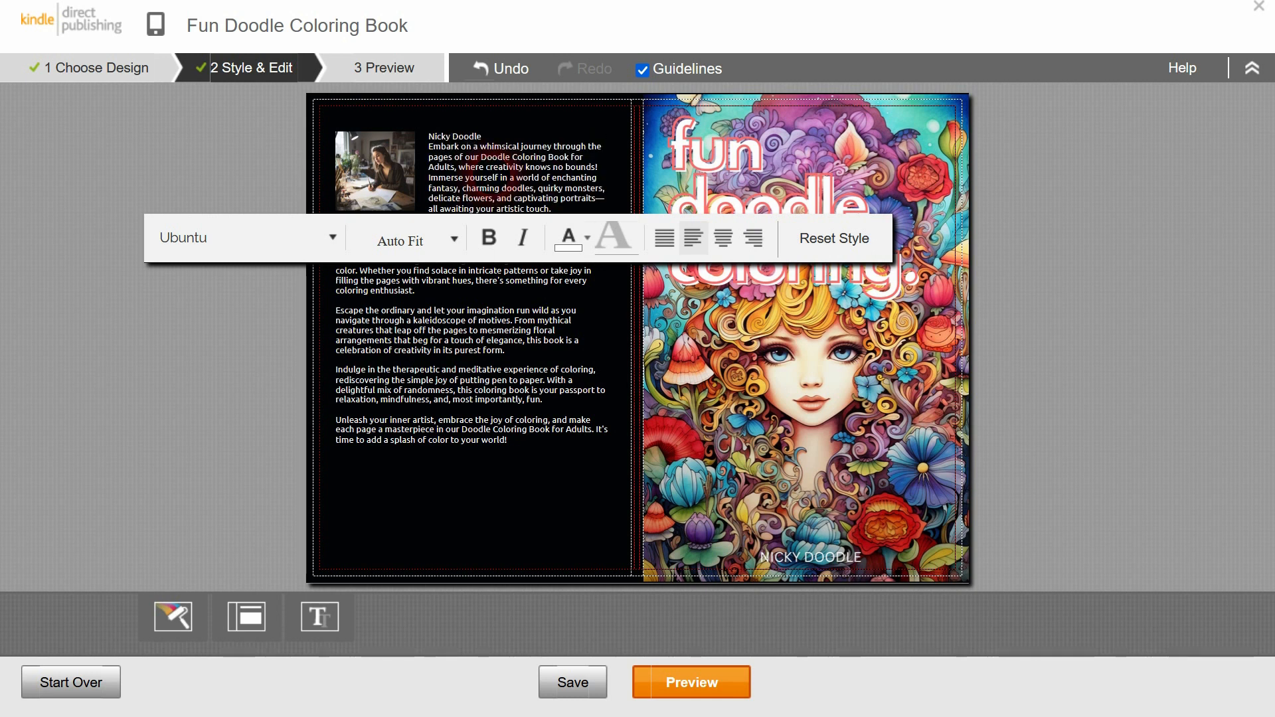
{"action": "key", "text": "Return"}
- Make the author's name above the back cover text bold and finish editing the text block
{"action": "triple_click", "coordinate": [435, 141]}
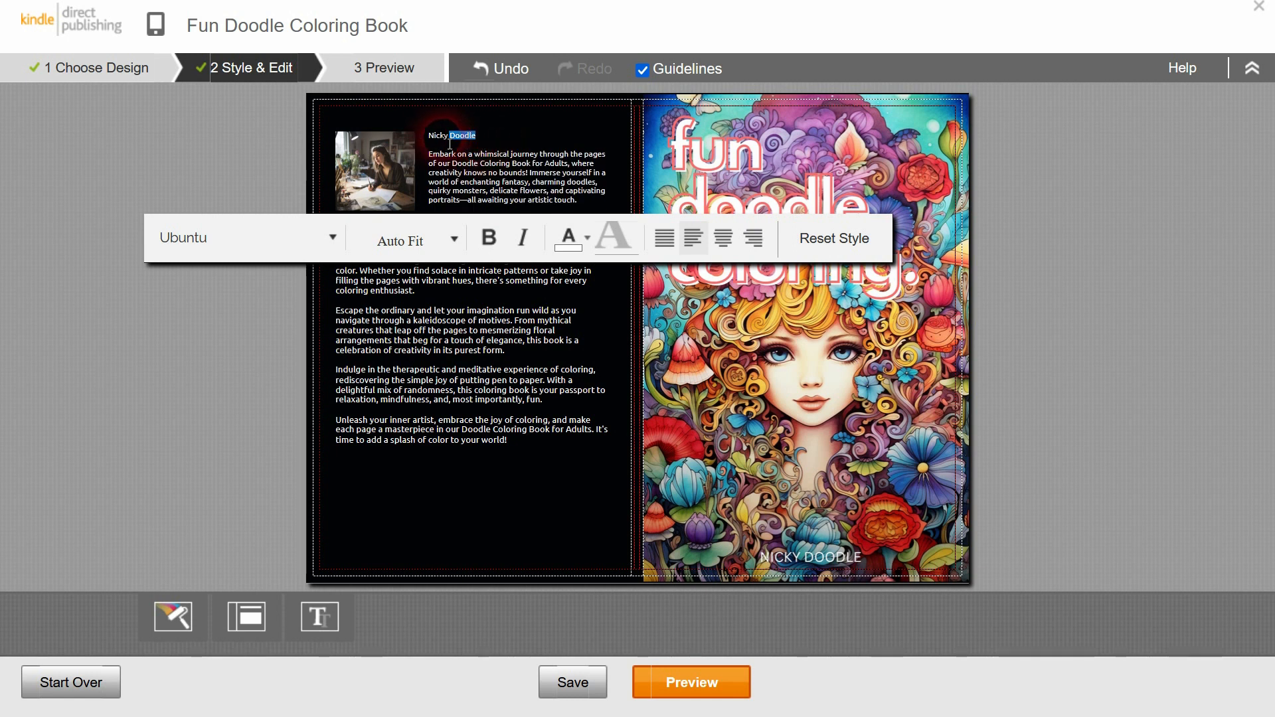
{"action": "left_click", "coordinate": [488, 238]}
{"action": "left_click", "coordinate": [502, 176]}
{"action": "left_click", "coordinate": [586, 207]}
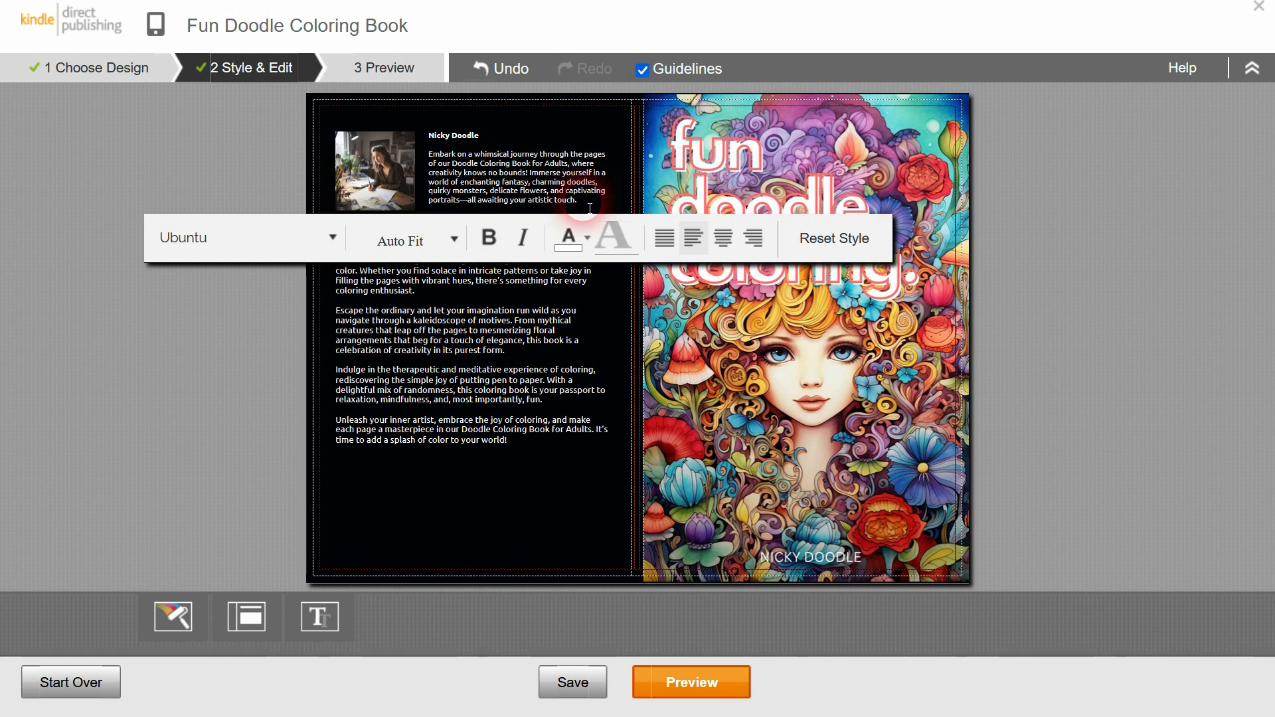
{"action": "left_click", "coordinate": [1156, 396]}
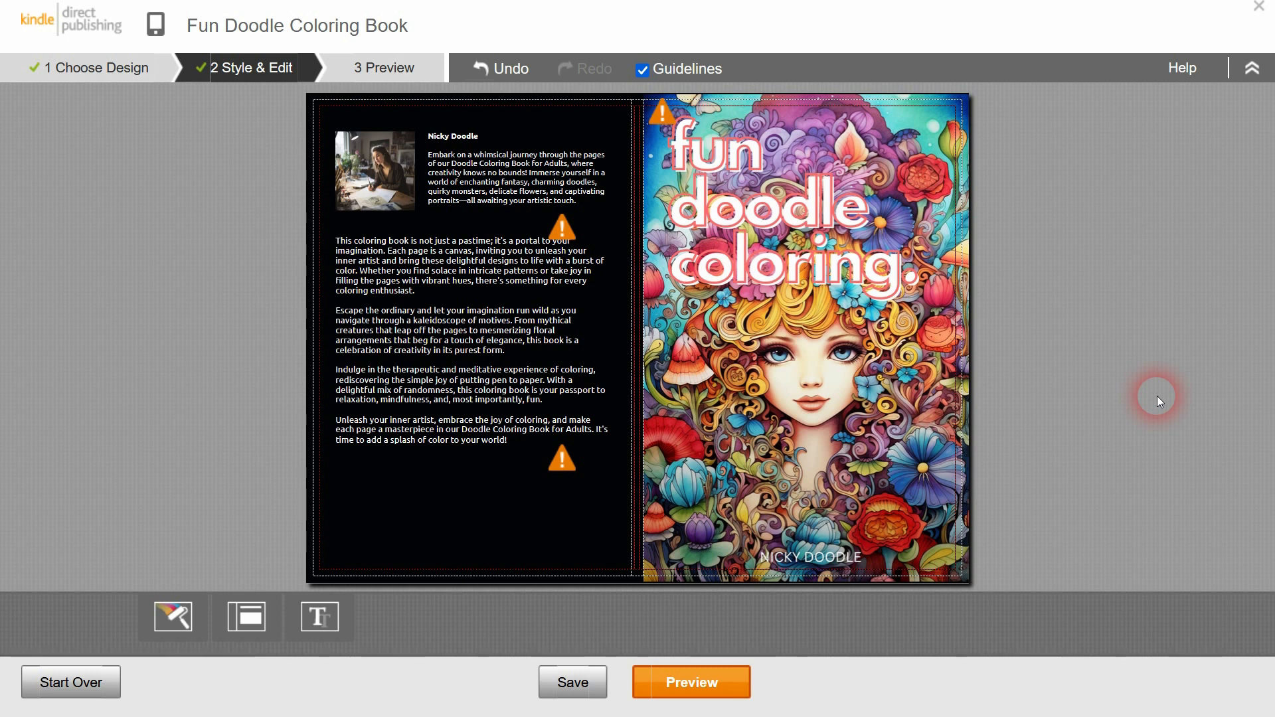
- Check the front cover's image quality warning, preview the full cover, and save and submit it
{"action": "left_click", "coordinate": [658, 113]}
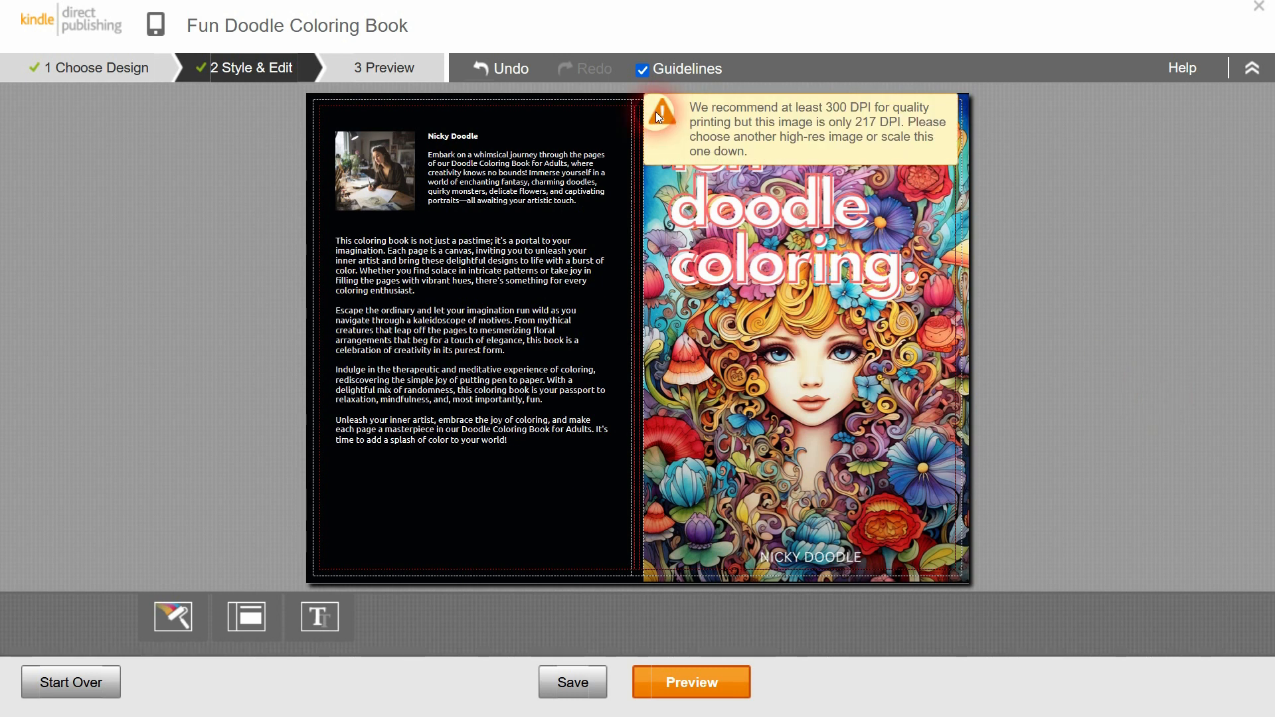
{"action": "left_click", "coordinate": [686, 698]}
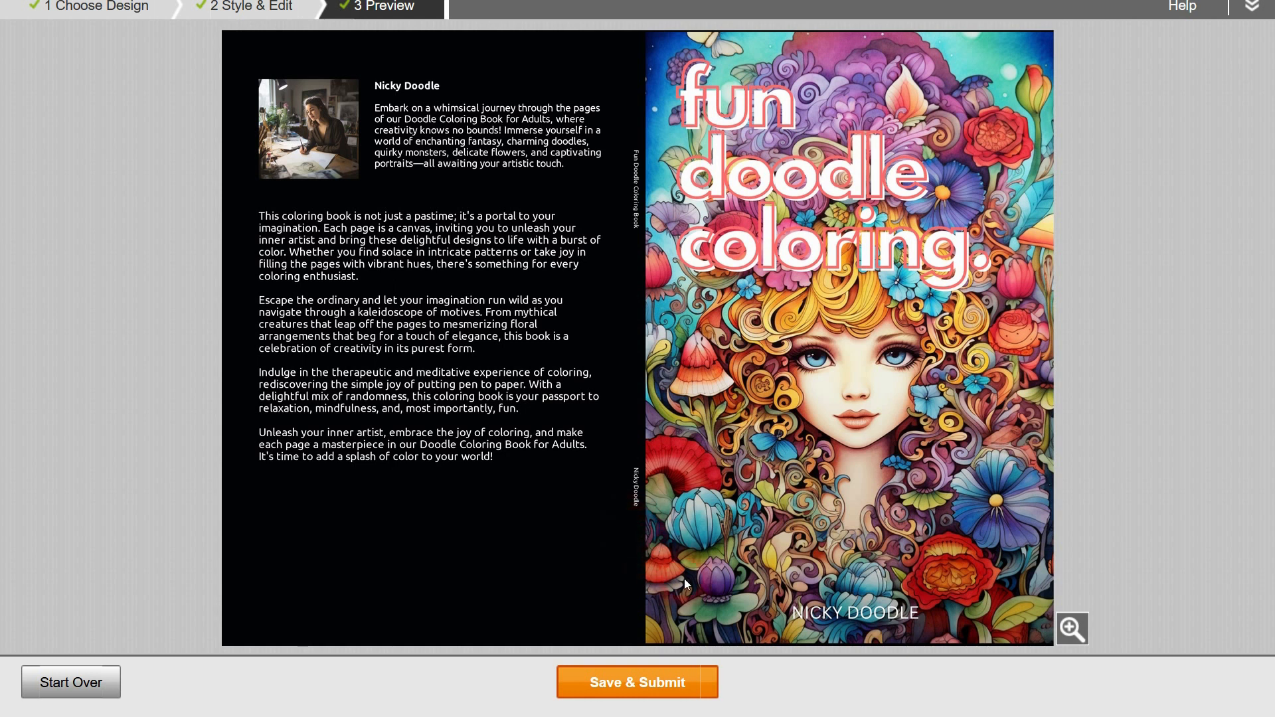
{"action": "left_click", "coordinate": [662, 684]}
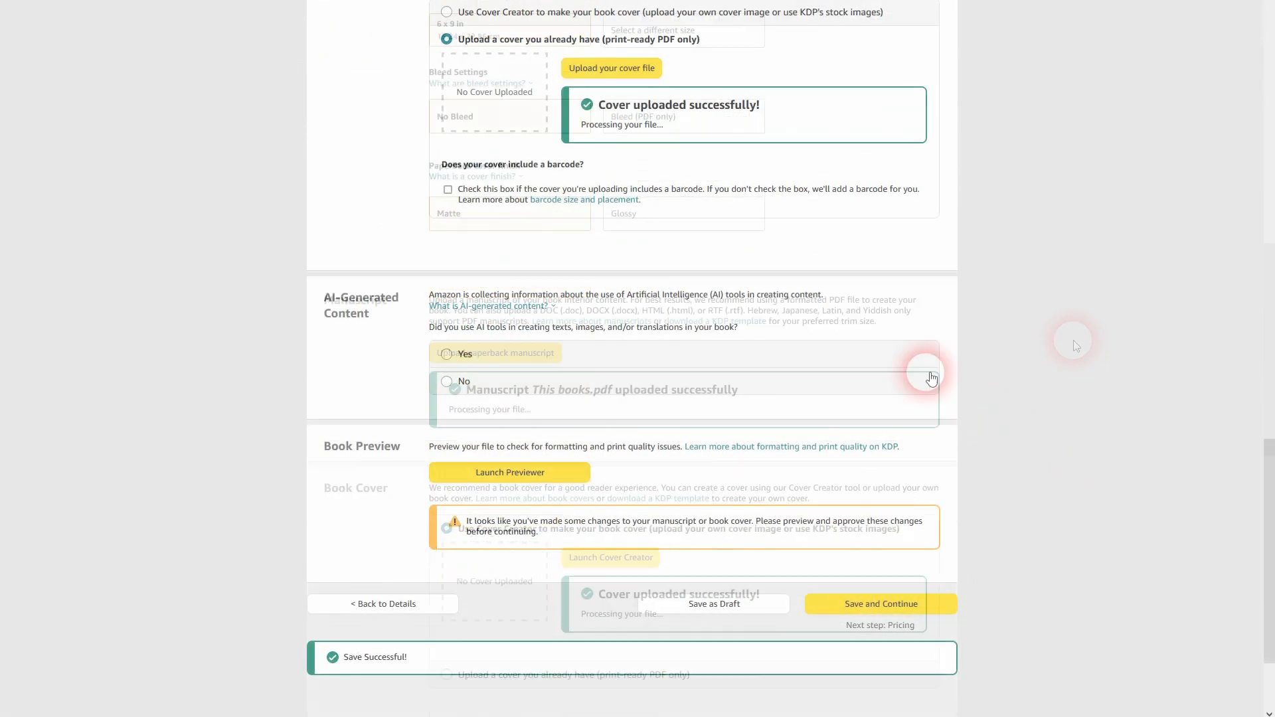
- Declare AI-generated content, with texts as "Some sections, with minimal or no editing" and ChatGPT as the tool
{"action": "left_click", "coordinate": [527, 356]}
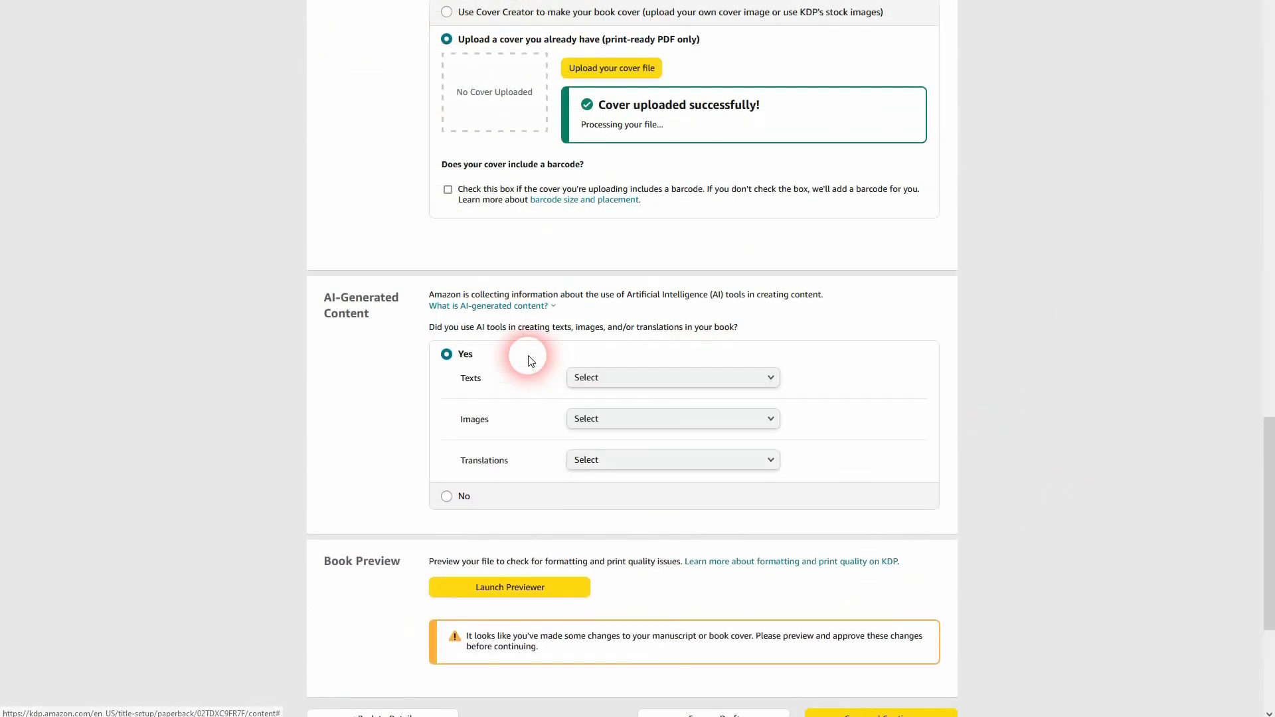
{"action": "left_click", "coordinate": [631, 377]}
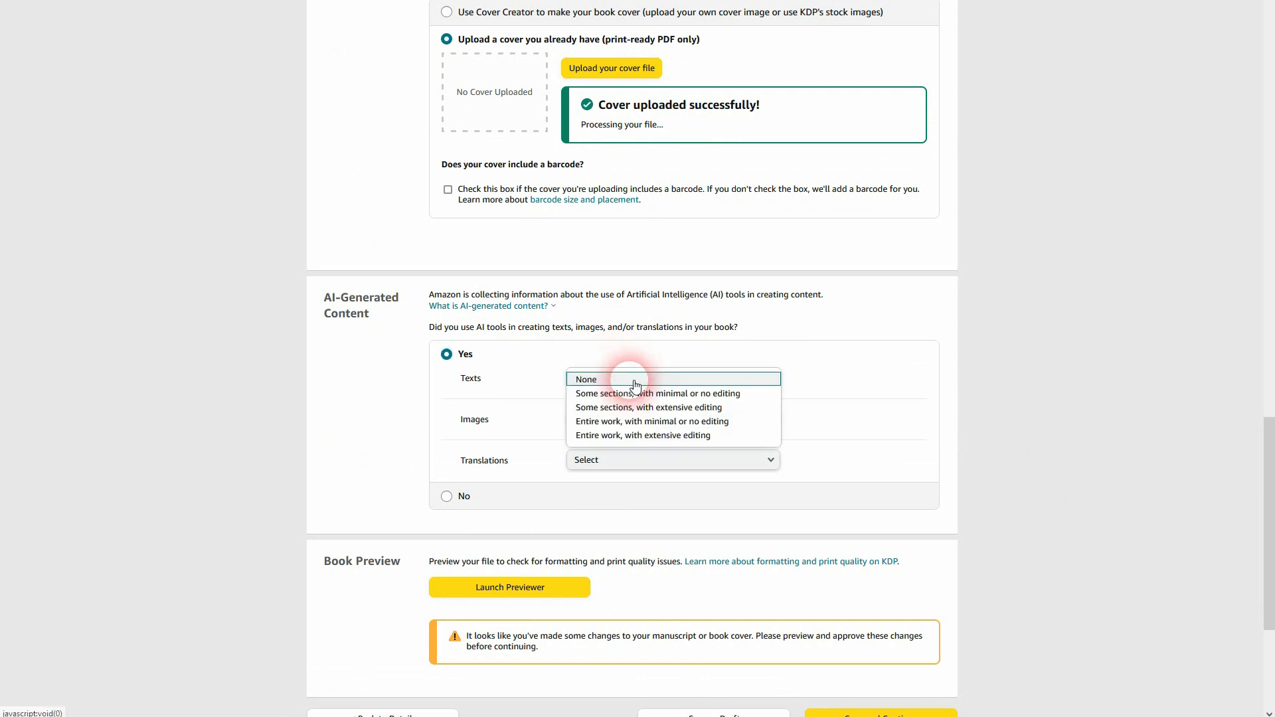
{"action": "left_click", "coordinate": [707, 396]}
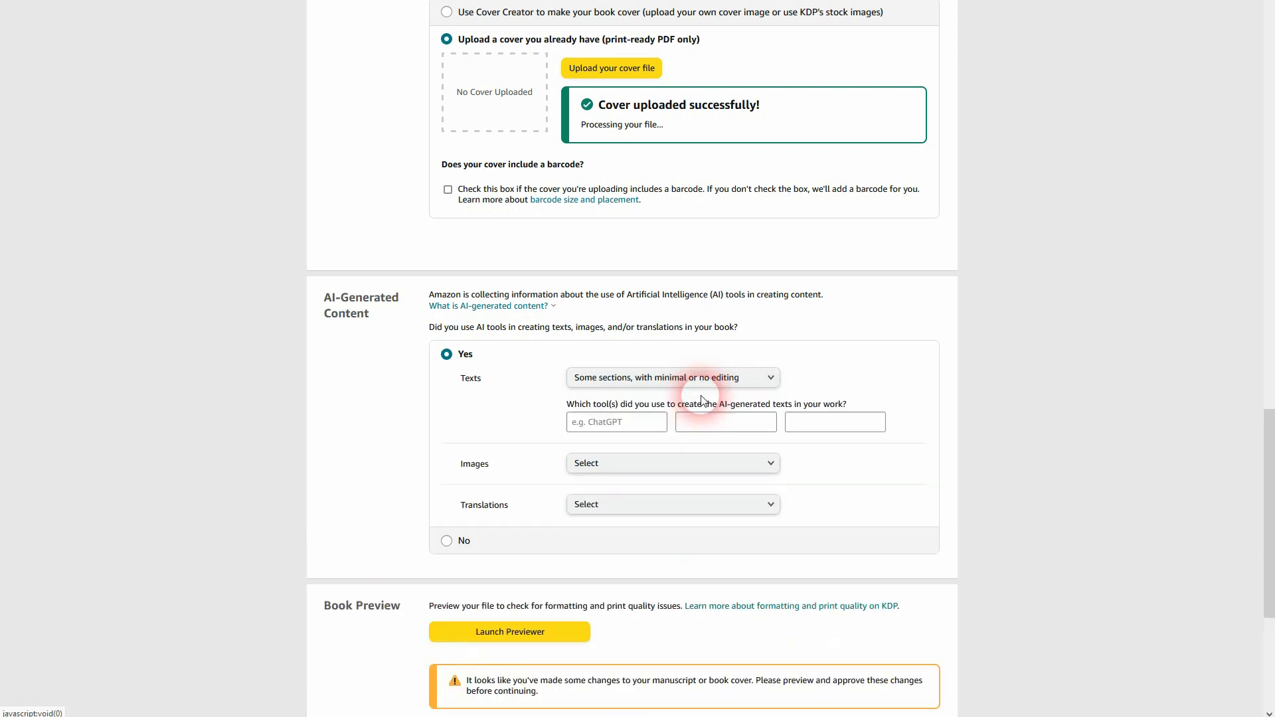
{"action": "left_click", "coordinate": [641, 433]}
{"action": "type", "text": "ChatGPT"}
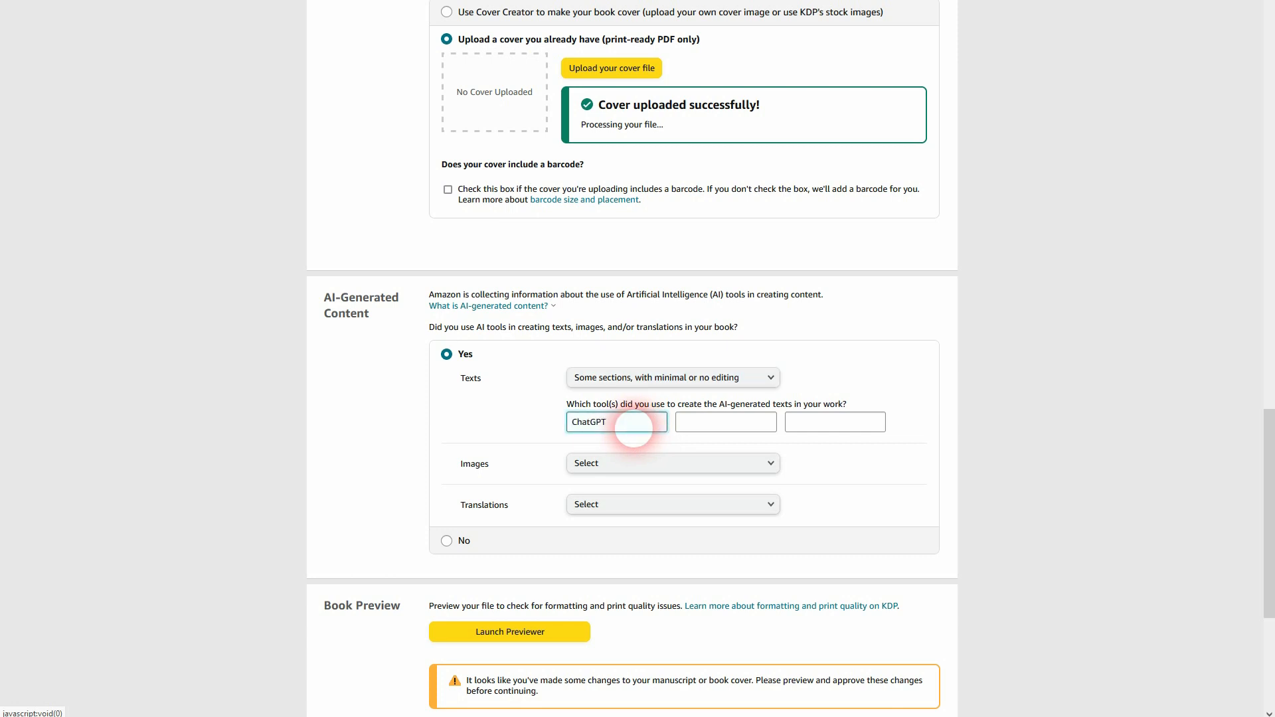
- Declare many AI-generated images with minimal or no editing, made with Midjourney, and set AI translations to None
{"action": "left_click", "coordinate": [631, 464]}
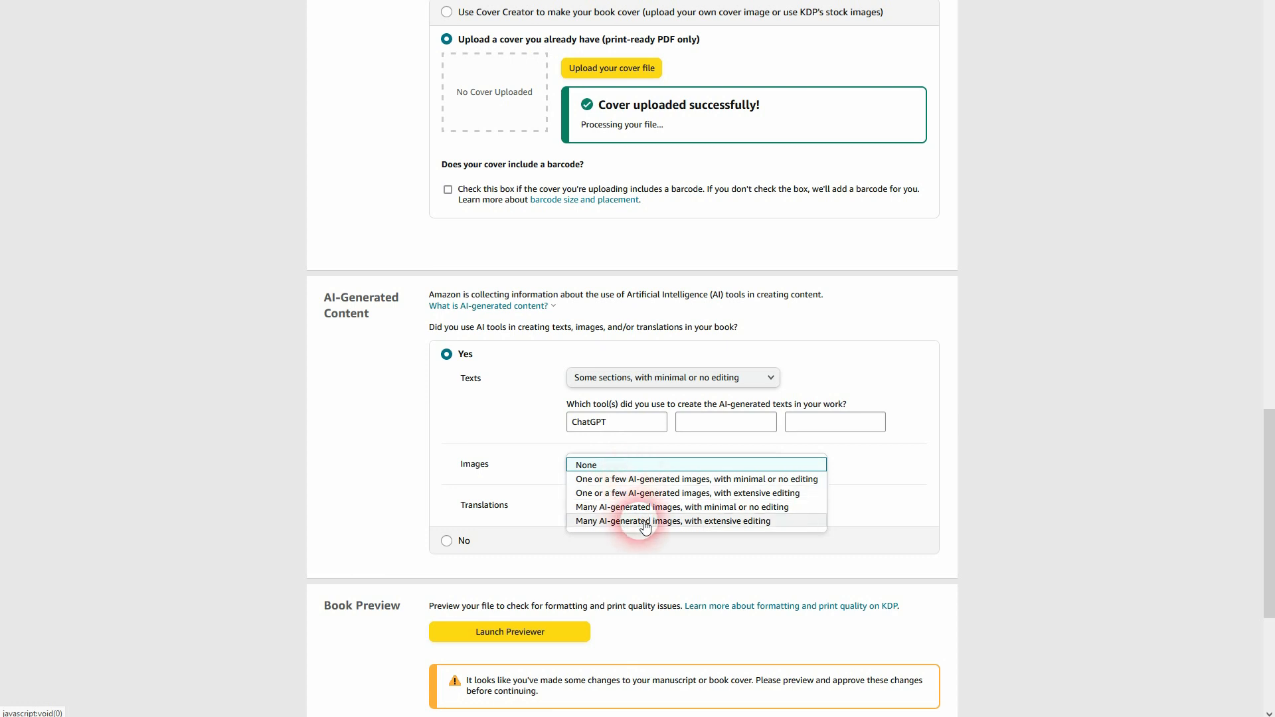
{"action": "left_click", "coordinate": [631, 507]}
{"action": "left_click", "coordinate": [615, 517]}
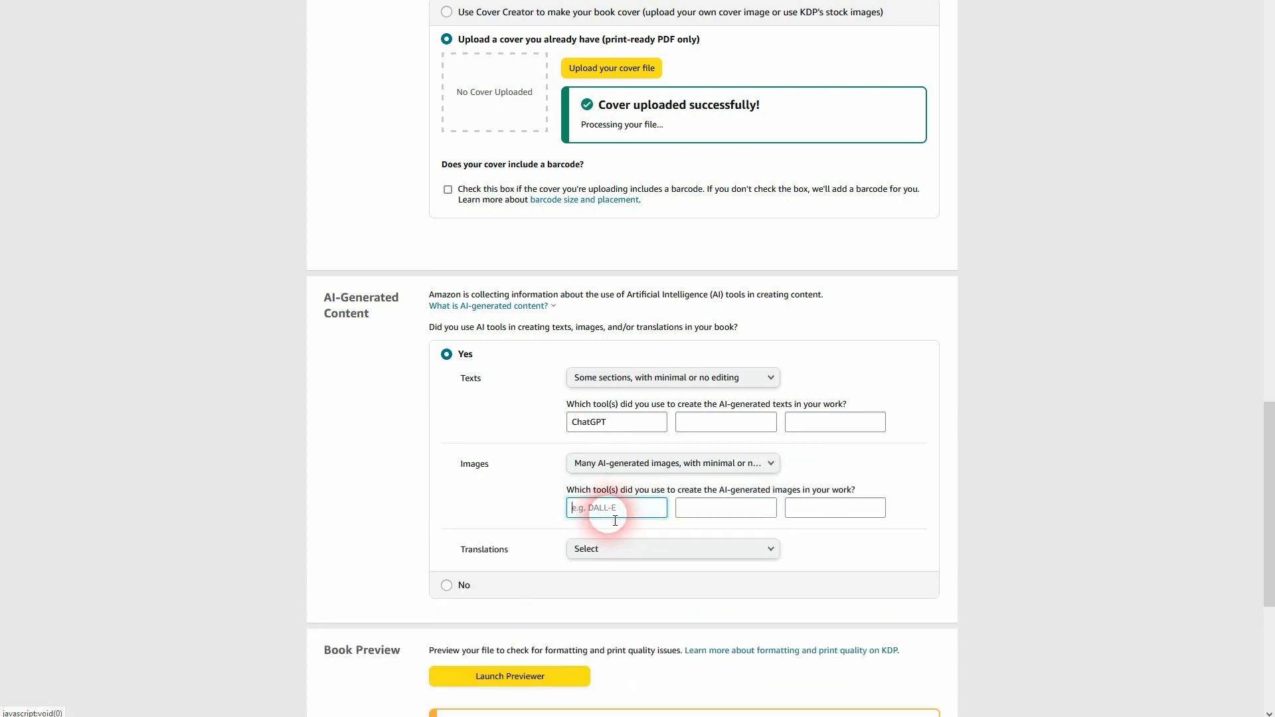
{"action": "type", "text": "Midjoiurney"}
{"action": "left_click", "coordinate": [624, 550]}
{"action": "left_click", "coordinate": [627, 551]}
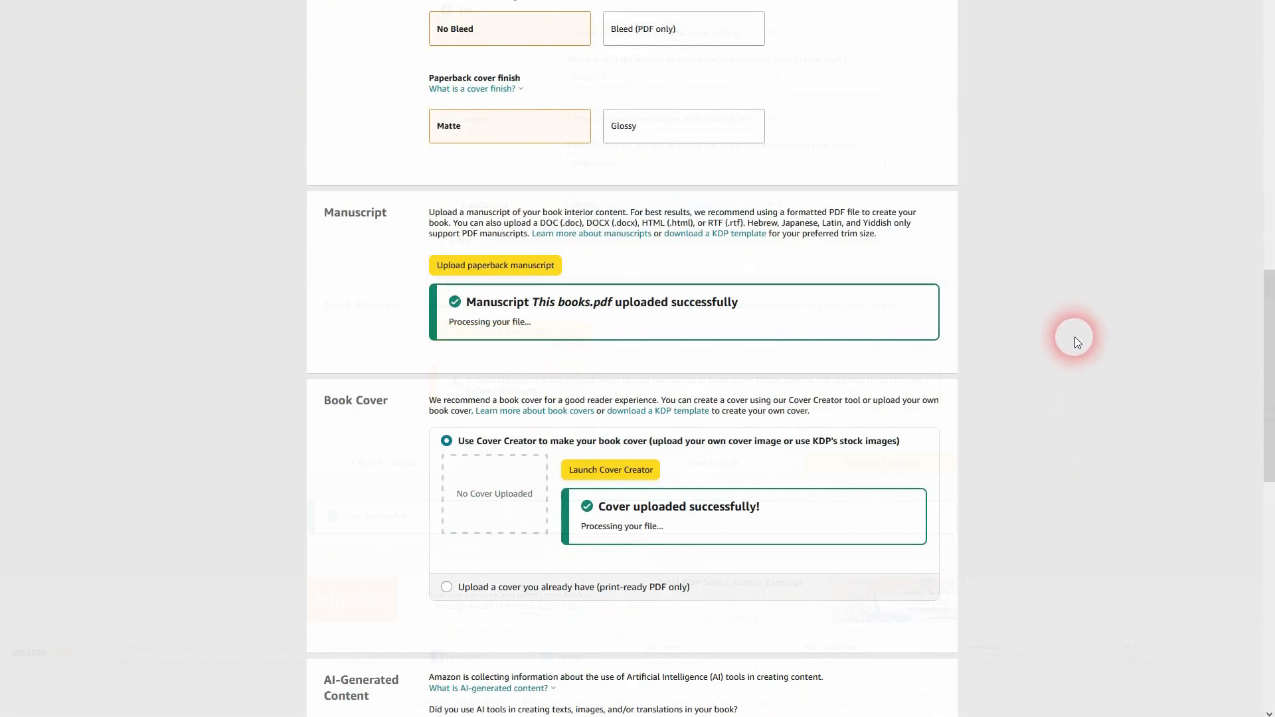
- Confirm that the AI content answers are accurate and proceed to the print previewer
{"action": "scroll", "coordinate": [1075, 337], "scroll_direction": "down", "scroll_amount": 10}
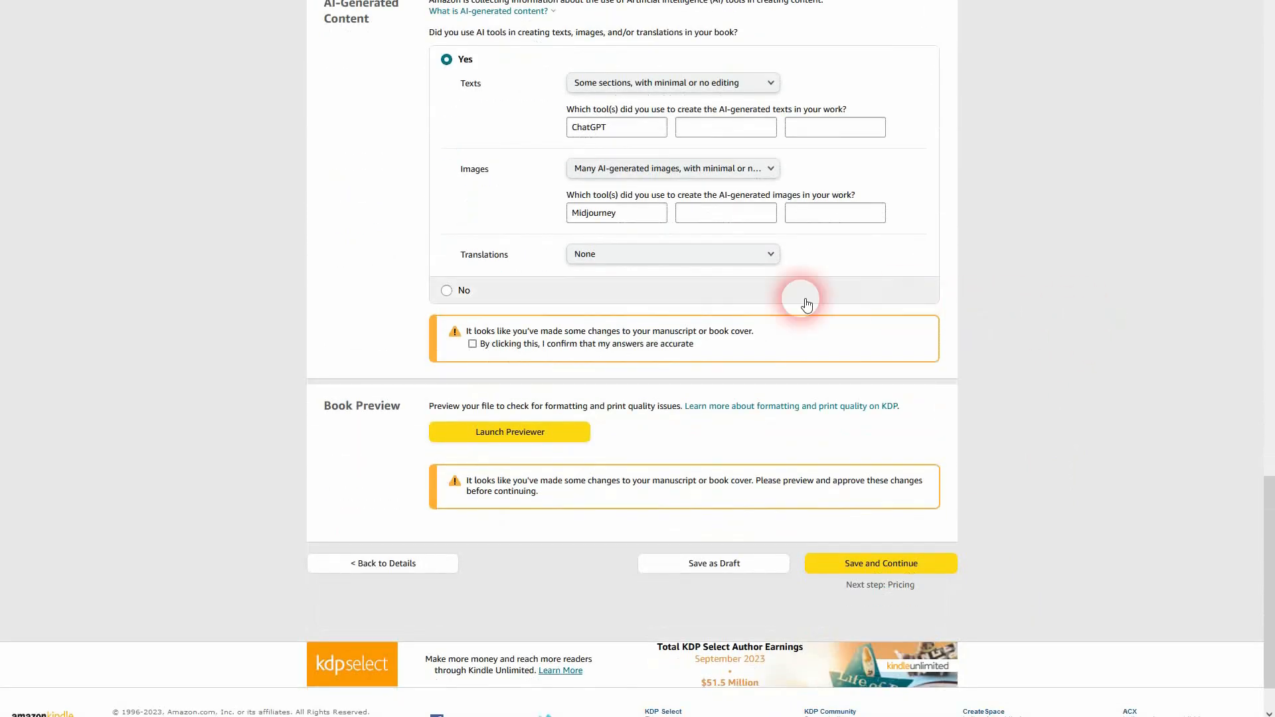
{"action": "left_click", "coordinate": [472, 343]}
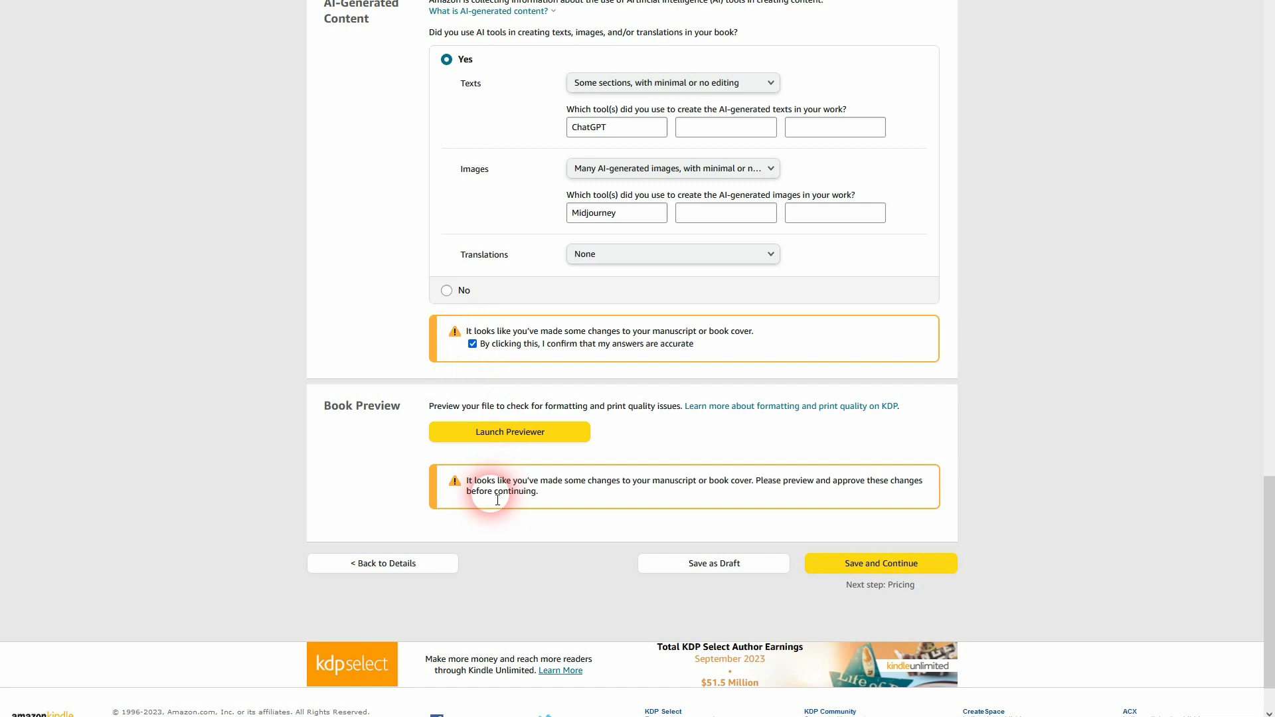
{"action": "left_click", "coordinate": [889, 565]}
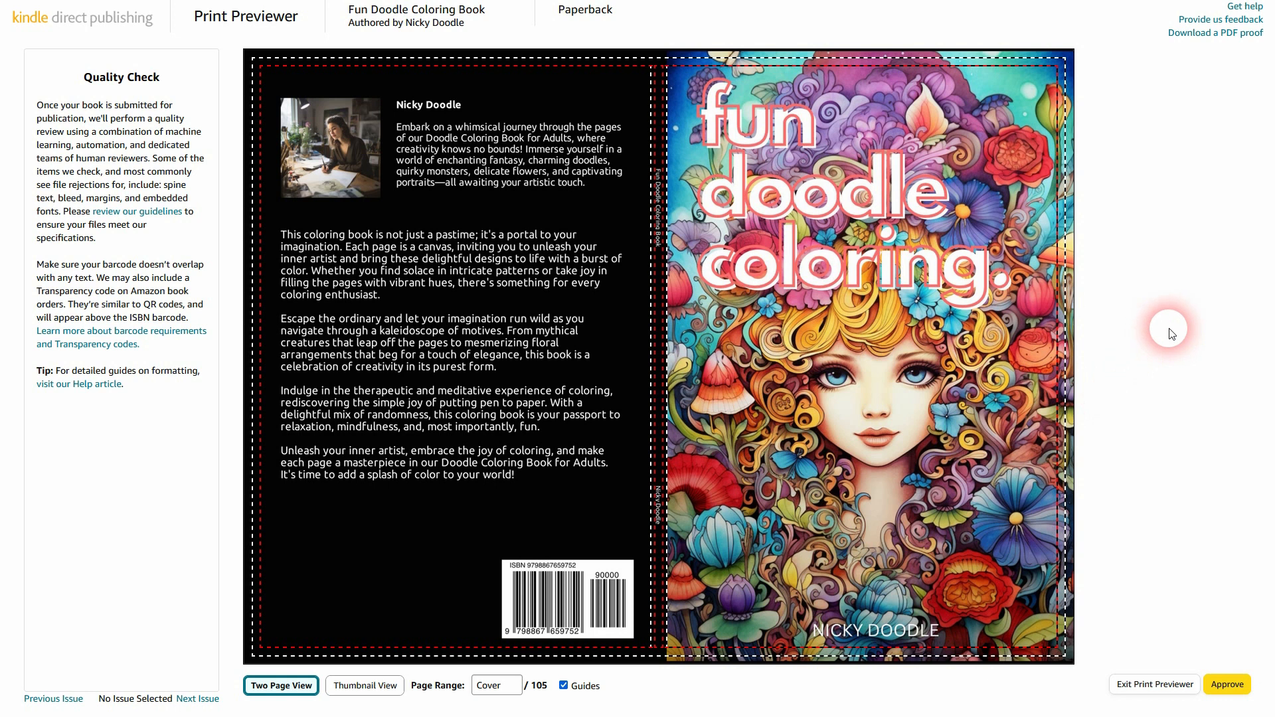
- Page from the cover through the interior to pages 8-9 in the print preview and approve the book
{"action": "left_click", "coordinate": [1070, 314]}
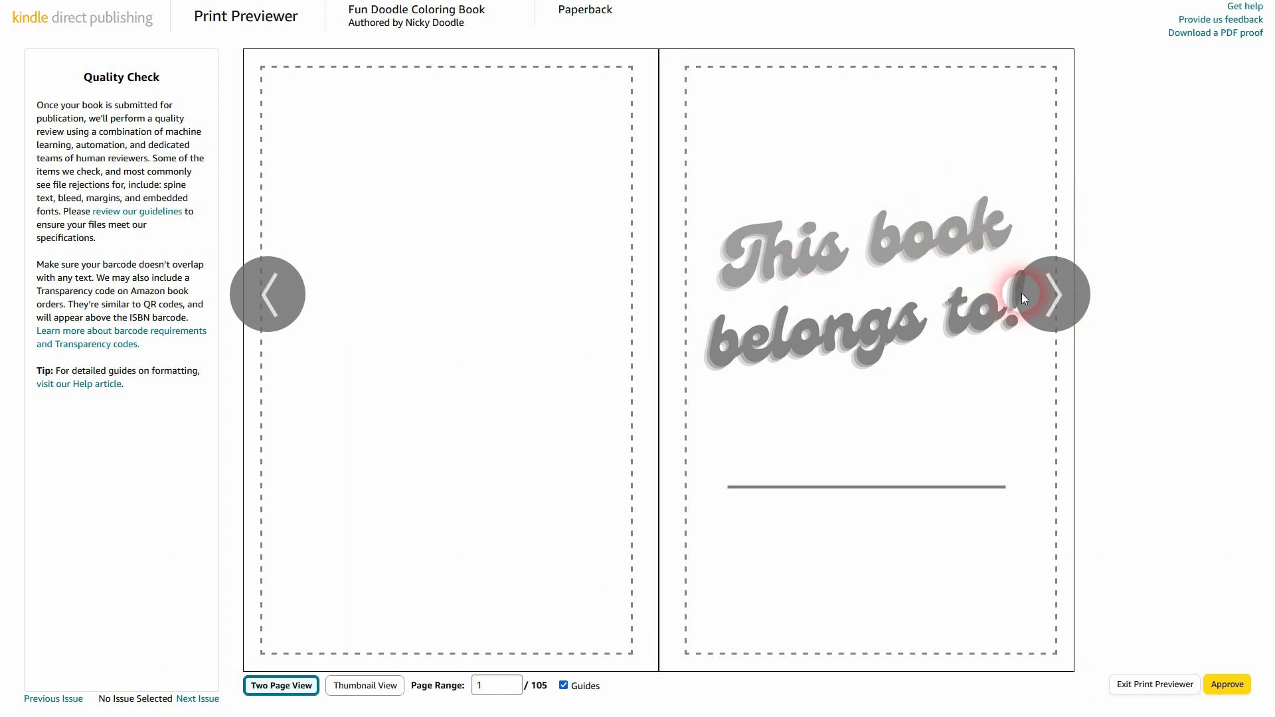
{"action": "left_click", "coordinate": [1054, 288]}
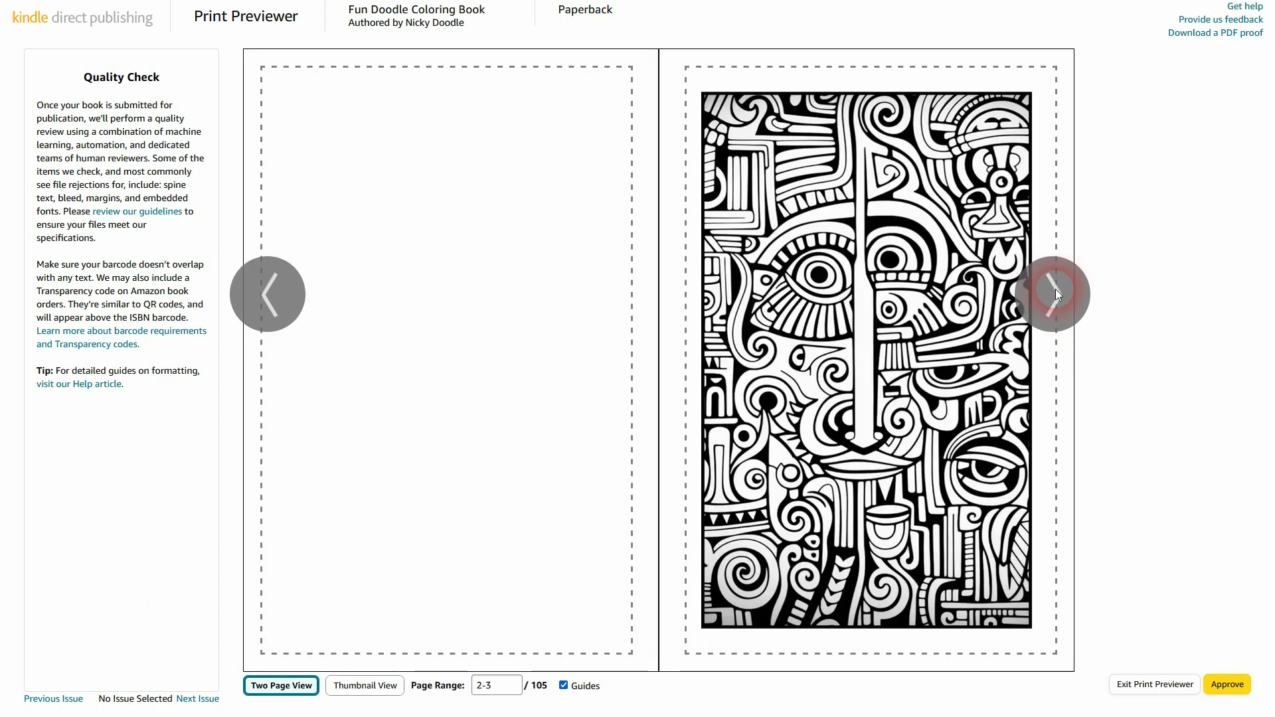
{"action": "left_click", "coordinate": [1054, 289]}
{"action": "left_click", "coordinate": [1055, 289]}
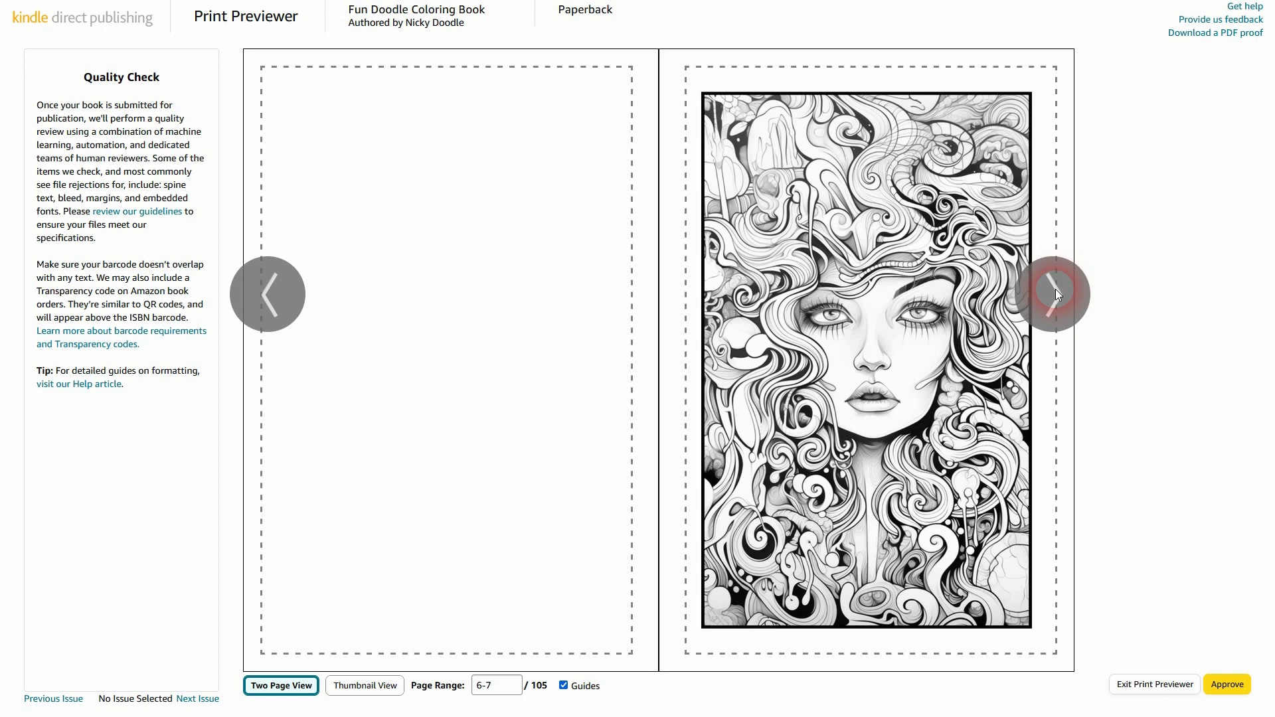
{"action": "left_click", "coordinate": [1055, 292]}
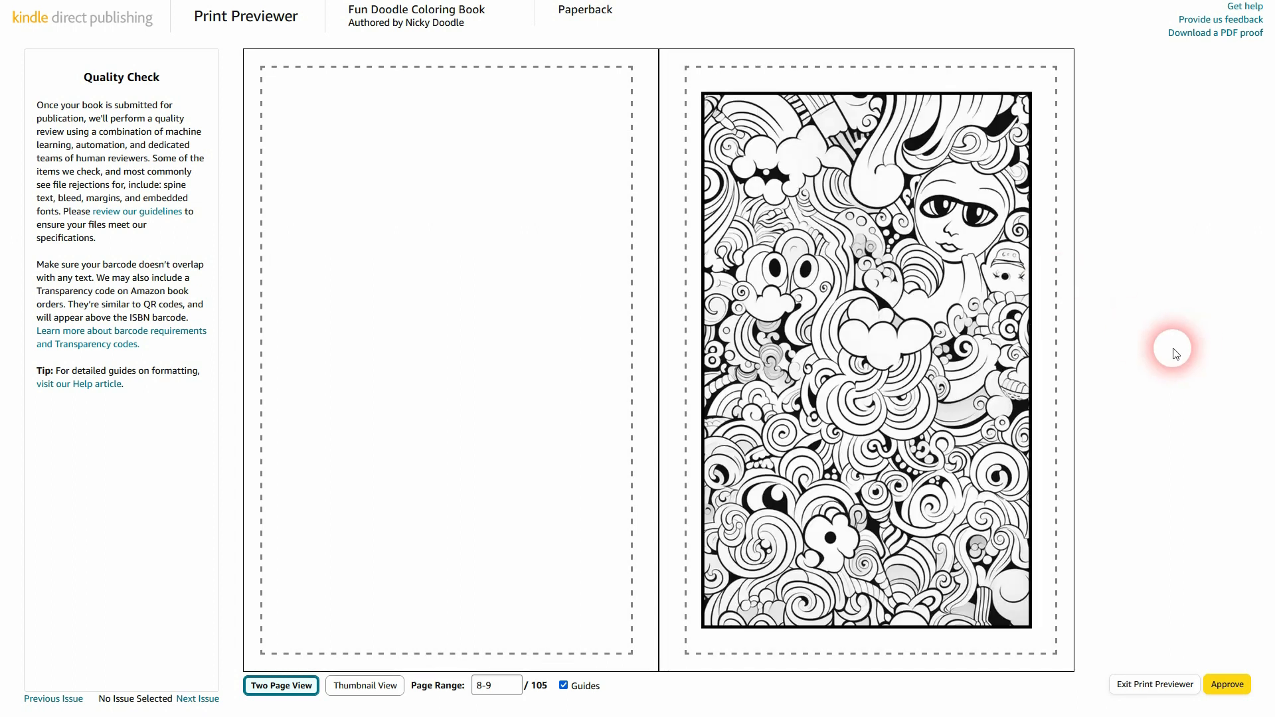
{"action": "left_click", "coordinate": [1234, 691]}
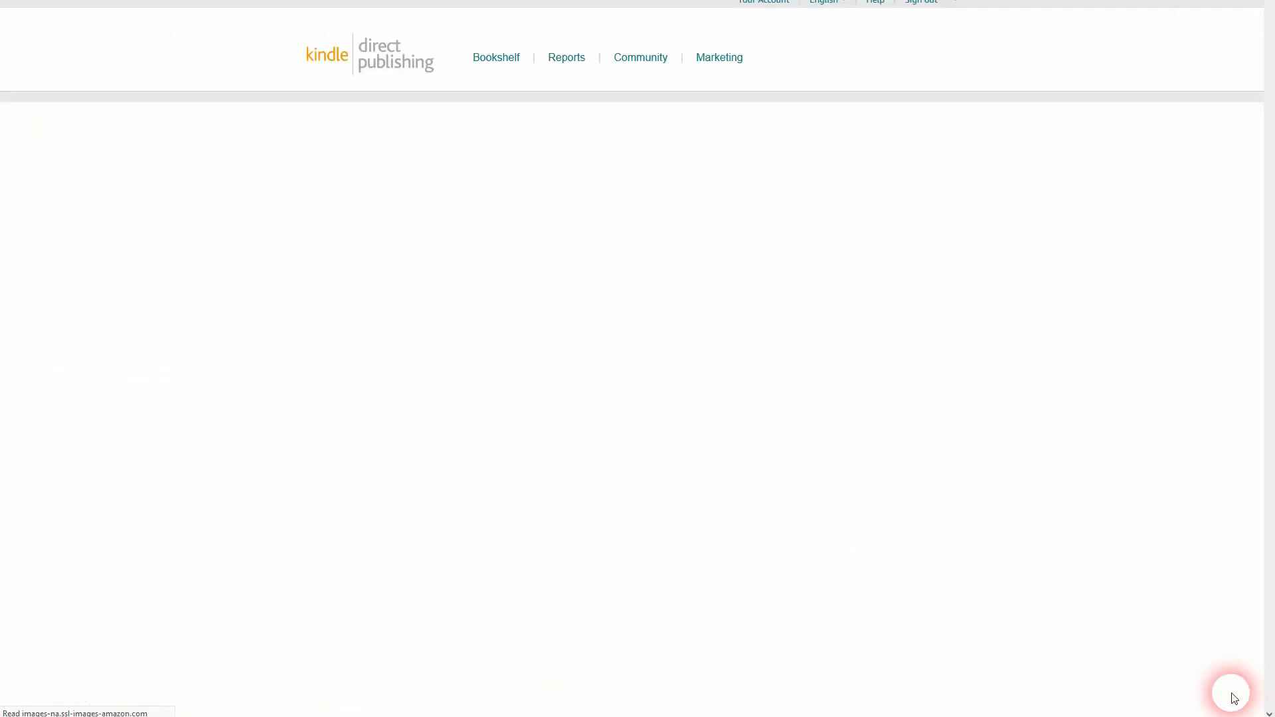
- Review the paperback content summary, then save it and continue to rights and pricing
{"action": "scroll", "coordinate": [1022, 400], "scroll_direction": "down", "scroll_amount": 20}
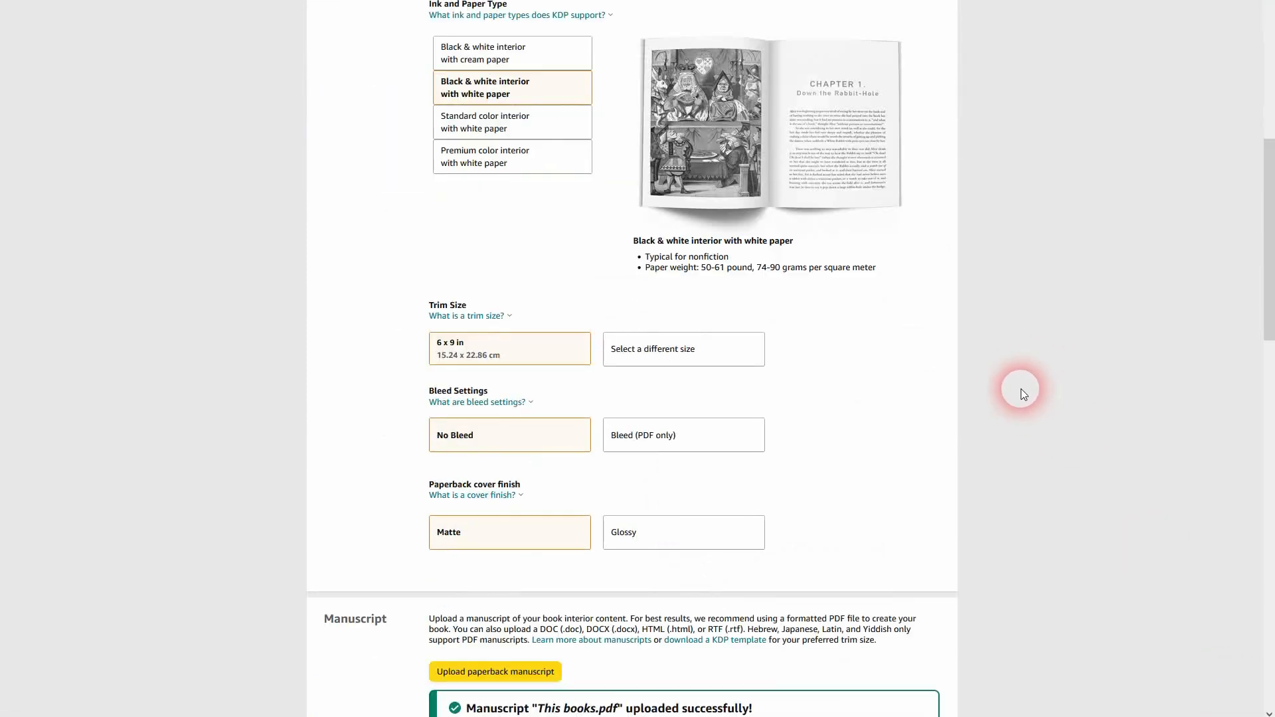
{"action": "scroll", "coordinate": [1029, 382], "scroll_direction": "down", "scroll_amount": 1}
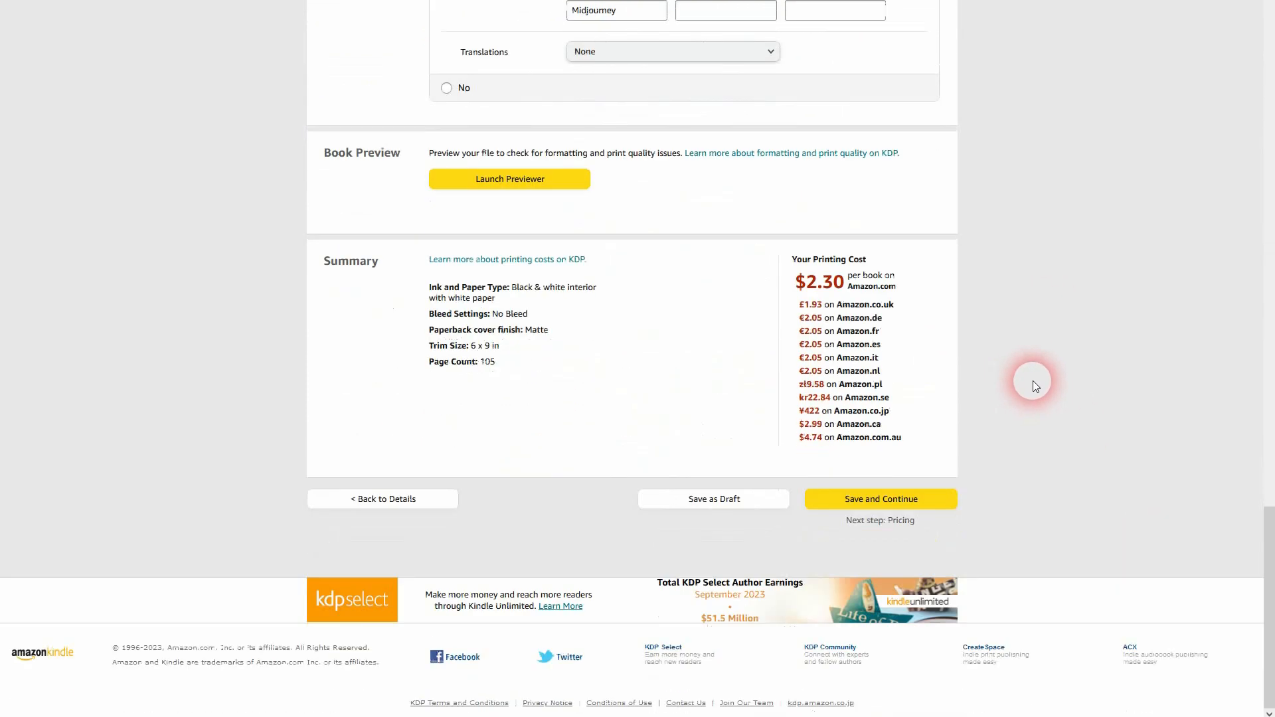
{"action": "left_click", "coordinate": [880, 501]}
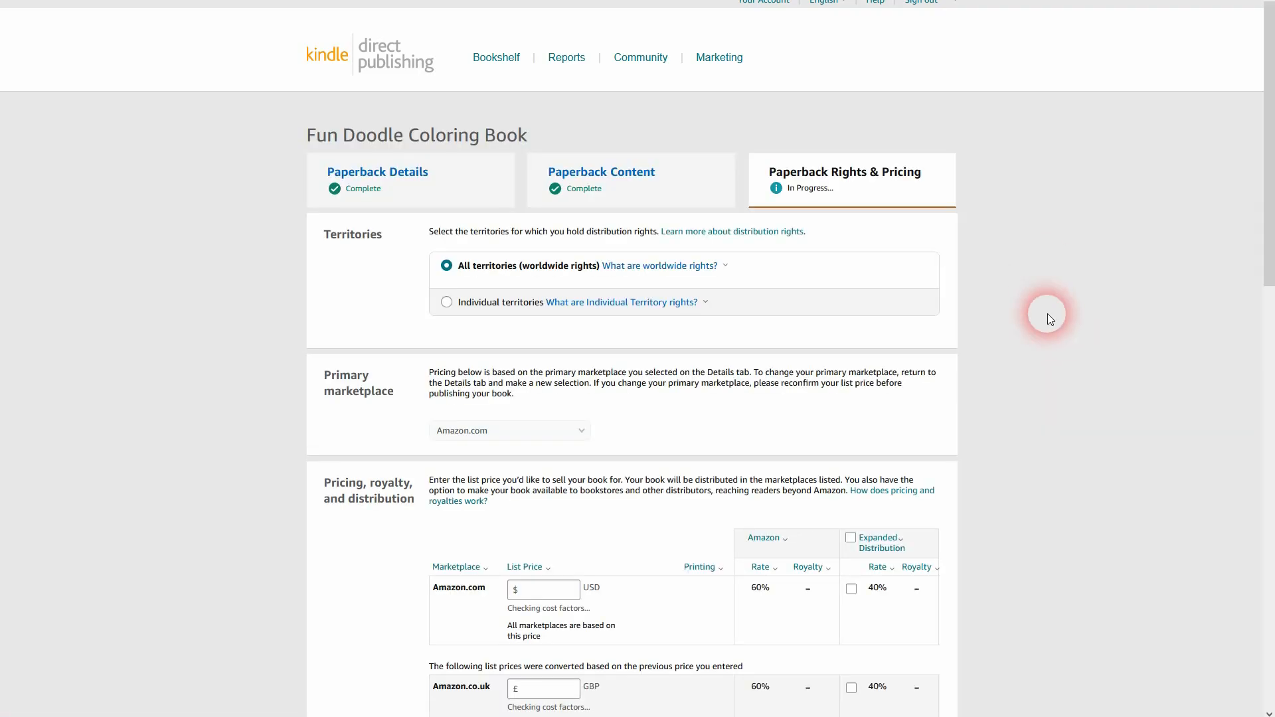
- Set the Amazon.com list price of the paperback to 9.99 USD
{"action": "scroll", "coordinate": [1063, 313], "scroll_direction": "down", "scroll_amount": 5}
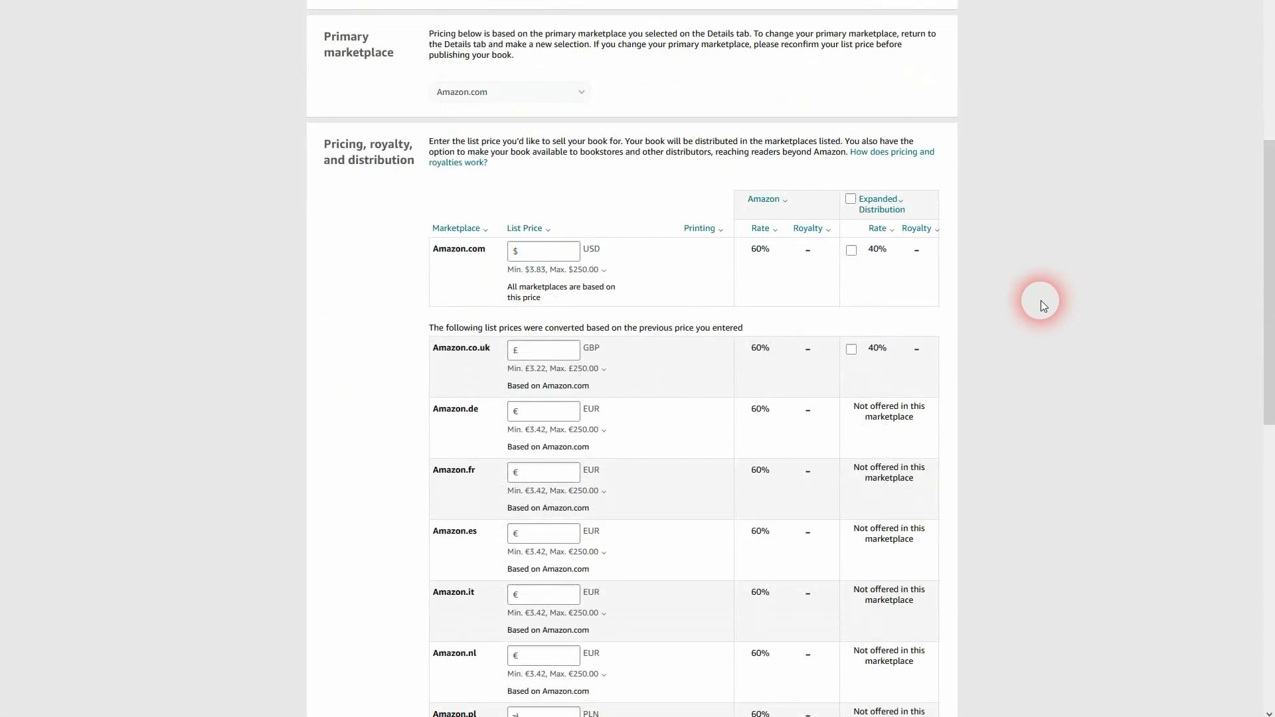
{"action": "left_click", "coordinate": [556, 252]}
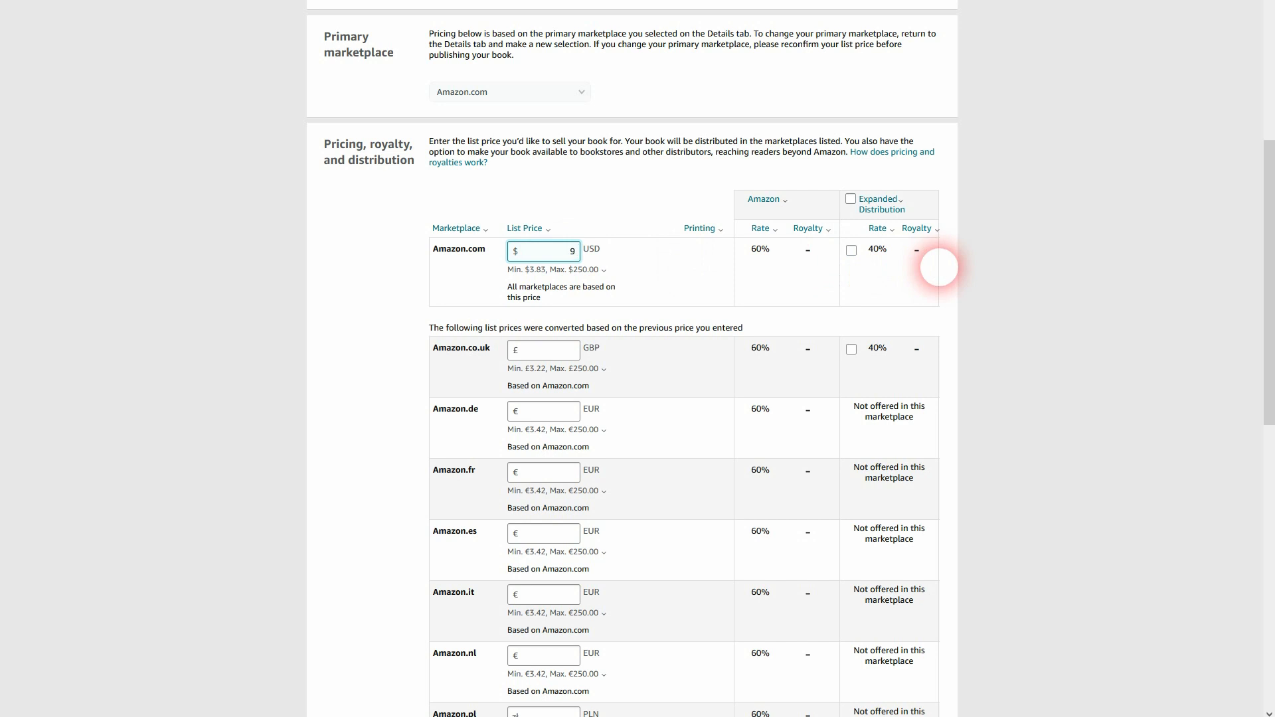
{"action": "type", "text": "9.99"}
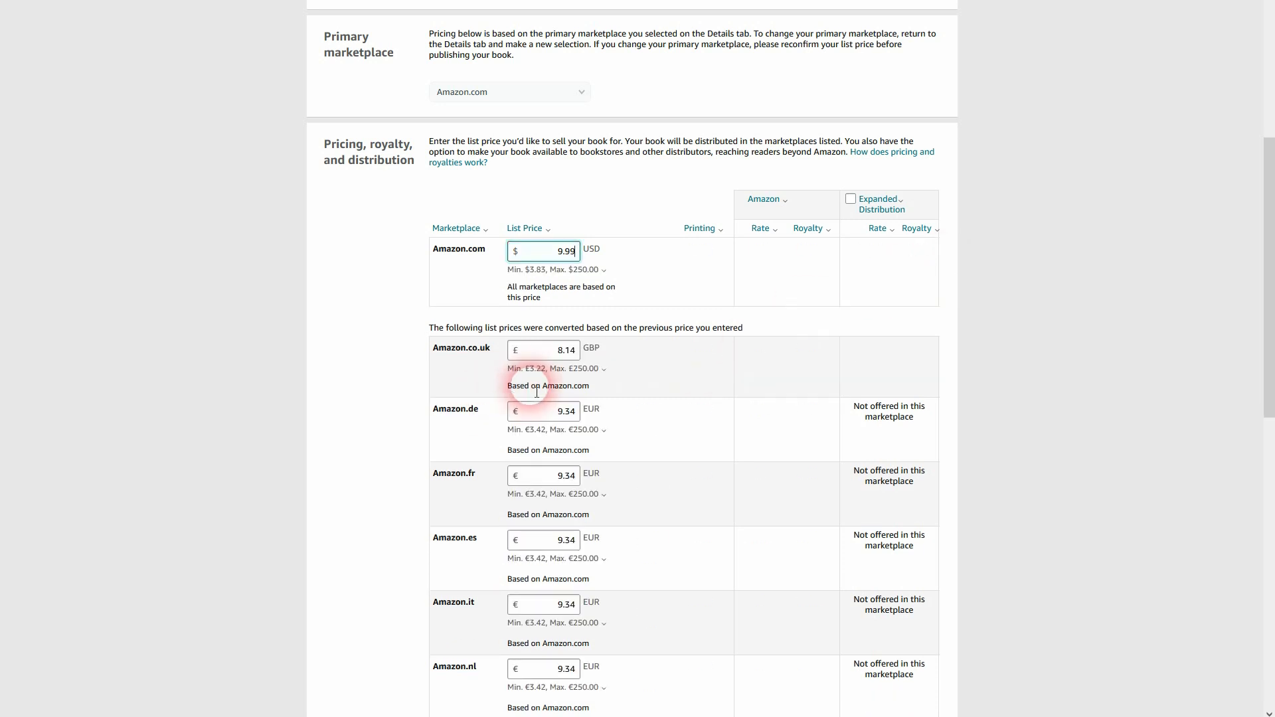
{"action": "left_click", "coordinate": [1111, 317]}
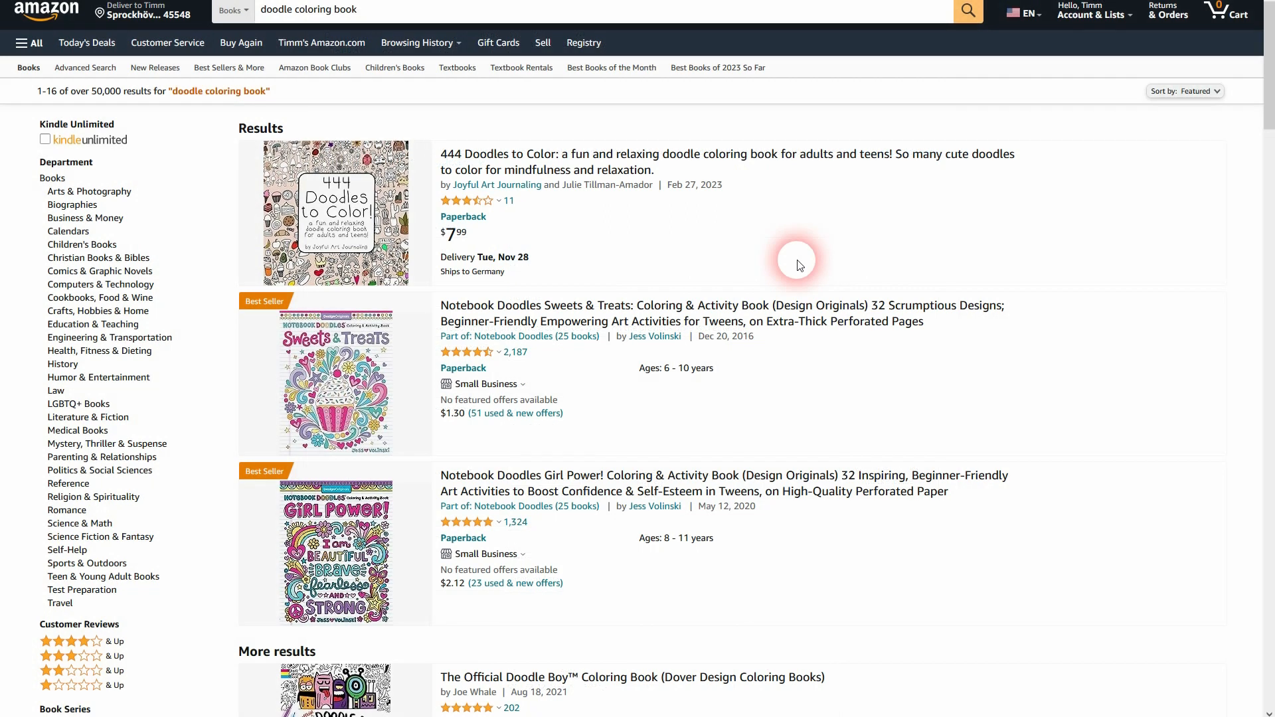
- Examine the prices of competing paperbacks in Amazon's search results for "doodle coloring book"
{"action": "scroll", "coordinate": [773, 252], "scroll_direction": "down", "scroll_amount": 7}
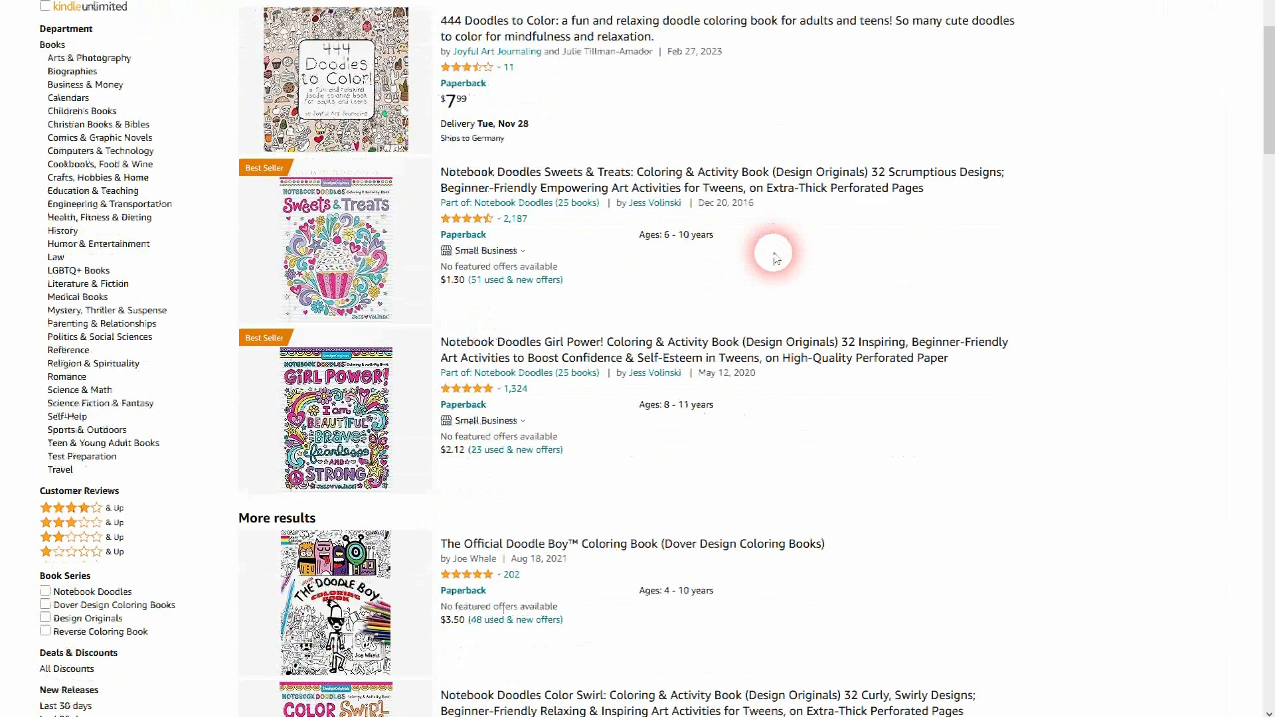
{"action": "scroll", "coordinate": [770, 249], "scroll_direction": "down", "scroll_amount": 4}
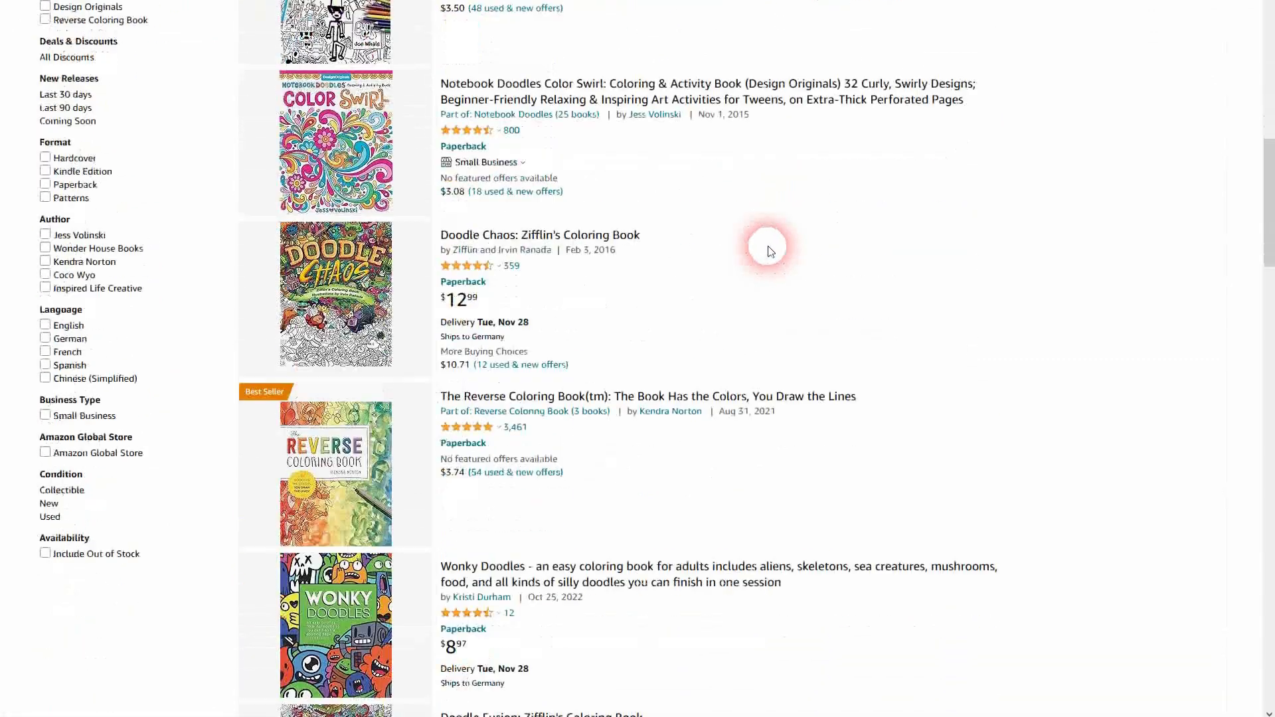
{"action": "scroll", "coordinate": [800, 257], "scroll_direction": "up", "scroll_amount": 5}
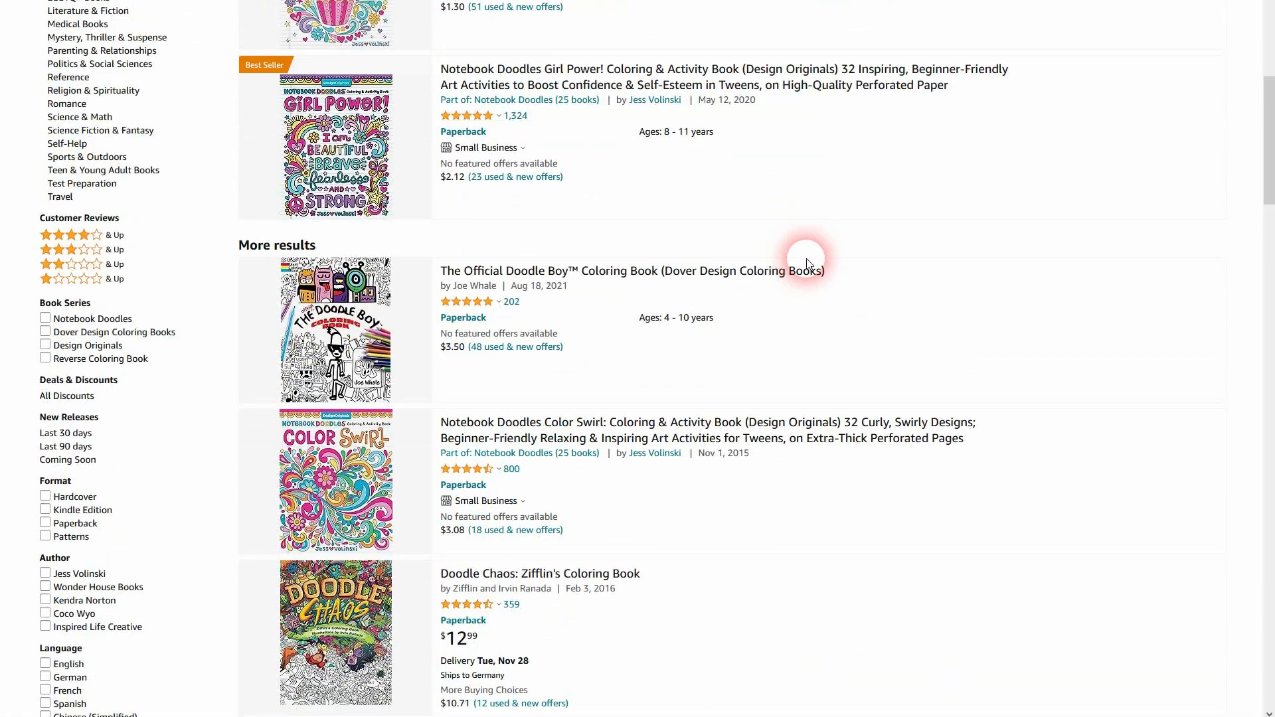
{"action": "scroll", "coordinate": [807, 262], "scroll_direction": "up", "scroll_amount": 6}
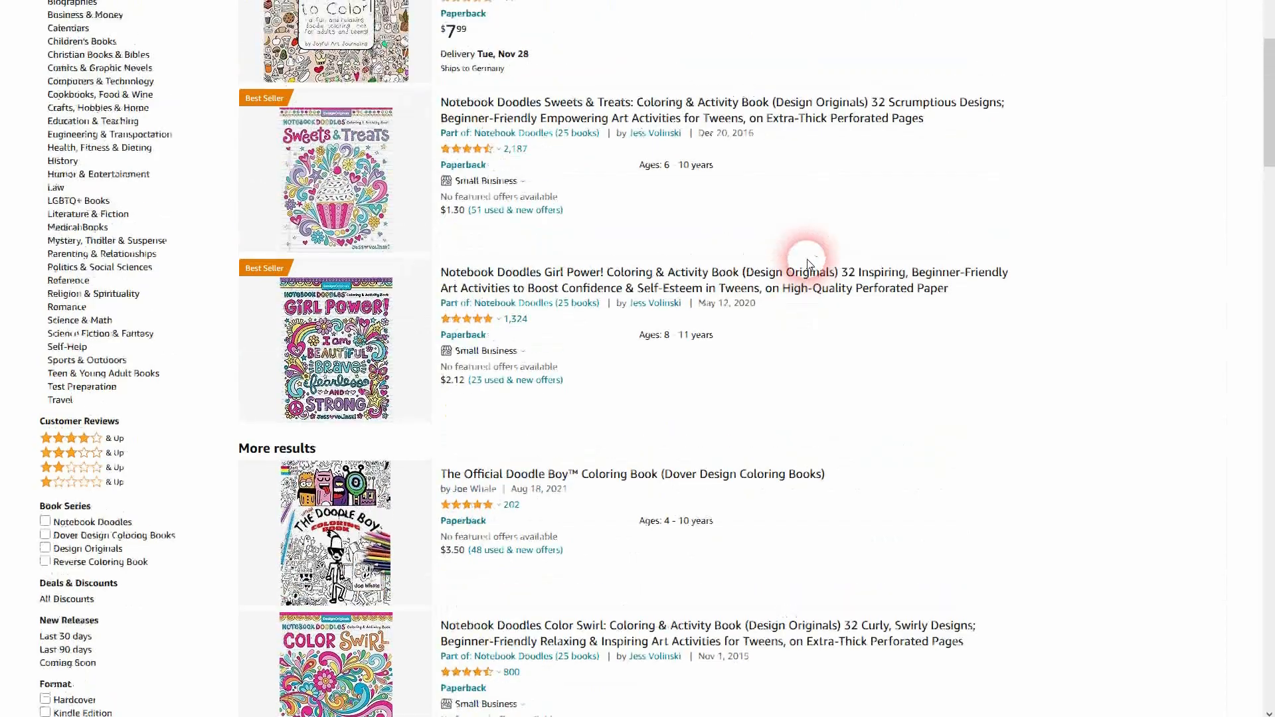
- Set the Amazon.co.uk list price of the paperback to 8.99 GBP
{"action": "scroll", "coordinate": [817, 264], "scroll_direction": "down", "scroll_amount": 13}
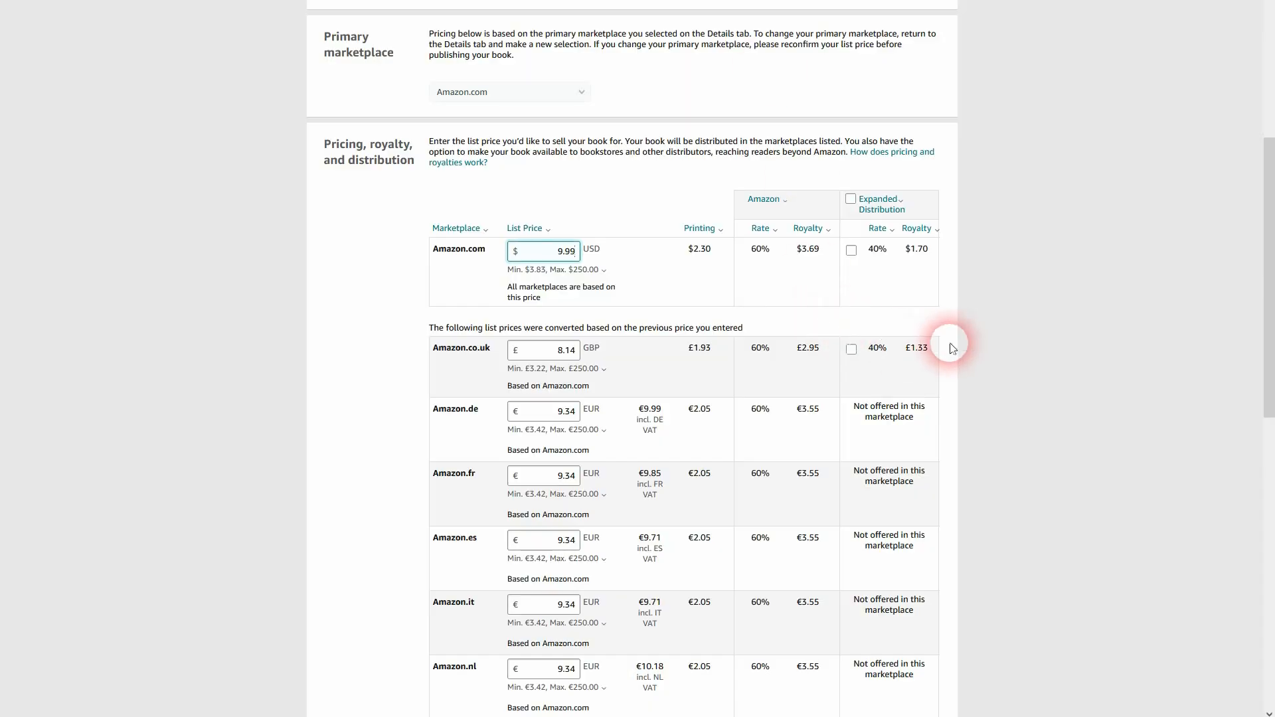
{"action": "double_click", "coordinate": [560, 351]}
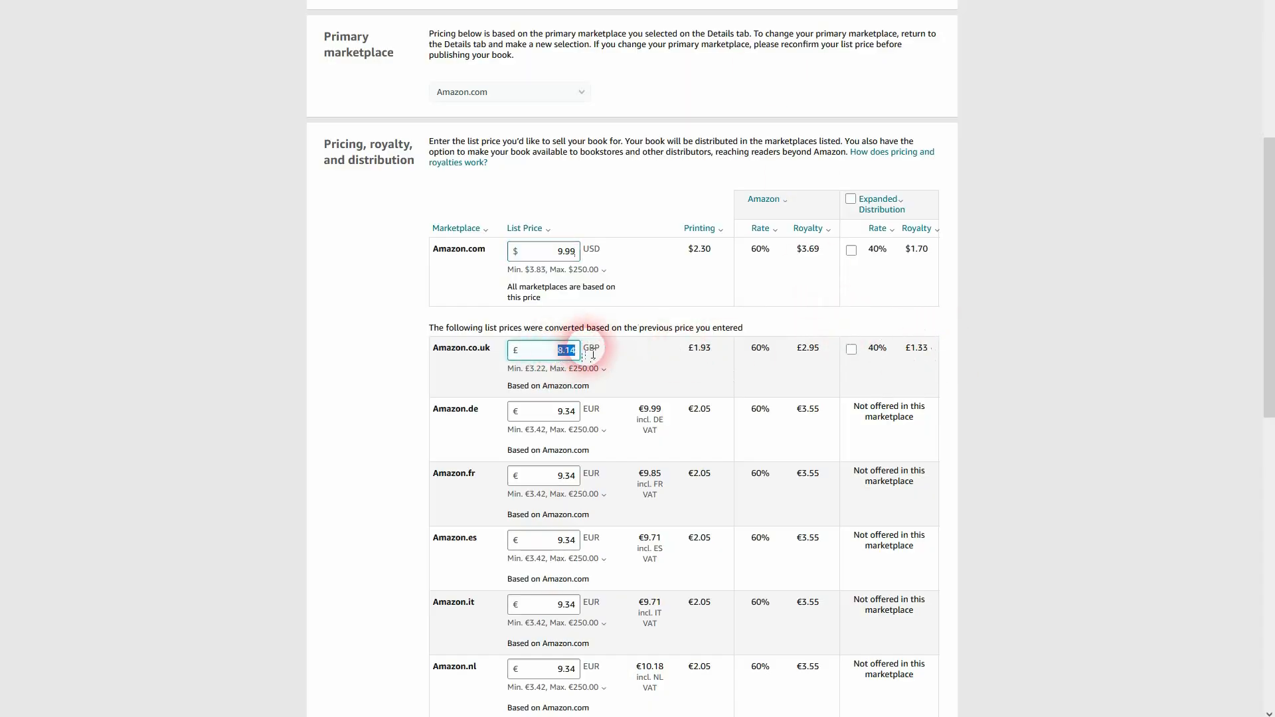
{"action": "type", "text": "8.99"}
{"action": "left_click", "coordinate": [587, 347]}
- Set the list price to 9.99 EUR for Amazon.de, Amazon.fr, Amazon.es, Amazon.it and Amazon.nl
{"action": "key", "text": "Tab"}
{"action": "type", "text": "9.99"}
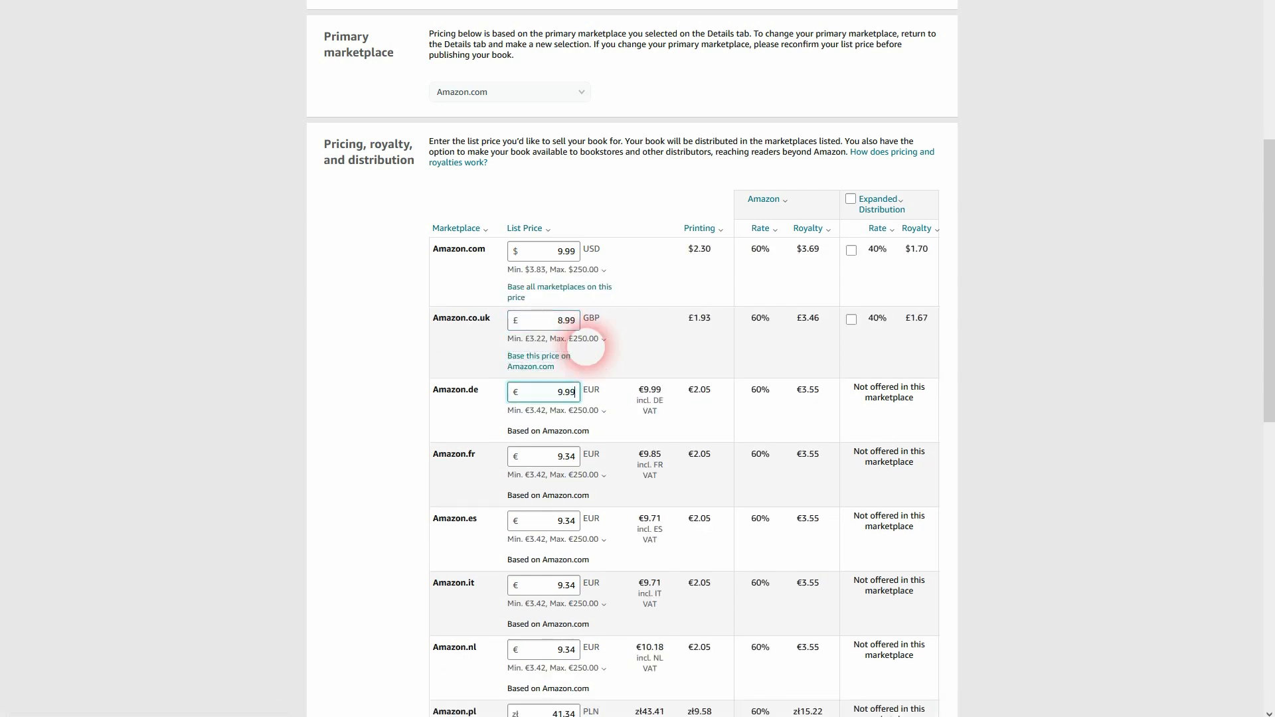
{"action": "key", "text": "Tab"}
{"action": "type", "text": "9.99"}
{"action": "key", "text": "Tab"}
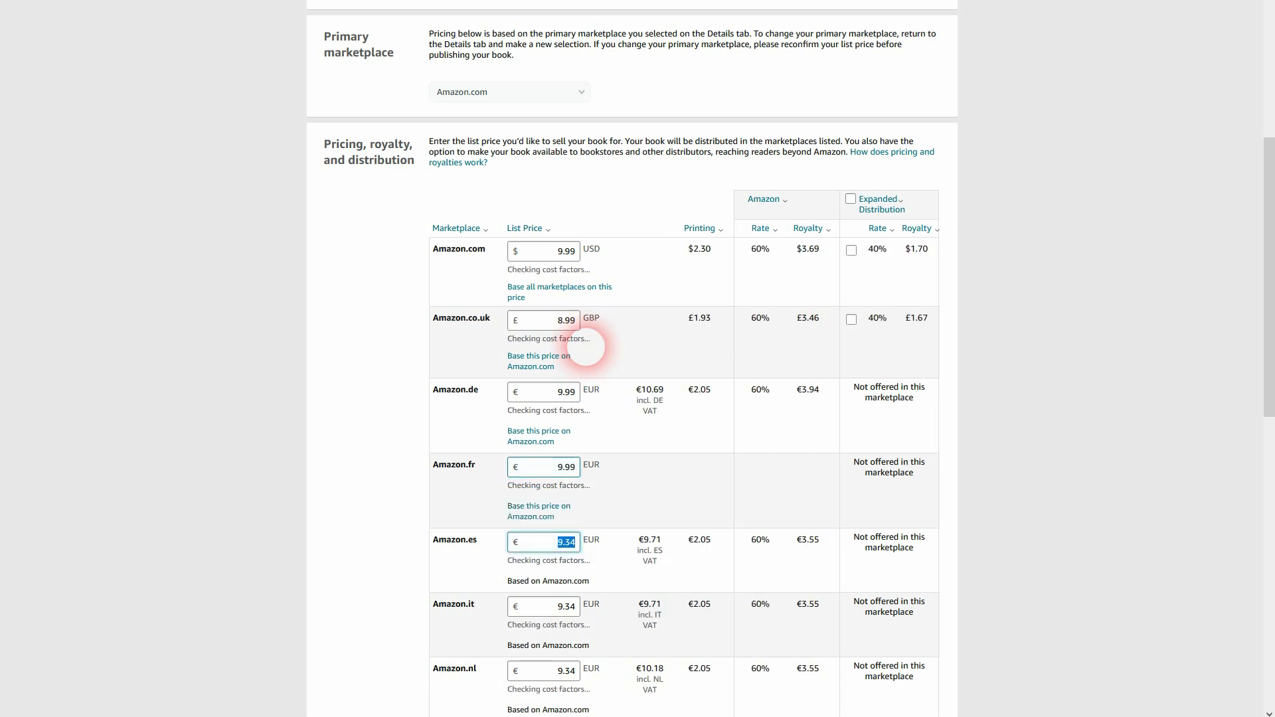
{"action": "type", "text": "9.99"}
{"action": "key", "text": "Tab"}
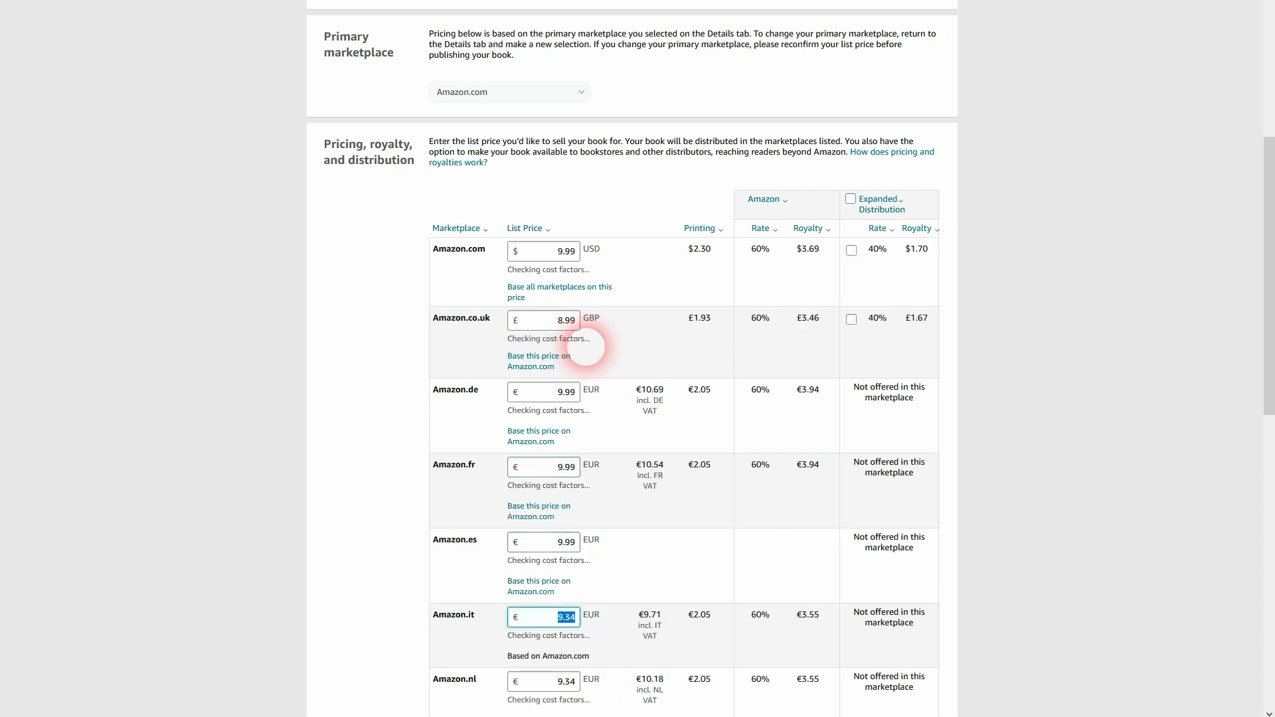
{"action": "type", "text": "9.99"}
{"action": "key", "text": "Tab"}
{"action": "type", "text": "9.99"}
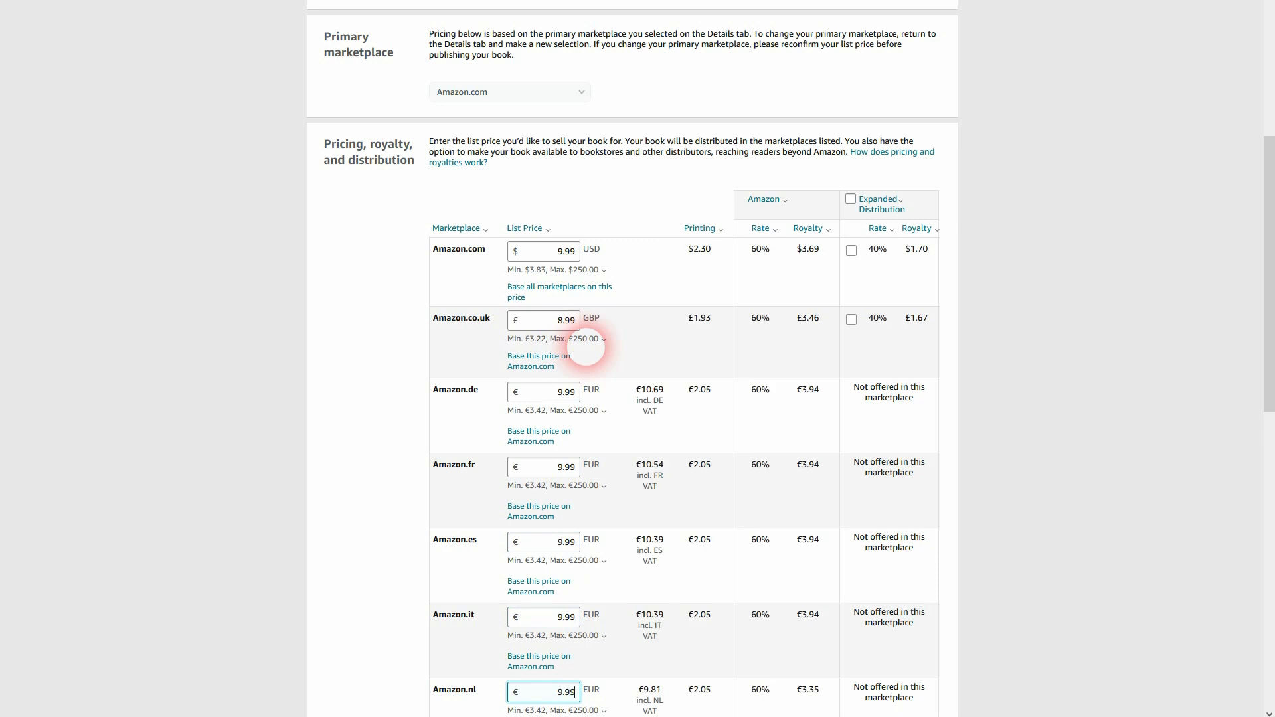
- Set the list prices to 44.99 PLN for Amazon.pl, 109.99 SEK for Amazon.se and 1599 JPY for Amazon.co.jp
{"action": "key", "text": "Tab"}
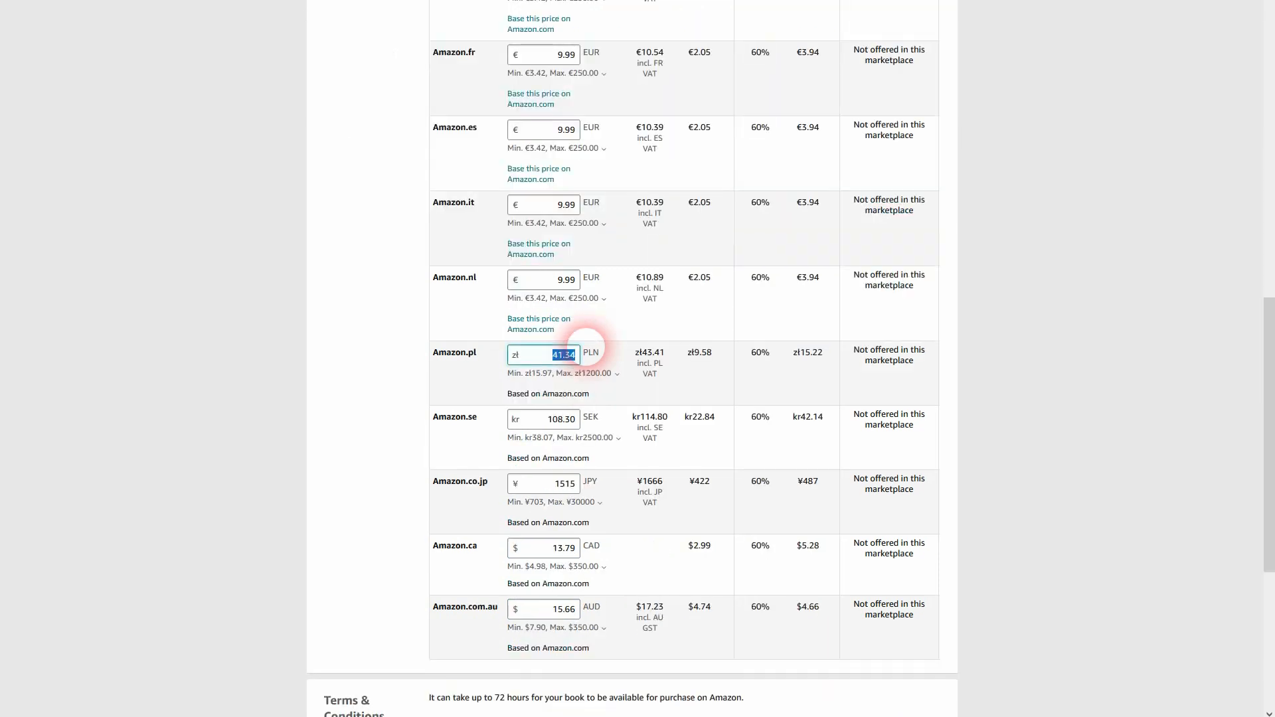
{"action": "type", "text": "44.99"}
{"action": "key", "text": "Tab"}
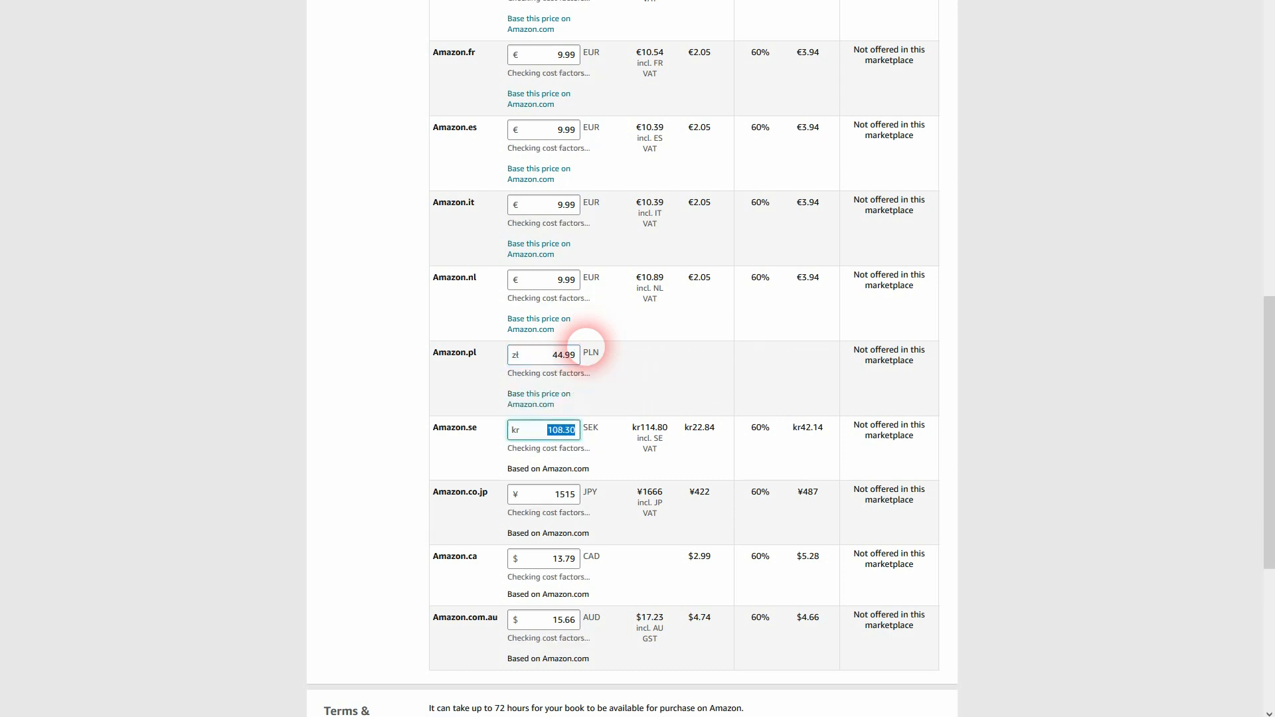
{"action": "type", "text": ".99"}
{"action": "key", "text": "Tab"}
{"action": "type", "text": "15"}
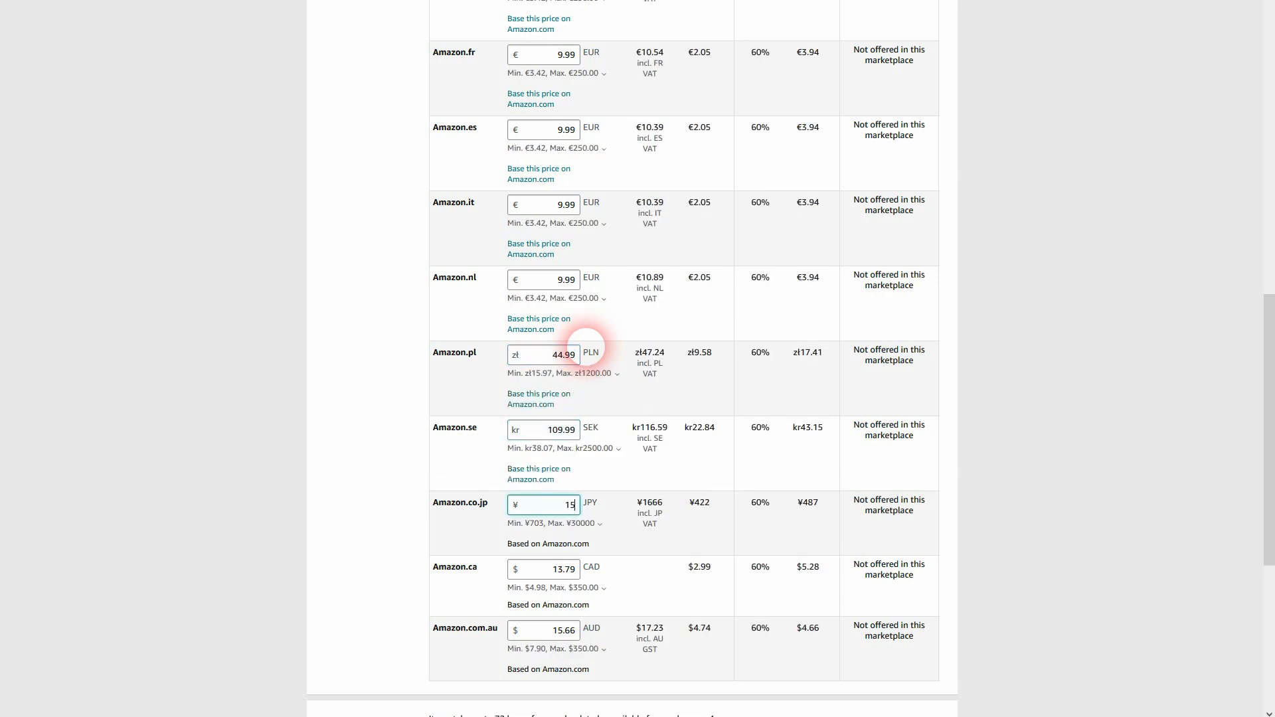
{"action": "type", "text": "99"}
- Set the list prices to 13.99 CAD for Amazon.ca and 15.99 AUD for Amazon.com.au
{"action": "key", "text": "Tab"}
{"action": "type", "text": "13.99"}
{"action": "key", "text": "Tab"}
{"action": "type", "text": "15.99"}
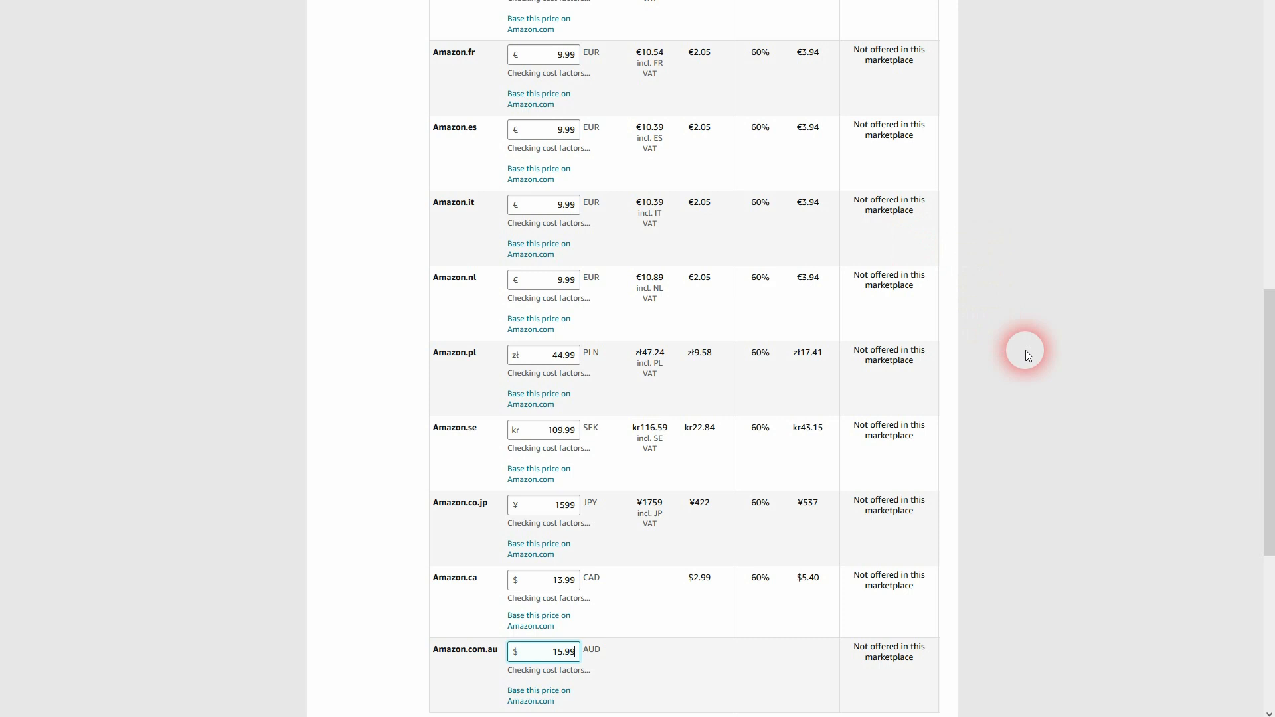
{"action": "scroll", "coordinate": [1069, 348], "scroll_direction": "down", "scroll_amount": 6}
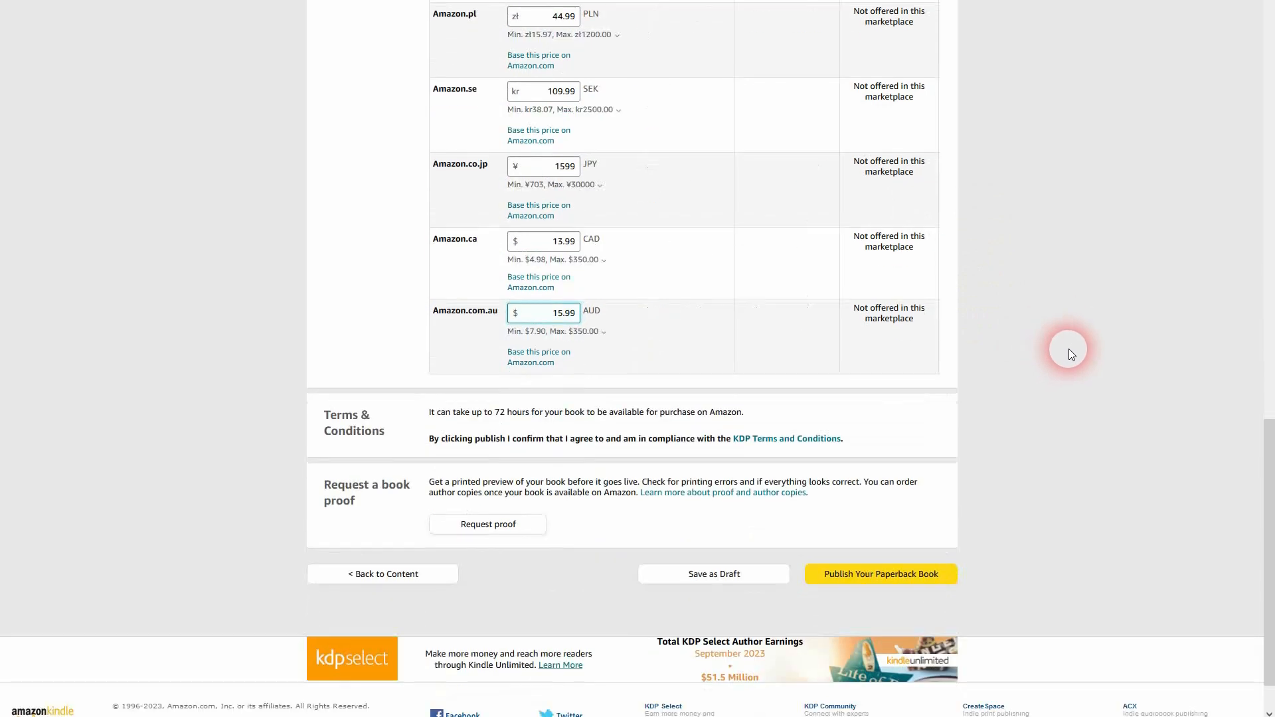
{"action": "left_click", "coordinate": [1070, 345]}
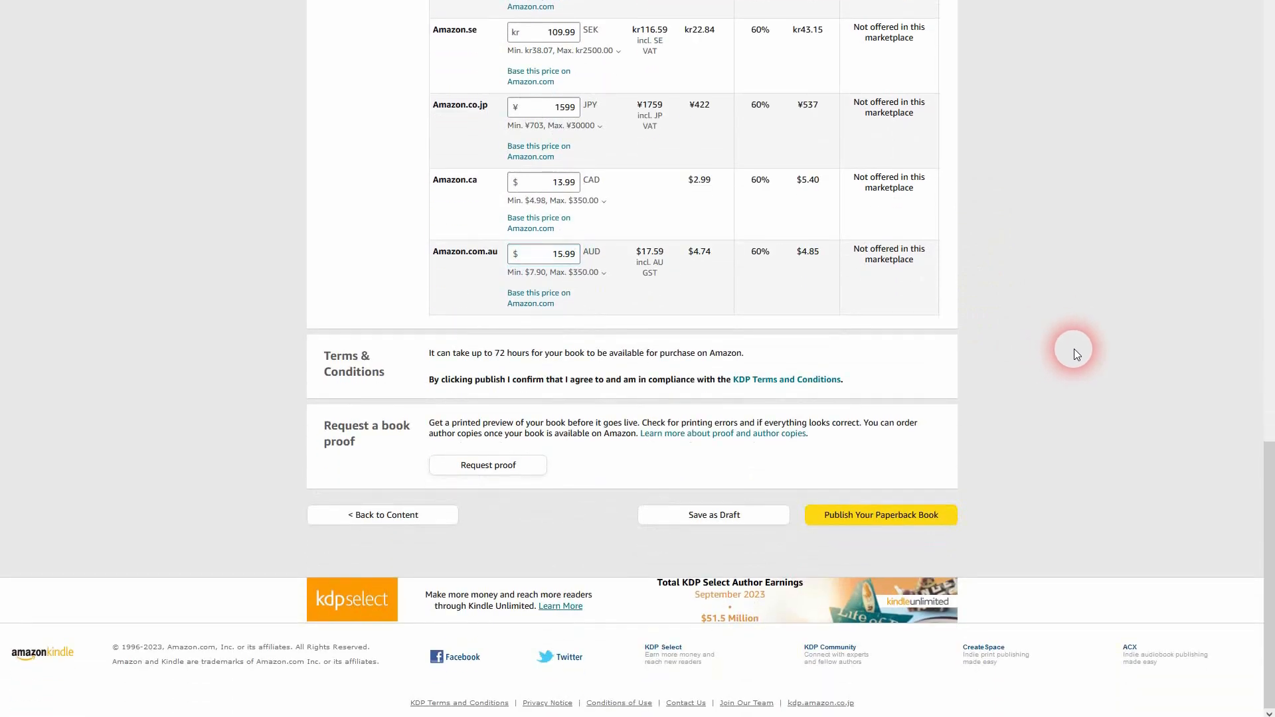
- Review the marketplace prices, publish the paperback book and dismiss the submission confirmation
{"action": "scroll", "coordinate": [1074, 349], "scroll_direction": "up", "scroll_amount": 12}
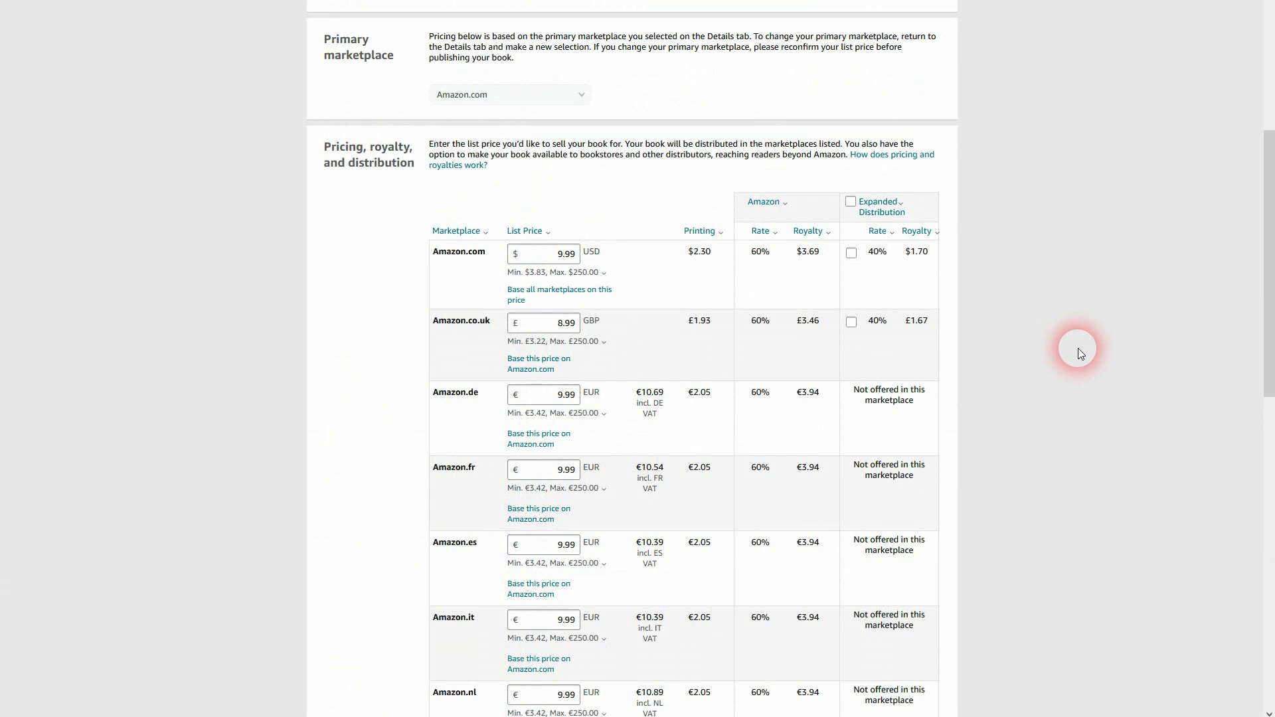
{"action": "scroll", "coordinate": [1078, 347], "scroll_direction": "down", "scroll_amount": 12}
{"action": "left_click", "coordinate": [878, 515]}
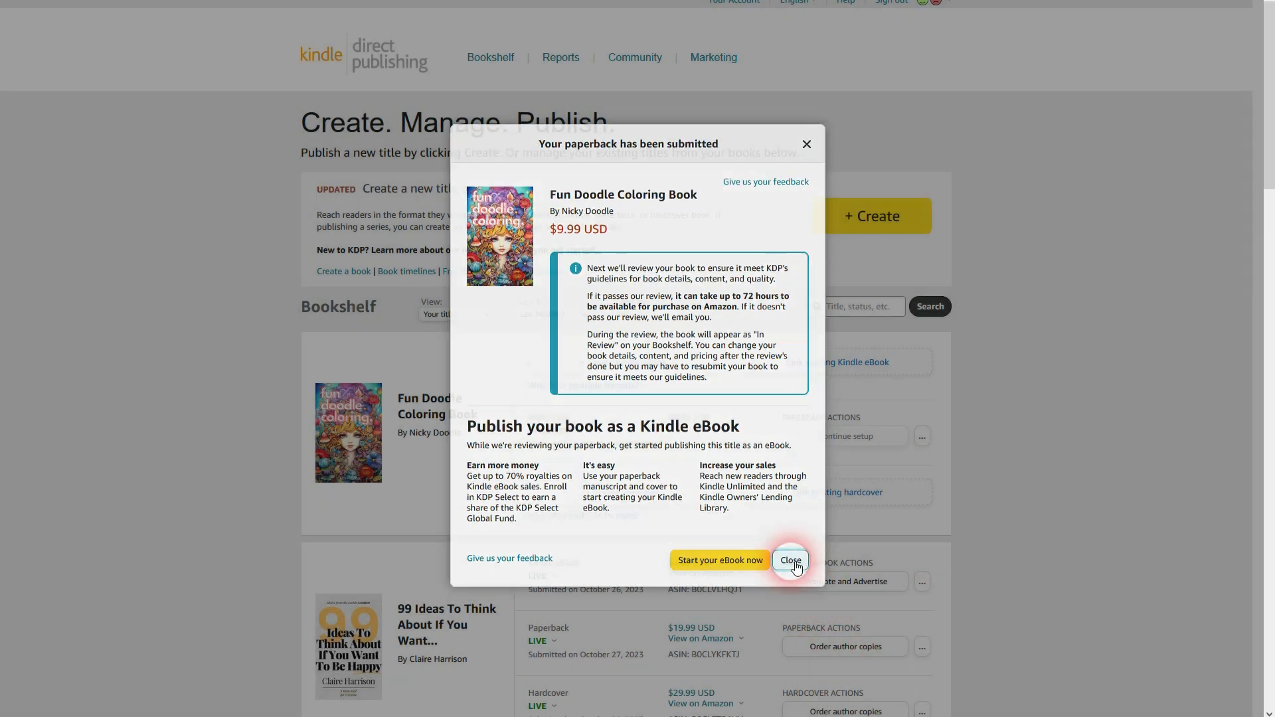
{"action": "left_click", "coordinate": [790, 559]}
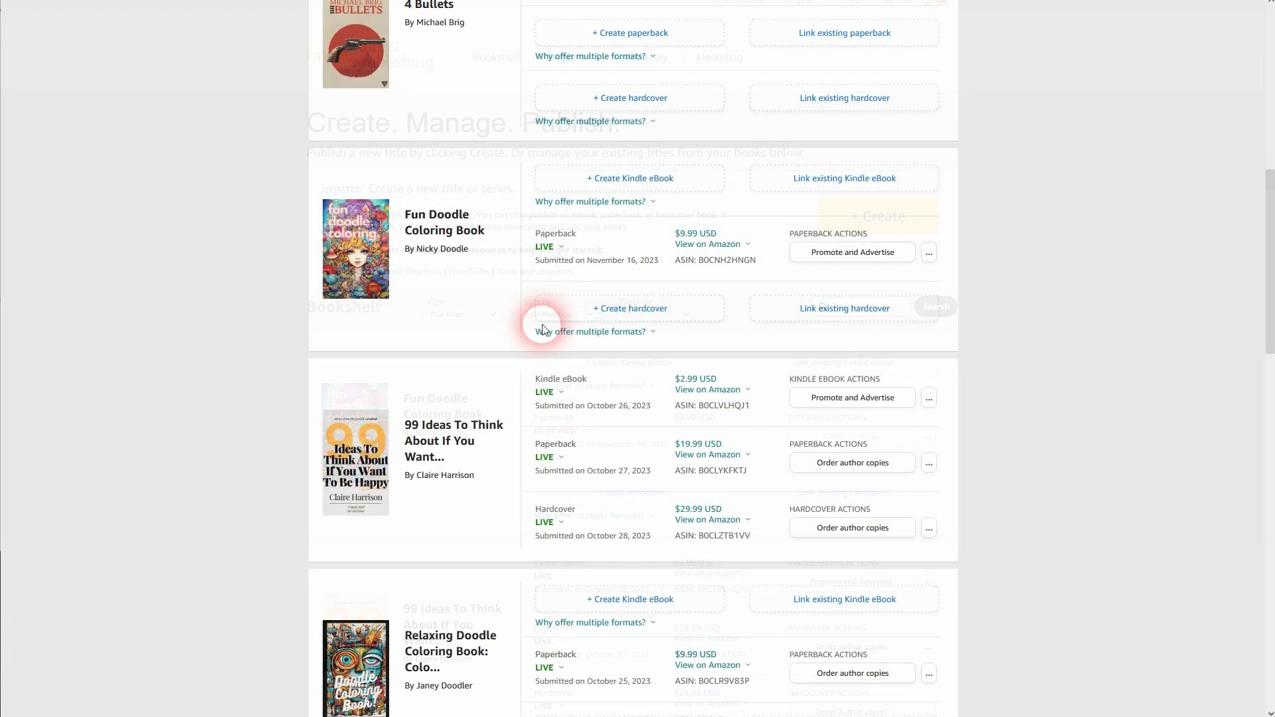
- Check the status of the Fun Doodle Coloring Book paperback on the bookshelf and open its German Amazon listing
{"action": "left_click", "coordinate": [558, 247]}
{"action": "left_click", "coordinate": [747, 244]}
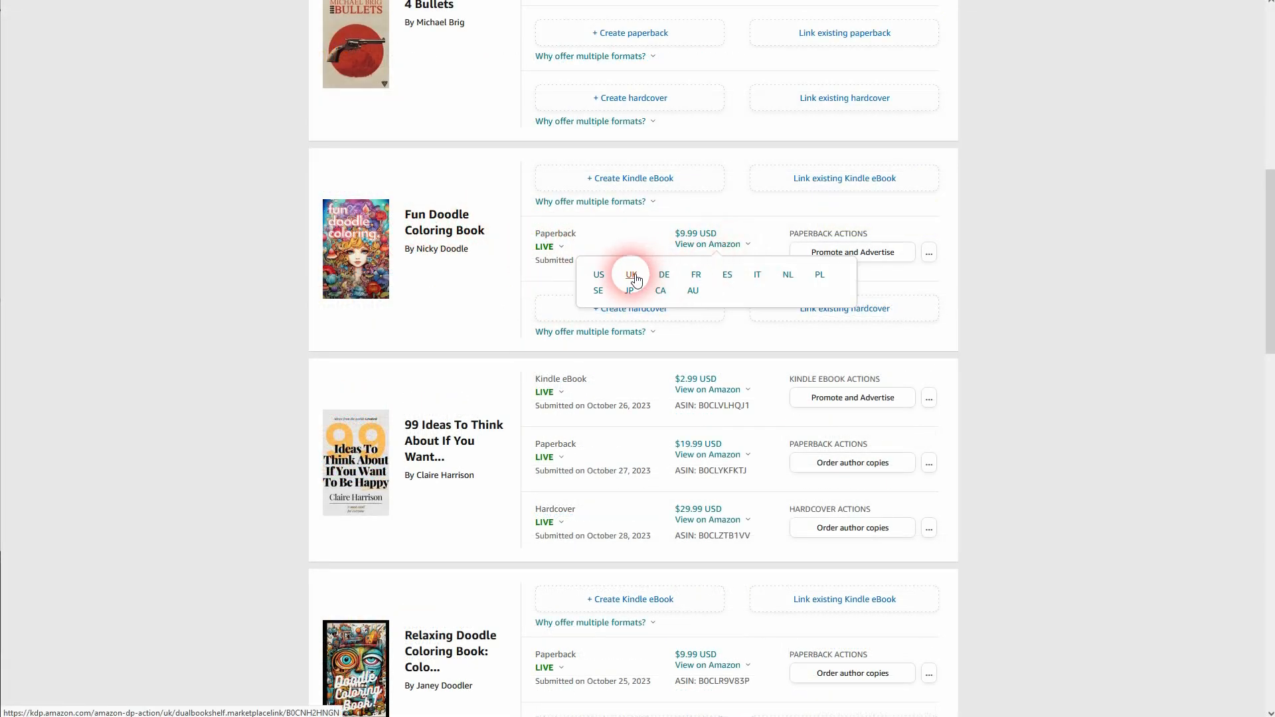
{"action": "left_click", "coordinate": [665, 275]}
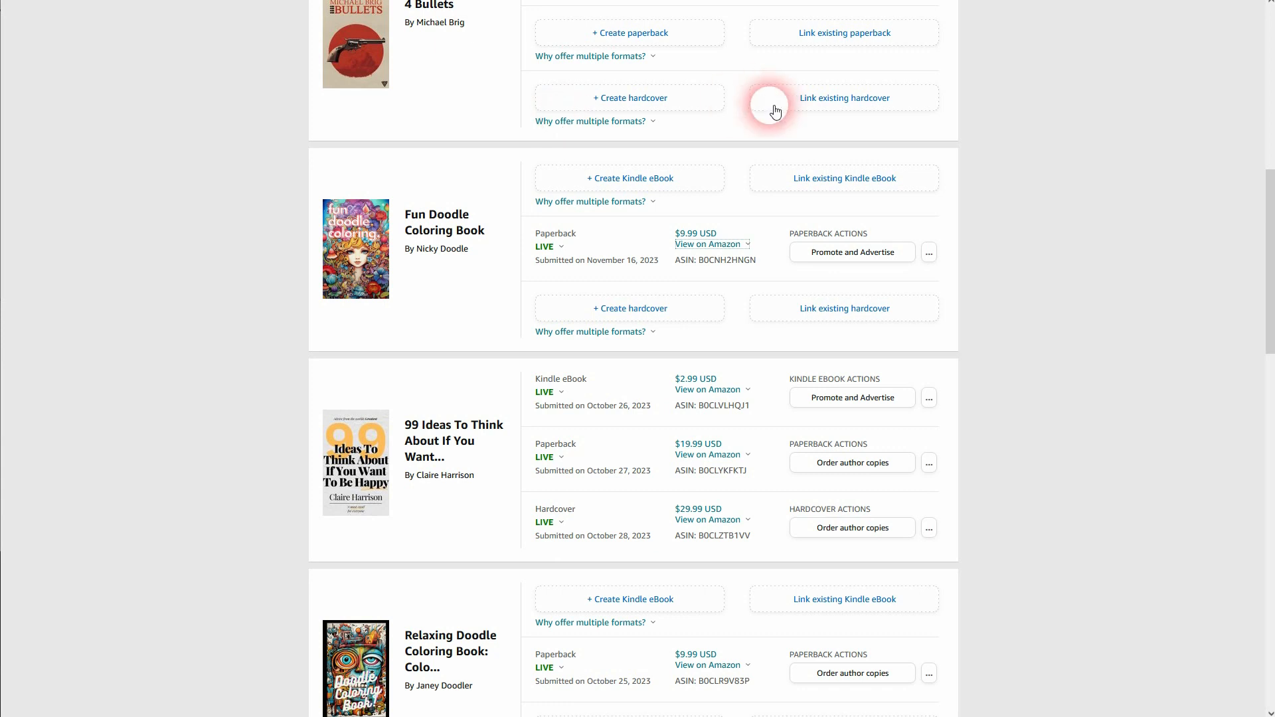
{"action": "scroll", "coordinate": [800, 157], "scroll_direction": "up", "scroll_amount": 5}
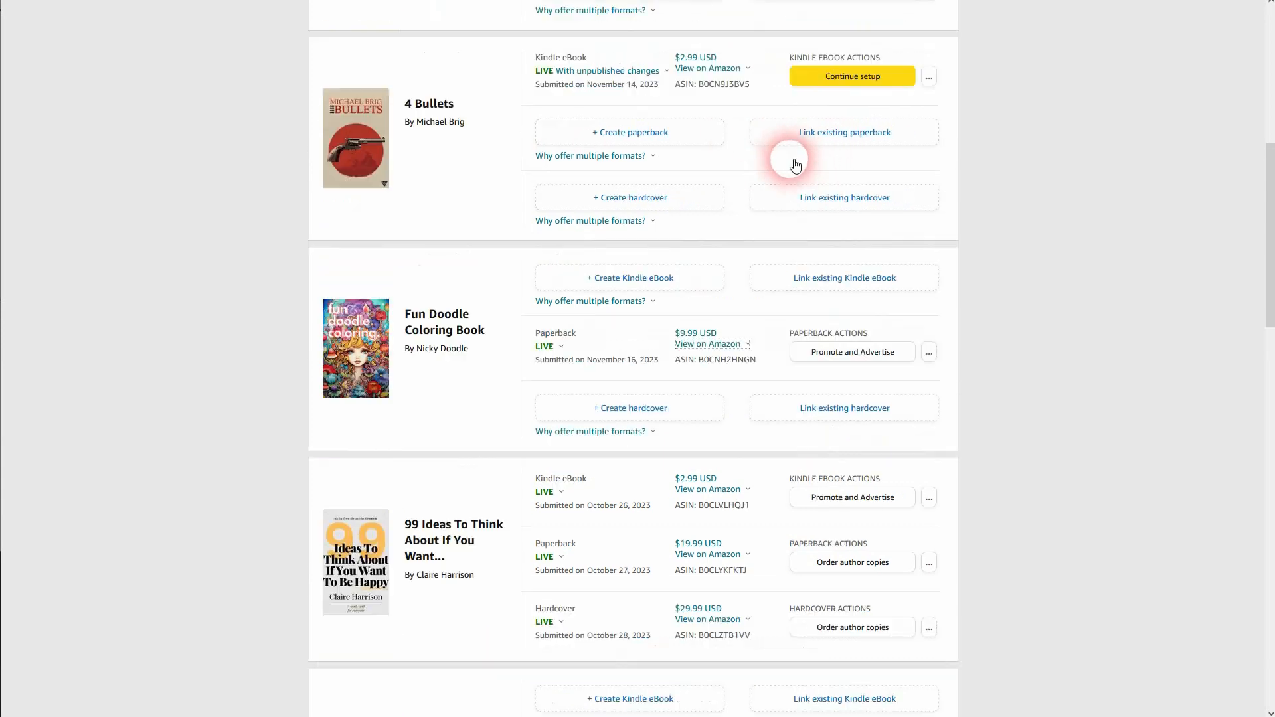